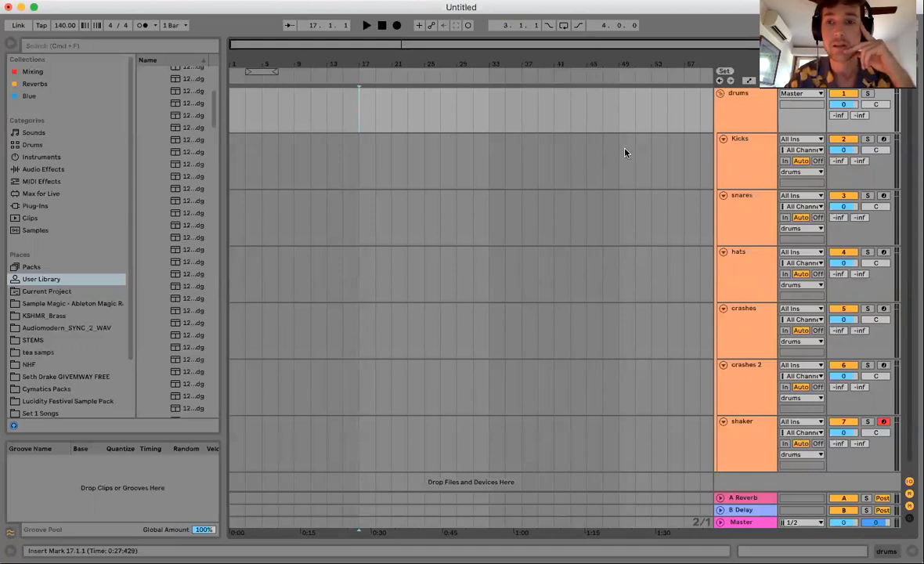
Review the instruments loaded on the drums group's tracks, from Kicks, snares and hats to crashes, crashes 2 and shaker
{"action": "left_click", "coordinate": [755, 178]}
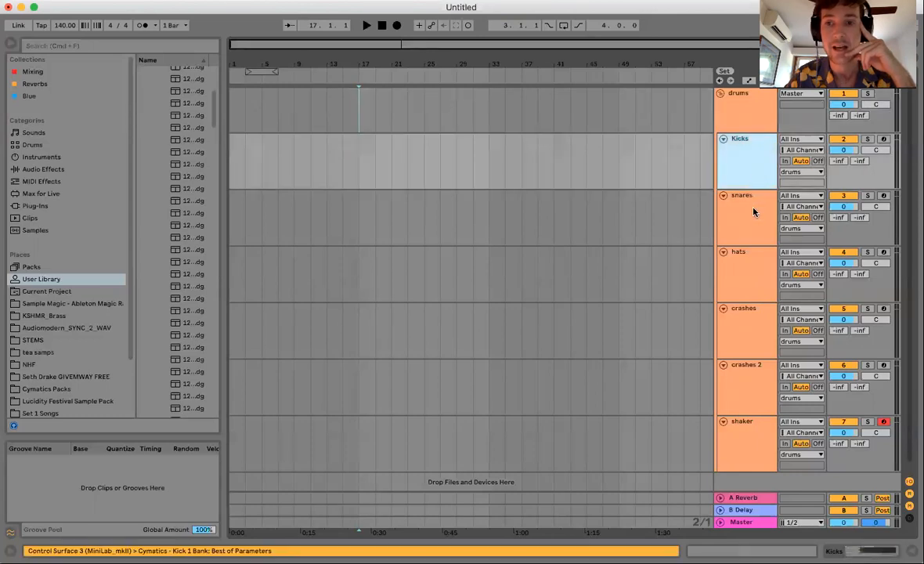
{"action": "double_click", "coordinate": [750, 173]}
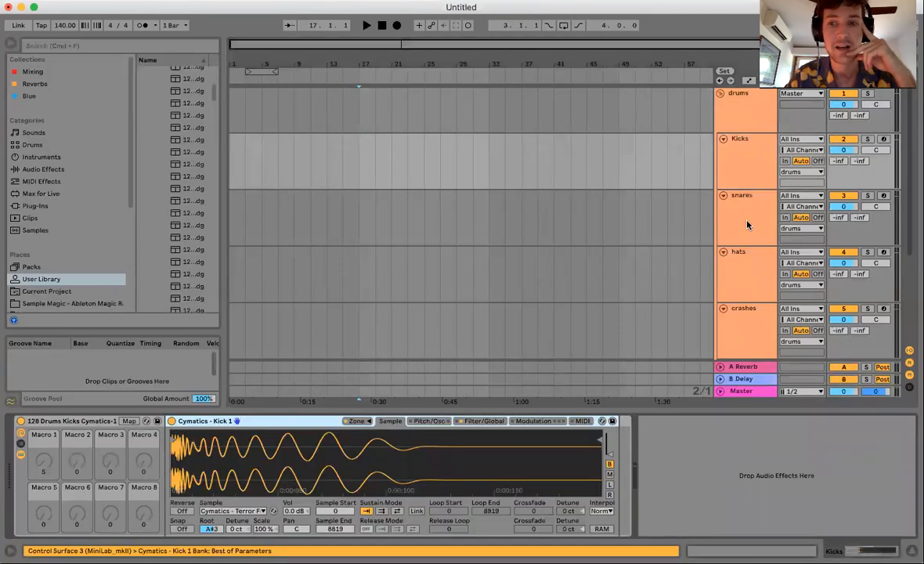
{"action": "left_click", "coordinate": [747, 225]}
{"action": "left_click", "coordinate": [750, 280]}
{"action": "left_click", "coordinate": [749, 319]}
{"action": "left_click", "coordinate": [749, 182]}
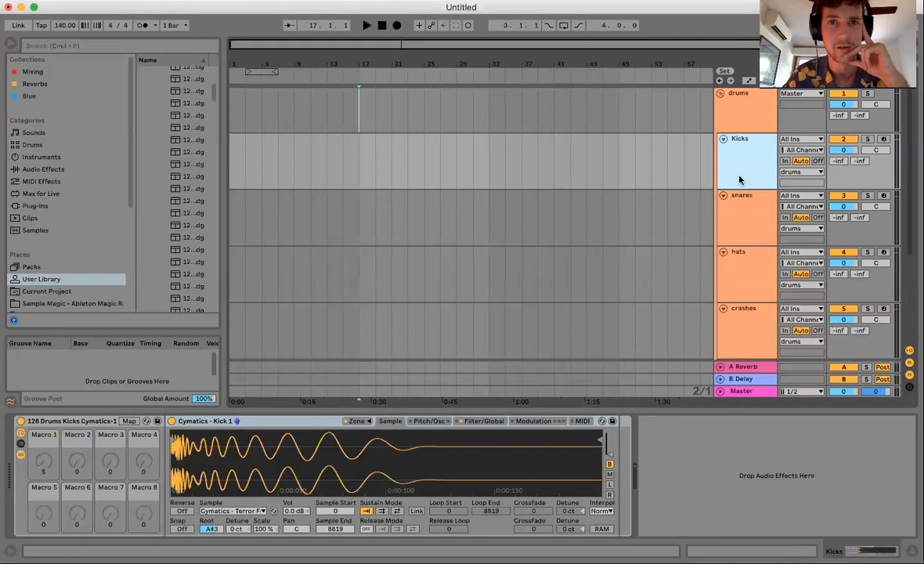
{"action": "left_click", "coordinate": [729, 123]}
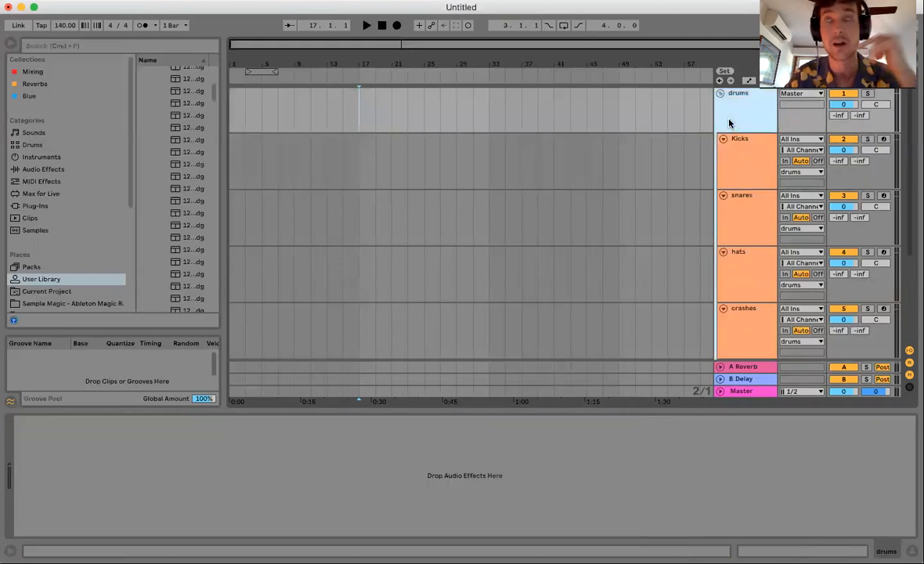
{"action": "left_click", "coordinate": [731, 206]}
{"action": "left_click", "coordinate": [744, 281]}
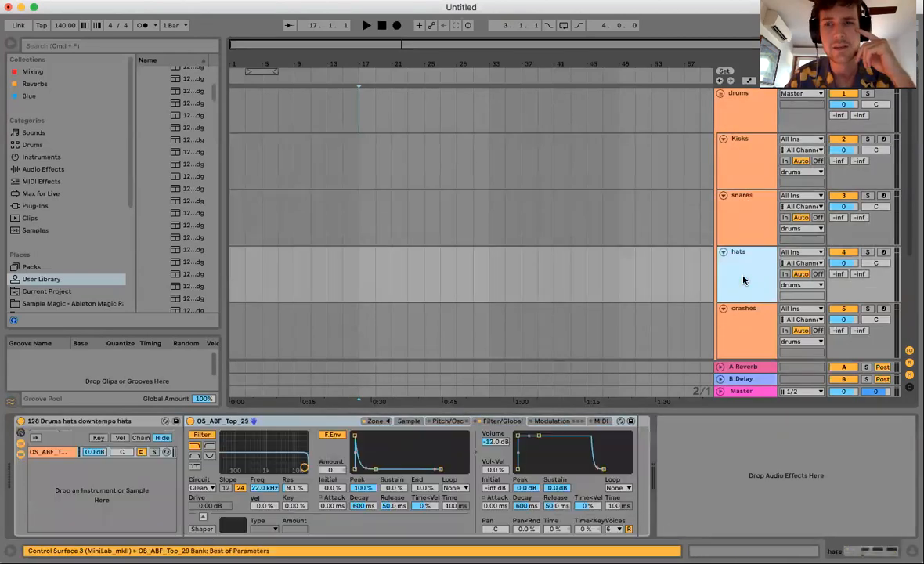
{"action": "left_click", "coordinate": [749, 329]}
{"action": "scroll", "coordinate": [763, 246], "scroll_direction": "down", "scroll_amount": 3}
{"action": "left_click", "coordinate": [755, 315]}
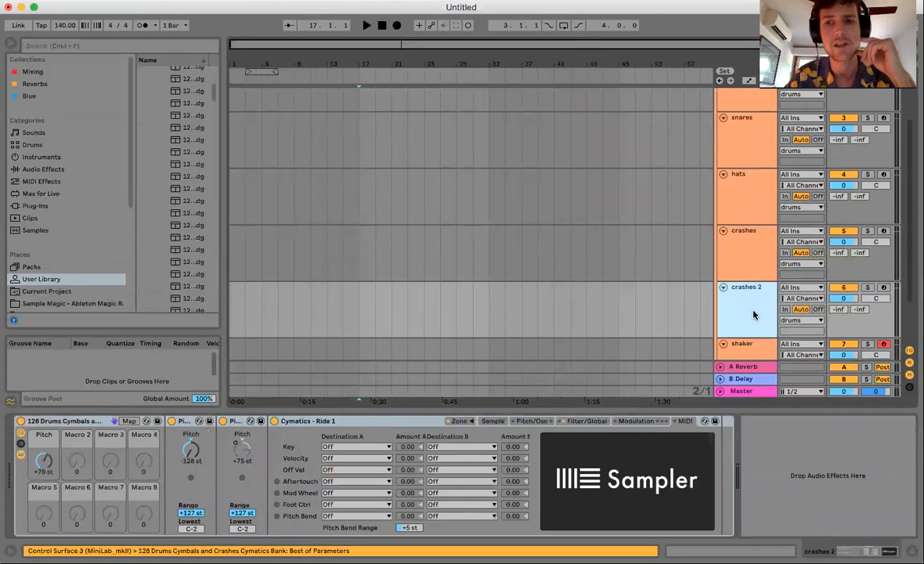
{"action": "left_click", "coordinate": [763, 350]}
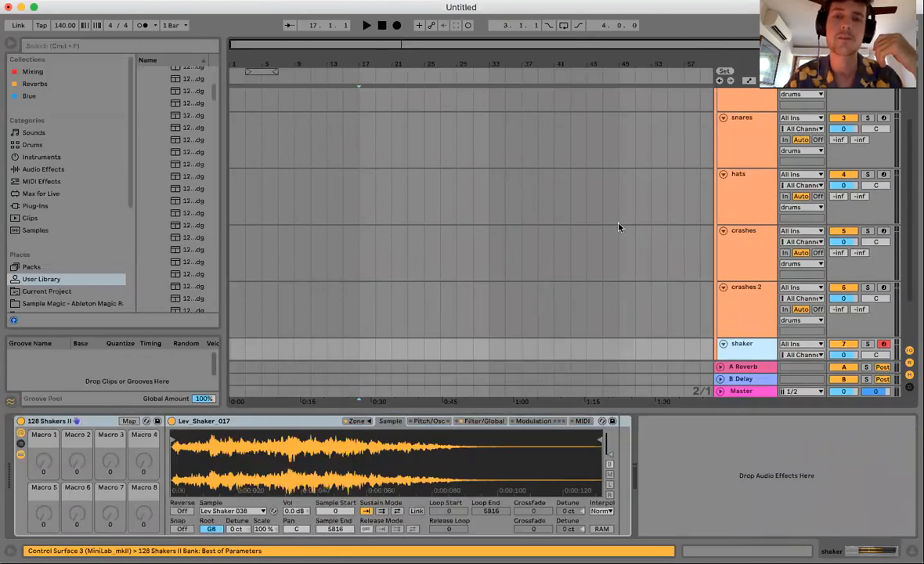
{"action": "scroll", "coordinate": [618, 227], "scroll_direction": "up", "scroll_amount": 3}
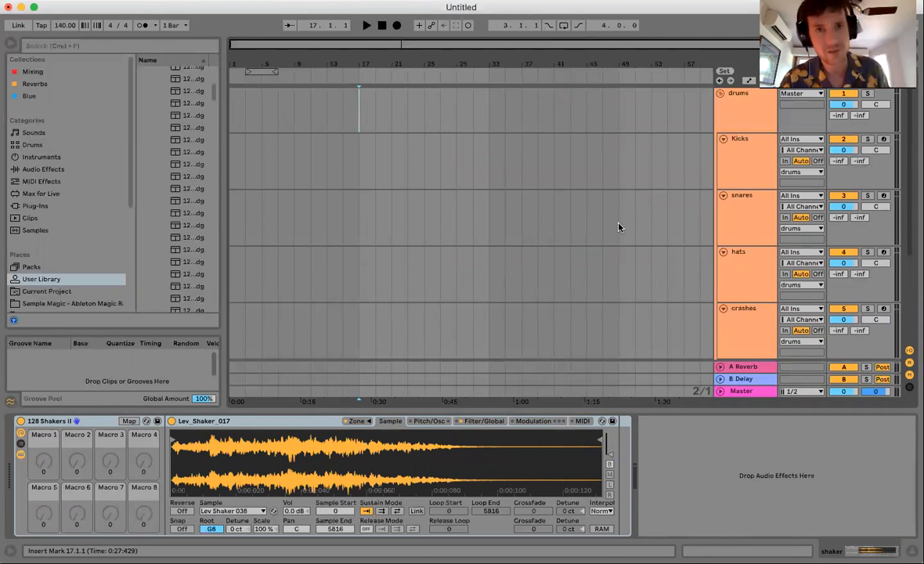
Enlarge the mixer section in Session View so each track's volume field shows, and return to Arrangement View
{"action": "key", "text": "Tab"}
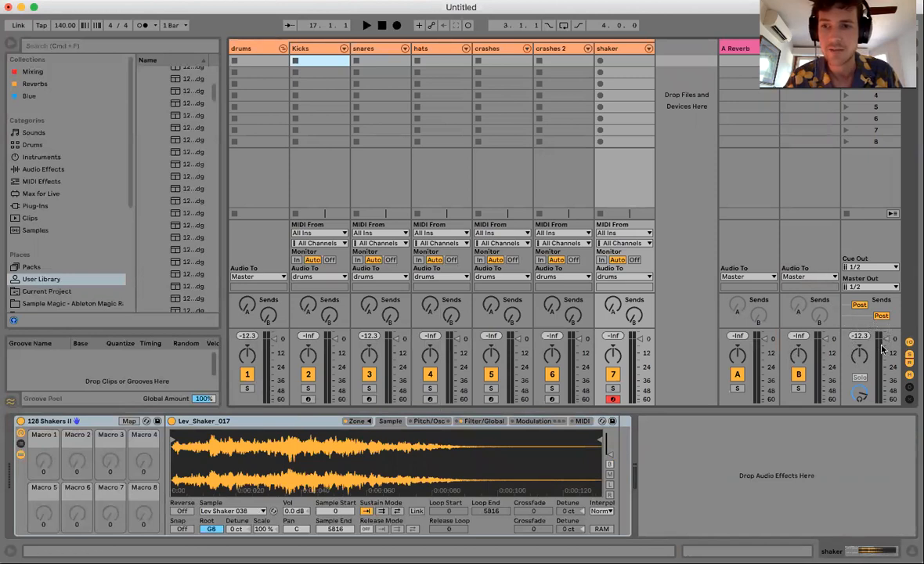
{"action": "key", "text": "Tab"}
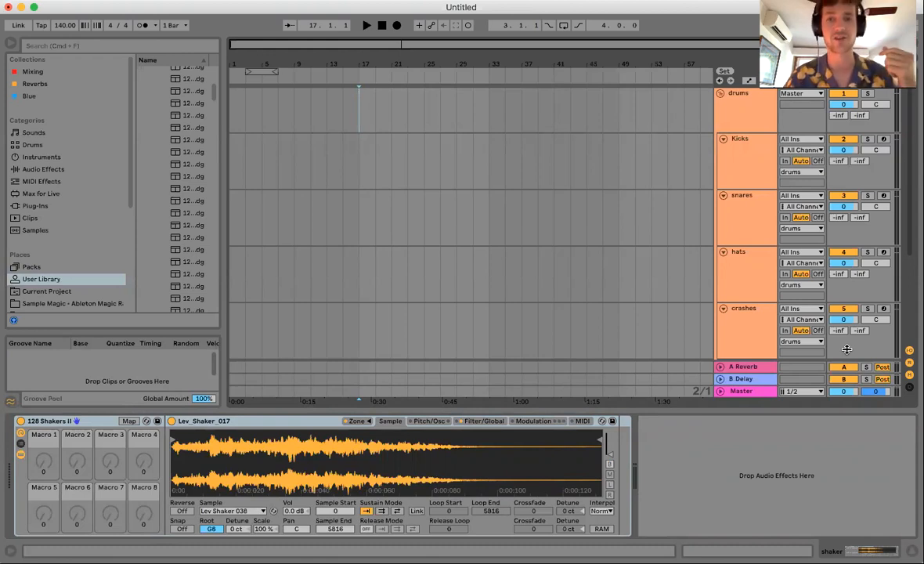
{"action": "key", "text": "Tab"}
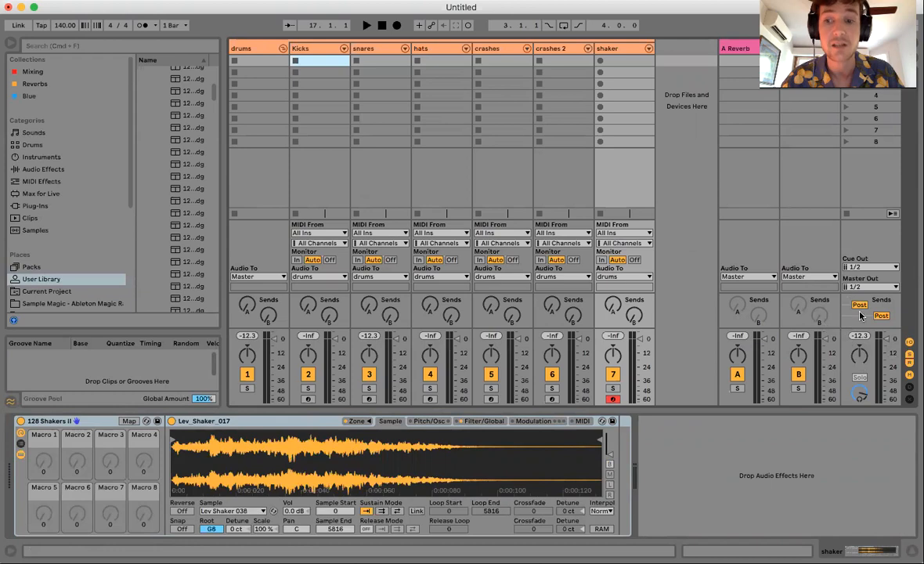
{"action": "left_click_drag", "start_coordinate": [873, 326], "coordinate": [869, 279]}
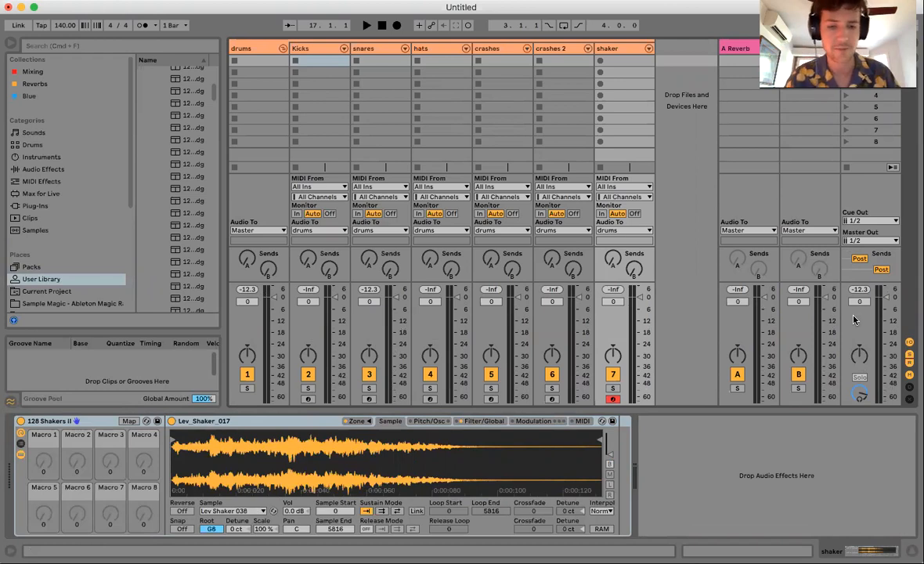
{"action": "key", "text": "Tab"}
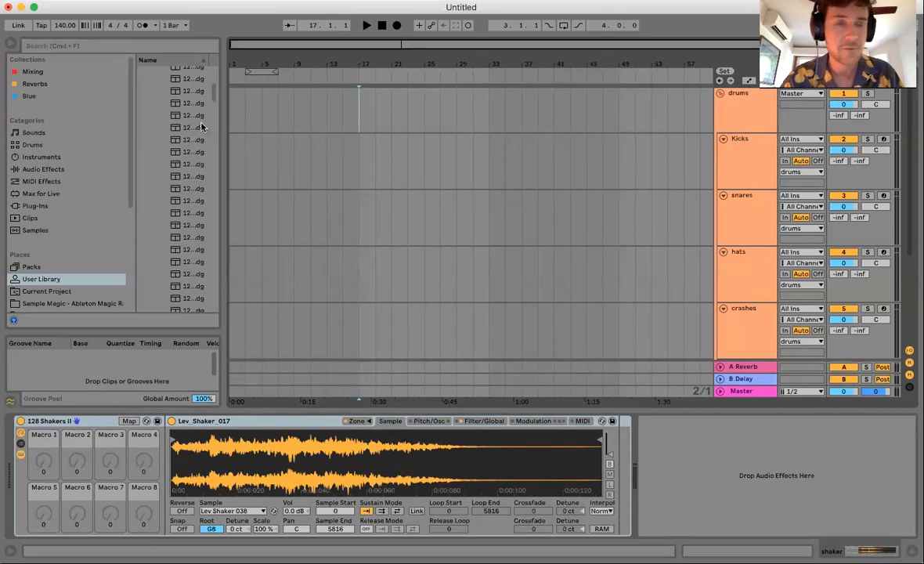
Check the devices on the snares, hats and crashes tracks again
{"action": "left_click", "coordinate": [717, 163]}
{"action": "left_click", "coordinate": [736, 211]}
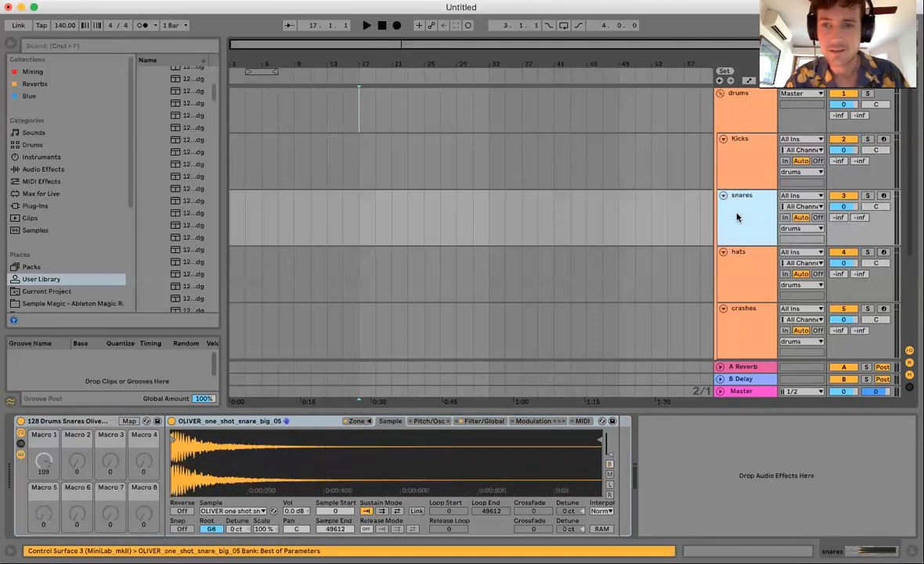
{"action": "scroll", "coordinate": [736, 217], "scroll_direction": "down", "scroll_amount": 3}
{"action": "left_click", "coordinate": [737, 218]}
{"action": "left_click", "coordinate": [737, 272]}
{"action": "scroll", "coordinate": [737, 272], "scroll_direction": "down", "scroll_amount": 3}
{"action": "scroll", "coordinate": [735, 270], "scroll_direction": "up", "scroll_amount": 5}
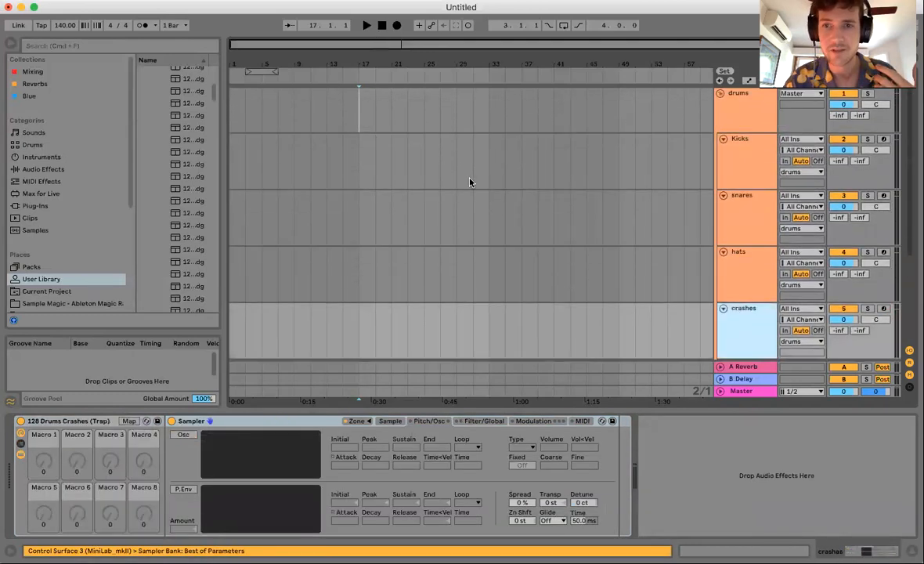
Create a two-bar MIDI clip at bar 17 on the Kicks track and draw a one-beat A#3 note at its start
{"action": "left_click_drag", "start_coordinate": [363, 59], "coordinate": [374, 69]}
{"action": "left_click", "coordinate": [355, 177]}
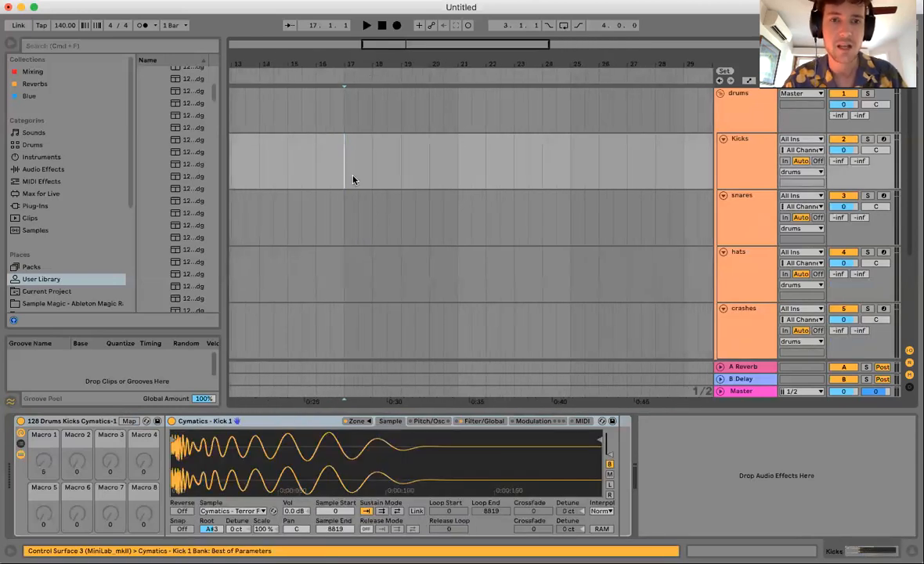
{"action": "left_click_drag", "start_coordinate": [345, 169], "coordinate": [400, 170]}
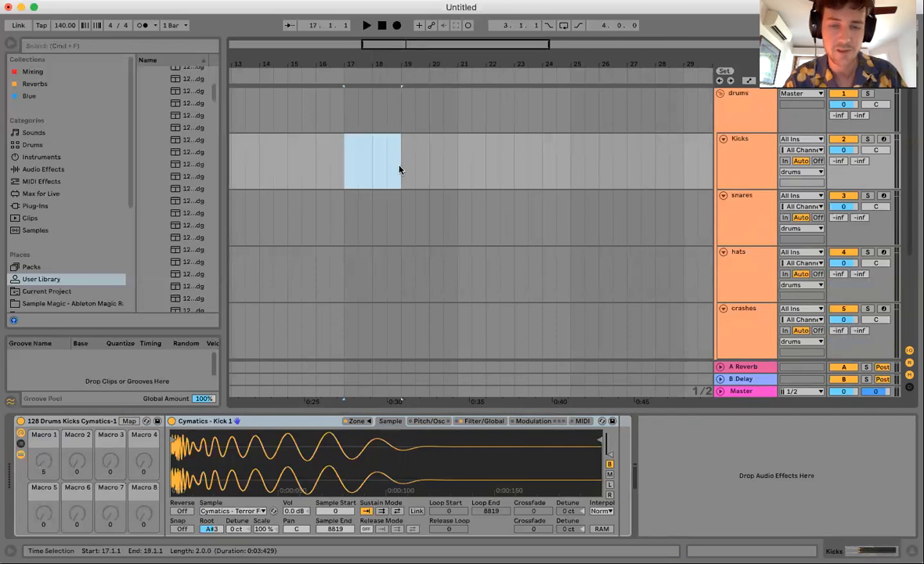
{"action": "key", "text": "super+shift+m"}
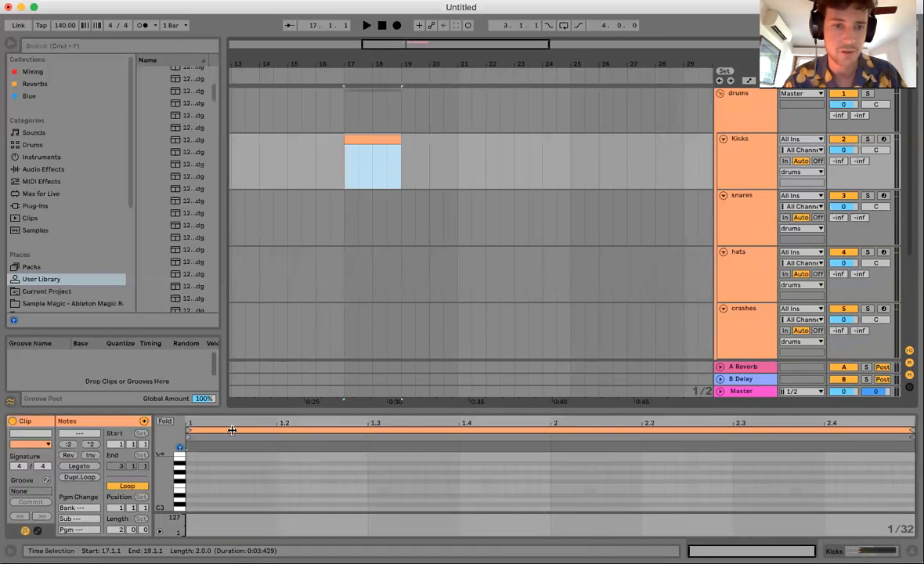
{"action": "left_click", "coordinate": [199, 468]}
{"action": "left_click_drag", "start_coordinate": [196, 463], "coordinate": [277, 463]}
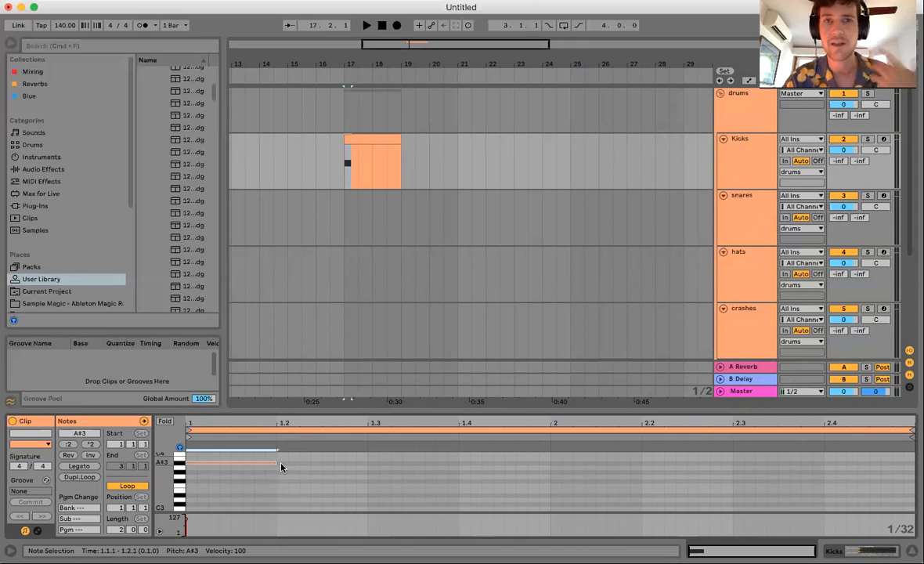
Duplicate the first beat of the kick clip repeatedly to fill bars 17 and 18 of the Kicks track
{"action": "left_click_drag", "start_coordinate": [361, 55], "coordinate": [361, 61]}
{"action": "left_click", "coordinate": [332, 174]}
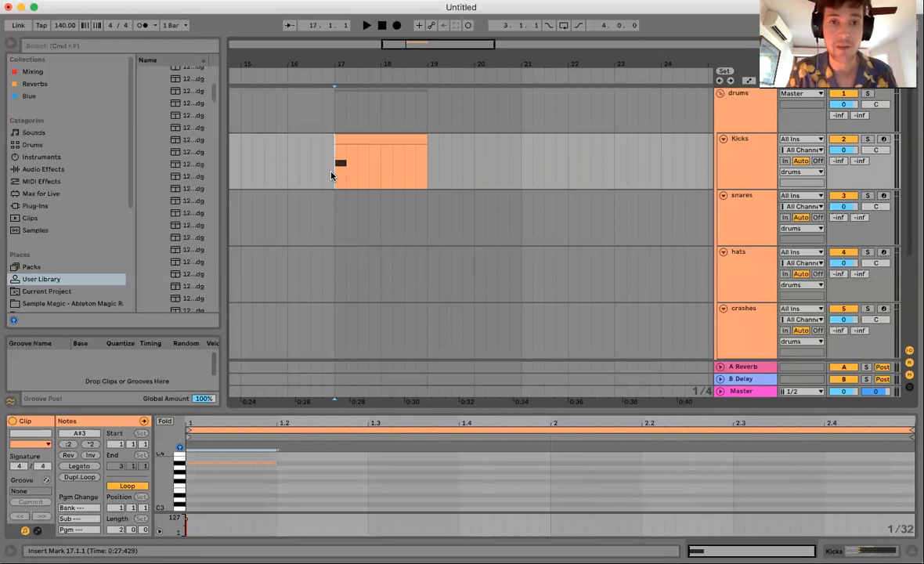
{"action": "left_click", "coordinate": [342, 176]}
{"action": "key", "text": "super+d"}
{"action": "key", "text": "super+d"}
{"action": "key", "text": "super+d"}
{"action": "key", "text": "super+d"}
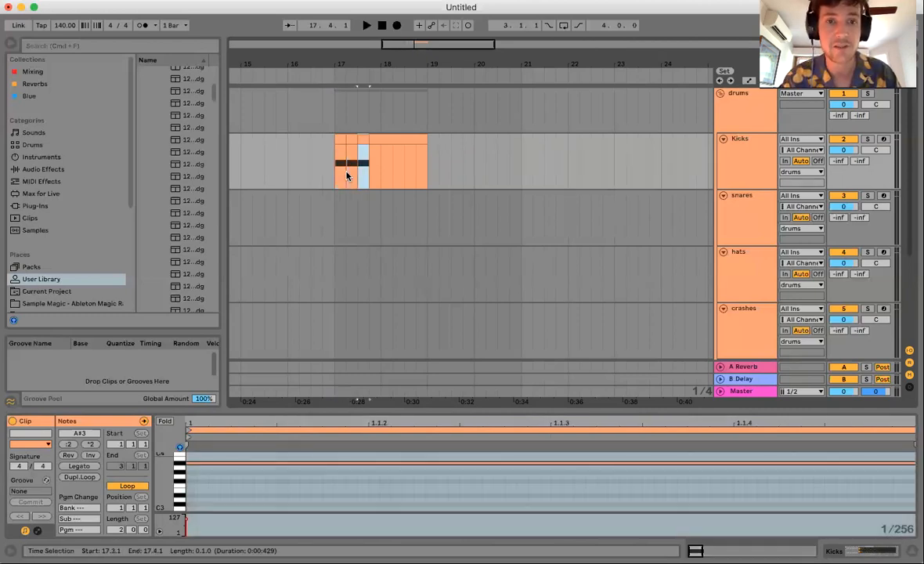
{"action": "left_click", "coordinate": [339, 176]}
{"action": "left_click", "coordinate": [341, 139]}
{"action": "key", "text": "super+d"}
{"action": "key", "text": "super+d"}
{"action": "key", "text": "super+d"}
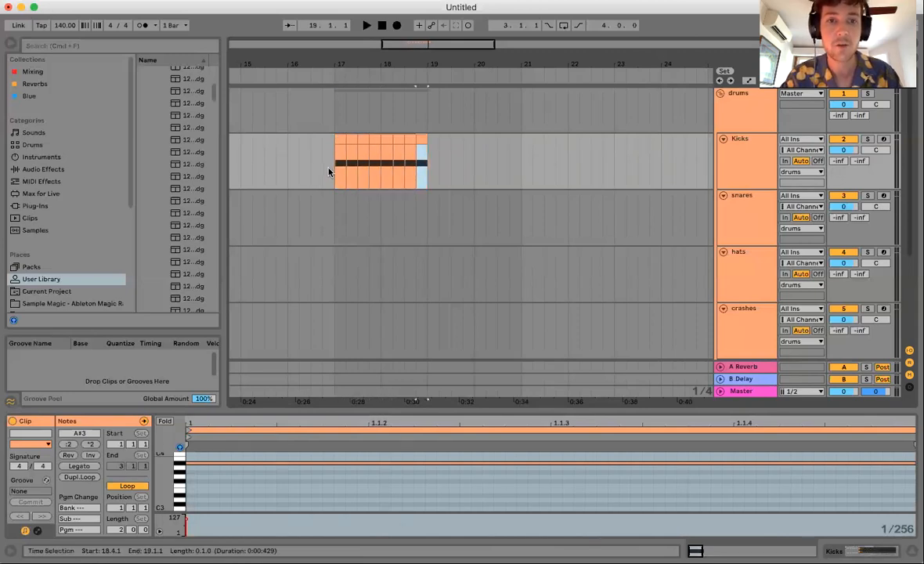
Play back the kick pattern from the start of bar 17
{"action": "left_click", "coordinate": [323, 179]}
{"action": "left_click", "coordinate": [333, 179]}
{"action": "key", "text": "space"}
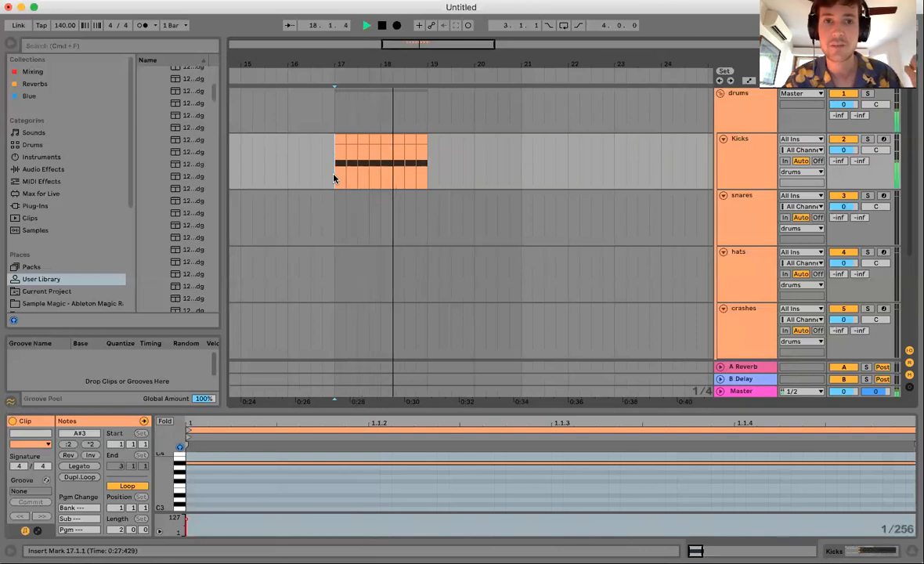
{"action": "key", "text": "space"}
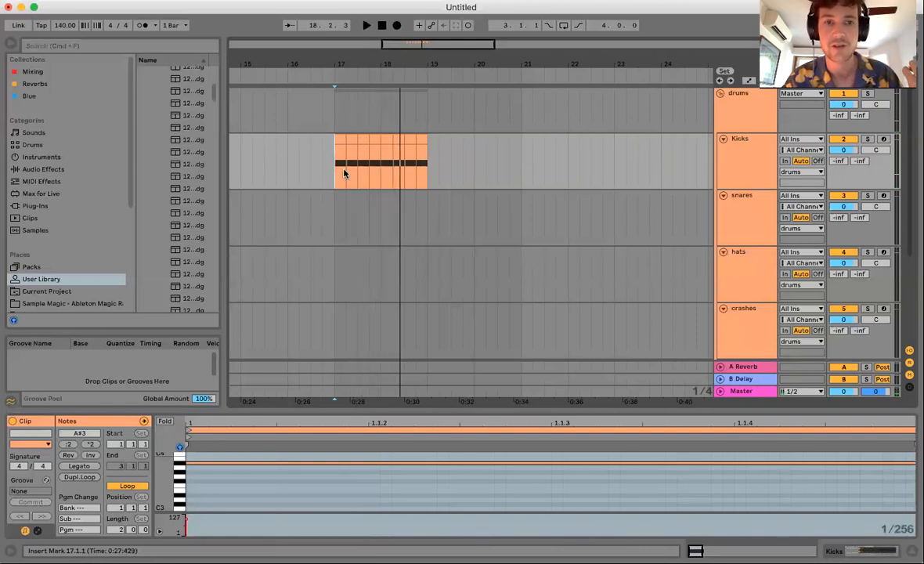
Delete the Kicks content from 17.2.1 to 19.1.1, keeping only the one-beat clip at bar 17
{"action": "left_click_drag", "start_coordinate": [345, 174], "coordinate": [430, 173]}
{"action": "key", "text": "Delete"}
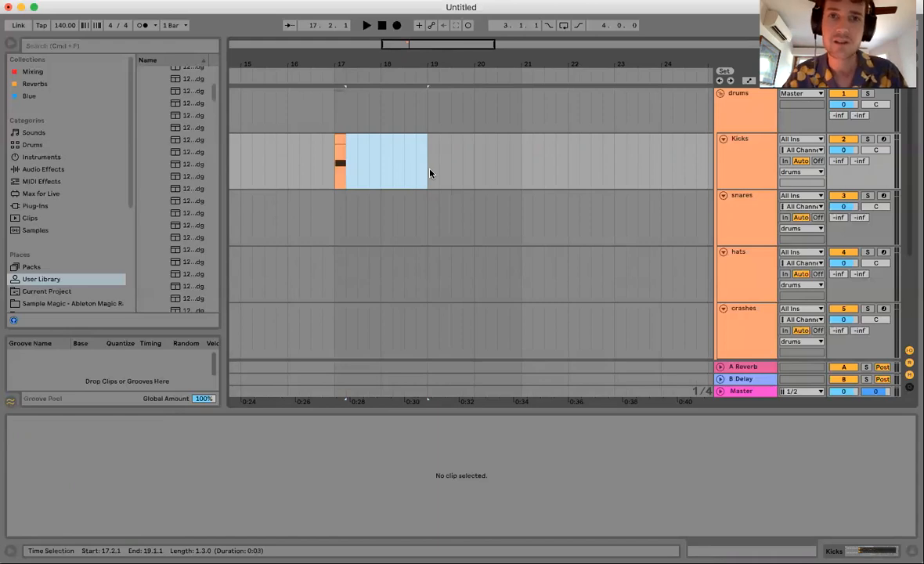
{"action": "left_click_drag", "start_coordinate": [363, 64], "coordinate": [340, 140]}
{"action": "left_click", "coordinate": [333, 155]}
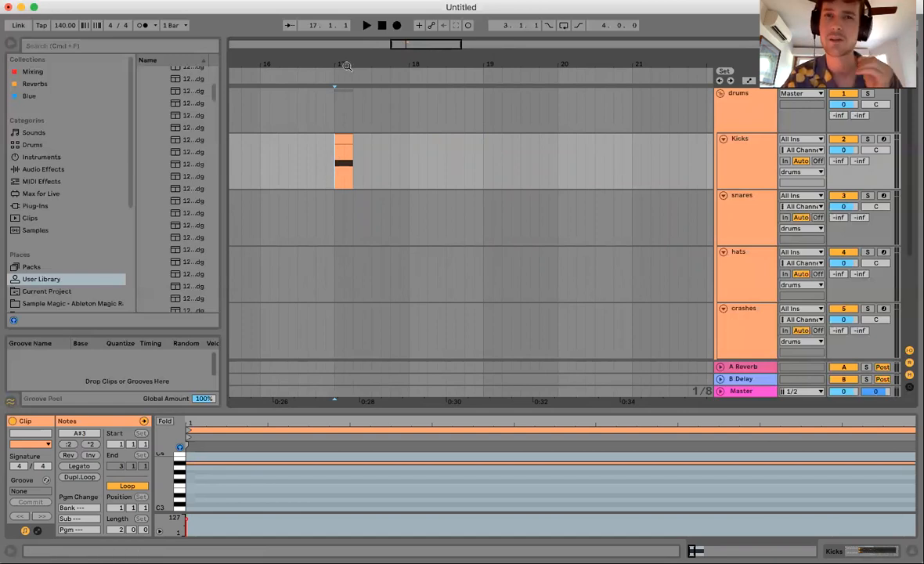
Duplicate the one-beat kick clip four times in a row along the Kicks track
{"action": "left_click", "coordinate": [343, 142]}
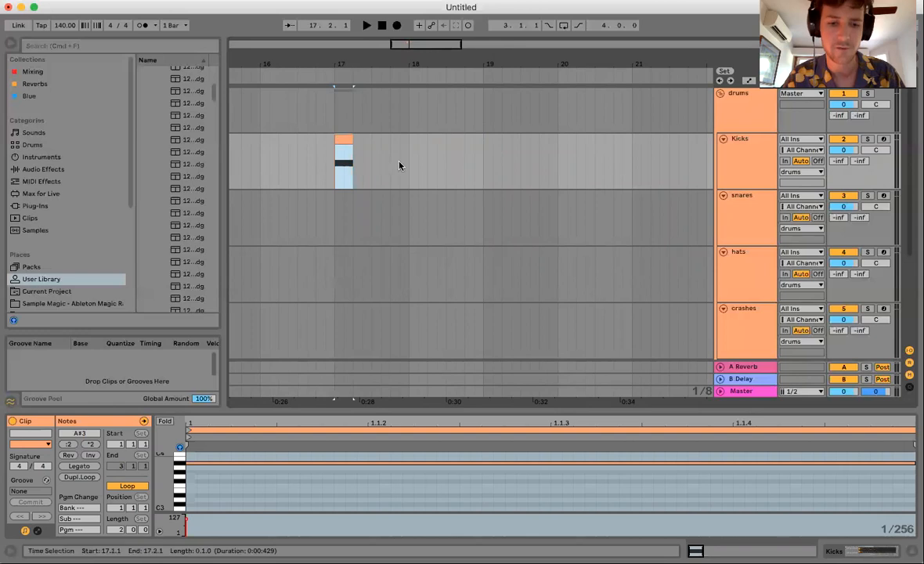
{"action": "key", "text": "super+d"}
{"action": "key", "text": "super+d"}
{"action": "key", "text": "super+d"}
{"action": "key", "text": "super+d"}
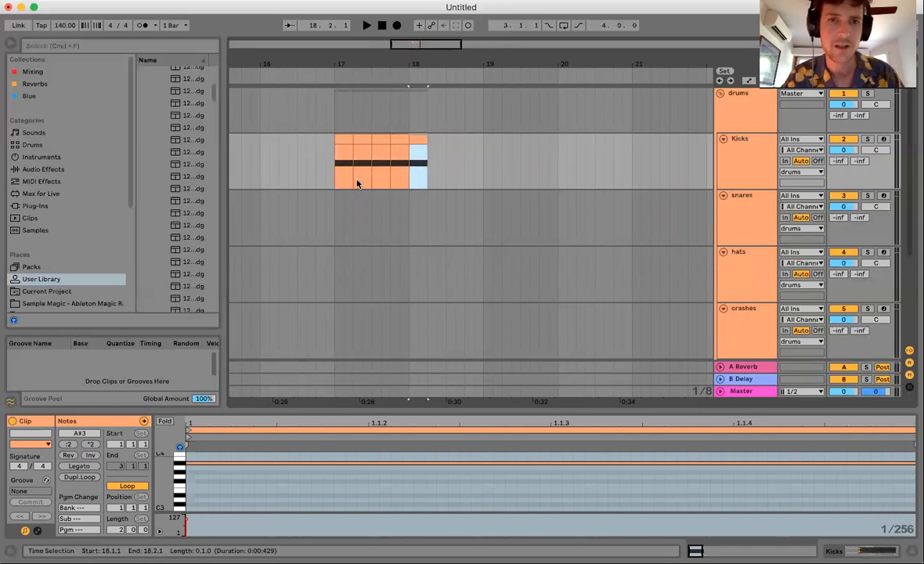
Delete the four duplicated kick clips from 17.2.1 onward
{"action": "left_click", "coordinate": [354, 212]}
{"action": "left_click_drag", "start_coordinate": [351, 212], "coordinate": [345, 217]}
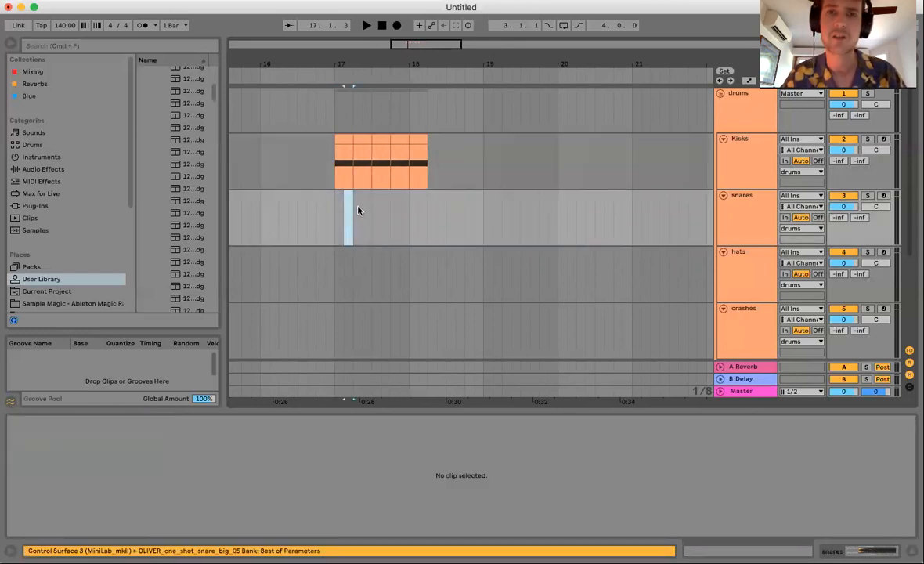
{"action": "key", "text": "a"}
{"action": "key", "text": "a"}
{"action": "left_click_drag", "start_coordinate": [354, 161], "coordinate": [462, 165]}
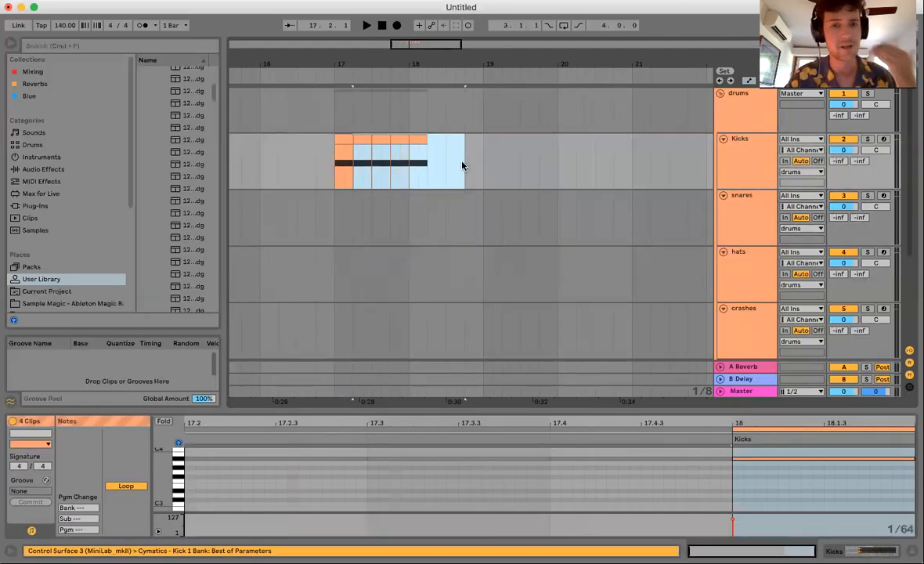
{"action": "key", "text": "Delete"}
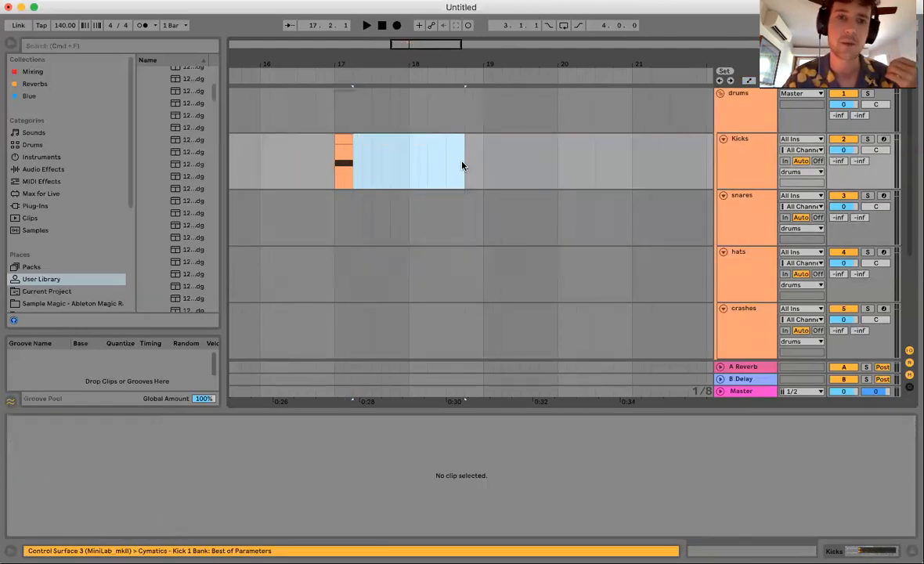
Copy the one-beat kick clip onto the snares track at 17.2.1 and select the copy's A#3 note
{"action": "left_click", "coordinate": [343, 148]}
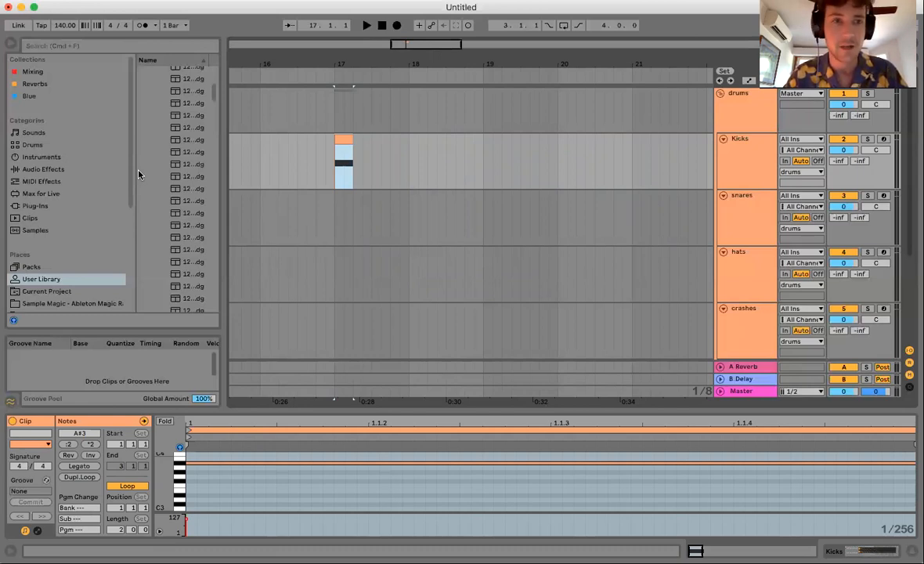
{"action": "left_click", "coordinate": [347, 138]}
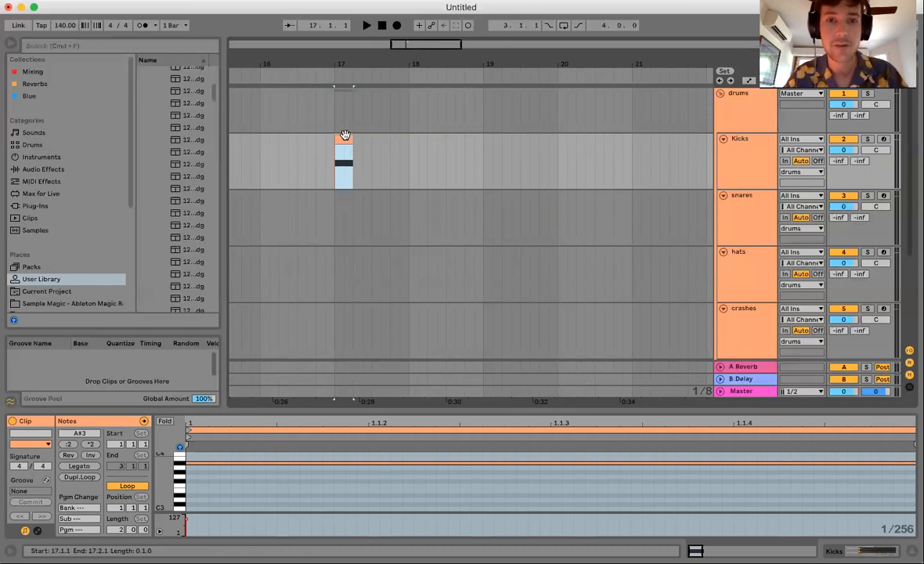
{"action": "left_click", "coordinate": [361, 205]}
{"action": "key", "text": "super+v"}
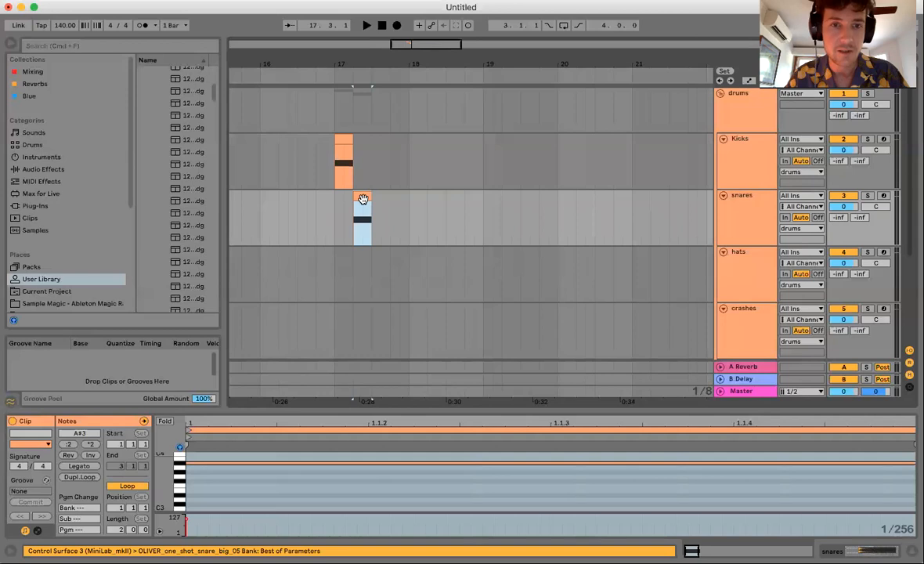
{"action": "left_click", "coordinate": [268, 468]}
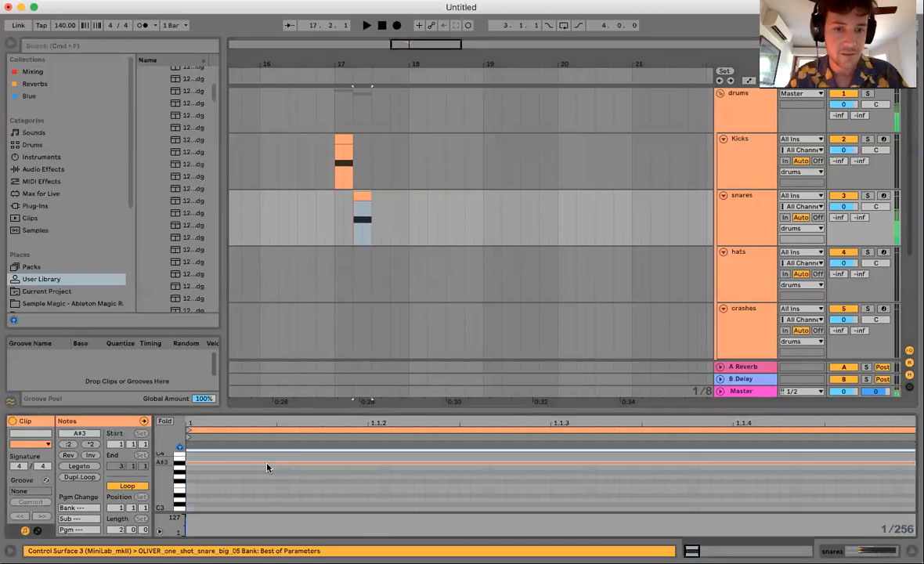
Transpose the note of the snares clip at 17.2.1 down to G3, auditioning lower pitches along the way
{"action": "key", "text": "Down"}
{"action": "key", "text": "Down"}
{"action": "key", "text": "Down"}
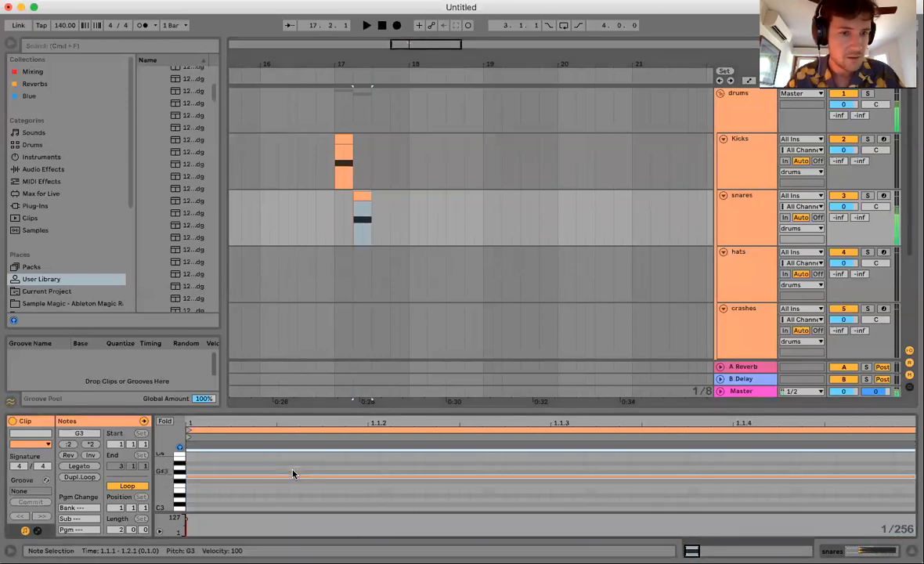
{"action": "key", "text": "Down"}
{"action": "key", "text": "Down"}
{"action": "key", "text": "Down"}
{"action": "key", "text": "Up"}
{"action": "key", "text": "Up"}
{"action": "key", "text": "Up"}
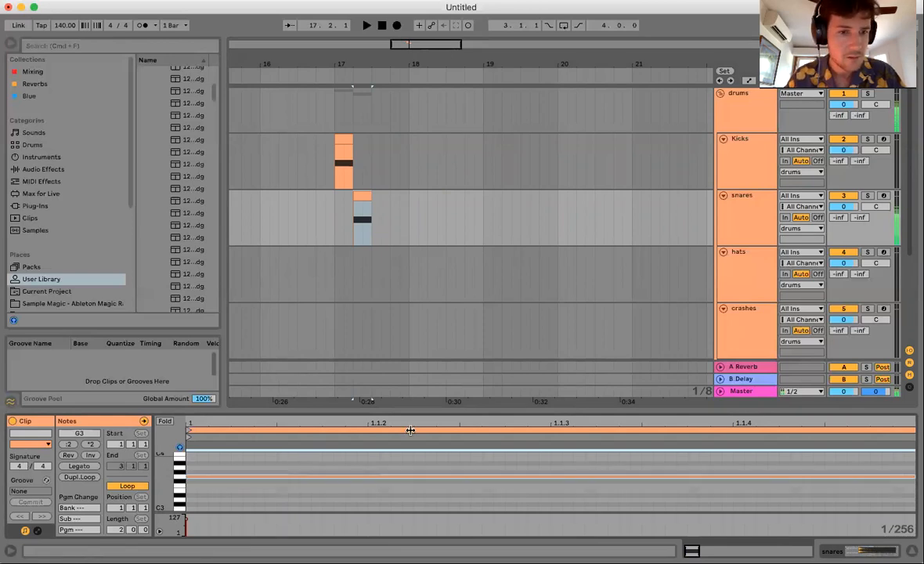
Duplicate the kick and snare clips of 17.1.1 to 17.3.1 onto the following two beats and play from 17.1.1
{"action": "left_click", "coordinate": [336, 213]}
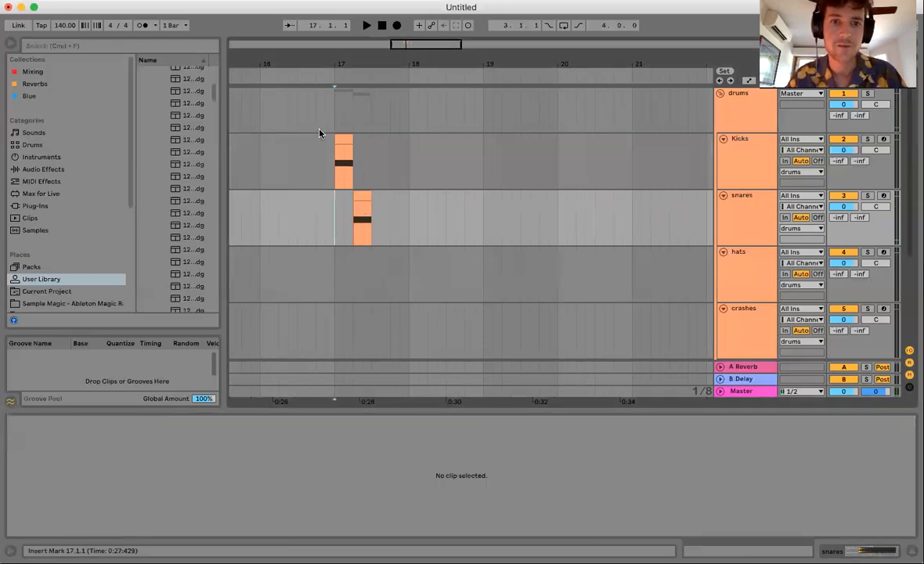
{"action": "left_click_drag", "start_coordinate": [336, 159], "coordinate": [379, 209]}
{"action": "key", "text": "super+d"}
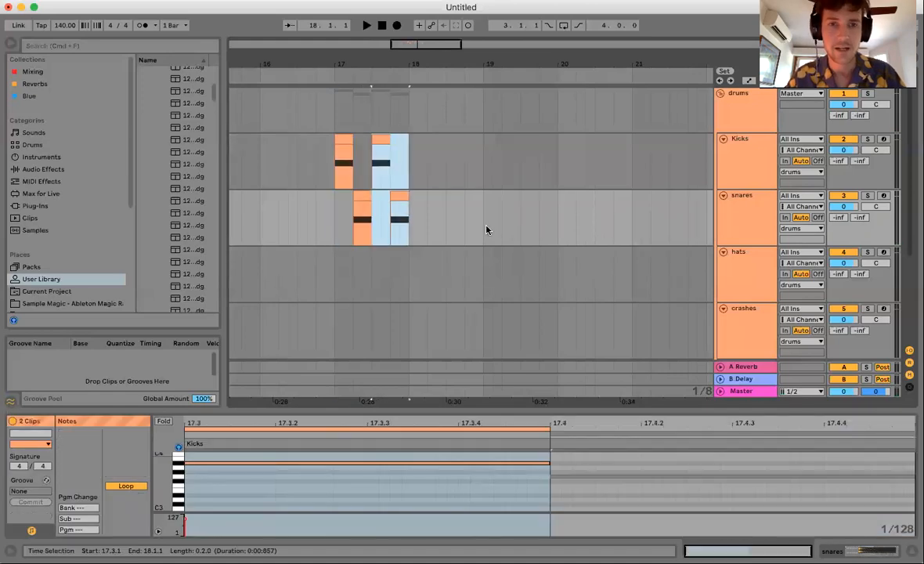
{"action": "left_click", "coordinate": [328, 176]}
{"action": "left_click", "coordinate": [337, 176]}
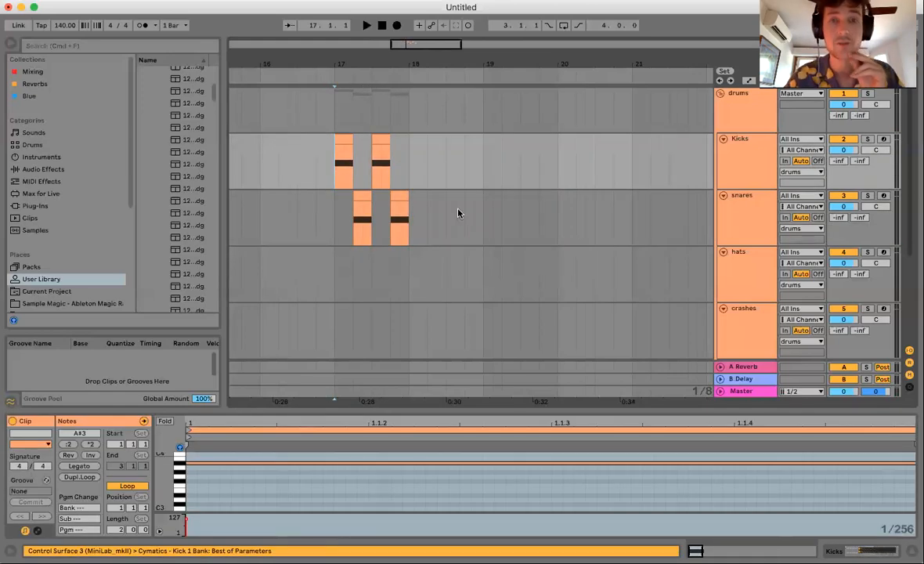
{"action": "key", "text": "space"}
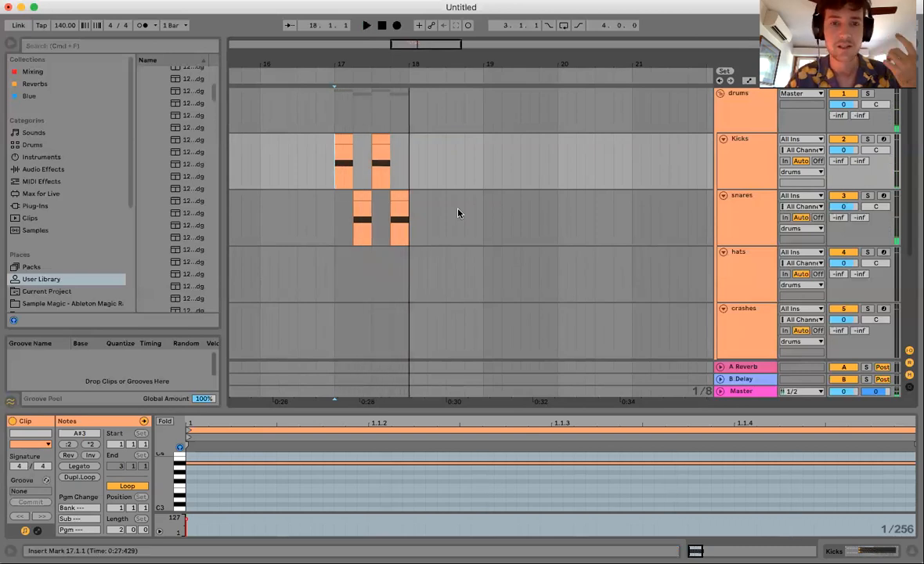
Set the note of the snares clip at 17.2.1 to G#3
{"action": "left_click", "coordinate": [362, 196]}
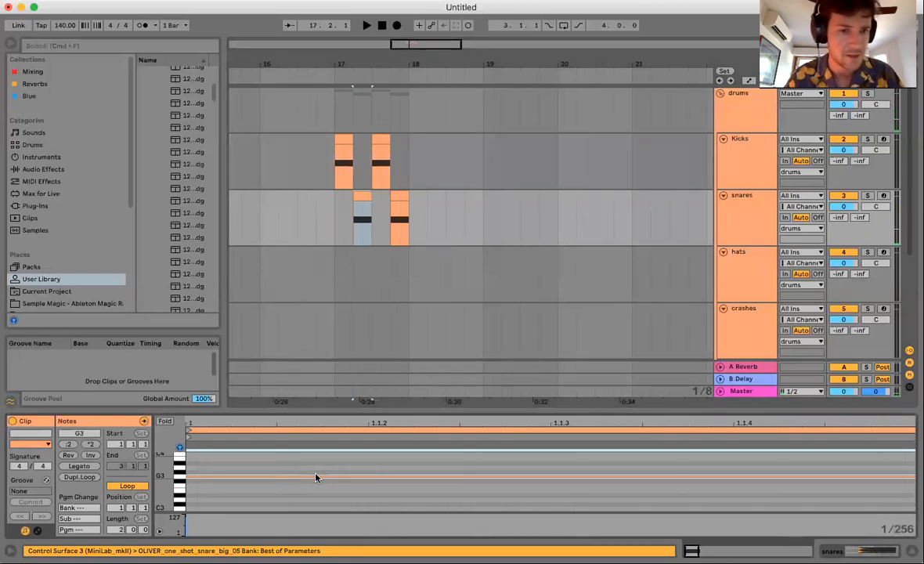
{"action": "left_click", "coordinate": [316, 476]}
{"action": "key", "text": "Down"}
{"action": "key", "text": "Up"}
{"action": "key", "text": "Up"}
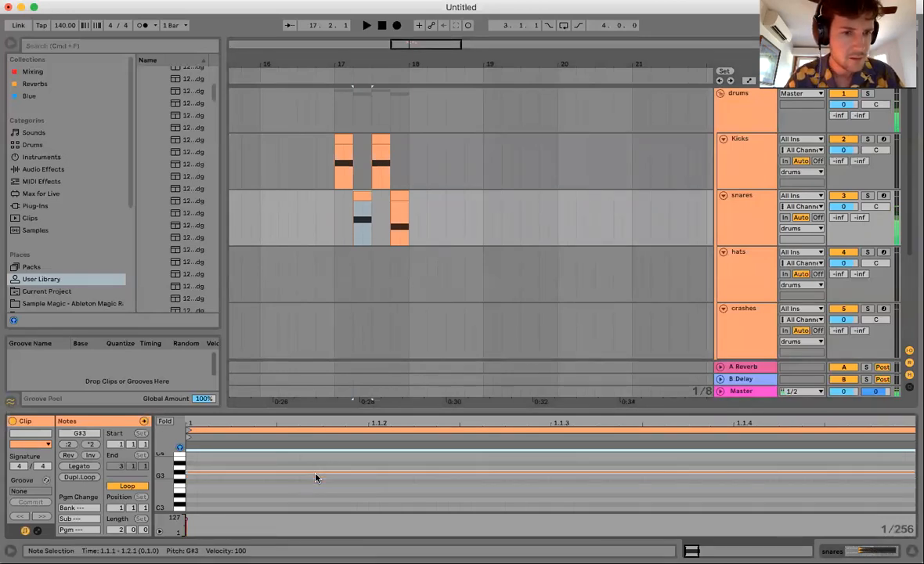
Copy the snares clip from 17.2.1 over the snare clip at 17.4.1
{"action": "left_click", "coordinate": [365, 198]}
{"action": "key", "text": "super+c"}
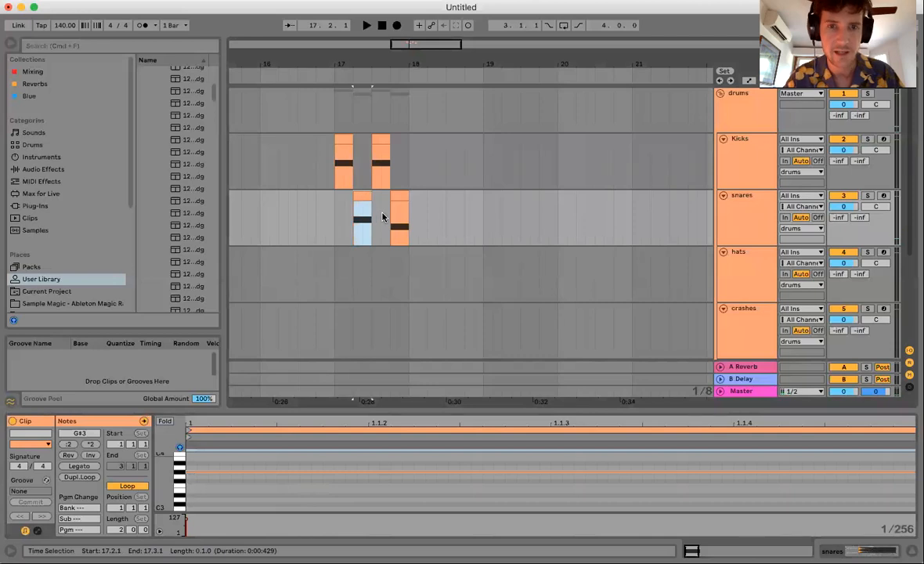
{"action": "left_click", "coordinate": [390, 218]}
{"action": "key", "text": "super+v"}
{"action": "left_click", "coordinate": [328, 221]}
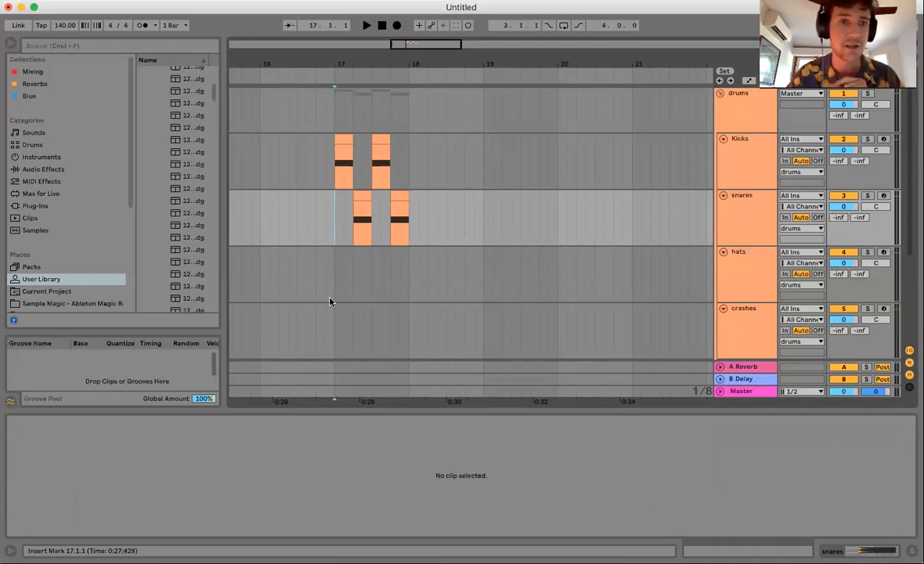
Enlarge the arrangement area to show all drum tracks down to shaker, and play the pattern from 17.1.1
{"action": "left_click_drag", "start_coordinate": [326, 408], "coordinate": [324, 532]}
{"action": "scroll", "coordinate": [350, 343], "scroll_direction": "right", "scroll_amount": 1}
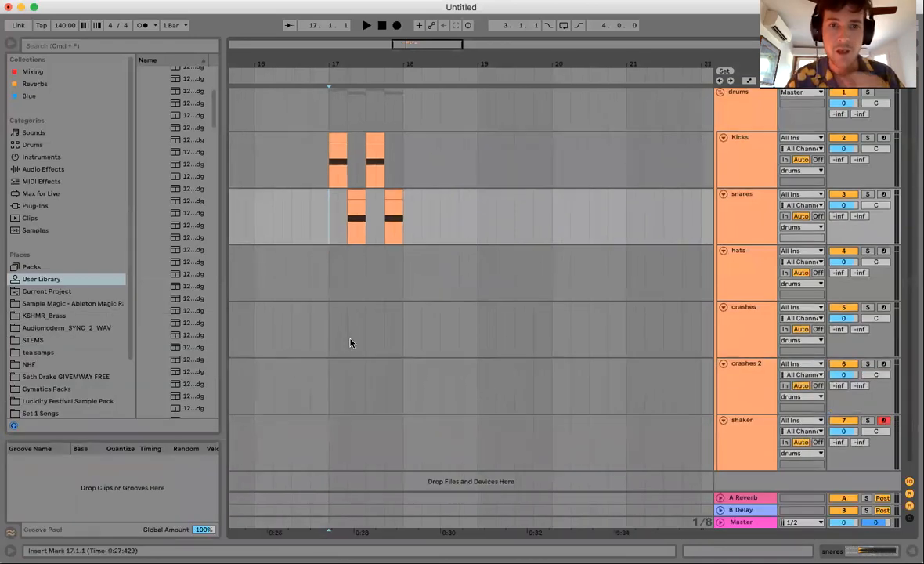
{"action": "left_click", "coordinate": [330, 176]}
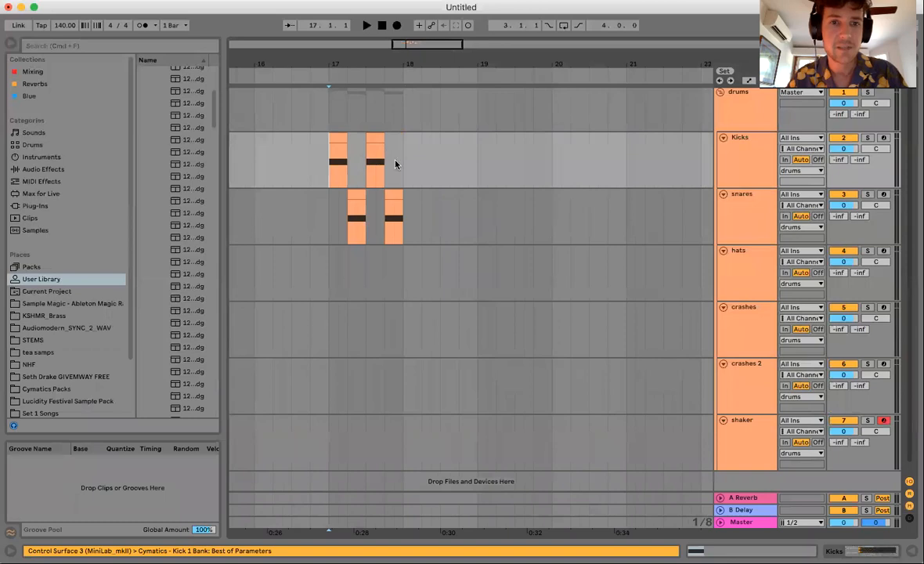
{"action": "key", "text": "space"}
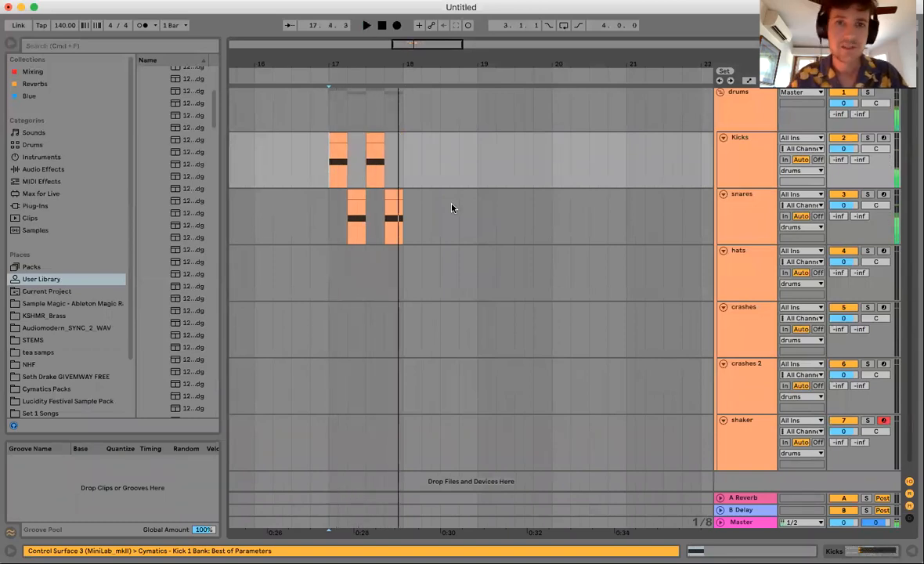
{"action": "key", "text": "space"}
Move the second kick clip half a beat later to 17.3.3 and play the pattern from 17.1.1
{"action": "left_click_drag", "start_coordinate": [377, 139], "coordinate": [389, 142]}
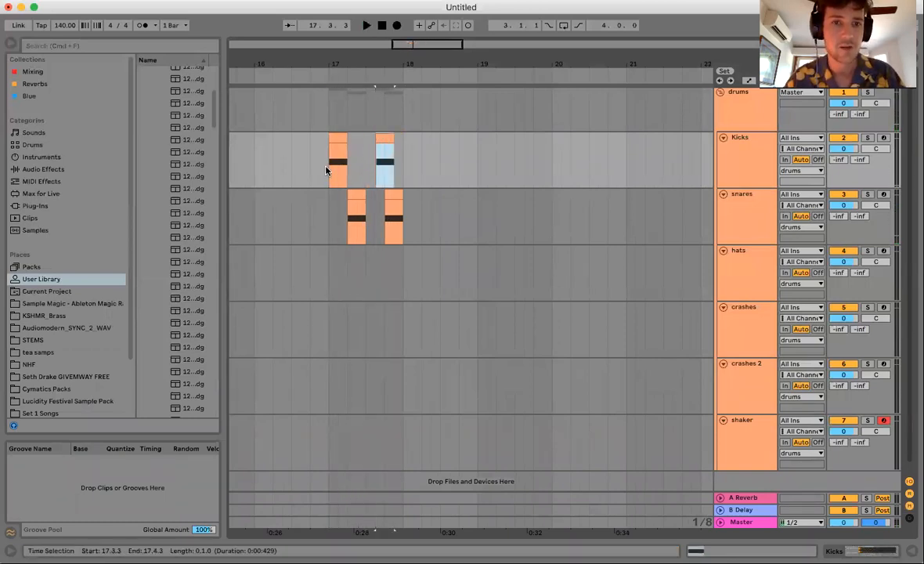
{"action": "left_click", "coordinate": [327, 171]}
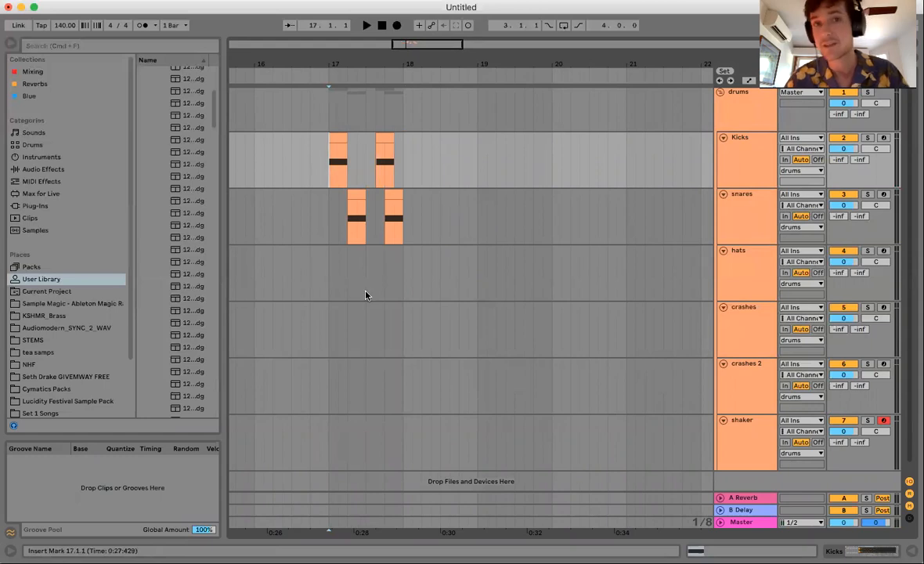
{"action": "key", "text": "space"}
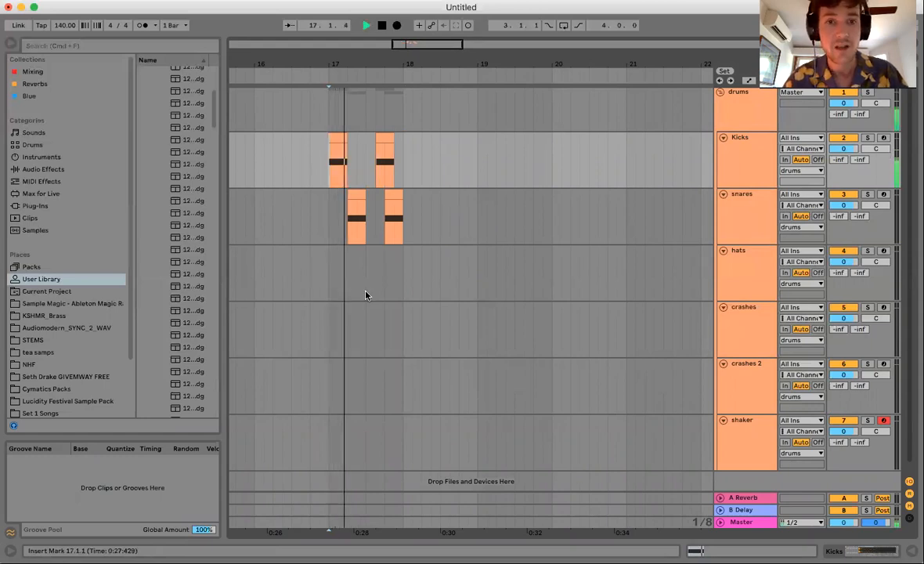
{"action": "key", "text": "space"}
Delete the Kicks and snares content from 17.3.3 to 18.1.1 and move the remaining snare clip to 17.3.1
{"action": "left_click_drag", "start_coordinate": [377, 174], "coordinate": [401, 223]}
{"action": "key", "text": "Delete"}
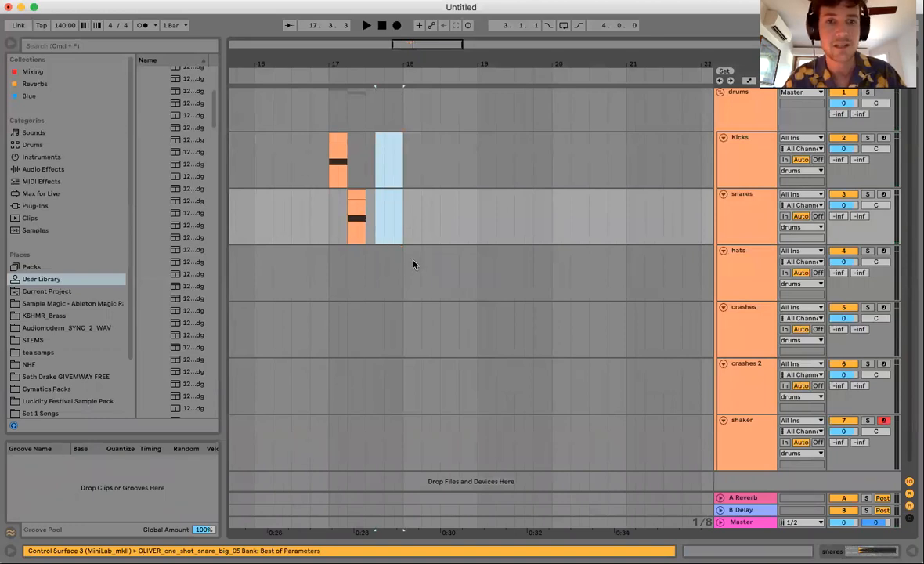
{"action": "left_click_drag", "start_coordinate": [356, 194], "coordinate": [374, 198]}
{"action": "left_click", "coordinate": [326, 185]}
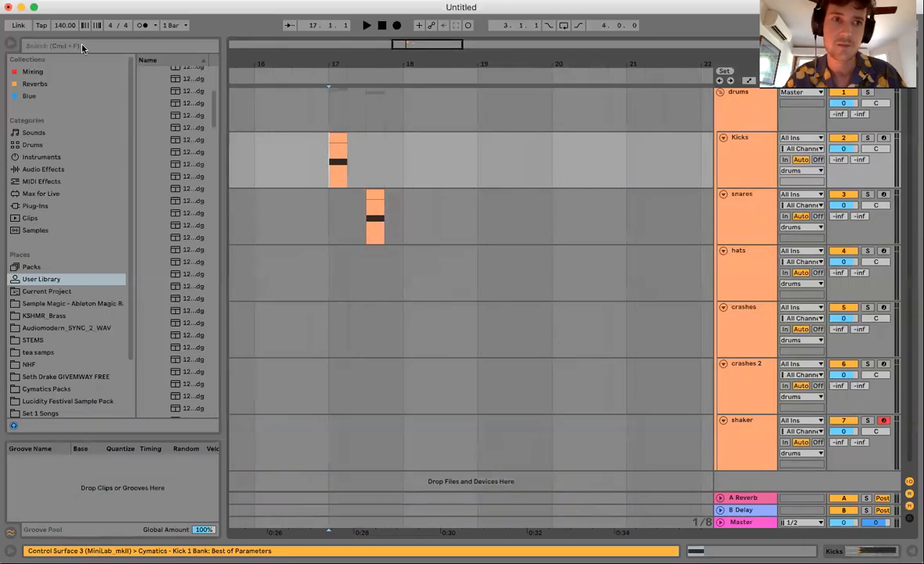
Copy the kick clip from 17.1.1 to 19.1.1 and 19.3.3 on the Kicks track
{"action": "left_click", "coordinate": [337, 139]}
{"action": "key", "text": "ctrl+c"}
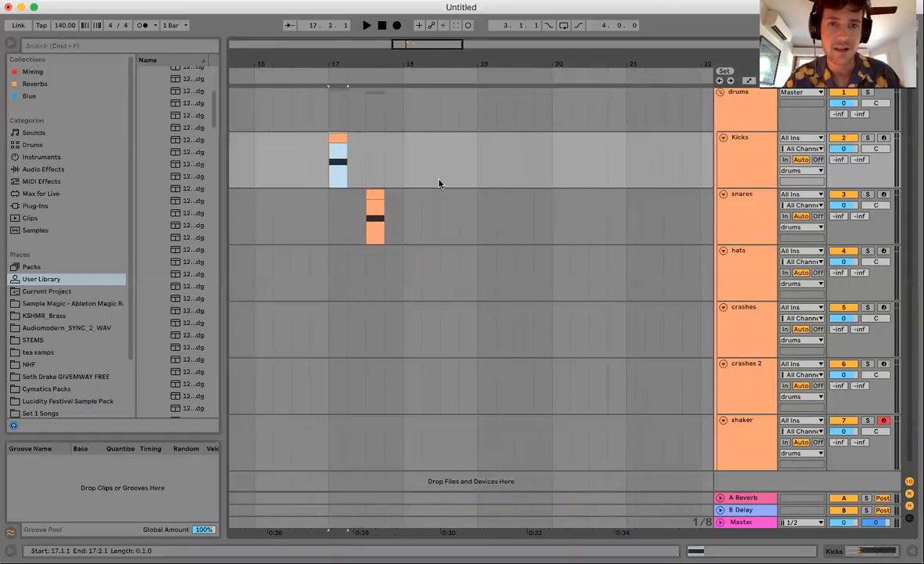
{"action": "left_click", "coordinate": [481, 177]}
{"action": "key", "text": "ctrl+v"}
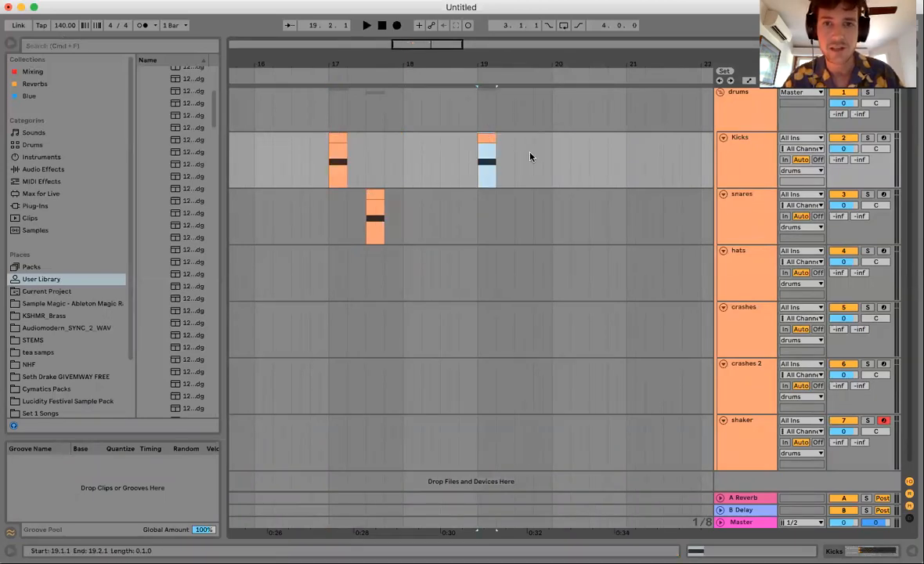
{"action": "left_click", "coordinate": [524, 159]}
{"action": "key", "text": "ctrl+v"}
Copy the snare clip from 17.3.1 to 19.2.1 and 19.4.1, and play the pattern from 19.1.1
{"action": "left_click", "coordinate": [373, 199]}
{"action": "key", "text": "ctrl+c"}
{"action": "left_click", "coordinate": [497, 211]}
{"action": "key", "text": "ctrl+v"}
{"action": "left_click", "coordinate": [534, 212]}
{"action": "key", "text": "ctrl+v"}
{"action": "left_click", "coordinate": [474, 172]}
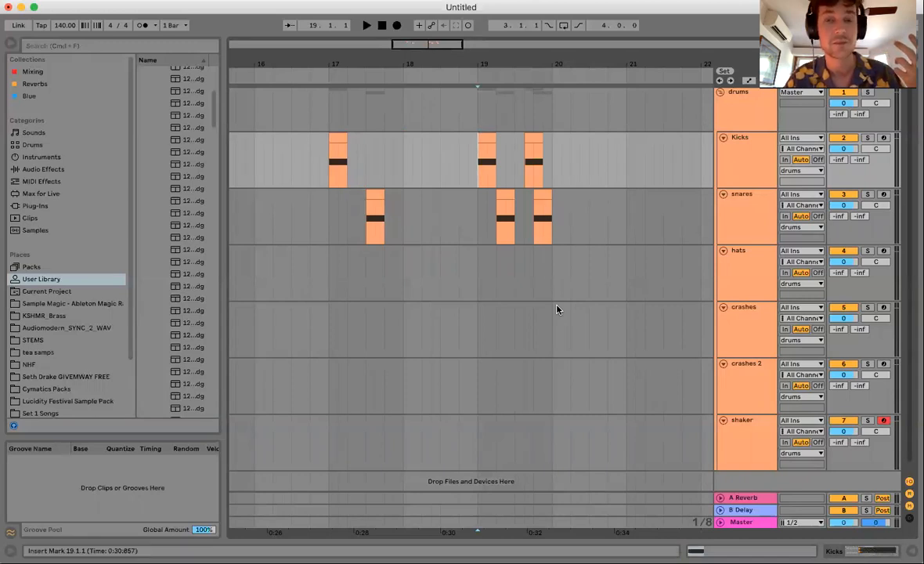
{"action": "key", "text": "space"}
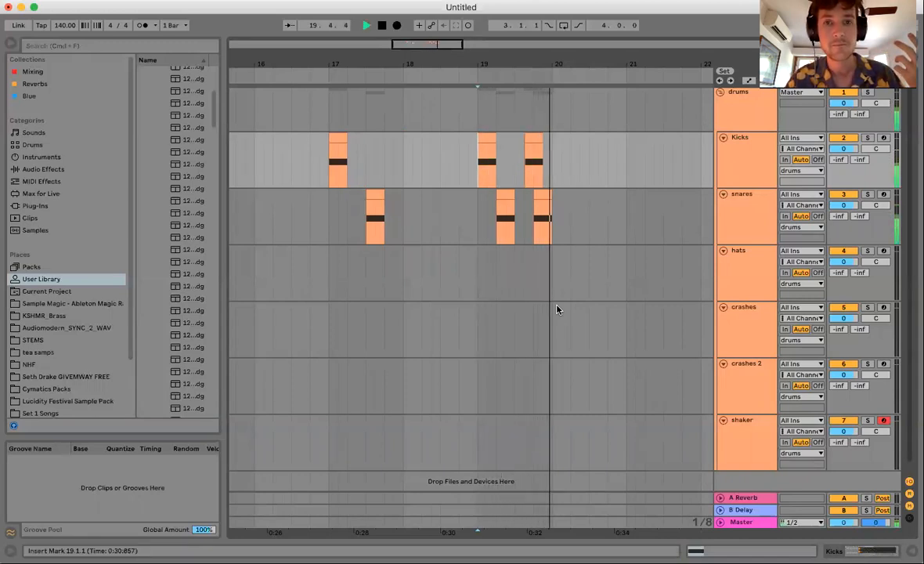
{"action": "key", "text": "space"}
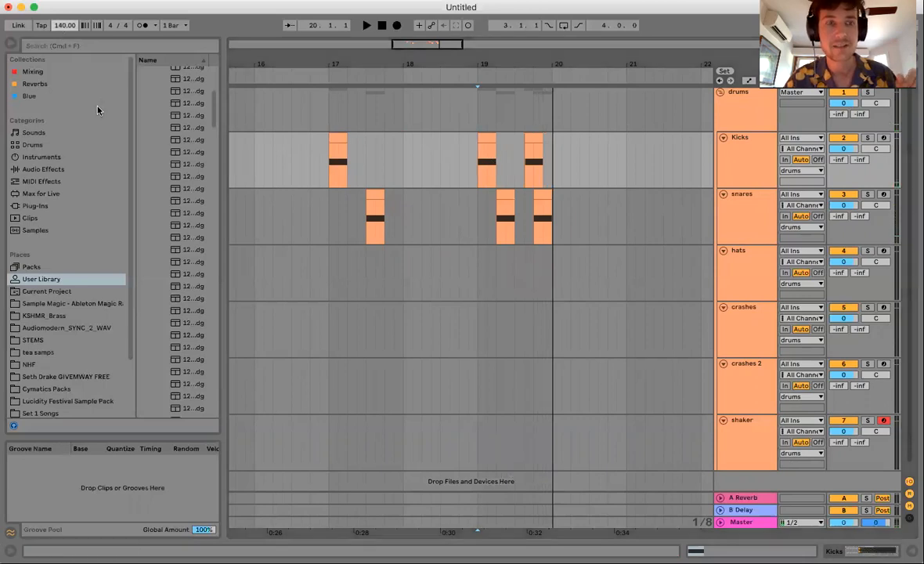
Audition the pattern from 19.1.1 at a tempo of 70 BPM and undo the tempo change
{"action": "type", "text": "70"}
{"action": "key", "text": "Return"}
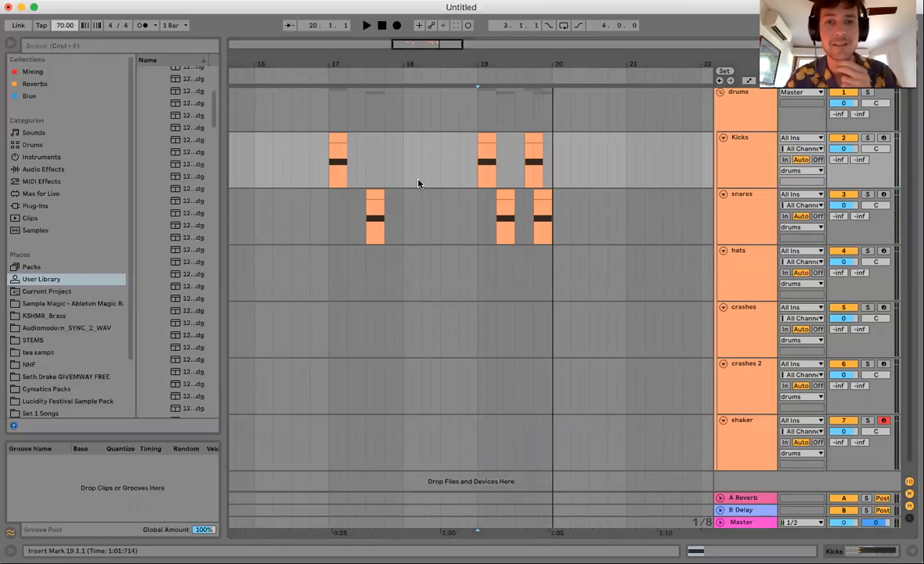
{"action": "left_click", "coordinate": [483, 168]}
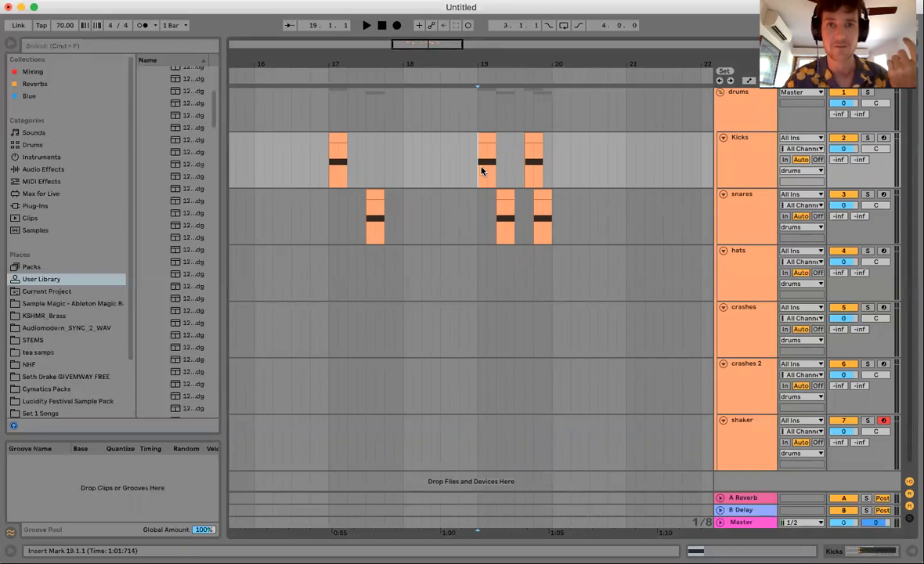
{"action": "key", "text": "space"}
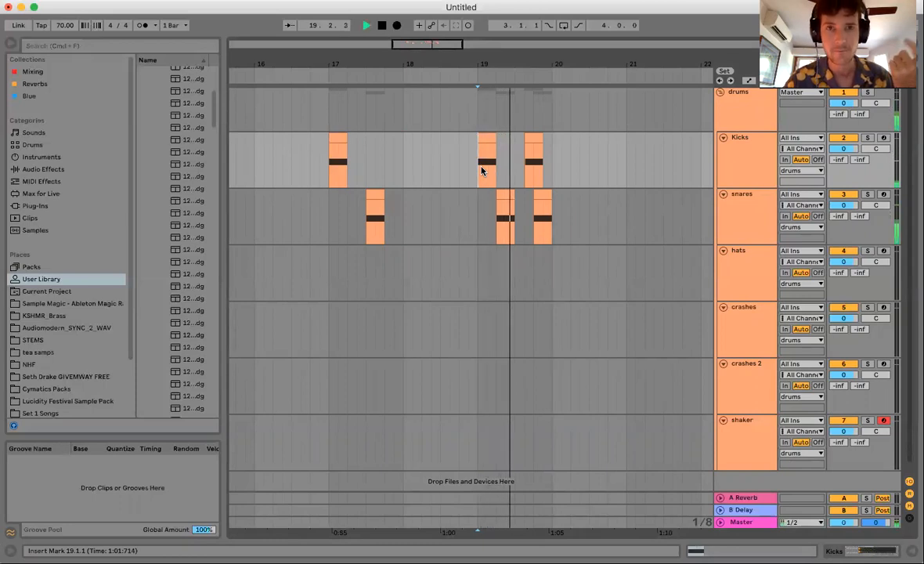
{"action": "key", "text": "space"}
{"action": "key", "text": "super+z"}
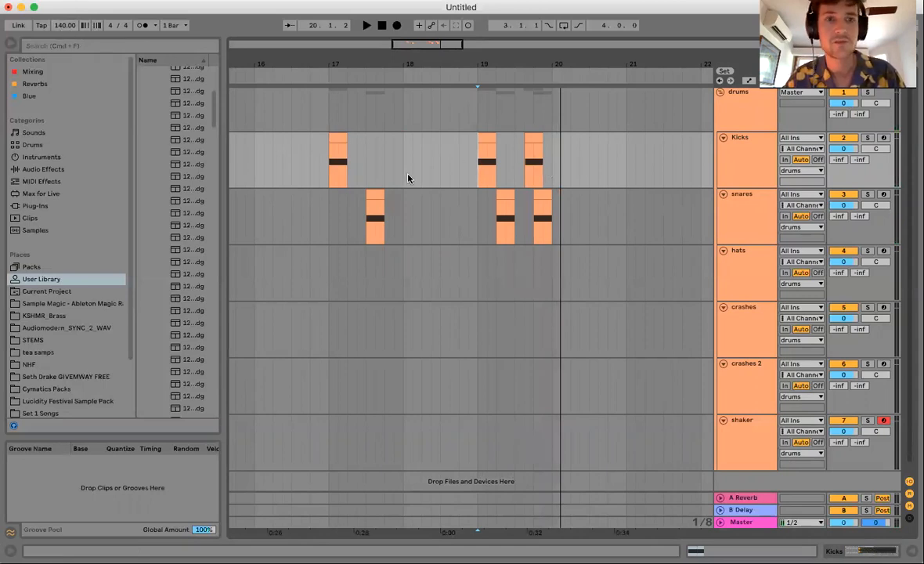
Delete the Kicks and snares clips from 19.1.1 to 20.2.1
{"action": "left_click", "coordinate": [350, 200]}
{"action": "left_click_drag", "start_coordinate": [350, 200], "coordinate": [377, 201]}
{"action": "left_click_drag", "start_coordinate": [480, 177], "coordinate": [571, 218]}
{"action": "key", "text": "Delete"}
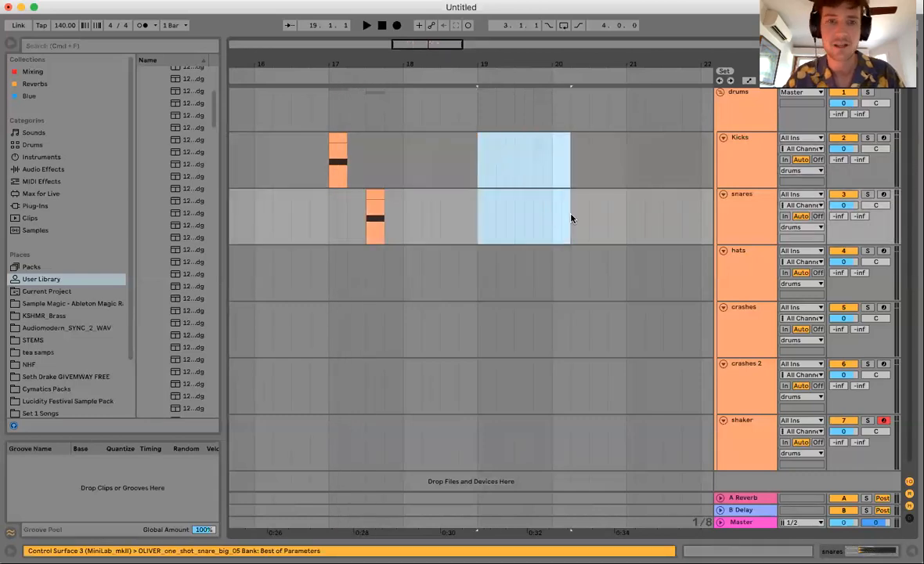
Duplicate the snare clip from 17.3.1 onto 17.4.1 and delete the duplicate
{"action": "mouse_move", "coordinate": [371, 196]}
{"action": "left_mouse_down"}
{"action": "mouse_move", "coordinate": [352, 192]}
{"action": "mouse_move", "coordinate": [381, 206]}
{"action": "left_mouse_up"}
{"action": "key", "text": "super+d"}
{"action": "left_click", "coordinate": [394, 235]}
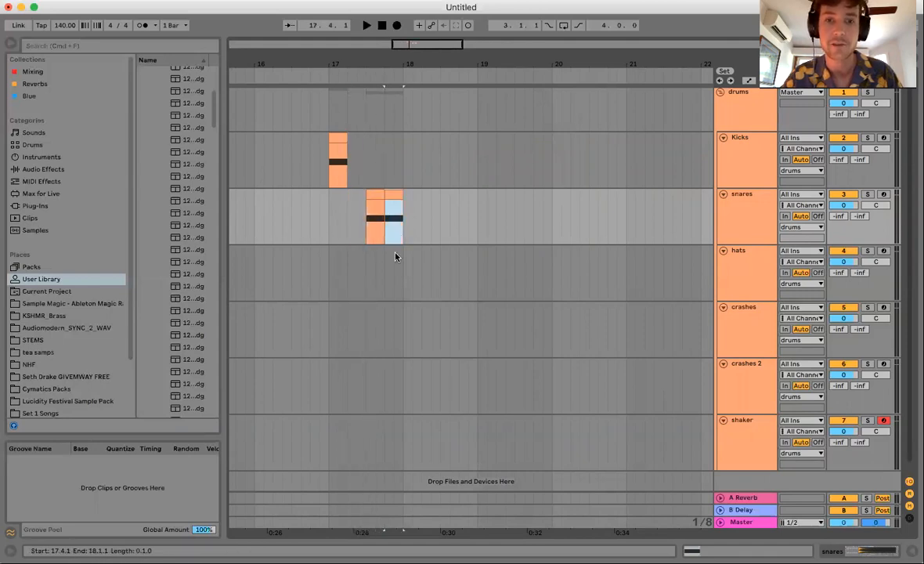
{"action": "key", "text": "Delete"}
Examine the spacing between the kick and snare clips in bar 17 by selecting time ranges on both tracks
{"action": "left_click", "coordinate": [329, 174]}
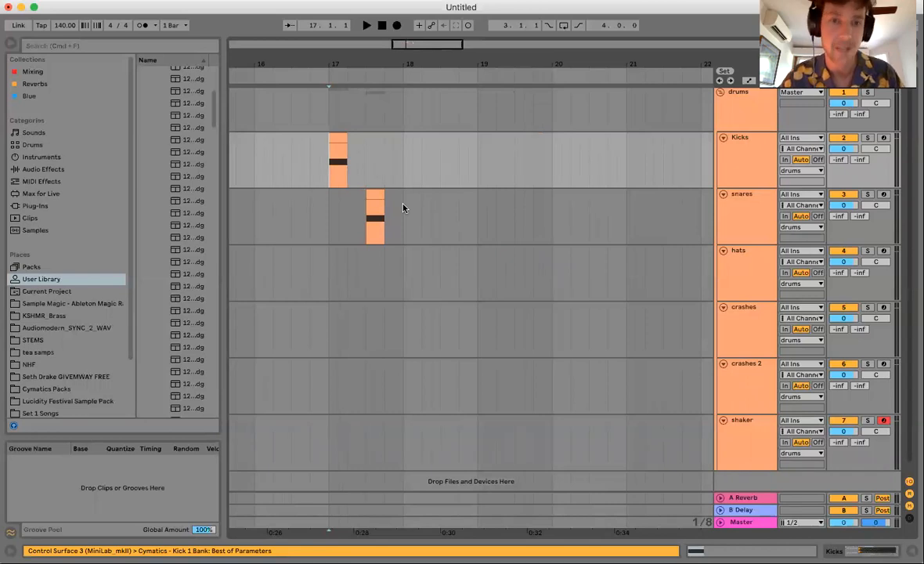
{"action": "left_click_drag", "start_coordinate": [345, 177], "coordinate": [402, 216]}
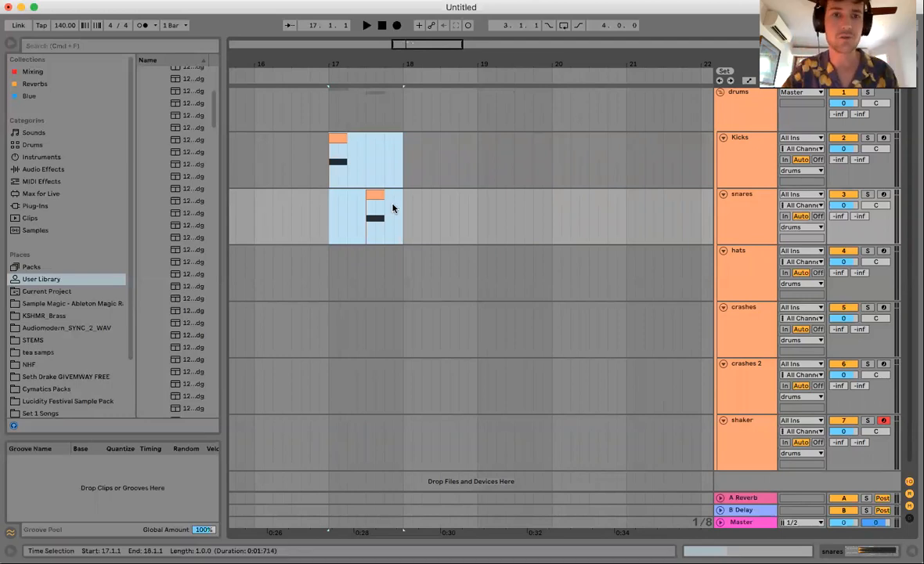
{"action": "left_click", "coordinate": [333, 160]}
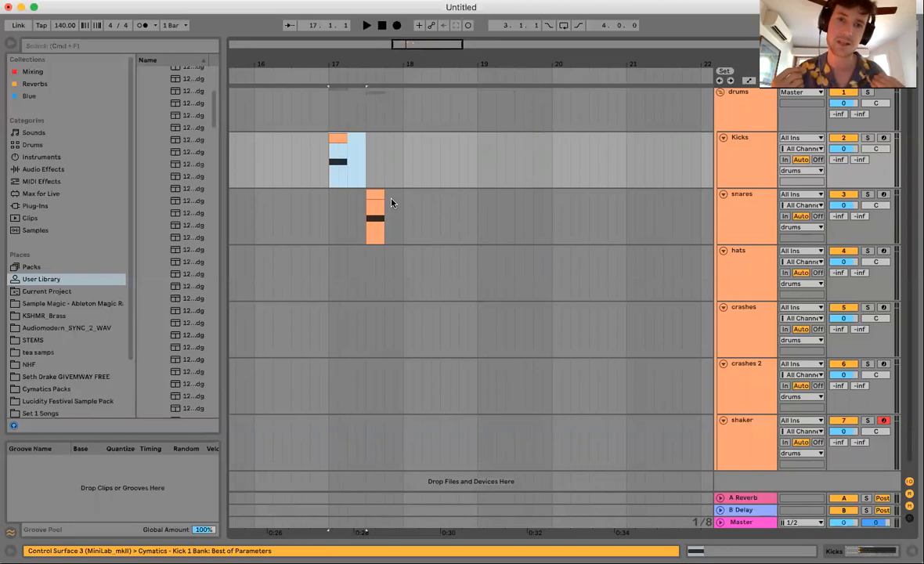
{"action": "left_click_drag", "start_coordinate": [335, 163], "coordinate": [367, 169]}
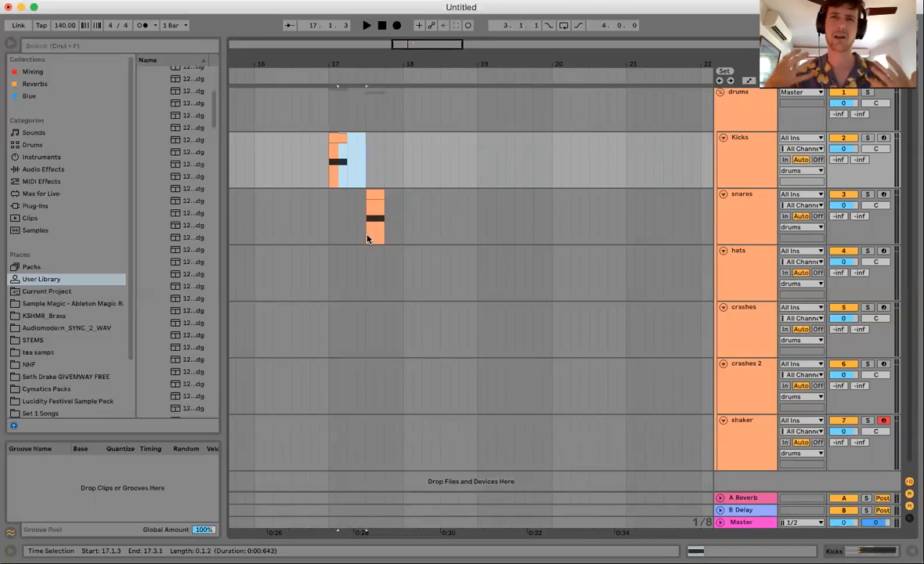
{"action": "left_click_drag", "start_coordinate": [331, 223], "coordinate": [363, 229]}
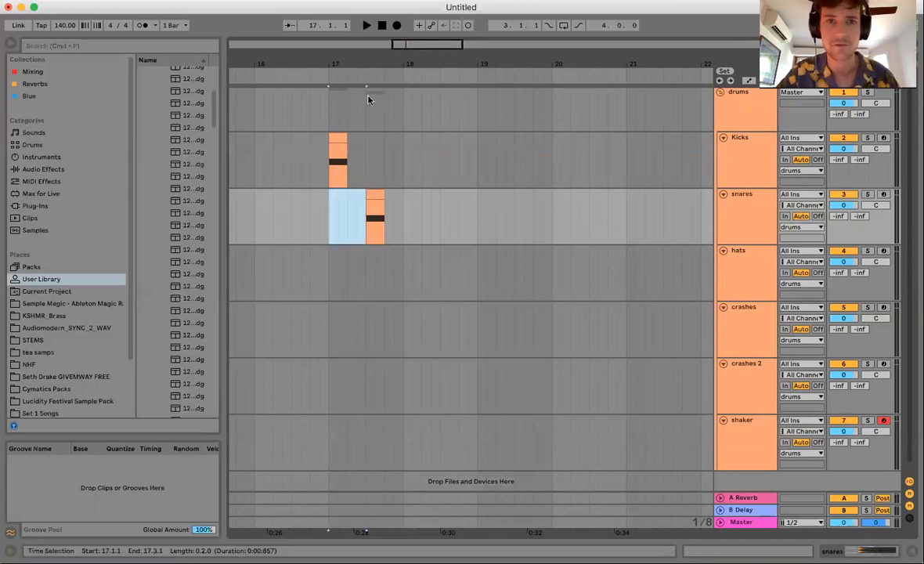
{"action": "left_click_drag", "start_coordinate": [363, 62], "coordinate": [363, 79]}
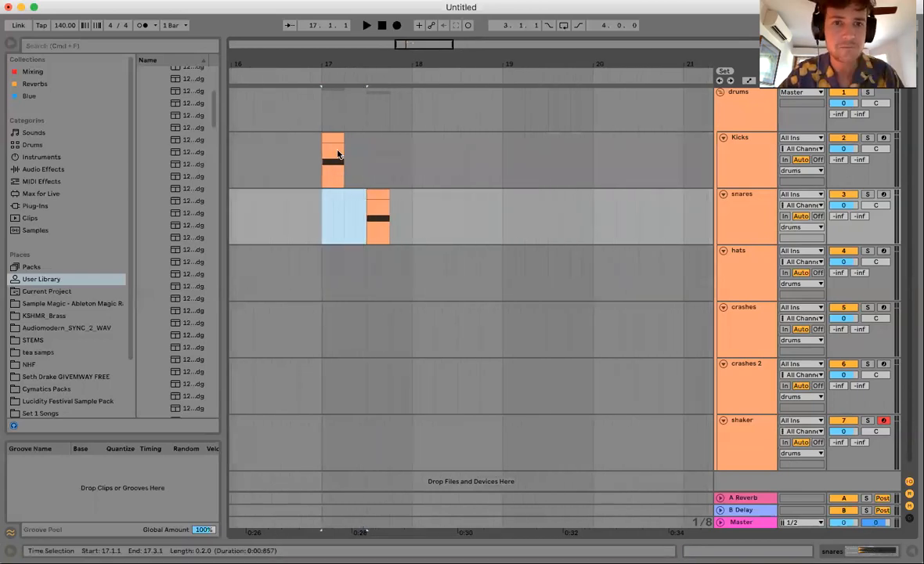
Consolidate the Kicks and snares clips into one-bar clips from 17.1.1 to 18.1.1 and audition them
{"action": "left_click", "coordinate": [329, 163]}
{"action": "left_click_drag", "start_coordinate": [329, 162], "coordinate": [413, 220]}
{"action": "key", "text": "super+j"}
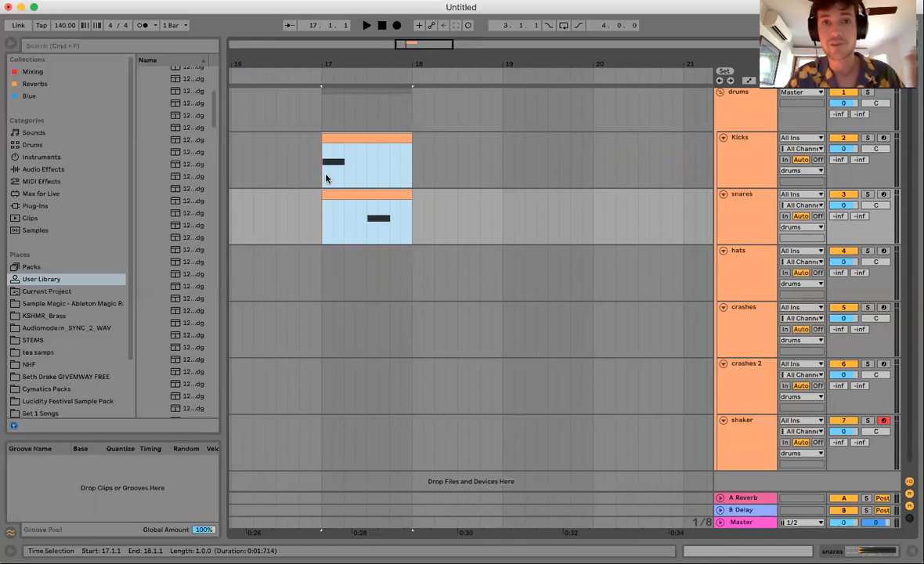
{"action": "left_click_drag", "start_coordinate": [327, 178], "coordinate": [414, 220]}
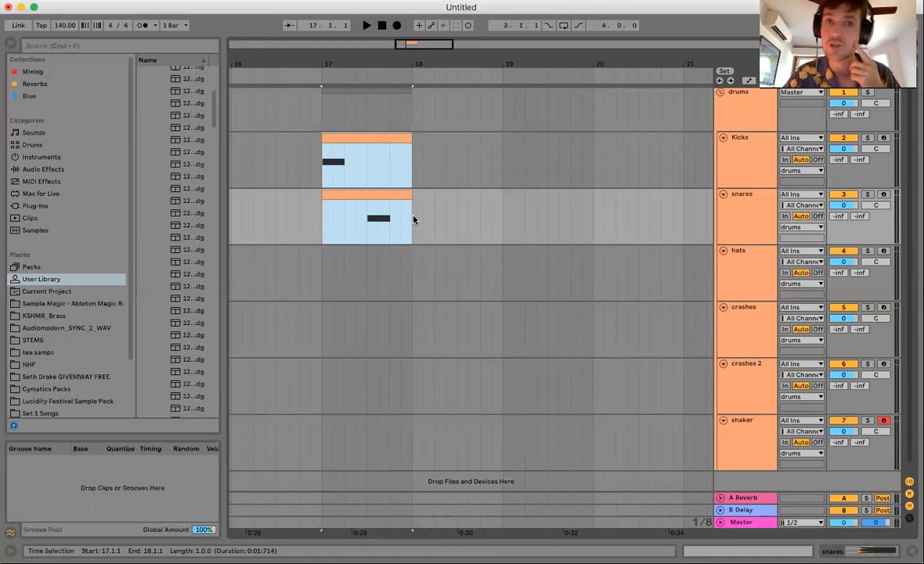
{"action": "left_click_drag", "start_coordinate": [336, 175], "coordinate": [414, 214]}
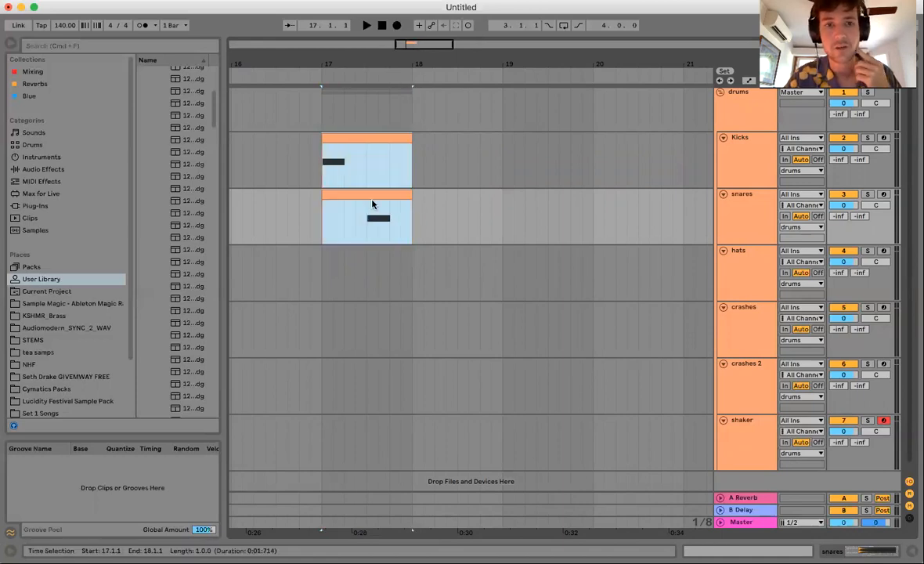
{"action": "left_click", "coordinate": [332, 173]}
{"action": "key", "text": "space"}
{"action": "key", "text": "space"}
Duplicate the one-bar Kicks and snares clips into bar 18, moving the copied kick clip to 18.2.3 with its end trimmed to 19.1.1
{"action": "mouse_move", "coordinate": [321, 174]}
{"action": "left_mouse_down"}
{"action": "mouse_move", "coordinate": [433, 224]}
{"action": "mouse_move", "coordinate": [413, 214]}
{"action": "left_mouse_up"}
{"action": "key", "text": "ctrl+d"}
{"action": "left_click", "coordinate": [462, 227]}
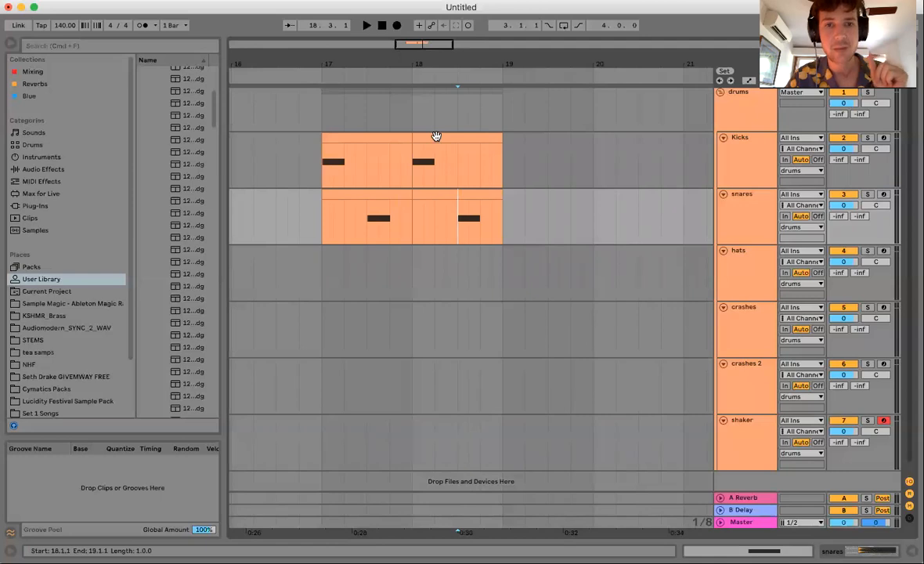
{"action": "left_click_drag", "start_coordinate": [436, 137], "coordinate": [466, 141]}
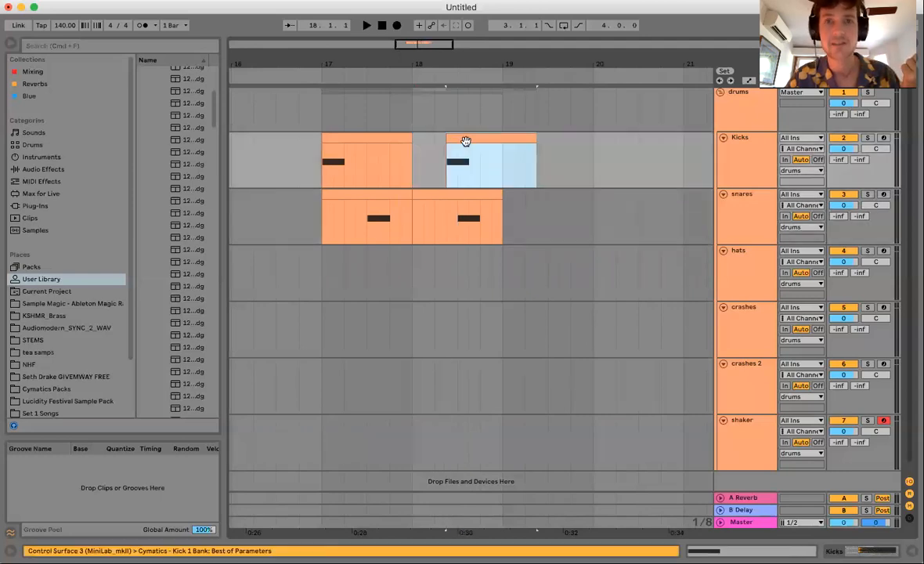
{"action": "left_click_drag", "start_coordinate": [536, 138], "coordinate": [502, 140]}
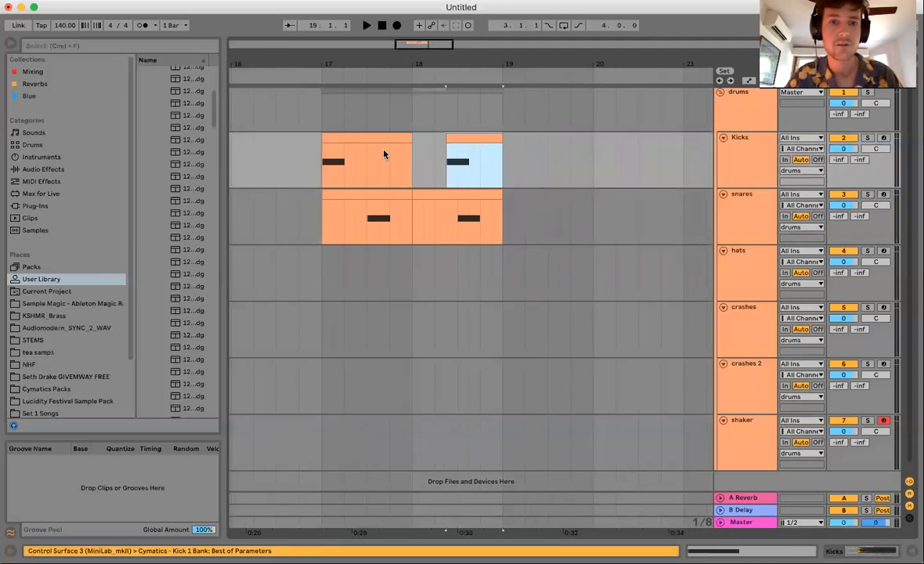
Consolidate Kicks and snares from 17.1.1 to 19.1.1 and duplicate the two-bar clips to 19.1.1
{"action": "left_click_drag", "start_coordinate": [322, 167], "coordinate": [503, 228]}
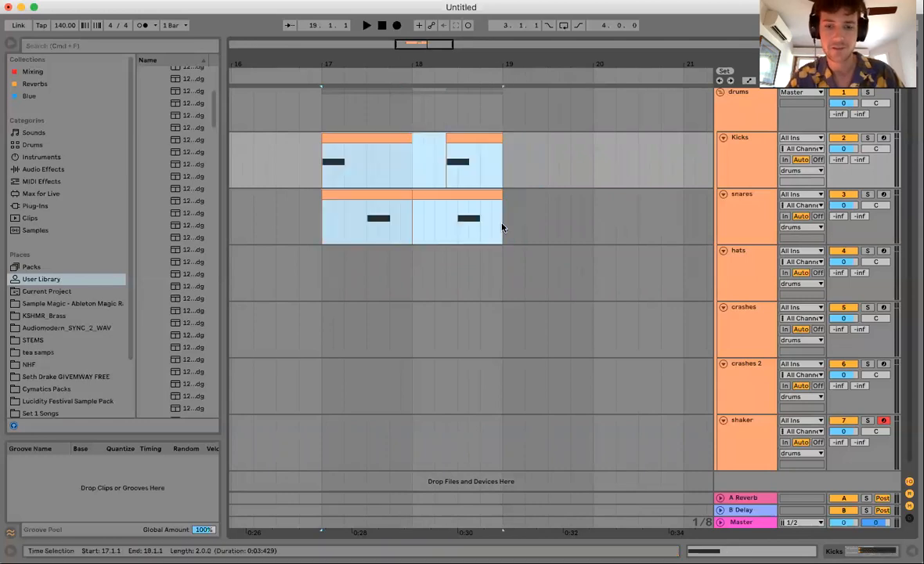
{"action": "key", "text": "super+j"}
{"action": "key", "text": "super+d"}
Add a short kick at 20.1.1, then consolidate both tracks from 17.1.1 to 21.1.1 and duplicate the four-bar clips to 21.1.1
{"action": "left_click_drag", "start_coordinate": [504, 61], "coordinate": [504, 46]}
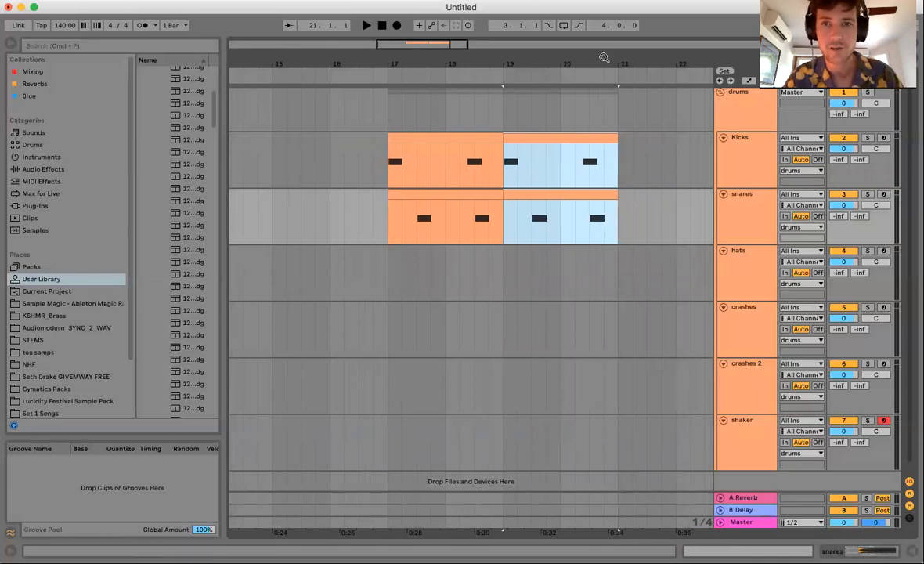
{"action": "scroll", "coordinate": [604, 185], "scroll_direction": "up", "scroll_amount": 2}
{"action": "left_click", "coordinate": [567, 173]}
{"action": "left_click_drag", "start_coordinate": [568, 174], "coordinate": [345, 202]}
{"action": "left_click", "coordinate": [537, 179]}
{"action": "scroll", "coordinate": [595, 177], "scroll_direction": "down", "scroll_amount": 3}
{"action": "key", "text": "super+d"}
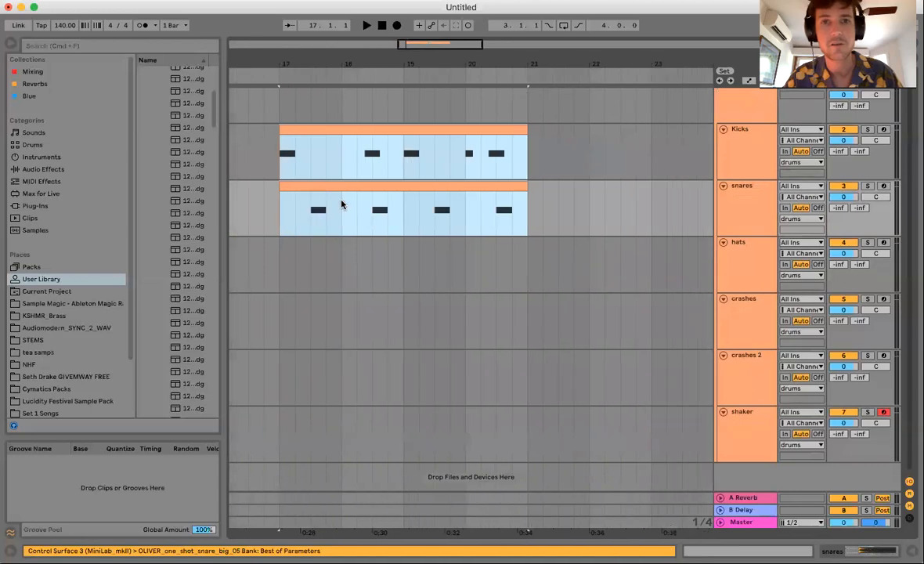
Copy the short kick at 24.1.1 to 22.1.1 on the Kicks track
{"action": "left_click_drag", "start_coordinate": [436, 69], "coordinate": [438, 59]}
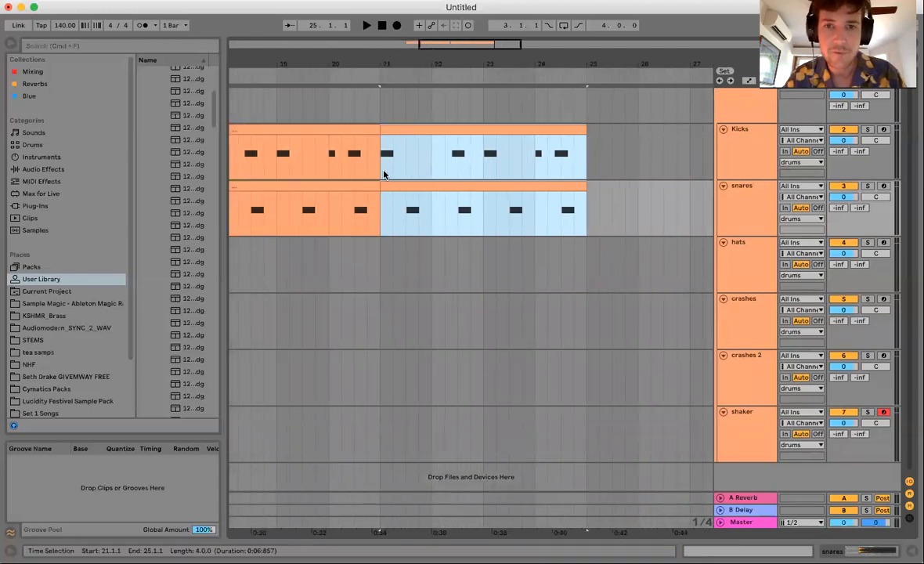
{"action": "left_click", "coordinate": [539, 157]}
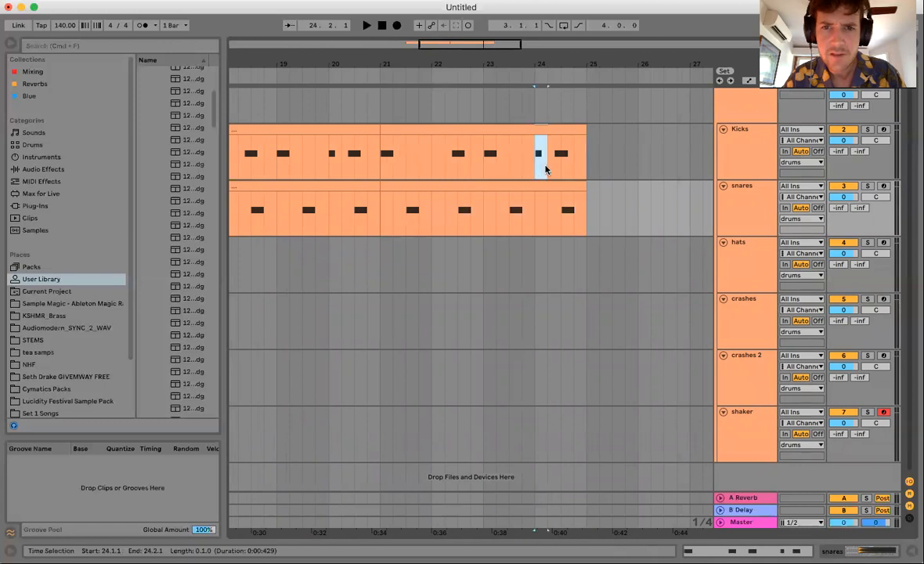
{"action": "left_click", "coordinate": [436, 160]}
Move the kick at 22.2.3 one beat later and consolidate Kicks and snares from 21.1.1 to 25.1.1
{"action": "left_click_drag", "start_coordinate": [451, 162], "coordinate": [464, 162]}
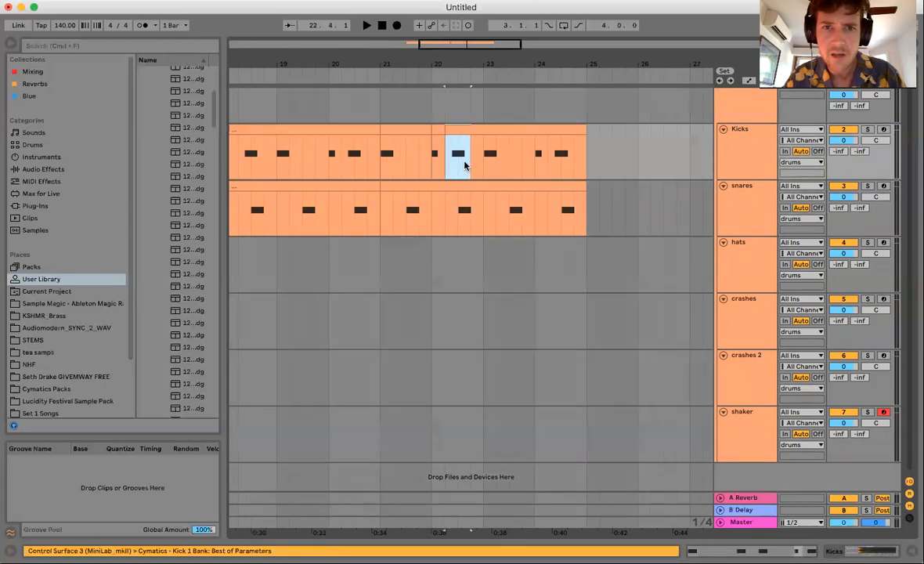
{"action": "left_click_drag", "start_coordinate": [461, 69], "coordinate": [461, 88]}
{"action": "left_click_drag", "start_coordinate": [454, 132], "coordinate": [490, 141]}
{"action": "left_click_drag", "start_coordinate": [494, 66], "coordinate": [495, 36]}
{"action": "mouse_move", "coordinate": [420, 165]}
{"action": "left_mouse_down"}
{"action": "mouse_move", "coordinate": [524, 181]}
{"action": "mouse_move", "coordinate": [578, 208]}
{"action": "left_mouse_up"}
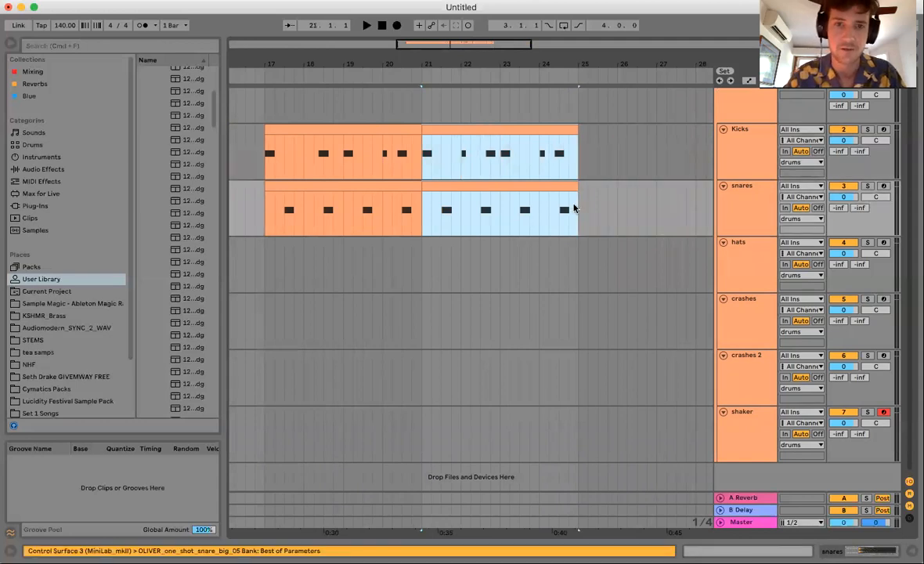
Review the two four-bar halves of the Kicks and snares pattern and audition it from 17.1.1
{"action": "left_click", "coordinate": [264, 174]}
{"action": "left_click_drag", "start_coordinate": [264, 173], "coordinate": [421, 210]}
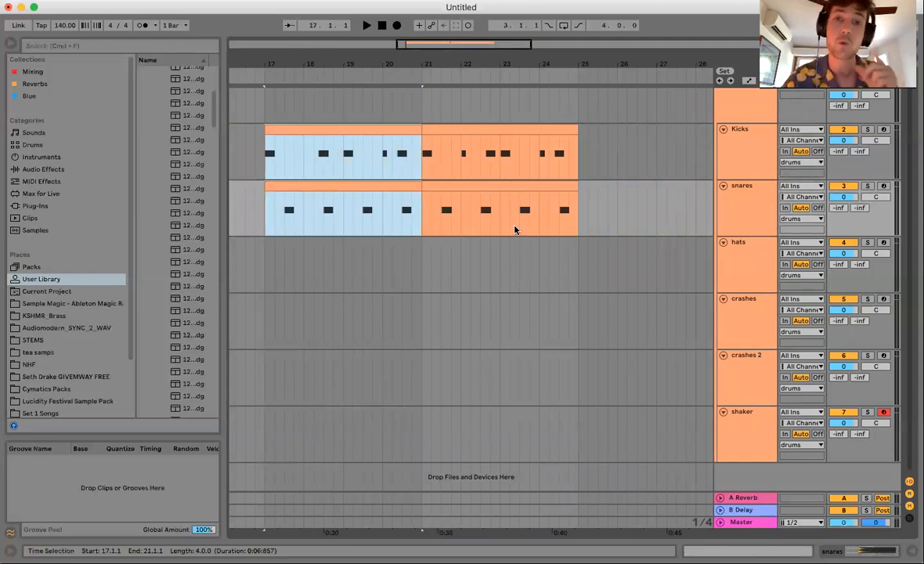
{"action": "left_click_drag", "start_coordinate": [264, 174], "coordinate": [580, 214]}
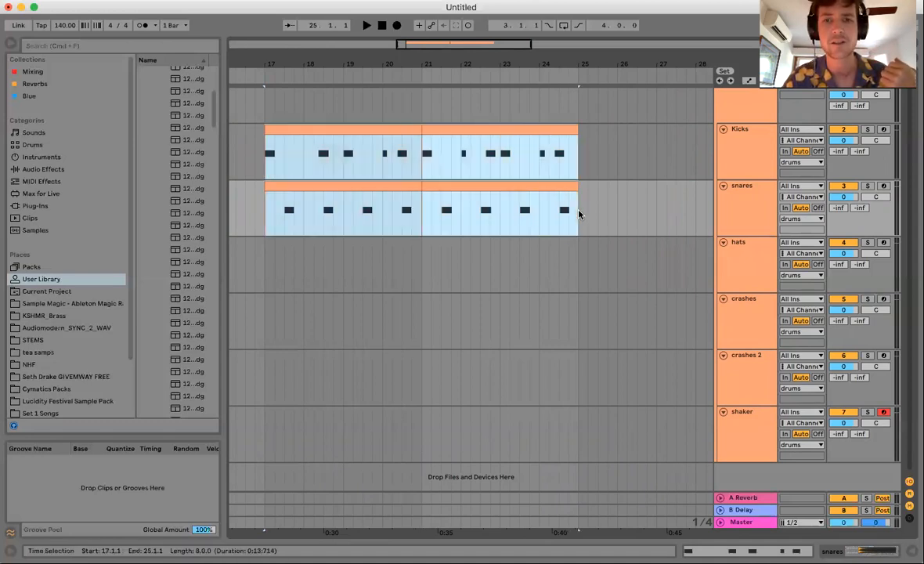
{"action": "left_click_drag", "start_coordinate": [509, 64], "coordinate": [509, 52]}
{"action": "left_click_drag", "start_coordinate": [314, 173], "coordinate": [364, 182]}
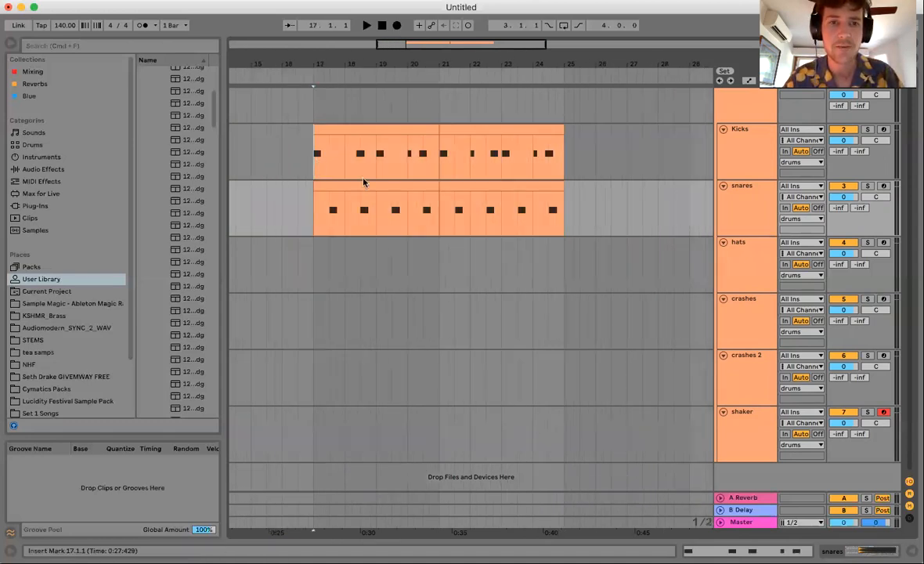
{"action": "key", "text": "space"}
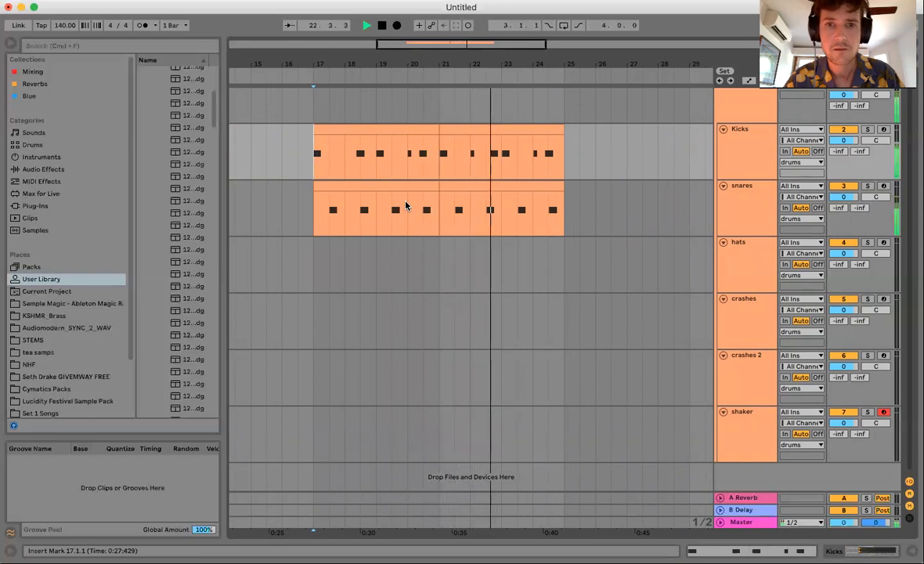
{"action": "key", "text": "space"}
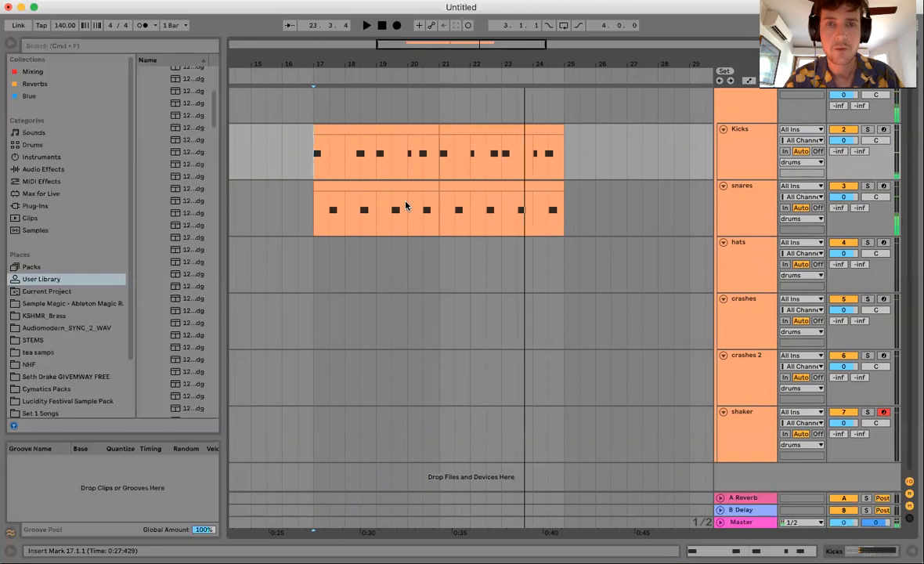
Examine the pattern's one-bar and four-bar sections between 17.1.1 and 25.1.1 by selecting time ranges across the drum tracks
{"action": "left_click_drag", "start_coordinate": [485, 153], "coordinate": [516, 154]}
{"action": "left_click", "coordinate": [486, 207]}
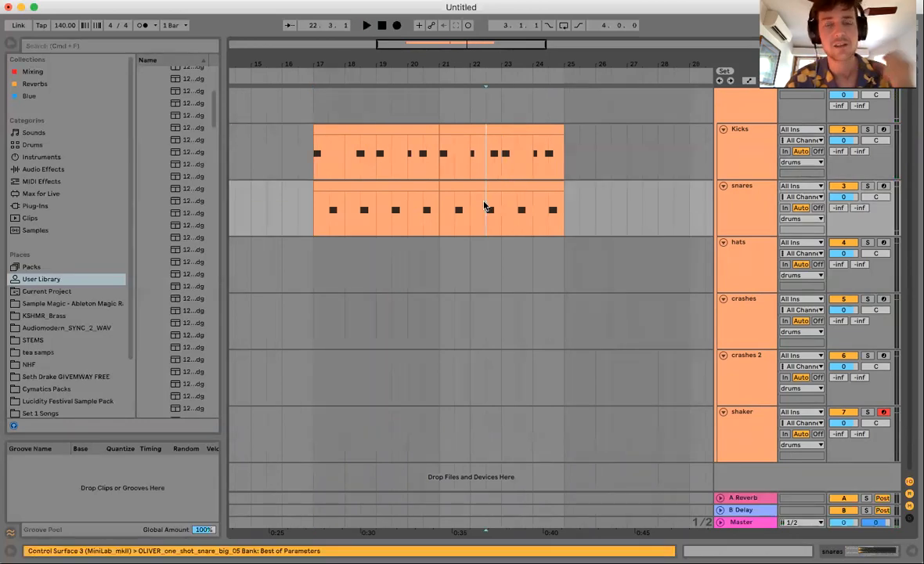
{"action": "left_click_drag", "start_coordinate": [314, 262], "coordinate": [452, 275]}
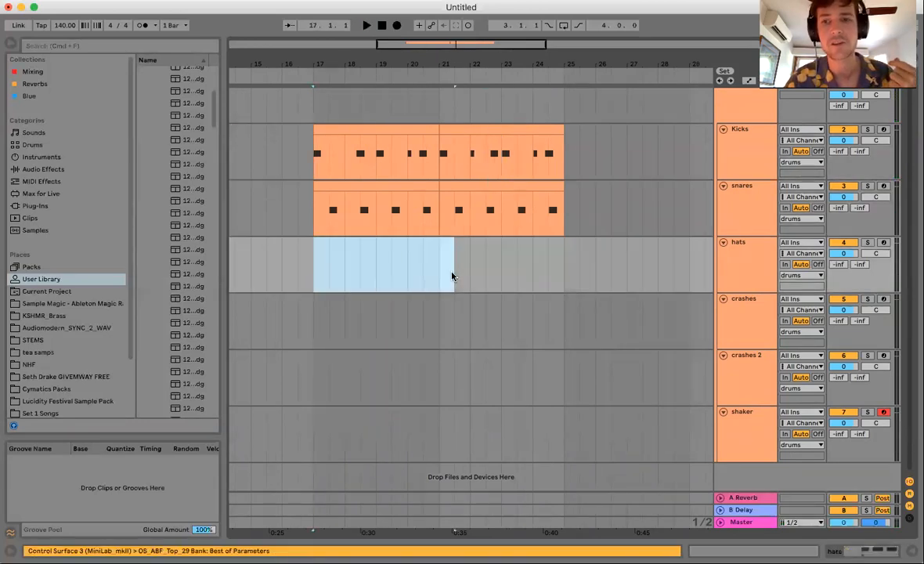
{"action": "left_click", "coordinate": [313, 268]}
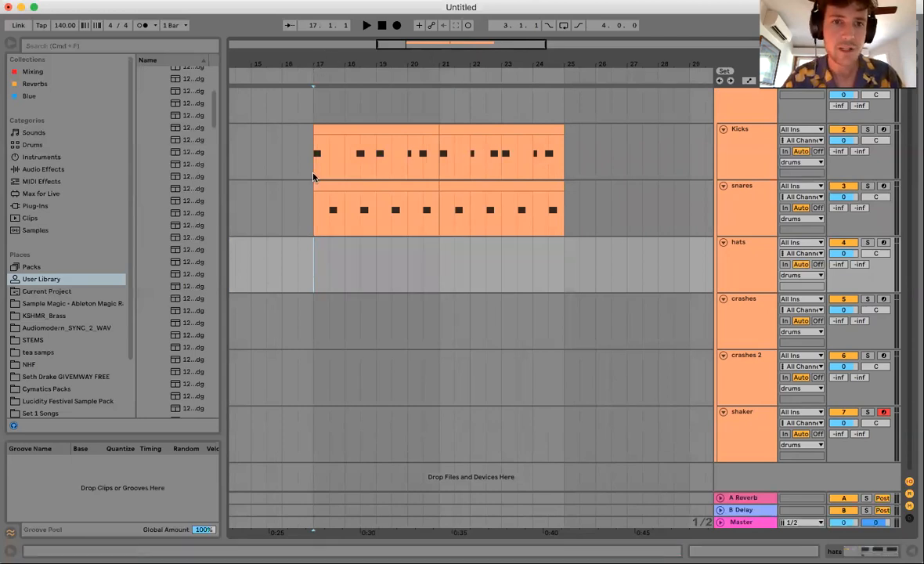
{"action": "left_click_drag", "start_coordinate": [314, 157], "coordinate": [340, 369]}
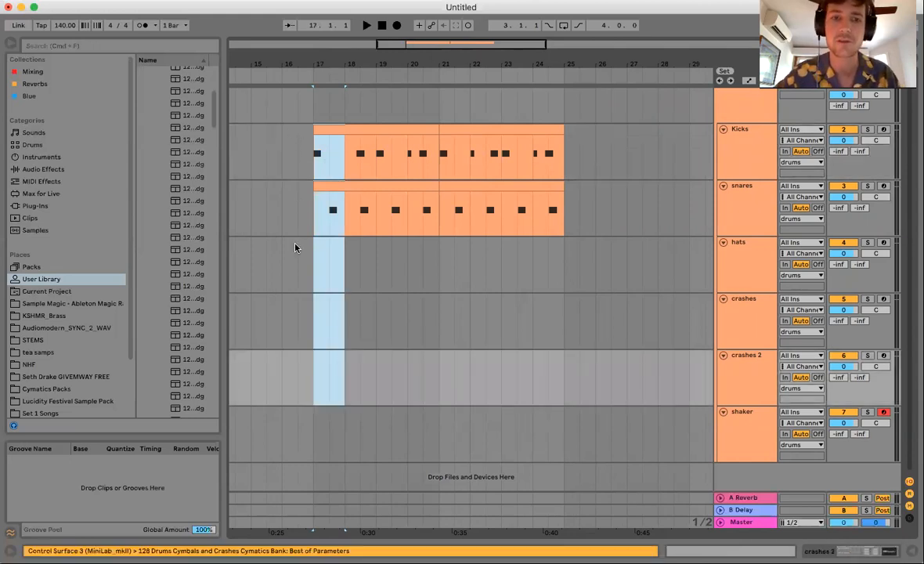
{"action": "left_click", "coordinate": [346, 167]}
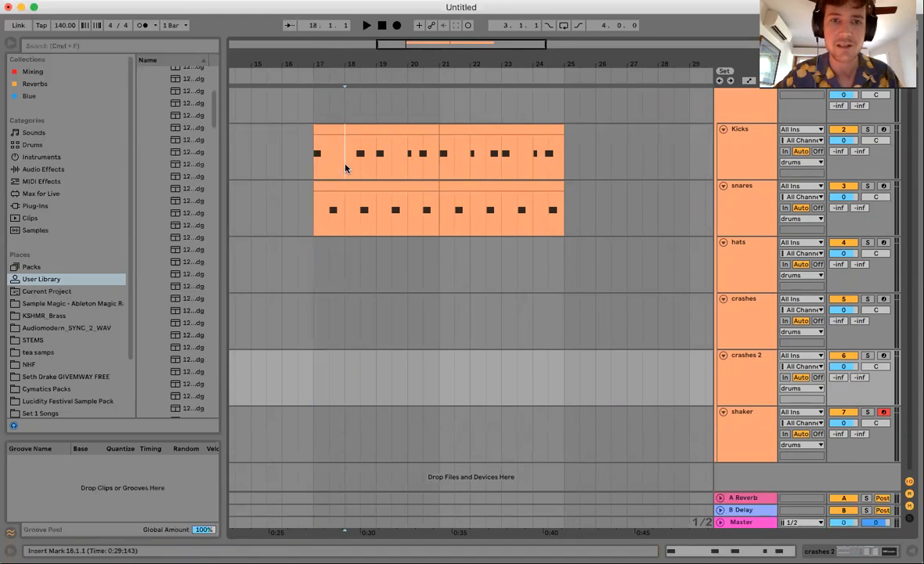
{"action": "left_click_drag", "start_coordinate": [346, 167], "coordinate": [373, 340]}
{"action": "left_click_drag", "start_coordinate": [376, 147], "coordinate": [404, 324]}
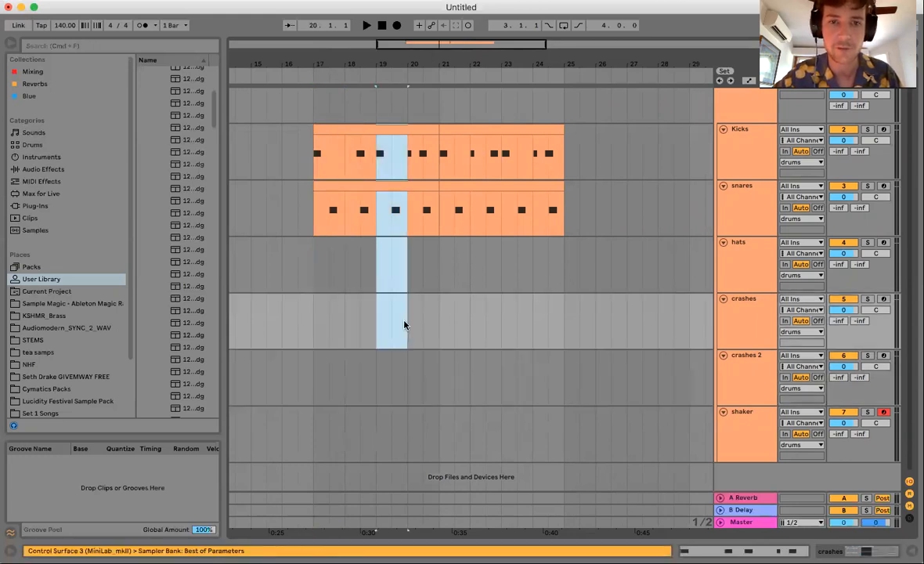
{"action": "left_click_drag", "start_coordinate": [313, 151], "coordinate": [450, 324]}
{"action": "left_click_drag", "start_coordinate": [439, 165], "coordinate": [567, 318]}
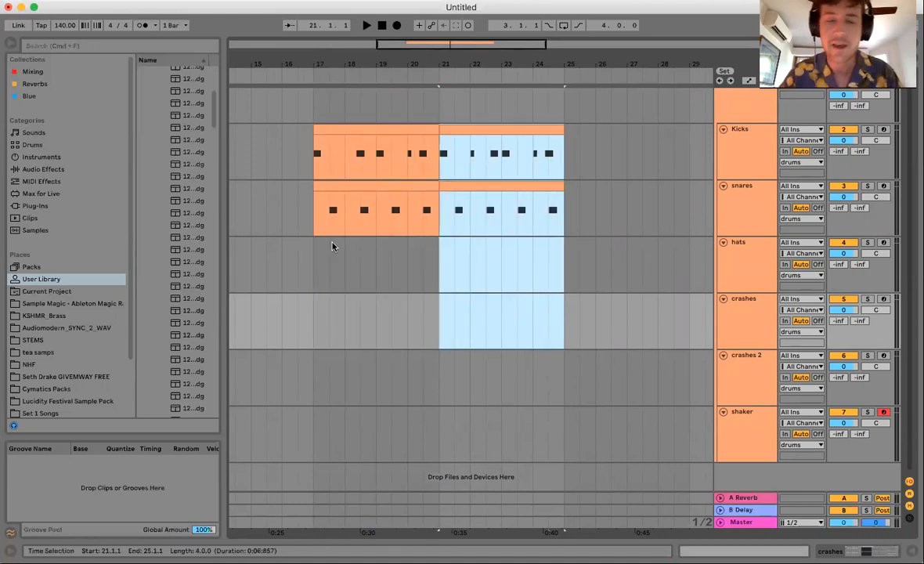
Copy the first half beat of the Kicks clip, from 17.1.1 to 17.1.3, onto the hats track at 17.1.1
{"action": "left_click", "coordinate": [324, 76]}
{"action": "left_click_drag", "start_coordinate": [323, 76], "coordinate": [323, 254]}
{"action": "left_click_drag", "start_coordinate": [292, 154], "coordinate": [307, 159]}
{"action": "left_click", "coordinate": [288, 272]}
{"action": "key", "text": "super+v"}
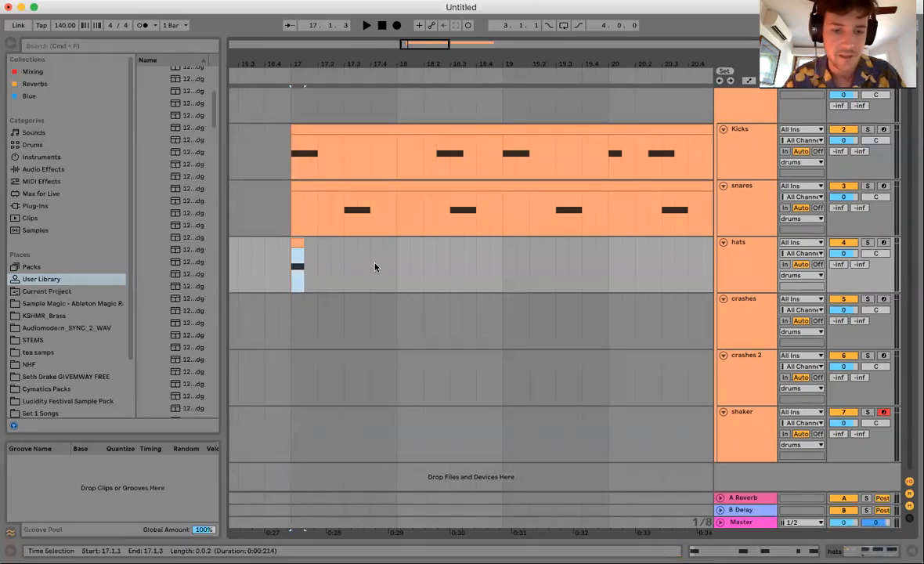
Duplicate the half-beat hats clip four times and consolidate the clips from 17.1.1 to 17.3.1
{"action": "key", "text": "super+d"}
{"action": "key", "text": "super+d"}
{"action": "key", "text": "super+d"}
{"action": "key", "text": "super+d"}
{"action": "left_click_drag", "start_coordinate": [346, 272], "coordinate": [292, 268]}
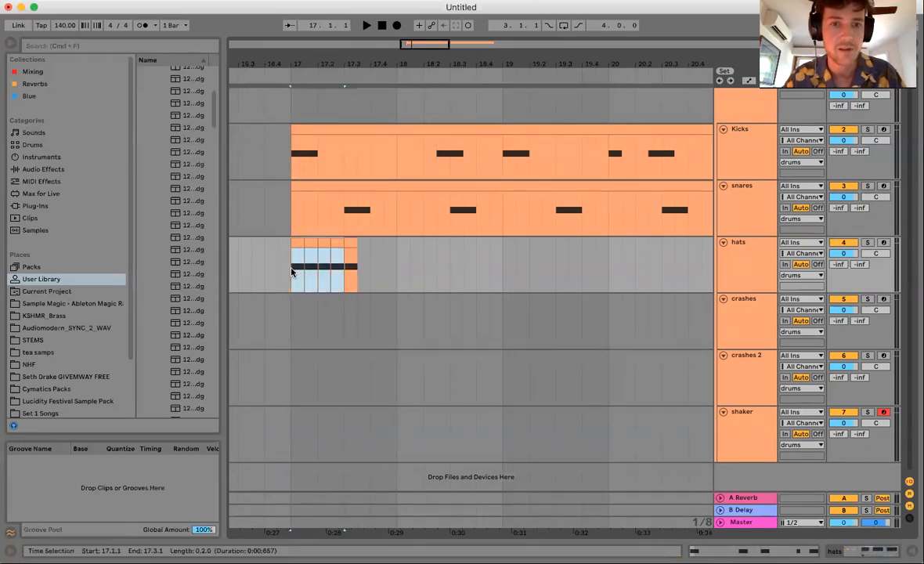
{"action": "key", "text": "super+j"}
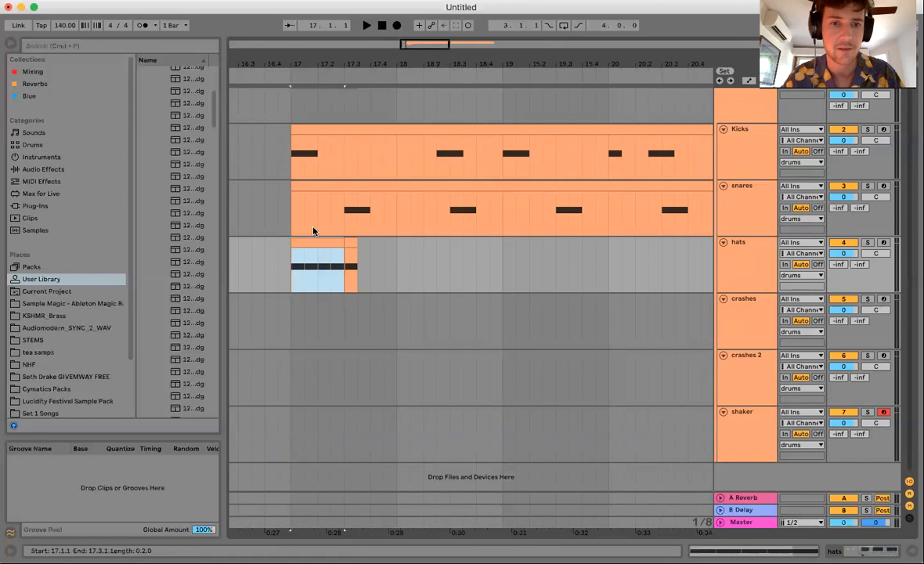
Audition the hats from 17.1.1 and transpose the notes of the consolidated hats clip up to C4
{"action": "left_click", "coordinate": [295, 277]}
{"action": "key", "text": "space"}
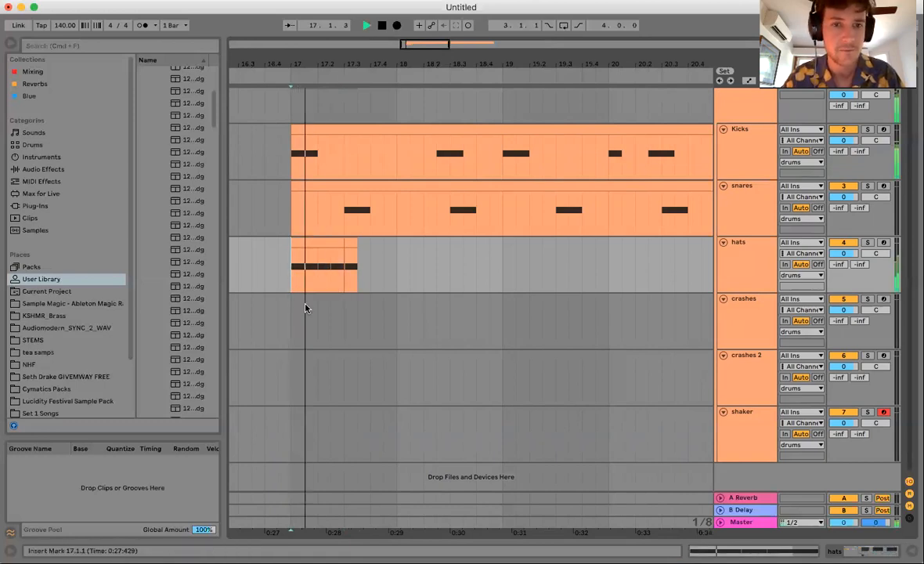
{"action": "double_click", "coordinate": [324, 239]}
{"action": "key", "text": "space"}
{"action": "key", "text": "Up"}
{"action": "key", "text": "Up"}
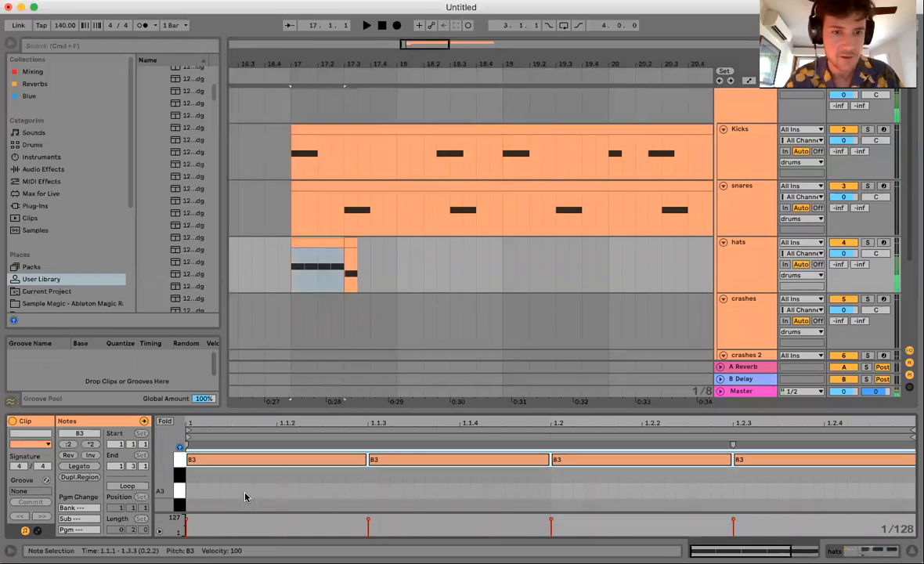
Delete the leftover half-beat hats clip at 17.3.1
{"action": "left_click", "coordinate": [350, 243]}
{"action": "key", "text": "Delete"}
{"action": "left_click_drag", "start_coordinate": [313, 239], "coordinate": [391, 258]}
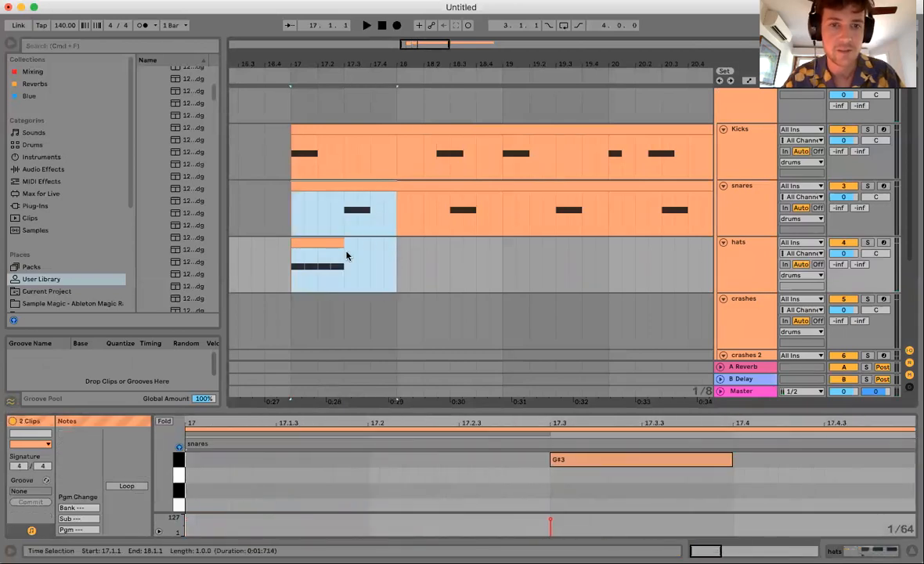
Duplicate the two-beat hats clip to 17.3.1 and consolidate the hats into a one-bar clip from 17.1.1 to 18.1.1
{"action": "left_click", "coordinate": [332, 241]}
{"action": "key", "text": "super+d"}
{"action": "left_click_drag", "start_coordinate": [295, 176], "coordinate": [394, 279]}
{"action": "left_click", "coordinate": [394, 278]}
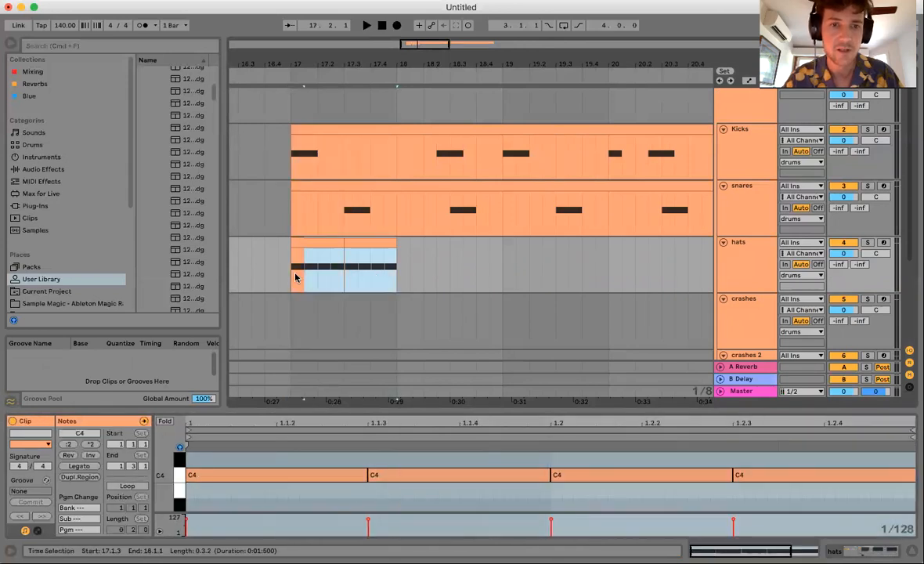
{"action": "key", "text": "minus"}
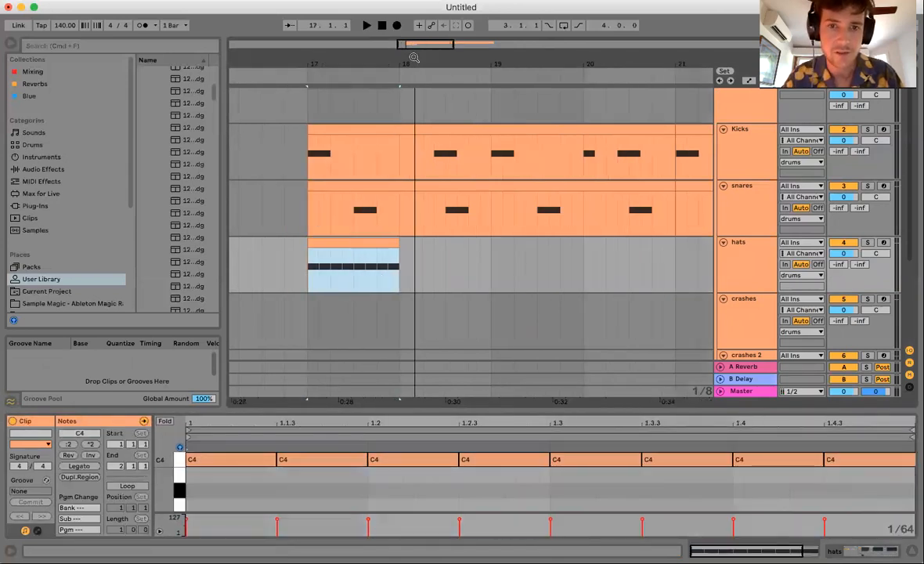
Duplicate the one-bar hats clip into bar 18 and undo the duplication
{"action": "key", "text": "super+d"}
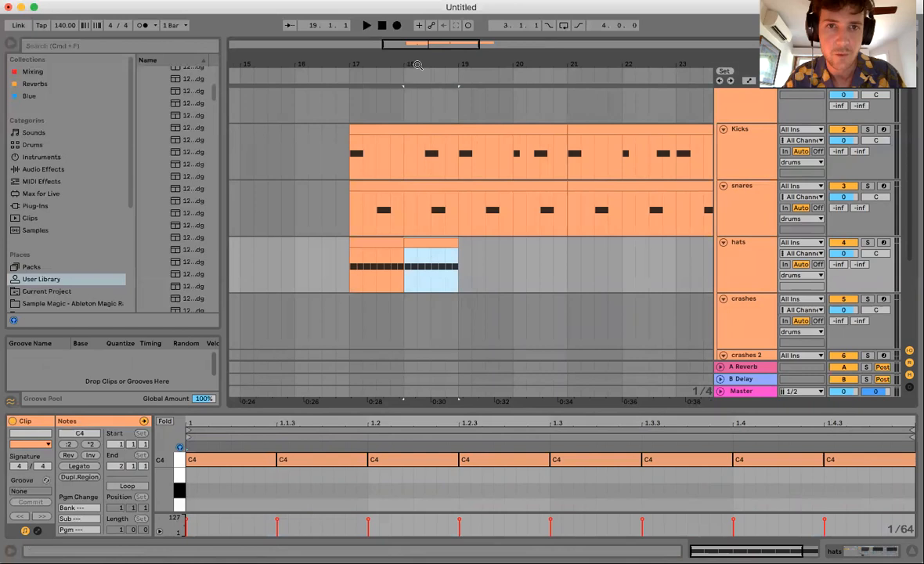
{"action": "key", "text": "plus"}
{"action": "key", "text": "super+z"}
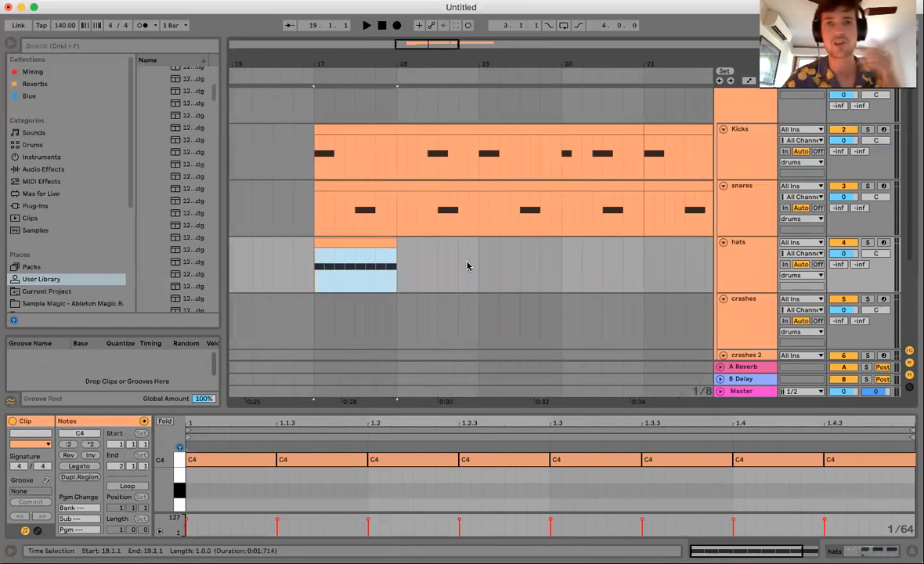
{"action": "left_click", "coordinate": [371, 242]}
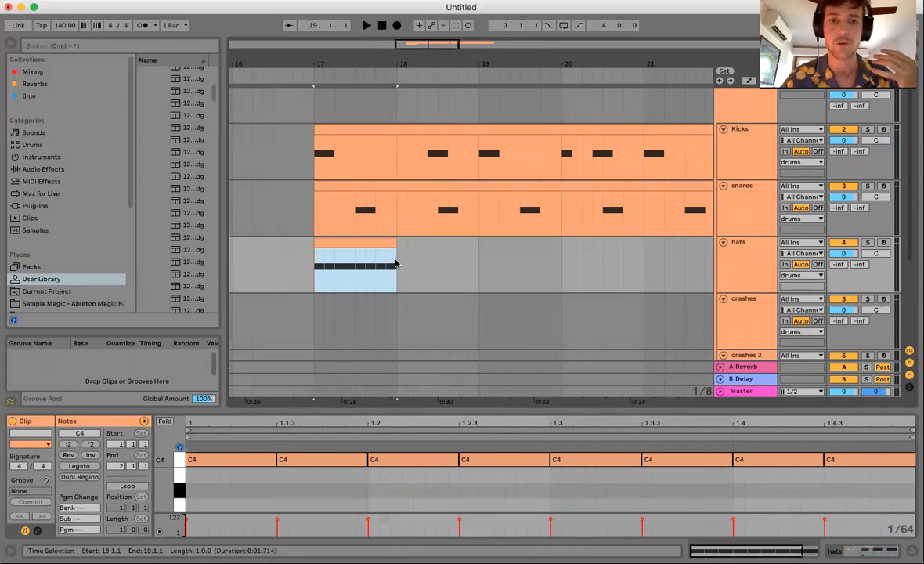
{"action": "left_click_drag", "start_coordinate": [398, 264], "coordinate": [415, 264]}
{"action": "left_click", "coordinate": [384, 241]}
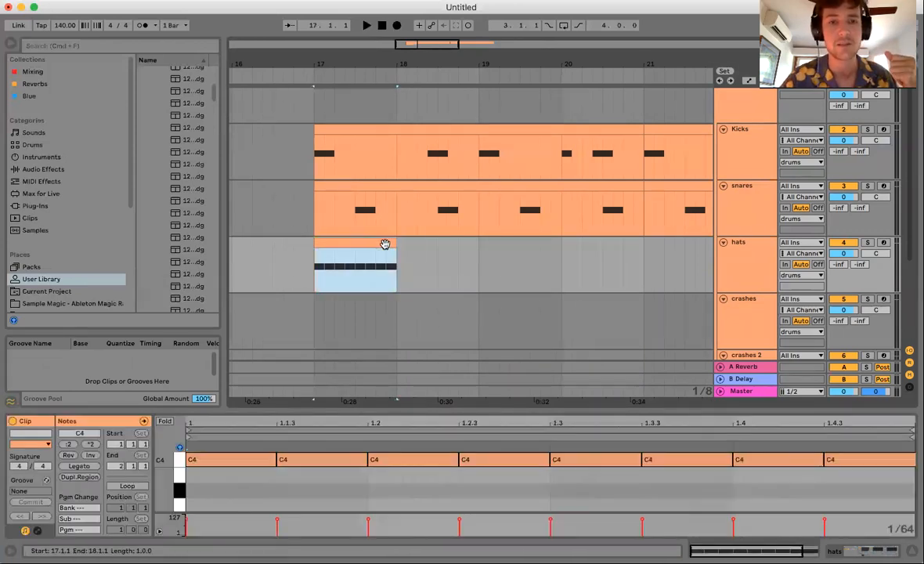
{"action": "left_click", "coordinate": [187, 521]}
{"action": "left_click", "coordinate": [278, 521]}
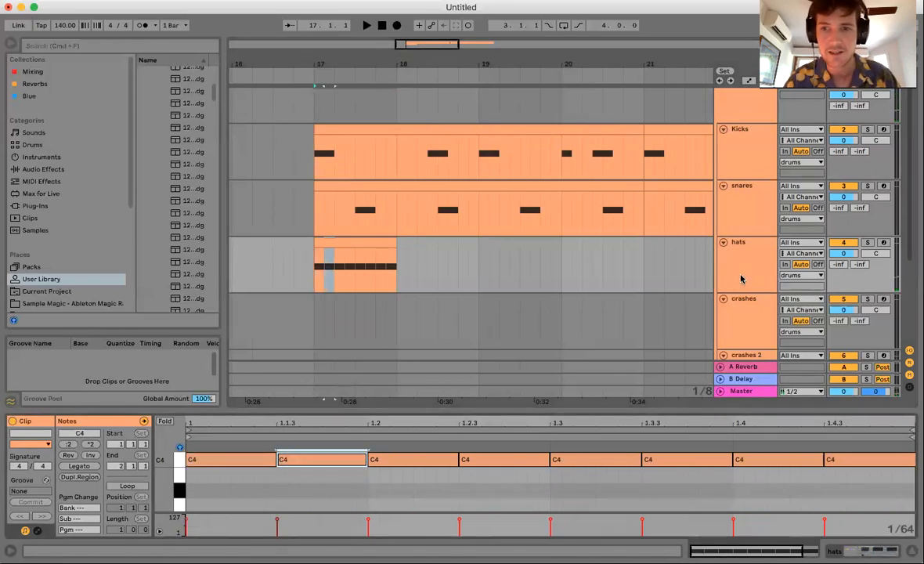
Set the Vol<Vel amount of the hats sampler to 35% so note velocity affects the volume
{"action": "key", "text": "shift+Tab"}
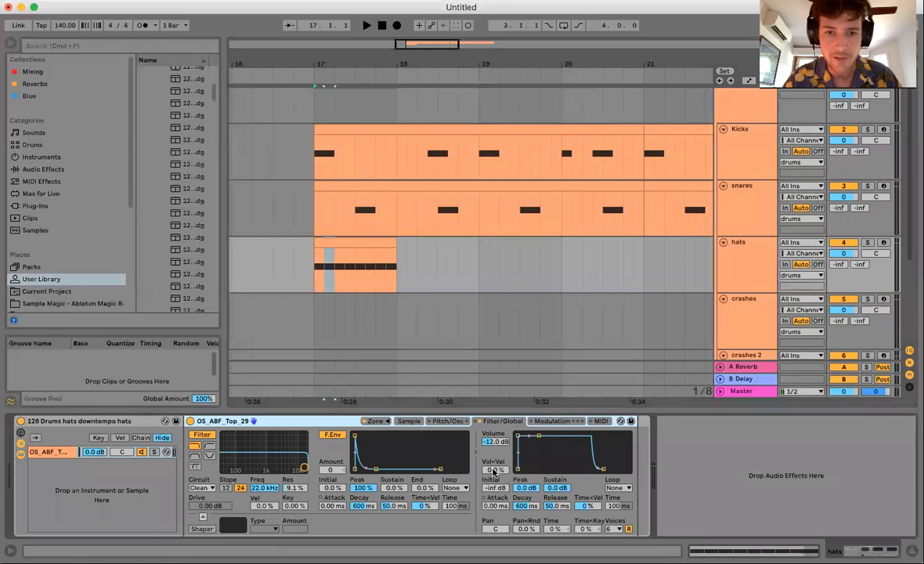
{"action": "left_click", "coordinate": [767, 263]}
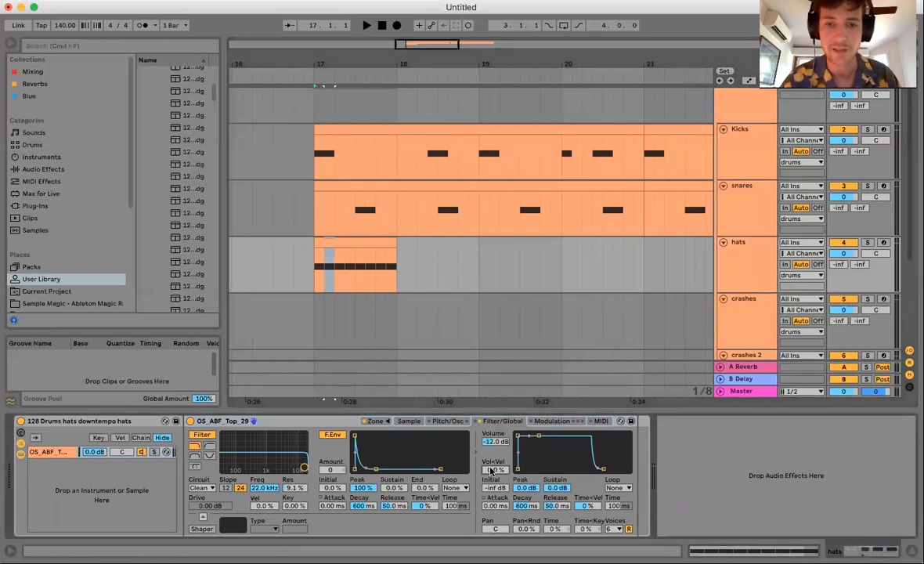
{"action": "left_click_drag", "start_coordinate": [492, 470], "coordinate": [492, 390]}
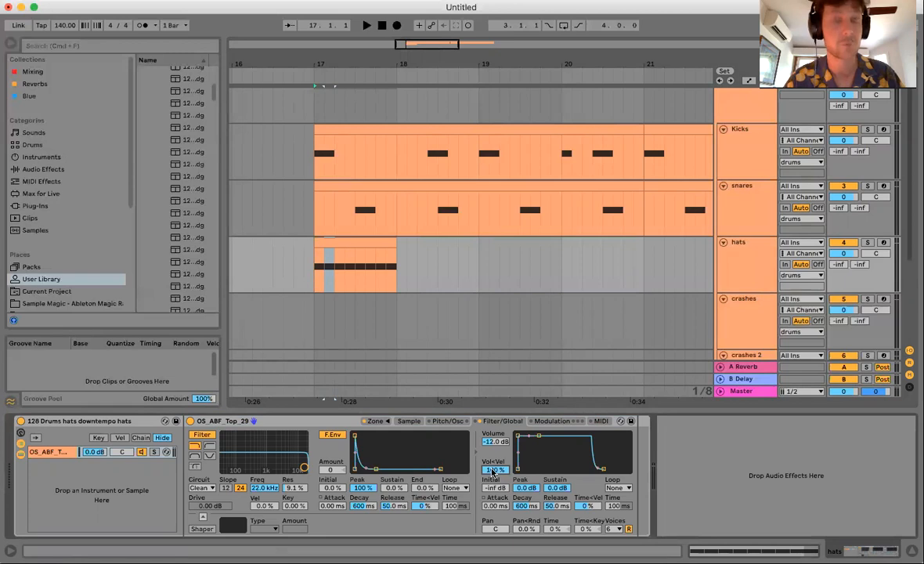
{"action": "left_click_drag", "start_coordinate": [492, 471], "coordinate": [492, 522]}
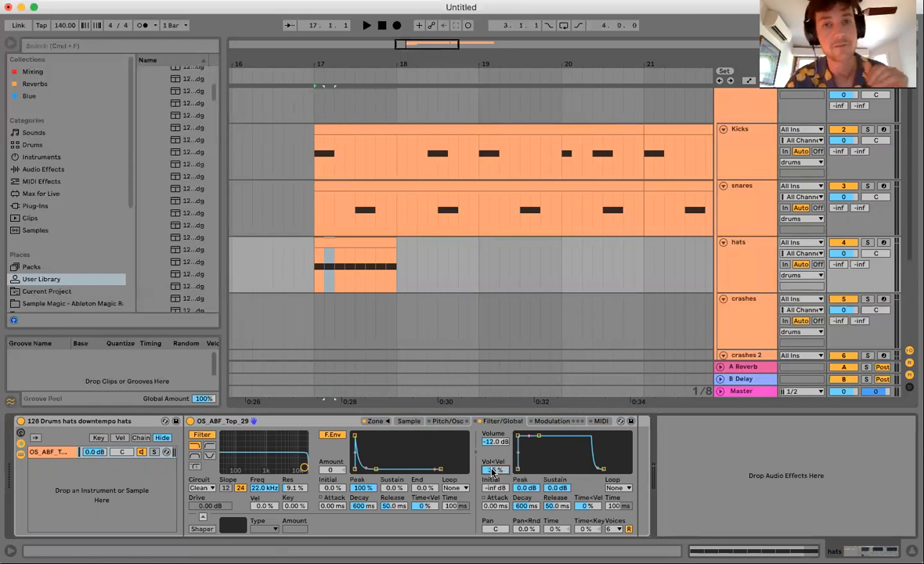
Set the velocities of the hats notes at 1.1.3, 1.2 and 1.2.3 in the bar 17 clip to 37
{"action": "left_click", "coordinate": [312, 275]}
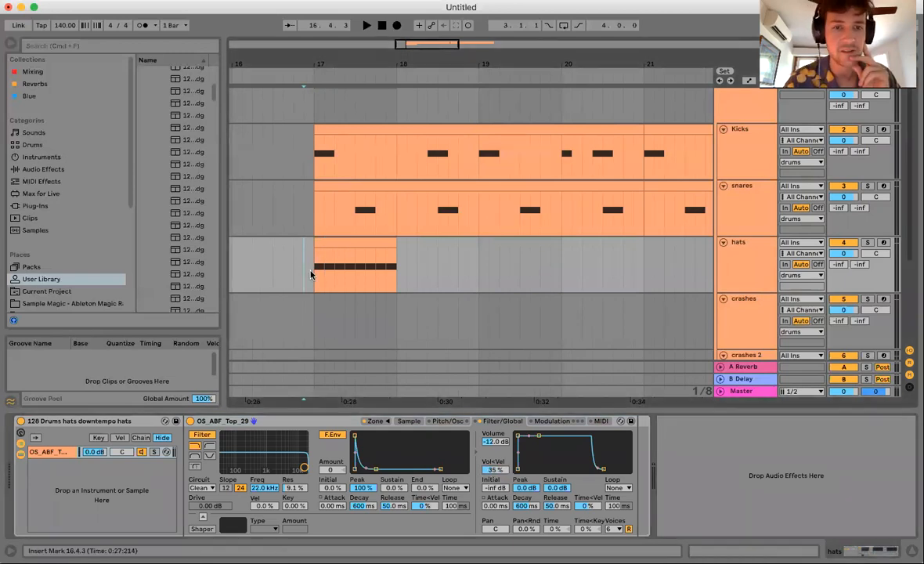
{"action": "double_click", "coordinate": [340, 242]}
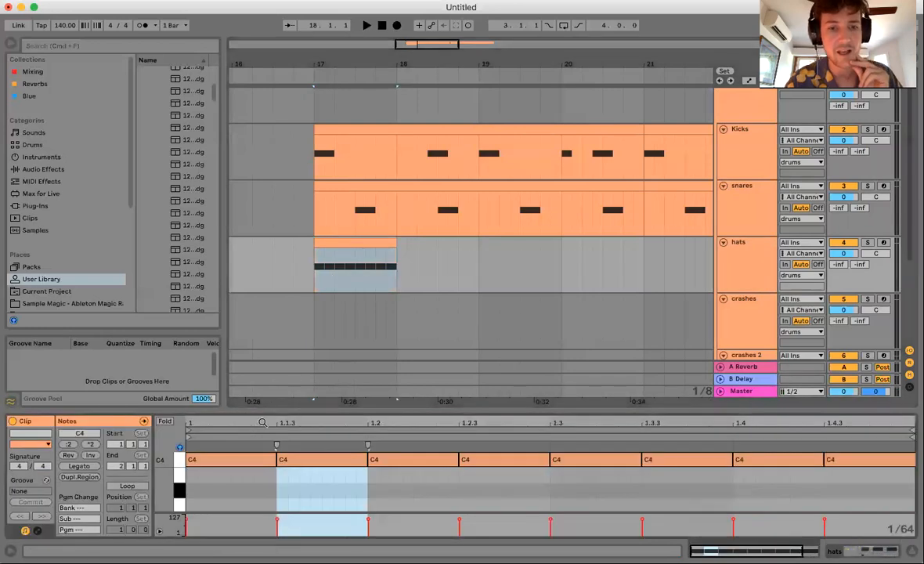
{"action": "left_click_drag", "start_coordinate": [290, 408], "coordinate": [293, 357]}
{"action": "left_click", "coordinate": [301, 428]}
{"action": "left_click_drag", "start_coordinate": [306, 430], "coordinate": [495, 419]}
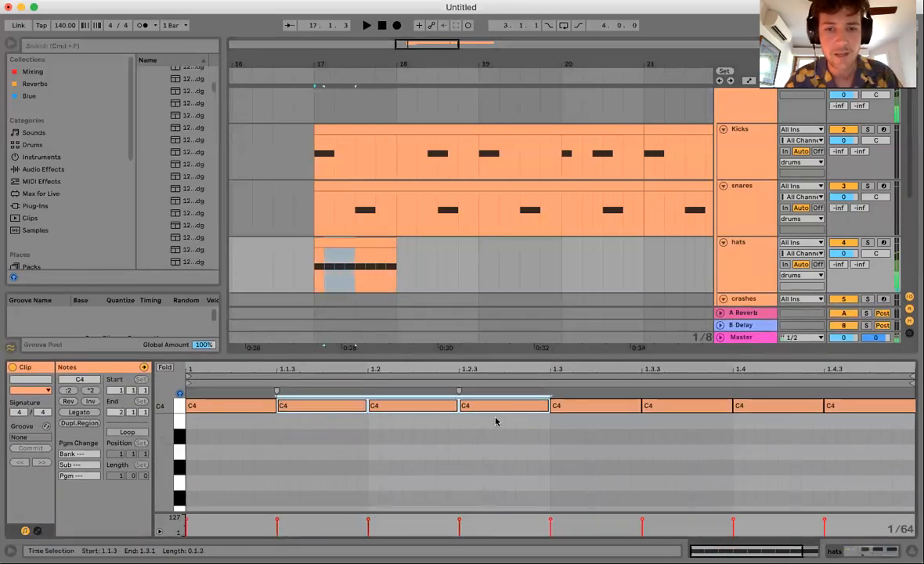
{"action": "left_click_drag", "start_coordinate": [368, 521], "coordinate": [368, 531]}
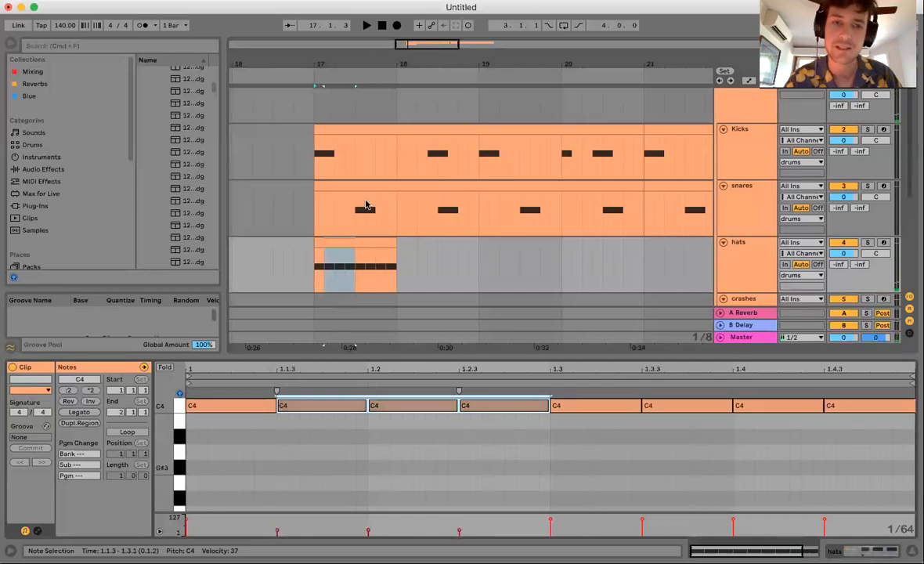
Solo the hats track and audition it from 17.1.1
{"action": "left_click", "coordinate": [315, 270]}
{"action": "left_click", "coordinate": [868, 244]}
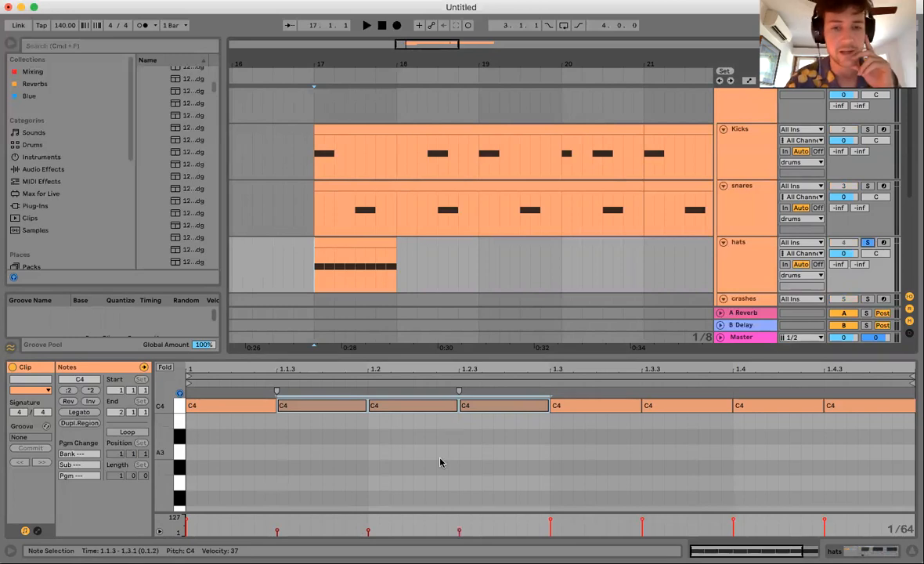
{"action": "key", "text": "space"}
{"action": "key", "text": "space"}
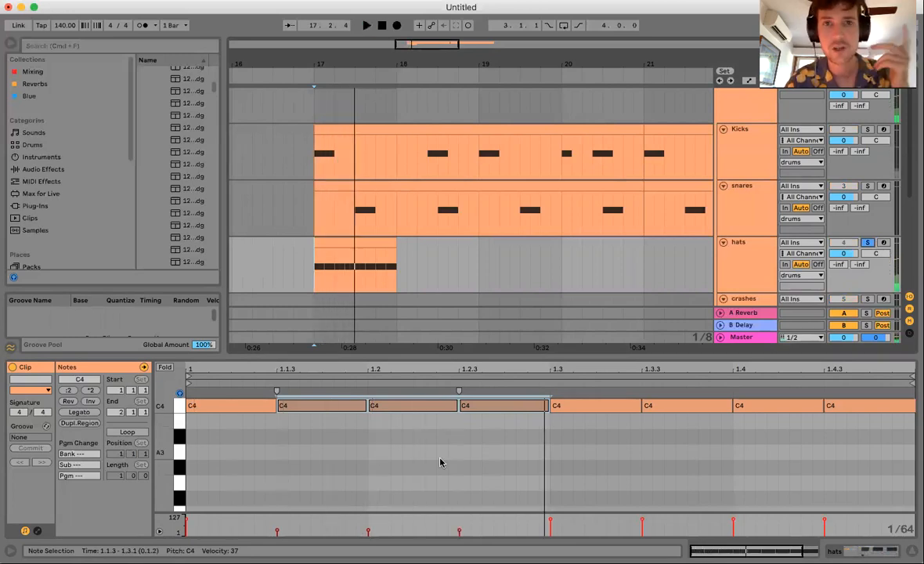
Duplicate the second half of the bar 17 hats clip twice to fill bar 18 and audition it from 18.1.1
{"action": "left_click", "coordinate": [249, 406]}
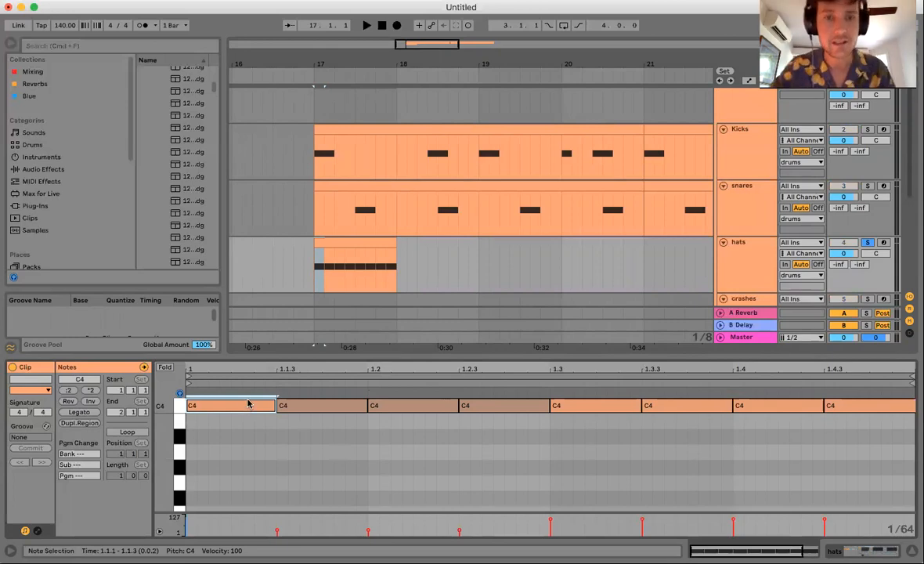
{"action": "left_click_drag", "start_coordinate": [355, 279], "coordinate": [396, 280]}
{"action": "key", "text": "super+d"}
{"action": "key", "text": "super+d"}
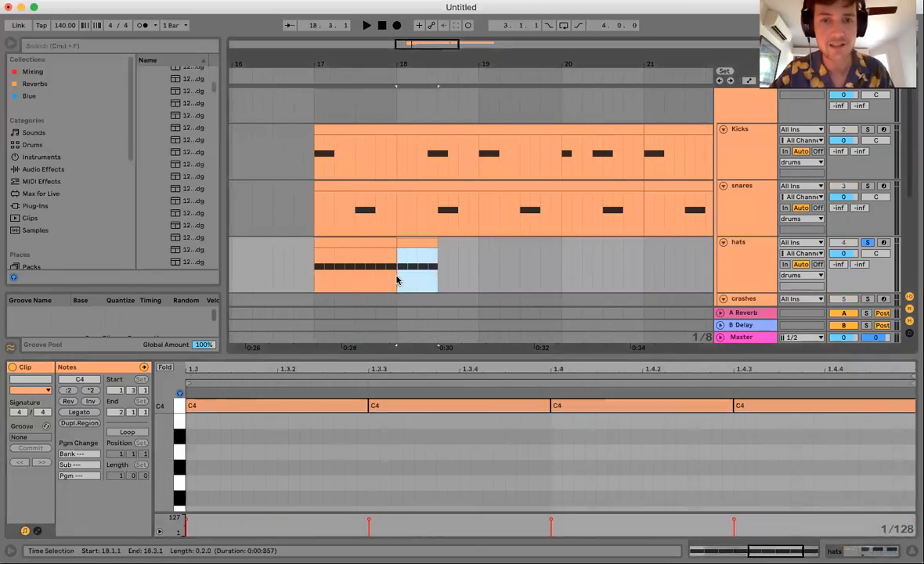
{"action": "left_click", "coordinate": [397, 279]}
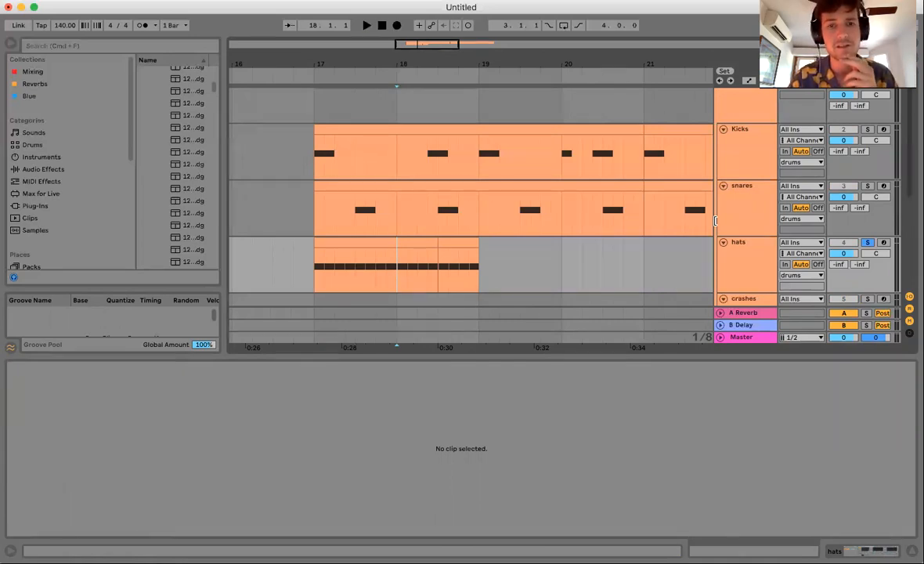
{"action": "key", "text": "space"}
{"action": "key", "text": "space"}
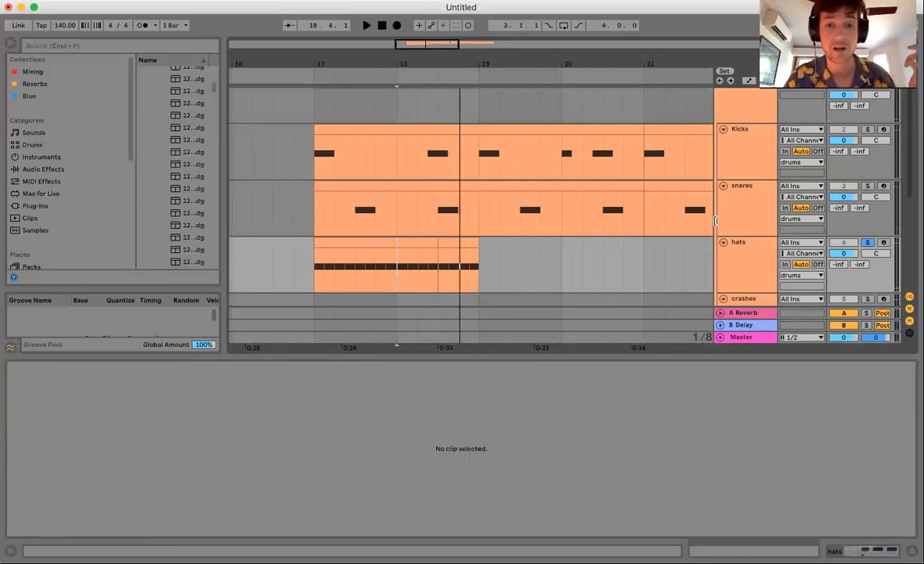
Set the velocity of the hats note at 1.2 in the bar 17 clip to 52
{"action": "left_click", "coordinate": [316, 276]}
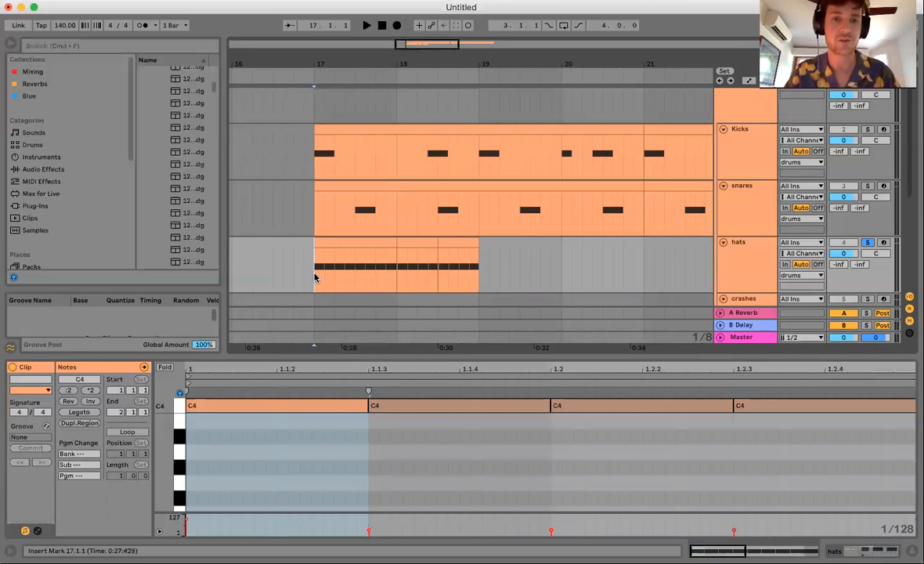
{"action": "left_click", "coordinate": [347, 239]}
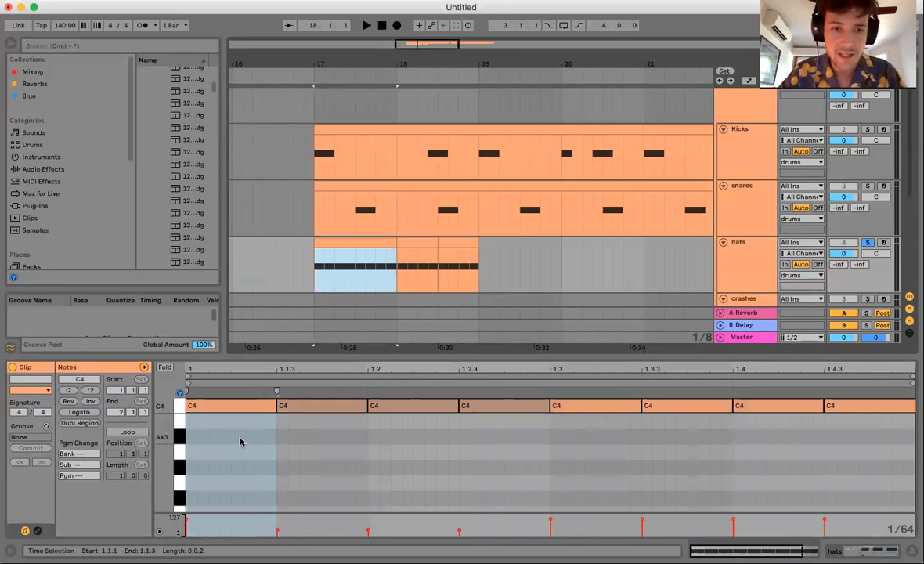
{"action": "left_click", "coordinate": [244, 409]}
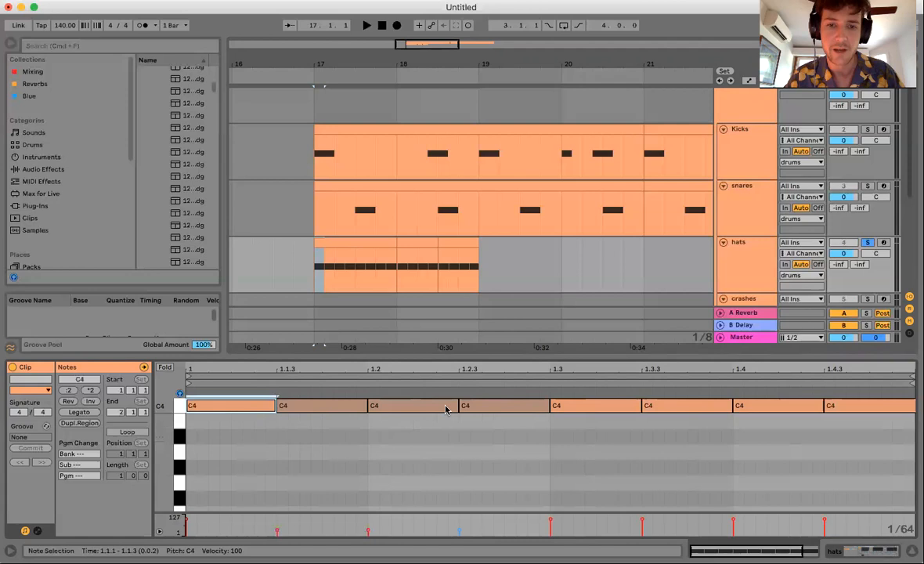
{"action": "left_click", "coordinate": [415, 406]}
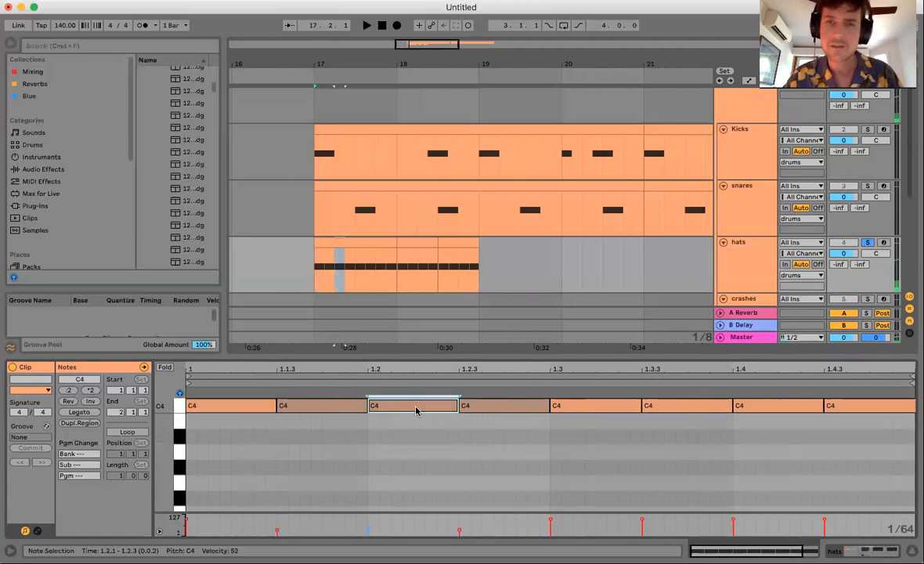
Delete the duplicated half-bar hats clips in bar 18
{"action": "left_click_drag", "start_coordinate": [239, 419], "coordinate": [554, 366]}
{"action": "left_click_drag", "start_coordinate": [397, 266], "coordinate": [499, 264]}
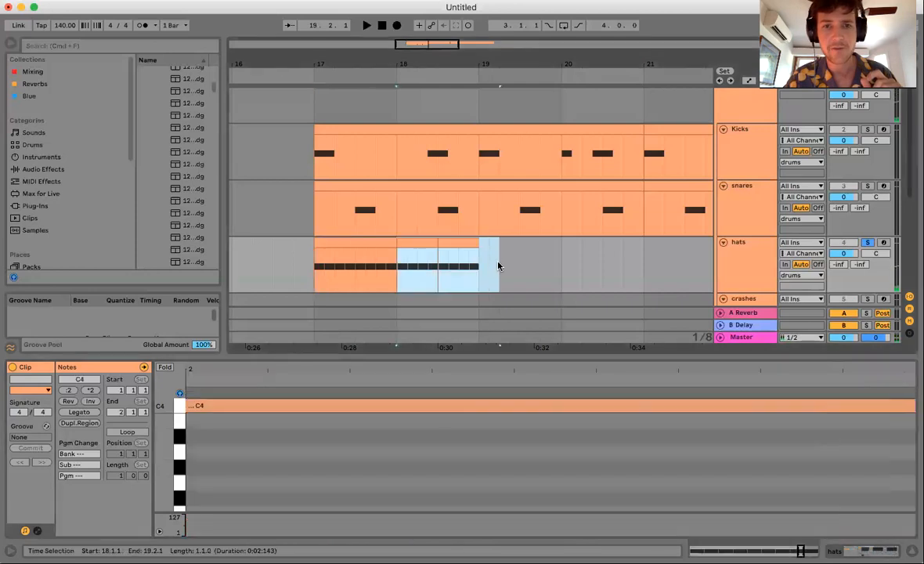
{"action": "key", "text": "Delete"}
Duplicate the first four notes of the bar 17 hats clip over its second half and duplicate the clip to bar 18
{"action": "left_click", "coordinate": [365, 239]}
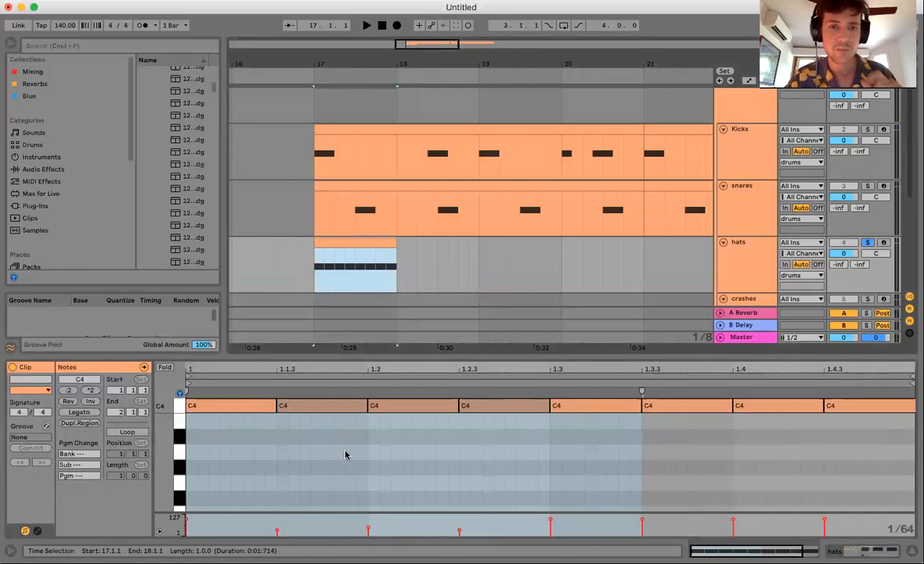
{"action": "left_click_drag", "start_coordinate": [227, 419], "coordinate": [481, 452]}
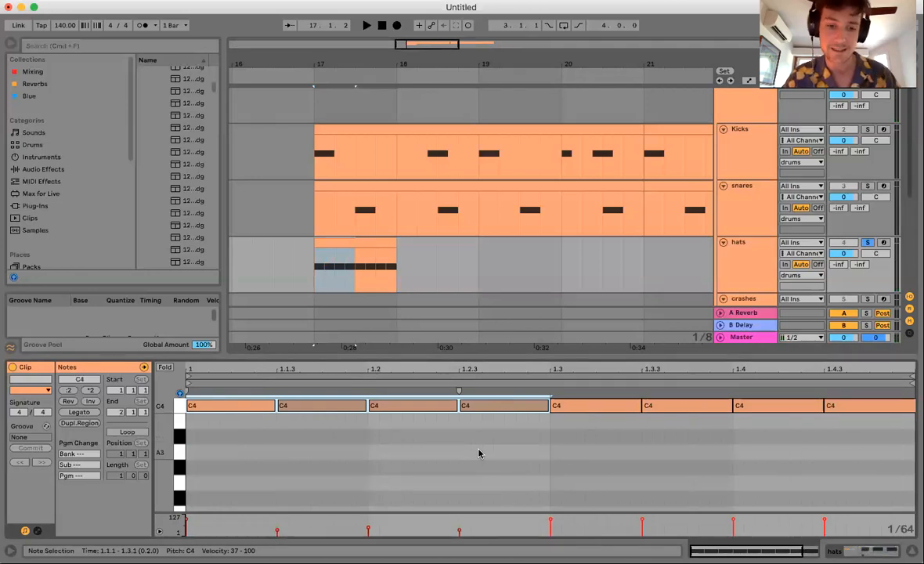
{"action": "key", "text": "super+d"}
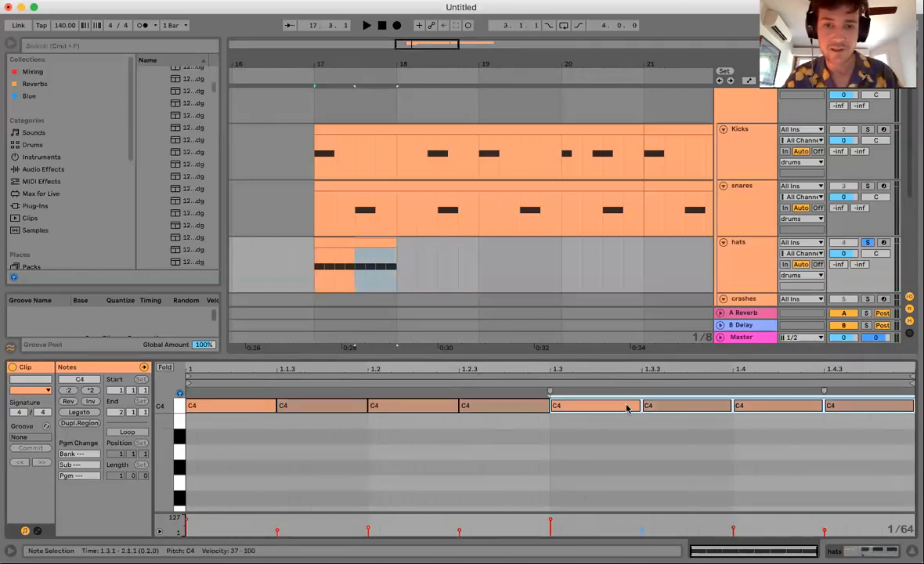
{"action": "left_click", "coordinate": [357, 242]}
{"action": "key", "text": "super+d"}
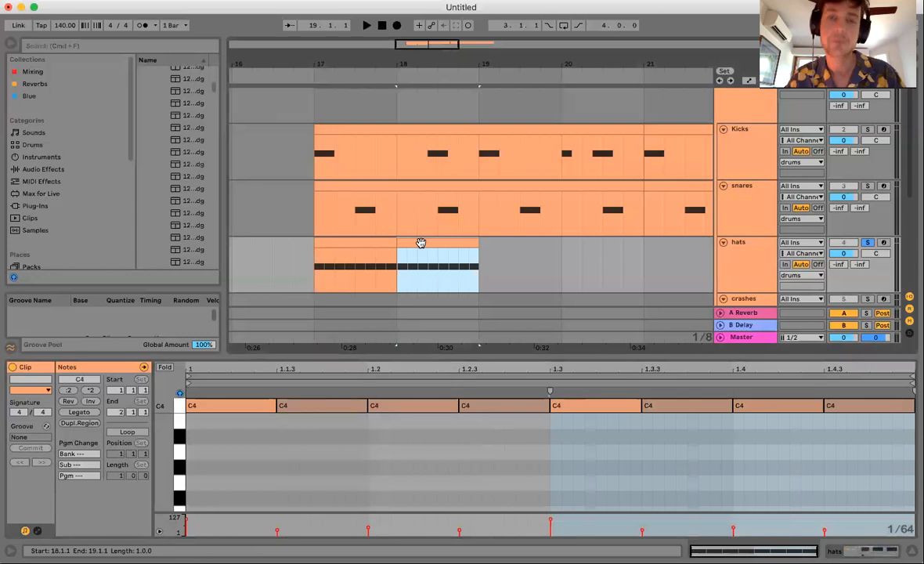
{"action": "left_click", "coordinate": [319, 406]}
{"action": "key", "text": "Delete"}
{"action": "left_click", "coordinate": [505, 405]}
{"action": "key", "text": "Delete"}
{"action": "key", "text": "super+z"}
{"action": "key", "text": "super+z"}
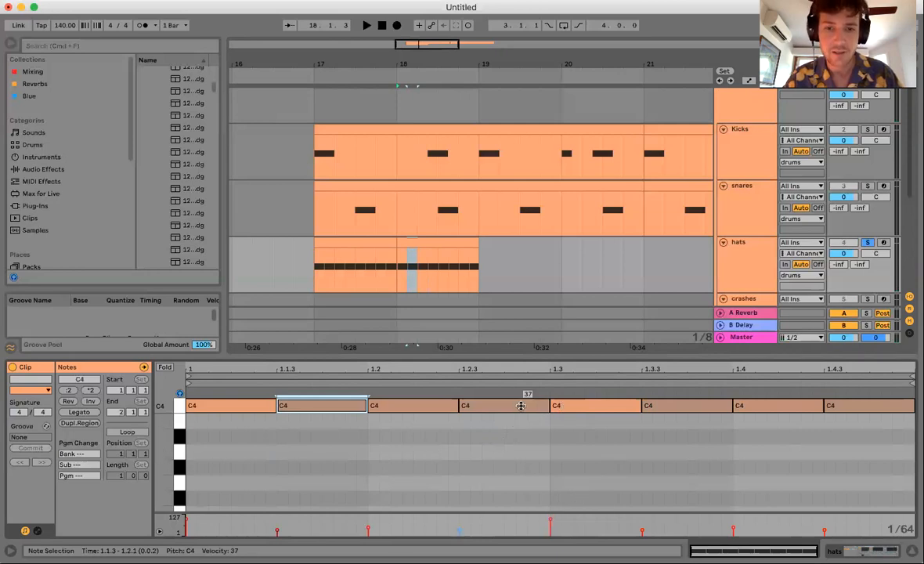
In the bar 18 hats clip, set the velocity of the note at 1.2 to 80 and raise those at 1.4 and 1.4.3
{"action": "left_click", "coordinate": [423, 405]}
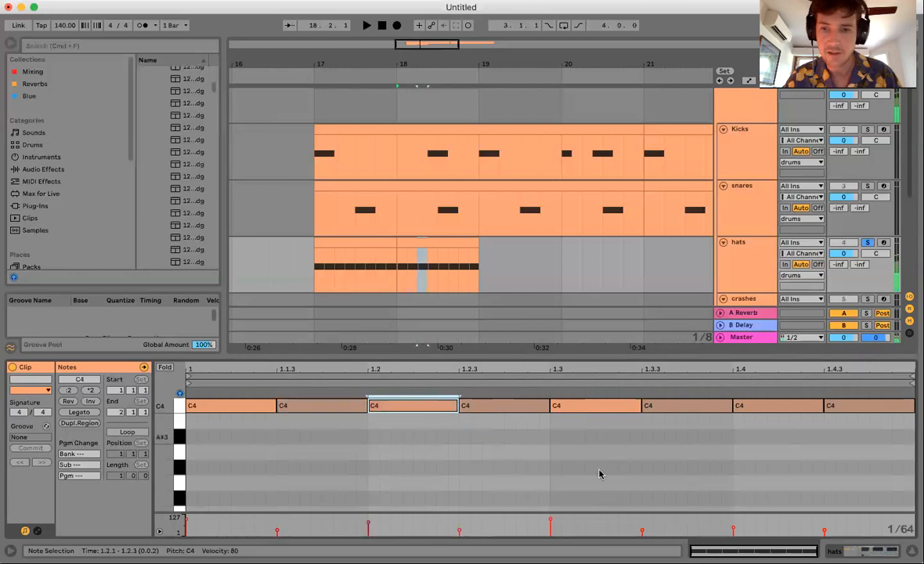
{"action": "left_click", "coordinate": [778, 403]}
{"action": "left_click", "coordinate": [846, 406]}
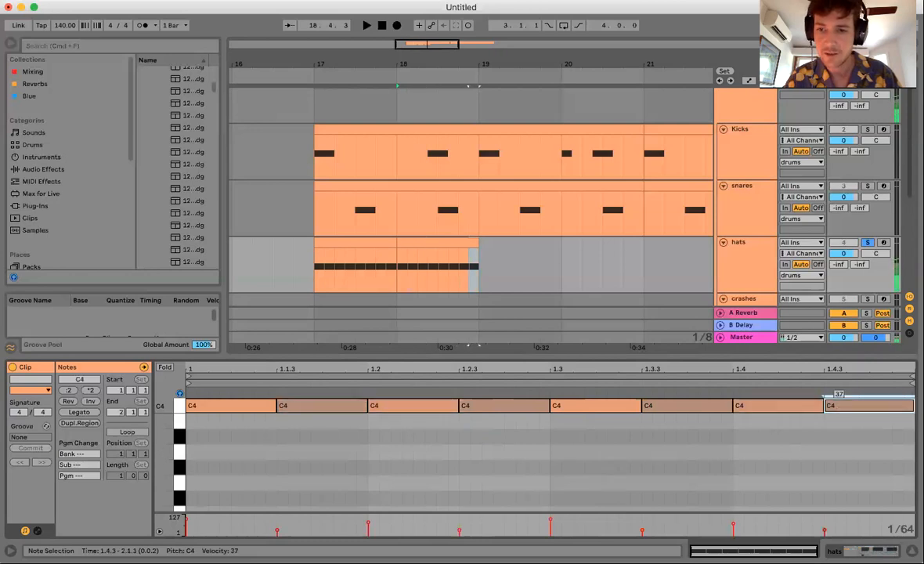
Consolidate the hats from 17.1.1 to 19.1.1 into a two-bar clip and duplicate it to bar 19
{"action": "left_click", "coordinate": [455, 261]}
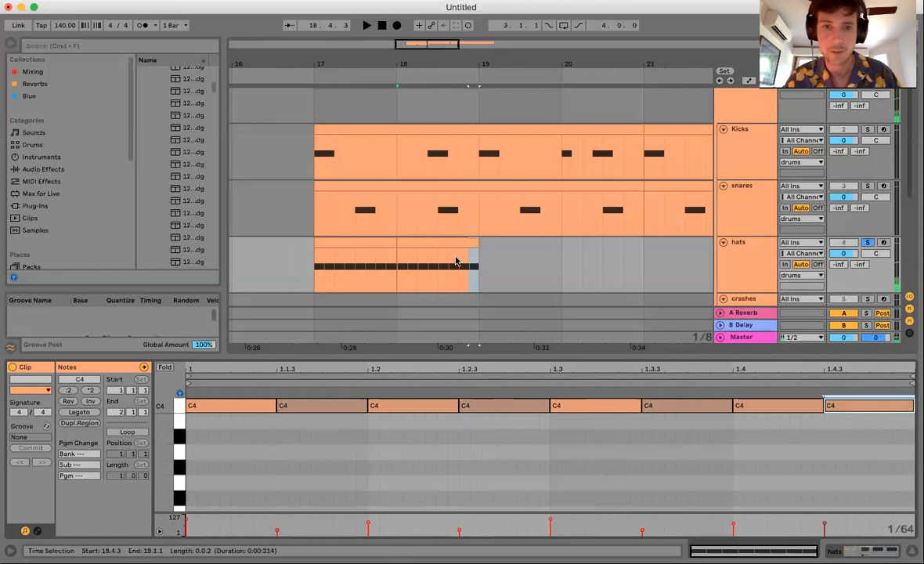
{"action": "left_click_drag", "start_coordinate": [315, 261], "coordinate": [476, 268]}
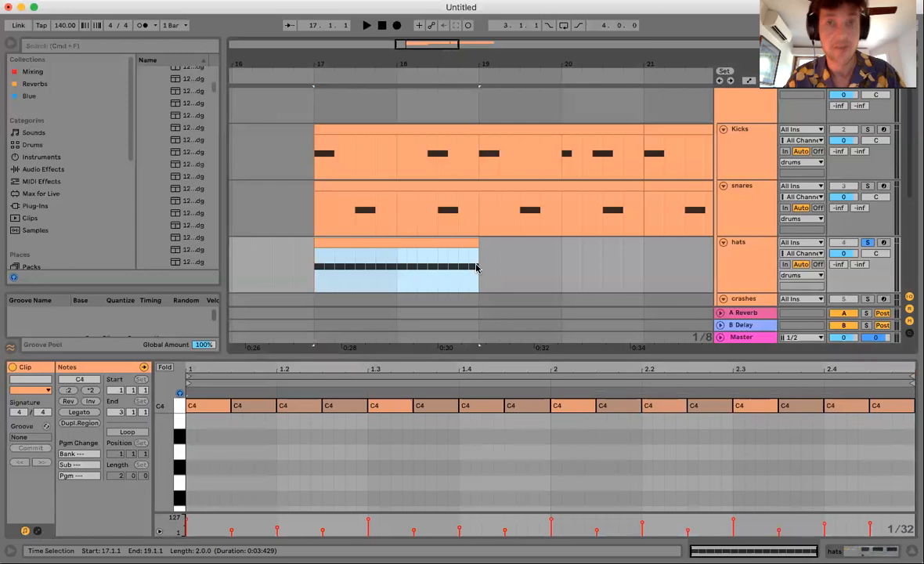
{"action": "key", "text": "super+d"}
{"action": "scroll", "coordinate": [477, 268], "scroll_direction": "right", "scroll_amount": 3}
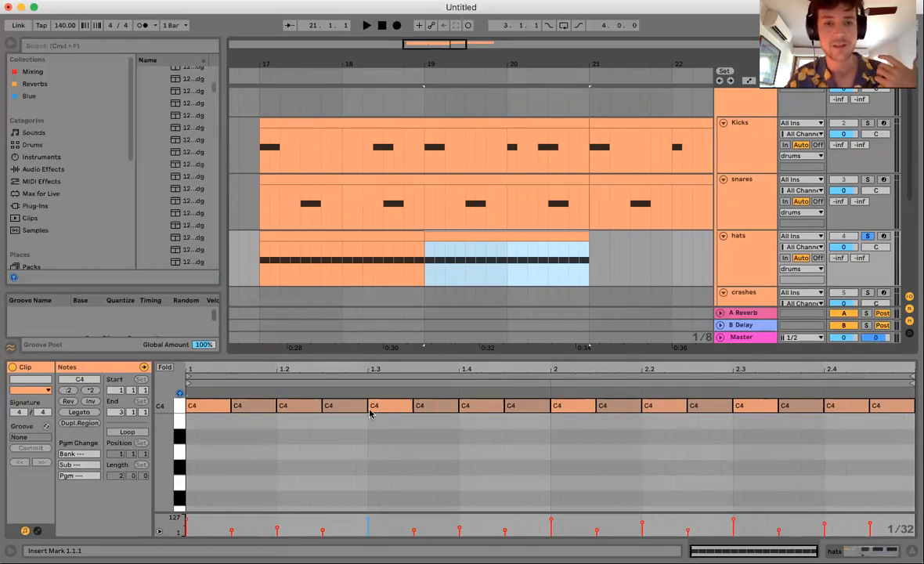
In the hats clip at bar 19, shorten the note at 1.2.3 to a sixteenth, duplicate it to 1.2.4 and select both notes
{"action": "left_click_drag", "start_coordinate": [366, 405], "coordinate": [345, 406]}
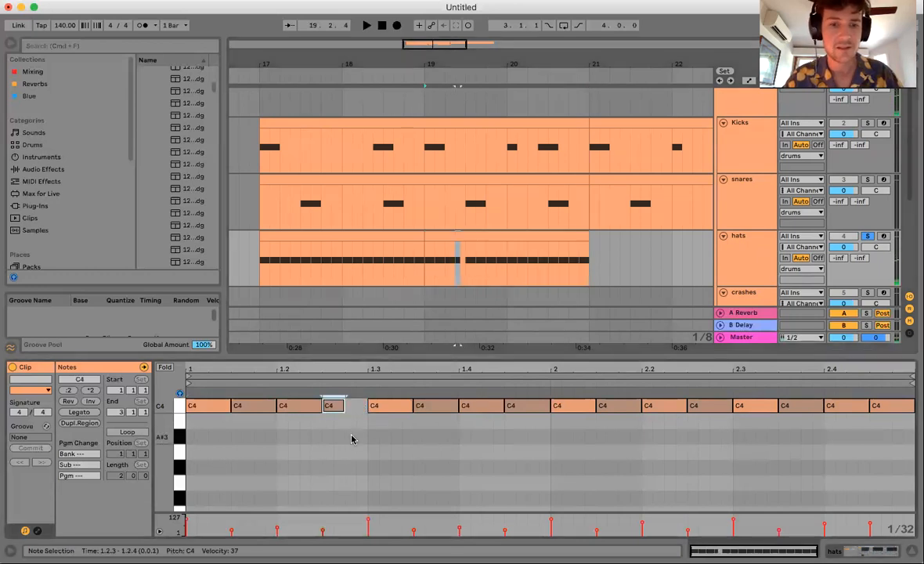
{"action": "key", "text": "super+d"}
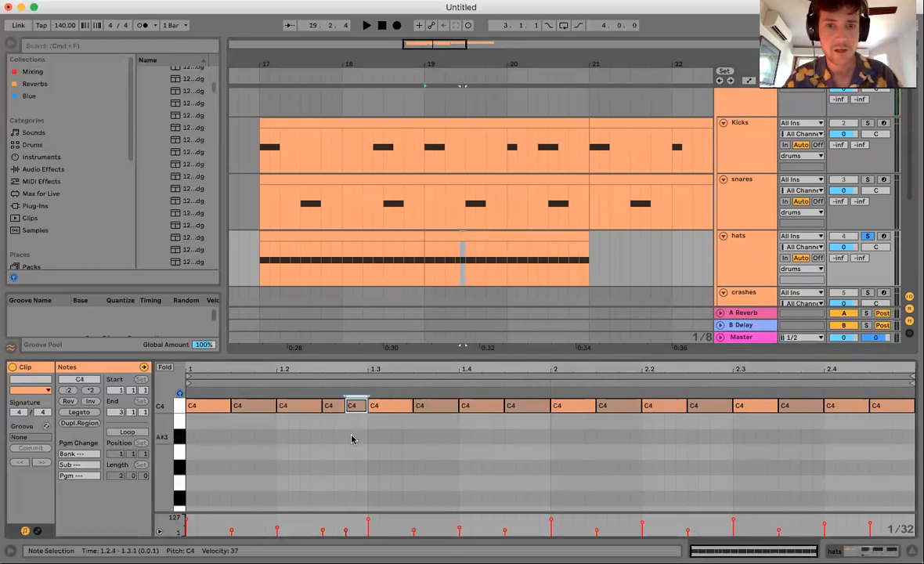
{"action": "left_click", "coordinate": [334, 406], "text": "shift"}
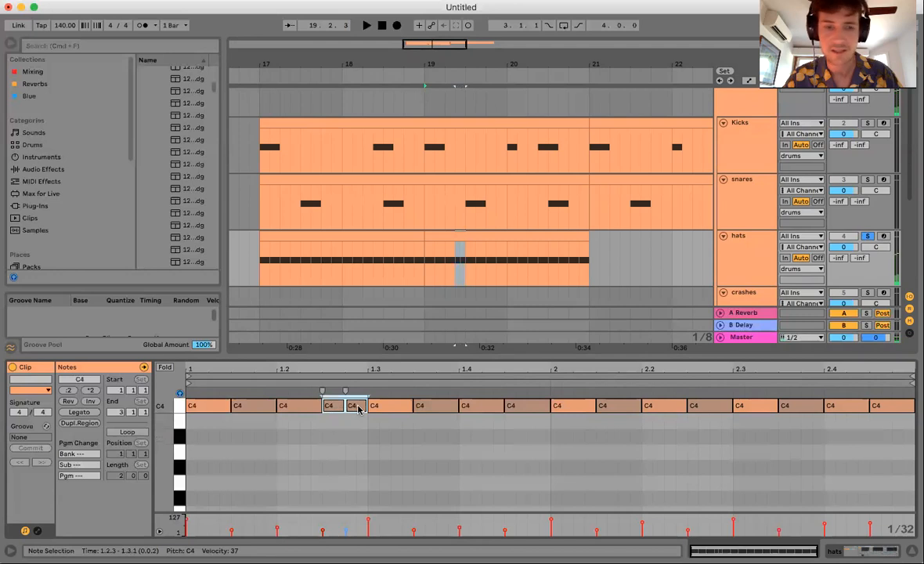
Try single A#3 notes at 1.2.3 on the 1/16 and 1/32 grids in the hats clip at bar 19, removing each one
{"action": "key", "text": "super+2"}
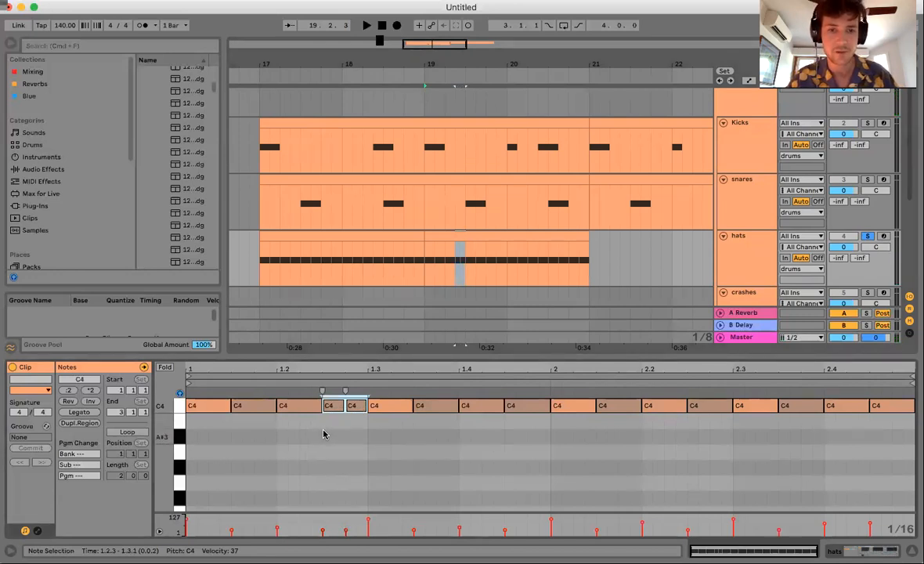
{"action": "left_click", "coordinate": [331, 440]}
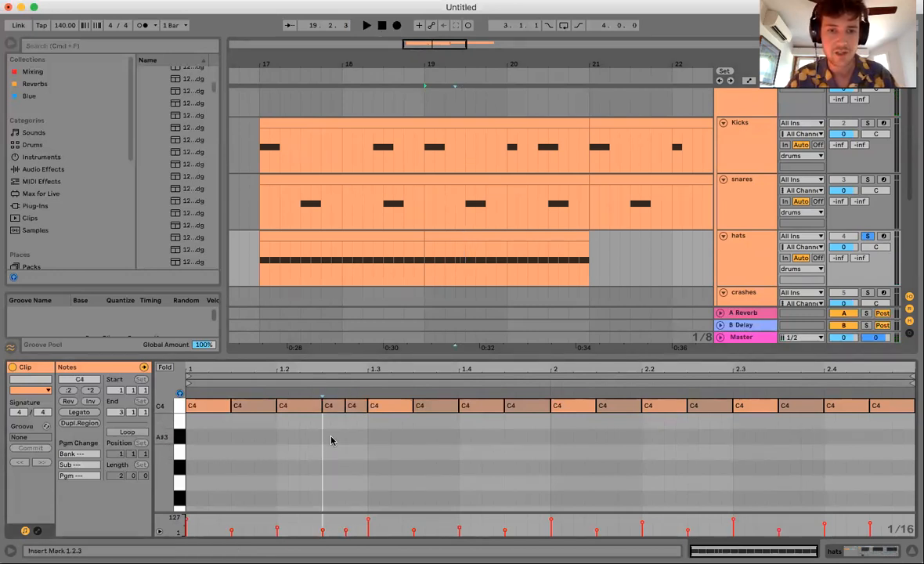
{"action": "double_click", "coordinate": [330, 440]}
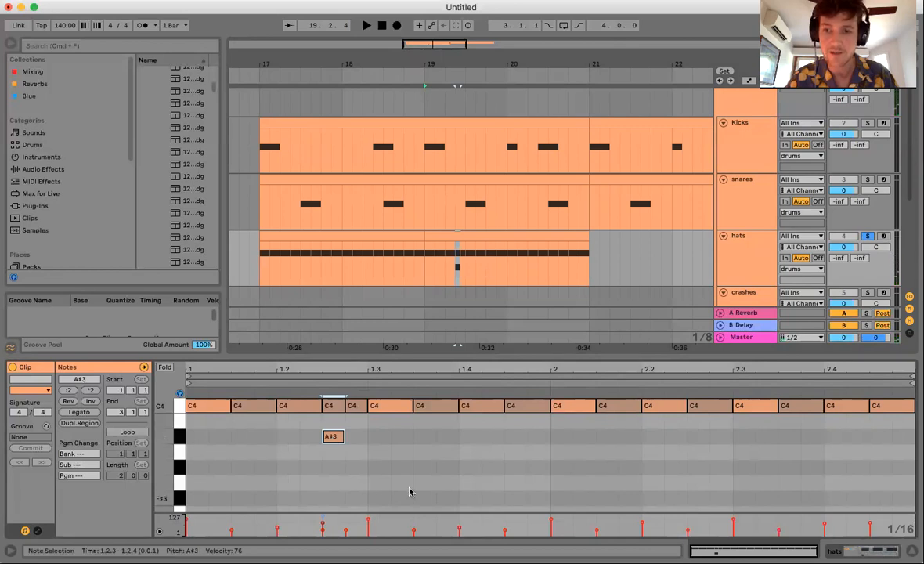
{"action": "double_click", "coordinate": [331, 437]}
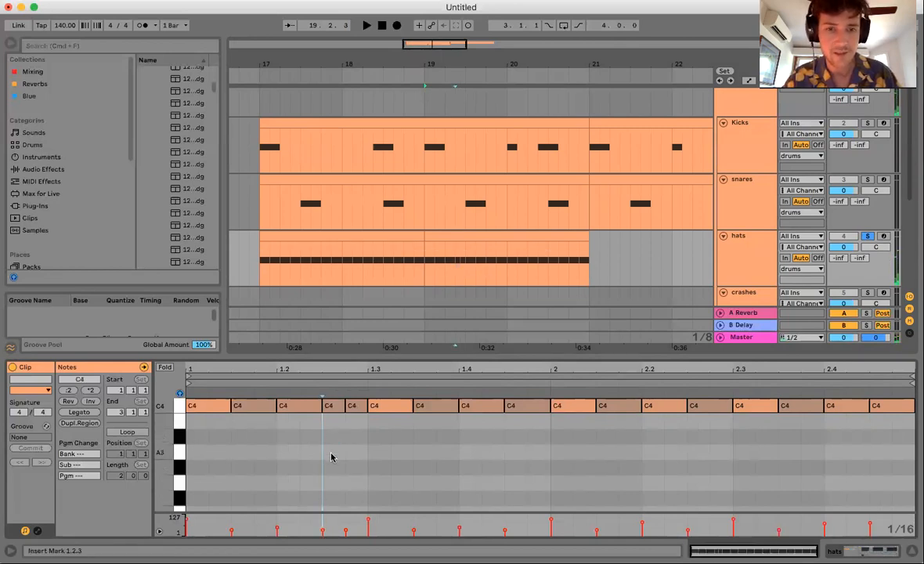
{"action": "double_click", "coordinate": [329, 437]}
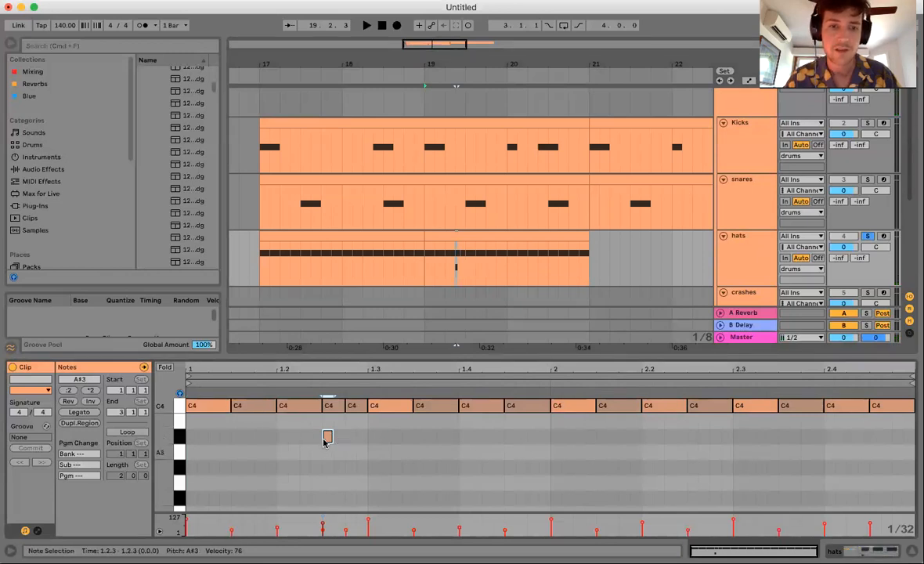
{"action": "double_click", "coordinate": [326, 439]}
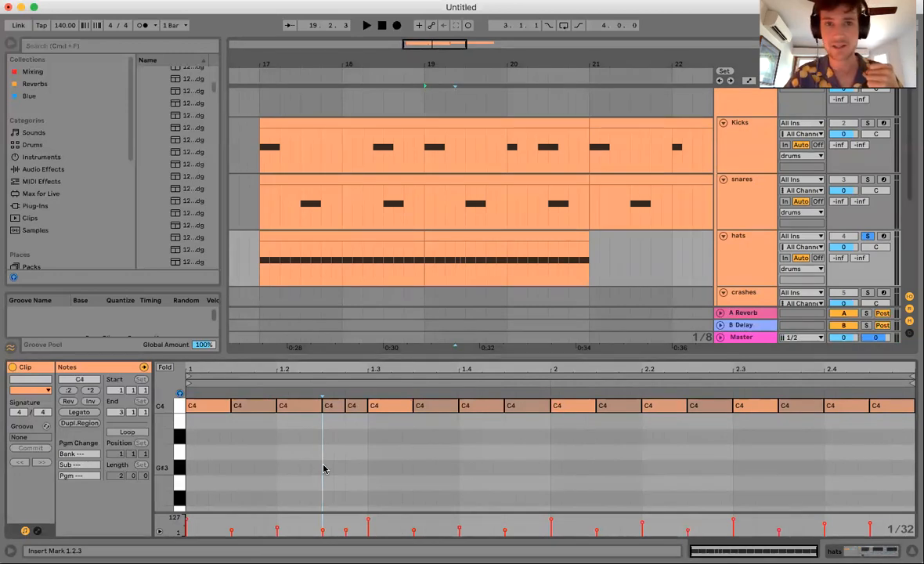
Audition a roll of repeated 1/64 A#3 notes from 1.3 to 1.4 in the hats clip and delete the roll
{"action": "key", "text": "super+1"}
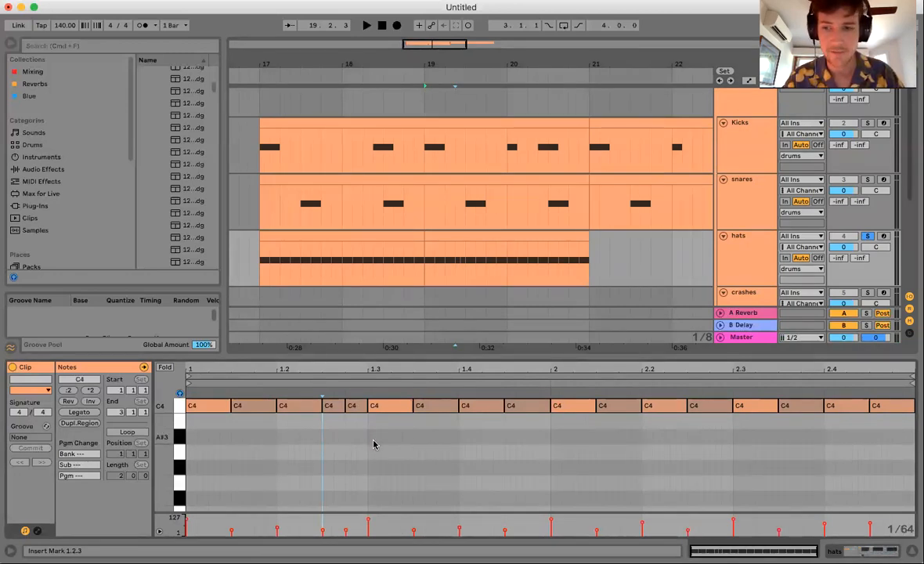
{"action": "double_click", "coordinate": [372, 439]}
{"action": "key", "text": "super+d"}
{"action": "key", "text": "super+d"}
{"action": "key", "text": "super+d"}
{"action": "key", "text": "super+d"}
{"action": "key", "text": "super+d"}
{"action": "key", "text": "super+d"}
{"action": "key", "text": "super+d"}
{"action": "key", "text": "super+d"}
{"action": "key", "text": "super+d"}
{"action": "key", "text": "super+d"}
{"action": "key", "text": "super+d"}
{"action": "key", "text": "super+d"}
{"action": "key", "text": "super+d"}
{"action": "key", "text": "super+d"}
{"action": "key", "text": "super+d"}
{"action": "key", "text": "super+d"}
{"action": "left_click", "coordinate": [466, 277]}
{"action": "key", "text": "space"}
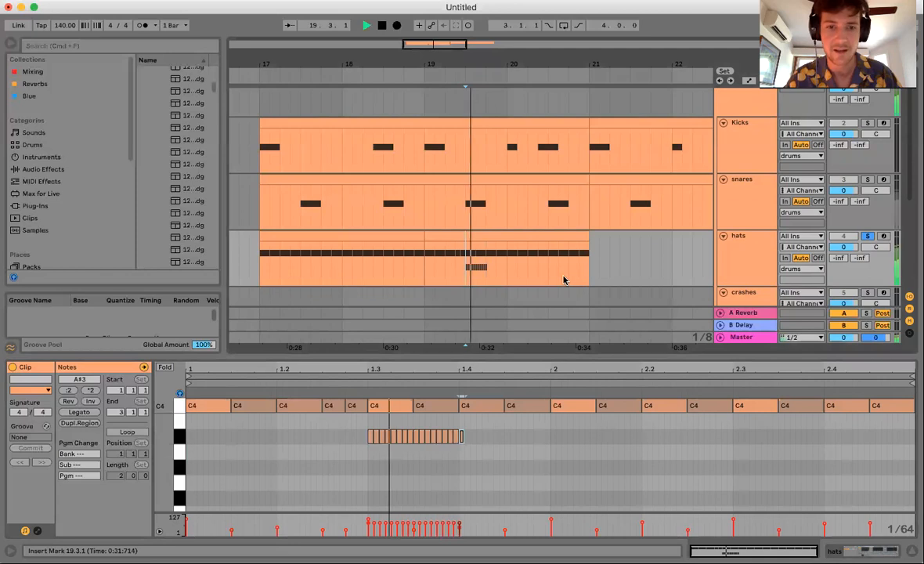
{"action": "key", "text": "space"}
{"action": "left_click_drag", "start_coordinate": [355, 437], "coordinate": [513, 434]}
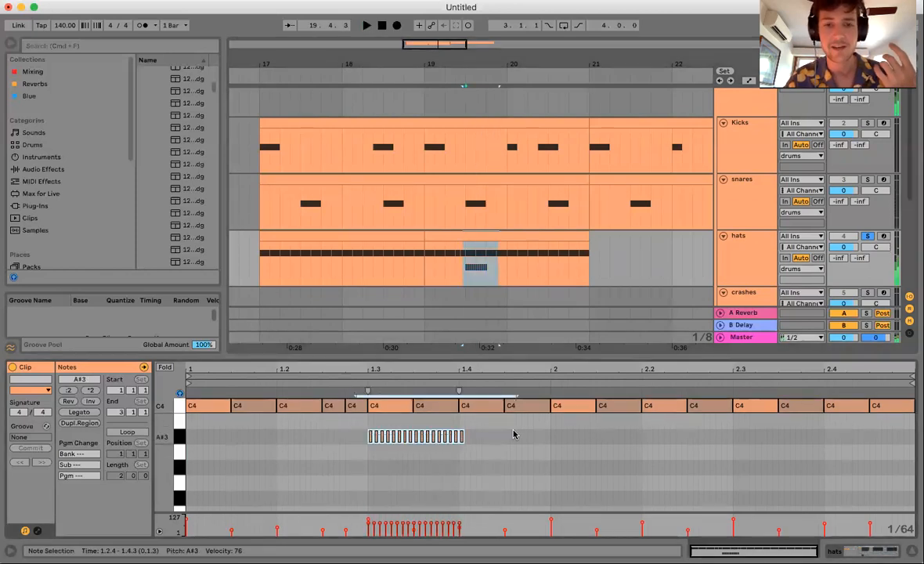
{"action": "key", "text": "Delete"}
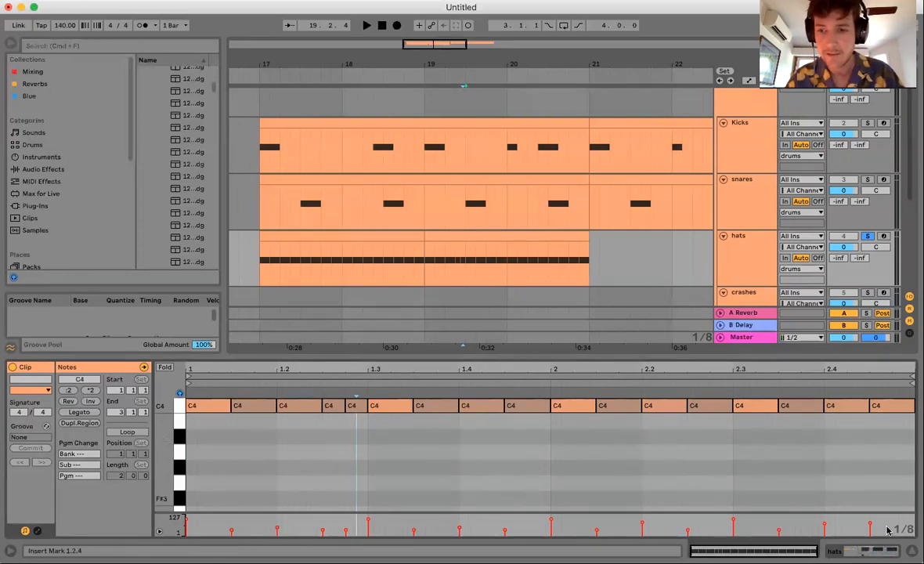
Set a 1/16 grid in the bar 19 hats clip and raise the velocity of the note at 1.2.4 to 46
{"action": "key", "text": "super+1"}
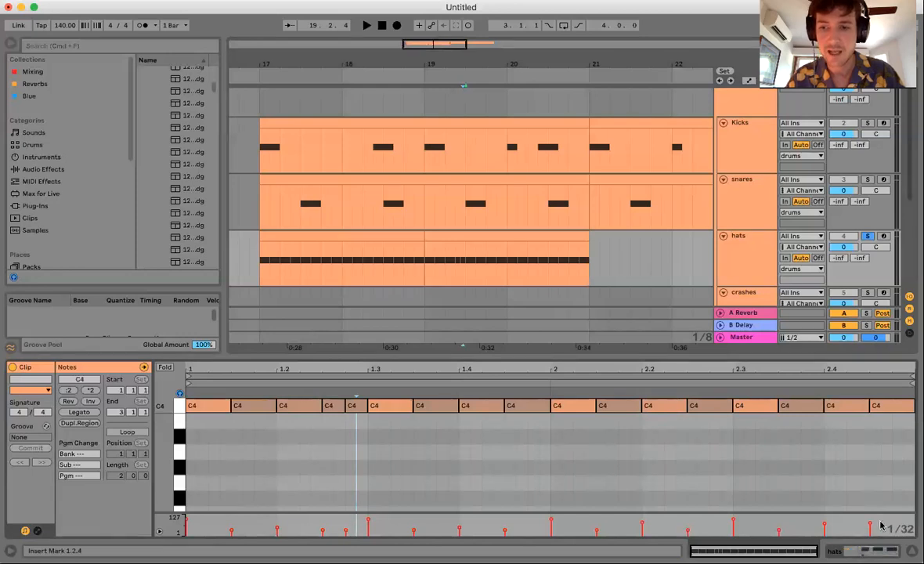
{"action": "key", "text": "super+2"}
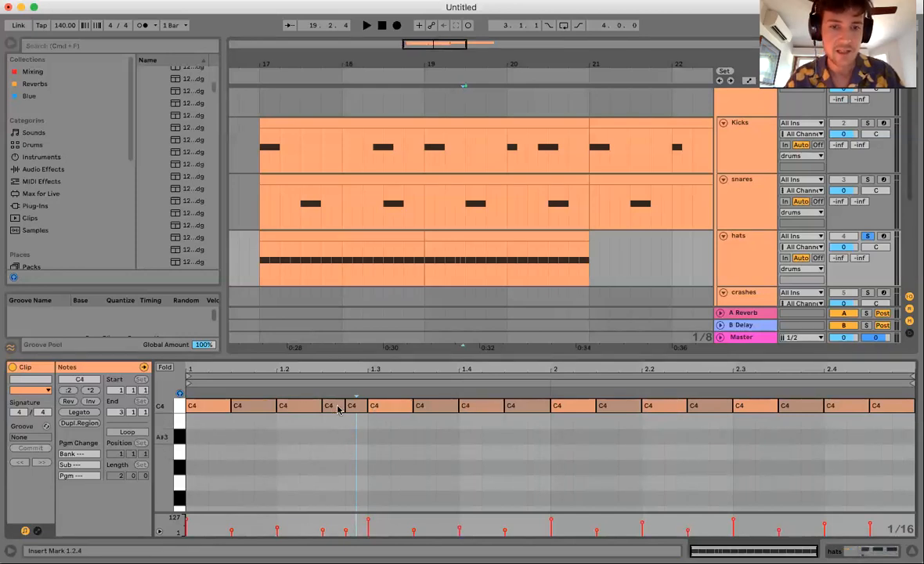
{"action": "left_click", "coordinate": [334, 405]}
{"action": "left_click", "coordinate": [352, 406]}
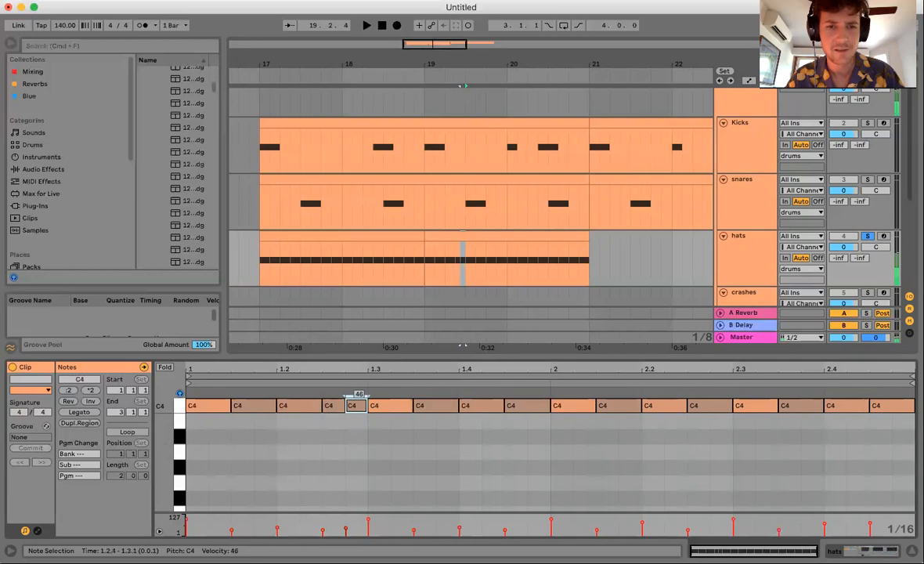
Copy the two sixteenth notes at 1.2.3 and 1.2.4 to 2.2.3 in the bar 19 hats clip
{"action": "left_click", "coordinate": [334, 405], "text": "shift"}
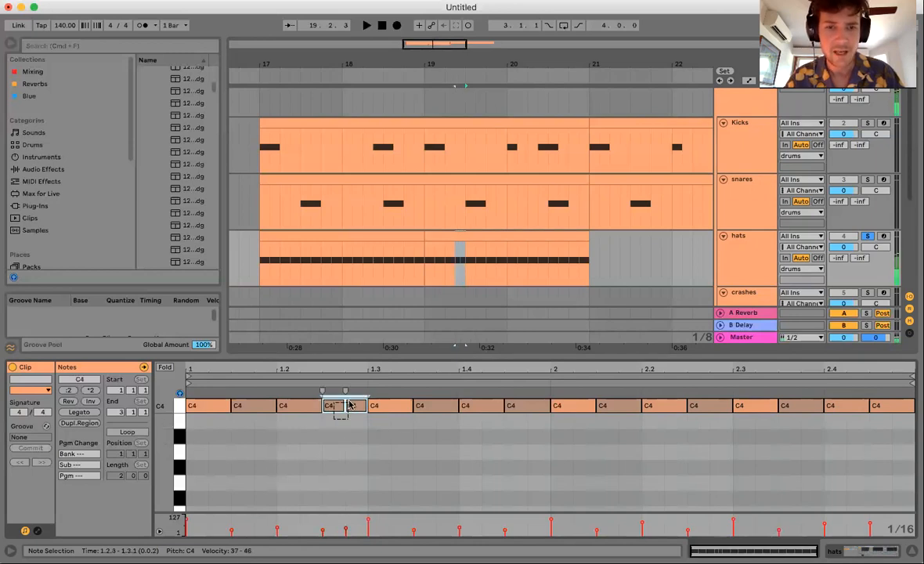
{"action": "key", "text": "super+c"}
{"action": "left_click", "coordinate": [689, 426]}
{"action": "key", "text": "super+v"}
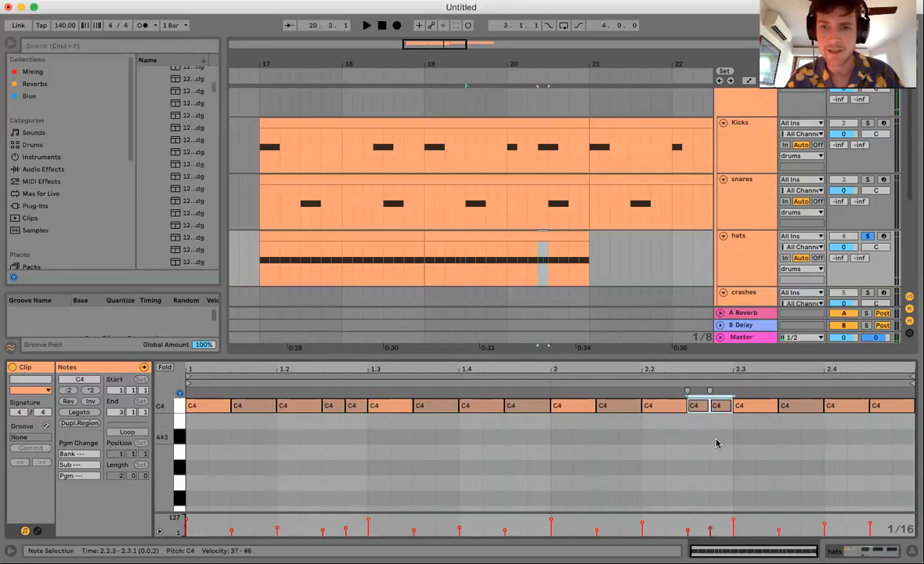
Consolidate the hats from 17.1.1 to 21.1.1 into a four-bar clip and duplicate it to bar 21
{"action": "left_click_drag", "start_coordinate": [260, 259], "coordinate": [594, 248]}
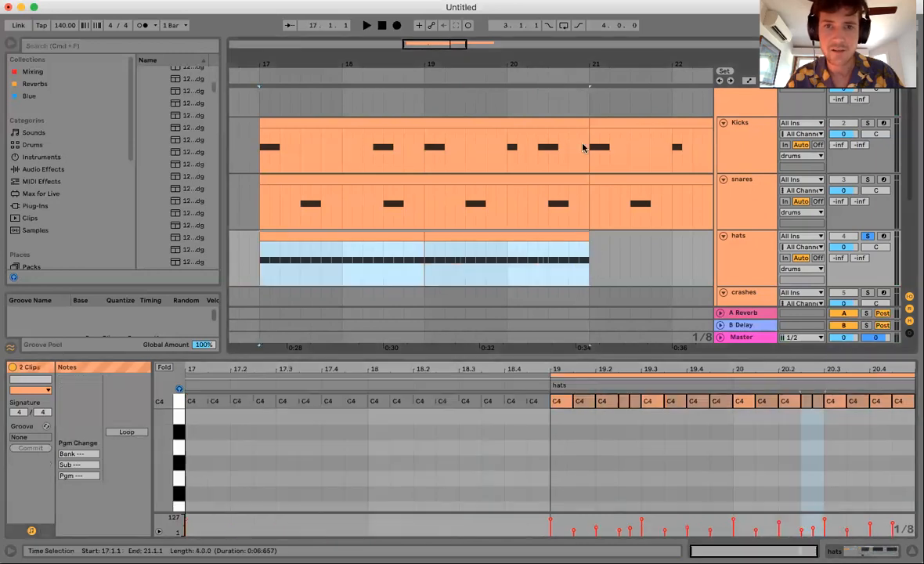
{"action": "left_click_drag", "start_coordinate": [565, 59], "coordinate": [565, 32]}
{"action": "scroll", "coordinate": [583, 226], "scroll_direction": "right", "scroll_amount": 2}
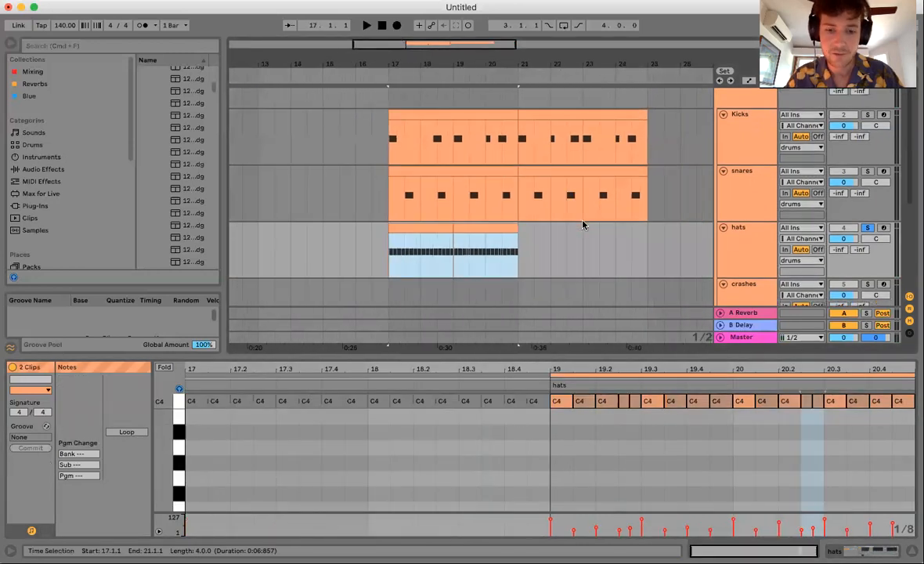
{"action": "key", "text": "super+j"}
{"action": "key", "text": "super+d"}
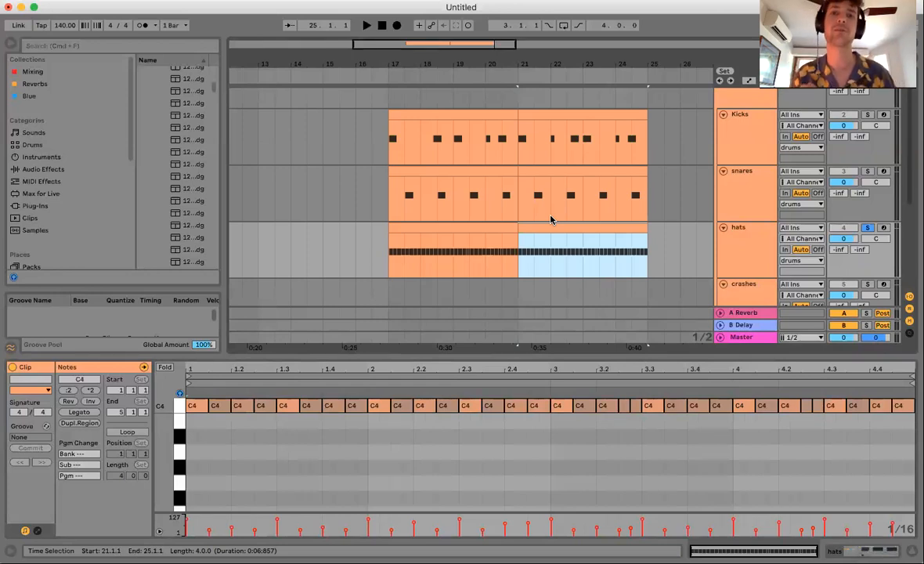
Compare the hats notes in bars 17 and 20 and examine the hats and snares clips starting at bar 21
{"action": "left_click_drag", "start_coordinate": [400, 255], "coordinate": [417, 258]}
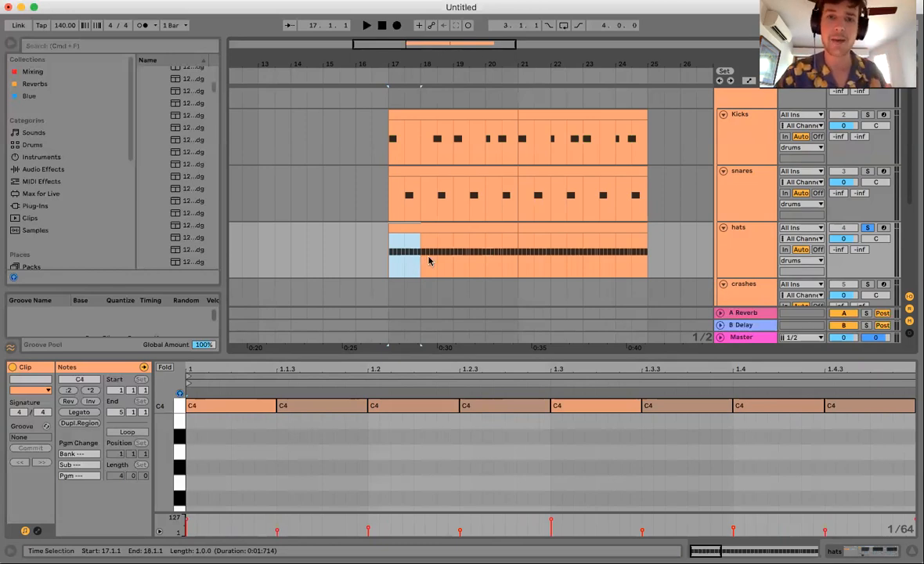
{"action": "left_click", "coordinate": [490, 262]}
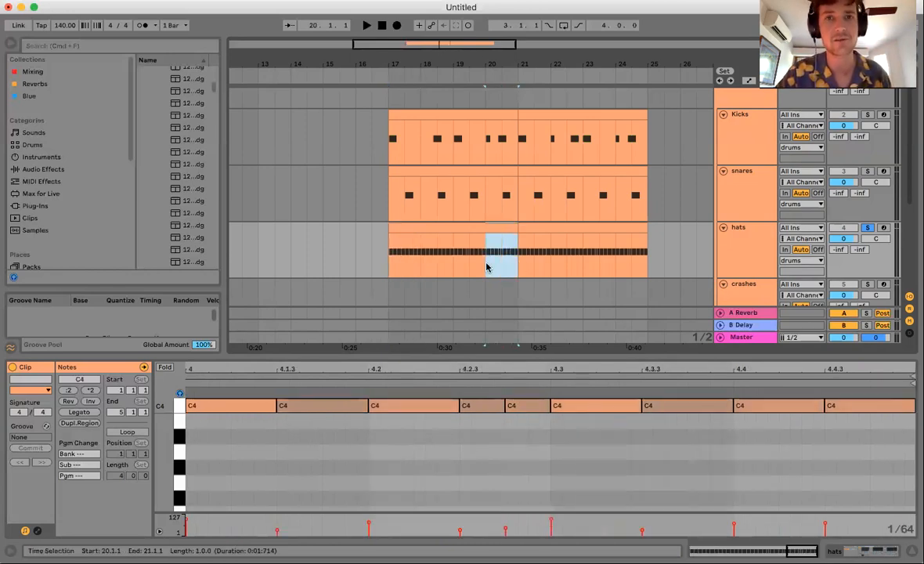
{"action": "left_click", "coordinate": [398, 262]}
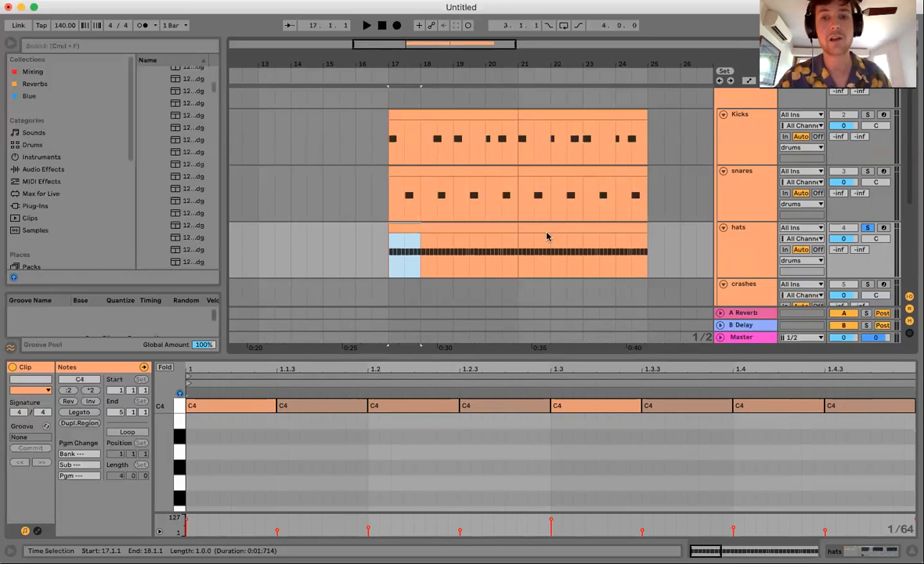
{"action": "left_click_drag", "start_coordinate": [517, 262], "coordinate": [643, 270]}
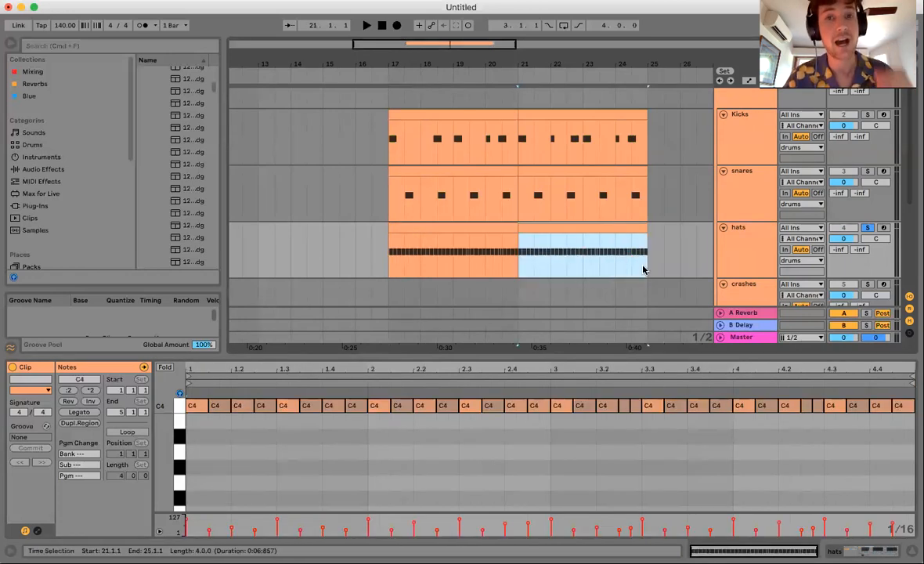
{"action": "left_click", "coordinate": [512, 155]}
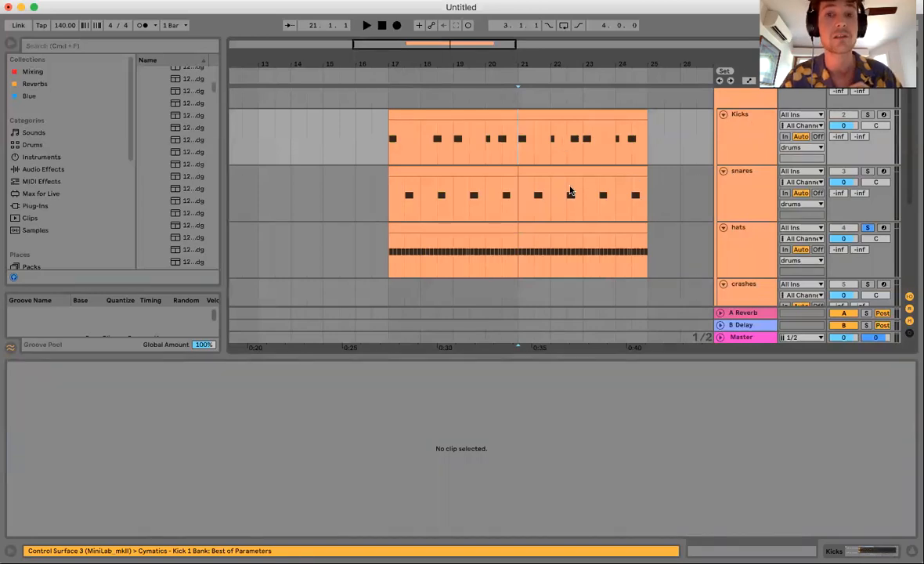
{"action": "left_click_drag", "start_coordinate": [529, 266], "coordinate": [649, 263]}
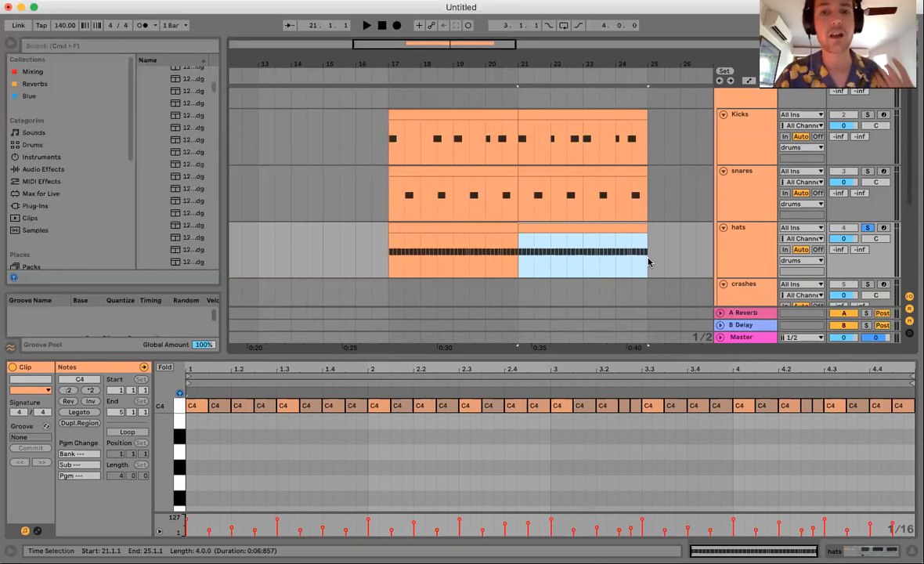
{"action": "left_click", "coordinate": [449, 226]}
{"action": "left_click", "coordinate": [521, 228]}
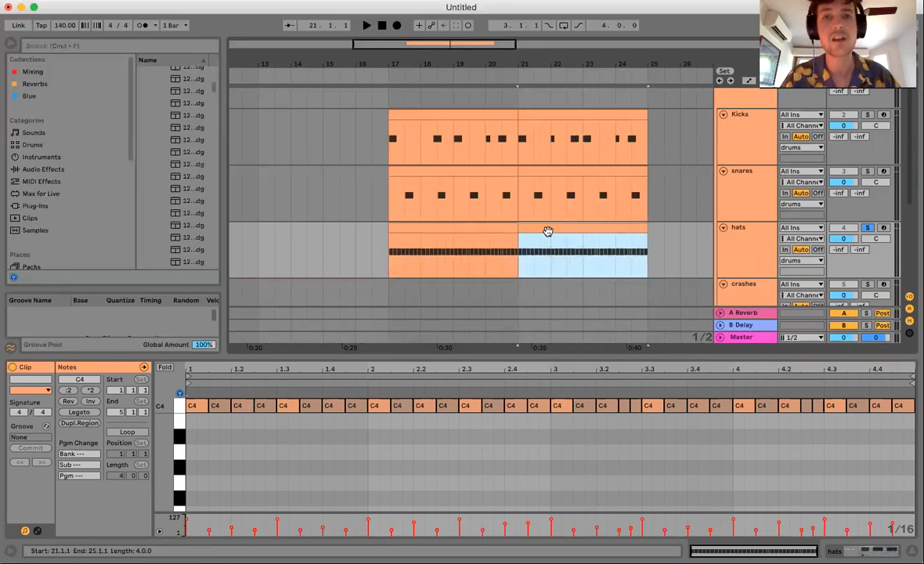
{"action": "left_click_drag", "start_coordinate": [528, 216], "coordinate": [649, 216]}
{"action": "left_click_drag", "start_coordinate": [518, 207], "coordinate": [649, 205]}
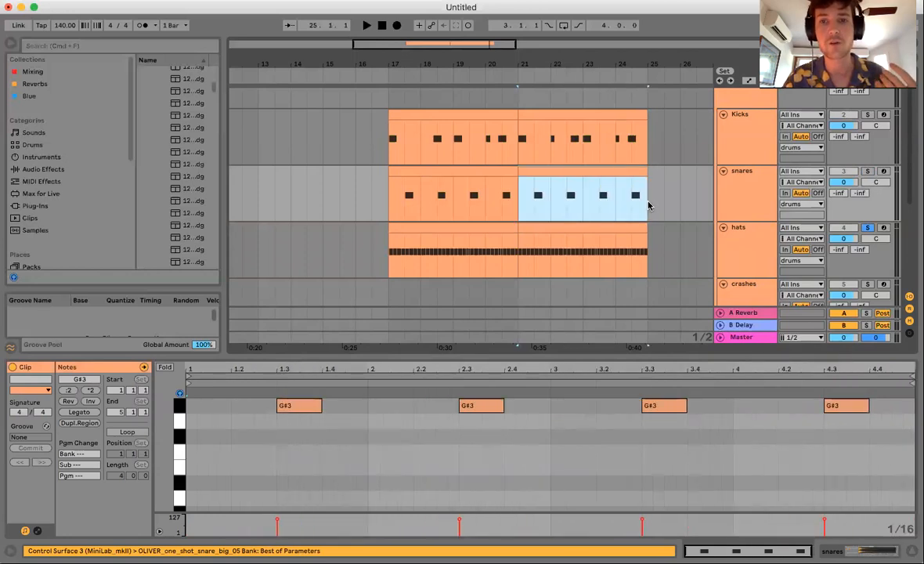
In the hats clip at bar 21, divide the first beat into four sixteenth notes by shortening its eighths and adding notes between them
{"action": "left_click", "coordinate": [593, 226]}
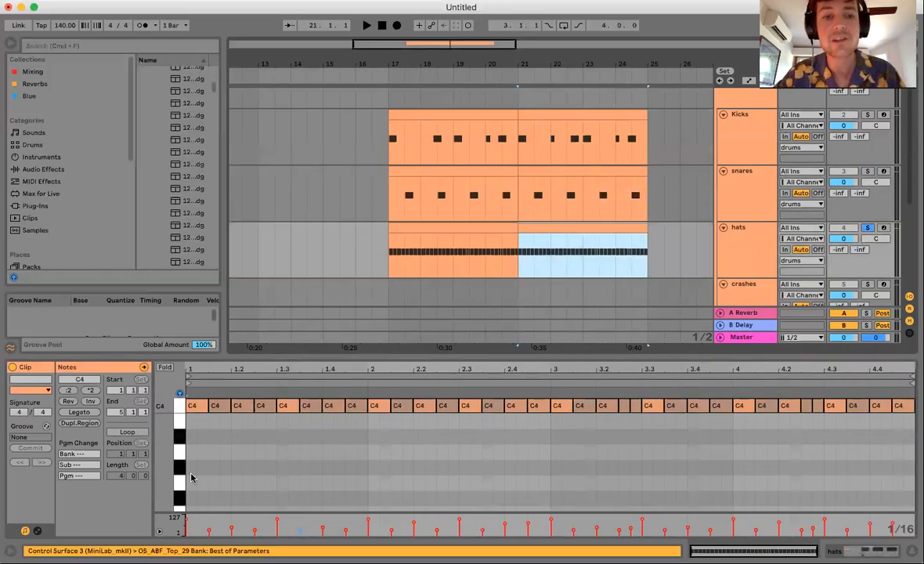
{"action": "left_click_drag", "start_coordinate": [229, 408], "coordinate": [221, 408]}
{"action": "double_click", "coordinate": [225, 408]}
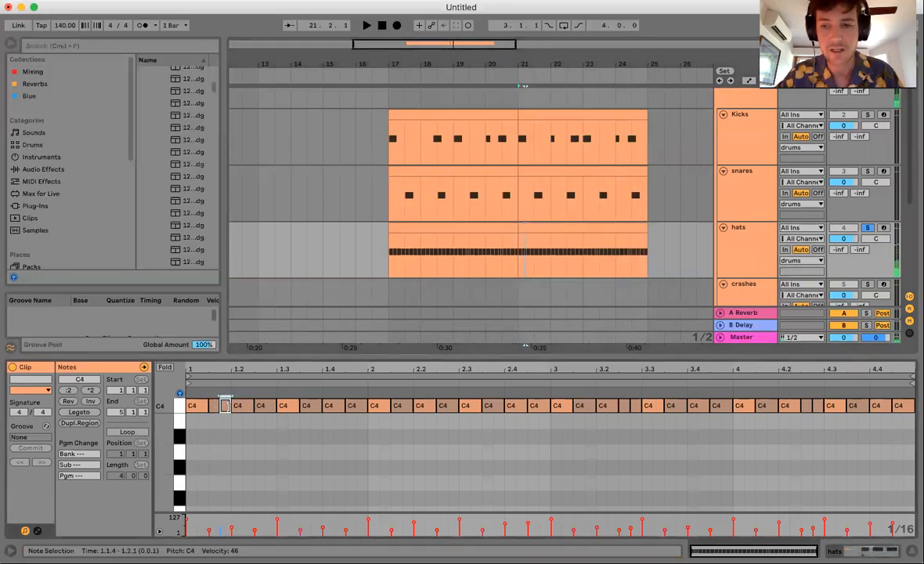
{"action": "left_click", "coordinate": [197, 406]}
{"action": "left_click_drag", "start_coordinate": [201, 408], "coordinate": [228, 409]}
{"action": "double_click", "coordinate": [202, 409]}
Duplicate the four sixteenths beat by beat through the end of bar 2, and duplicate those two bars over bars 3 and 4
{"action": "key", "text": "super+d"}
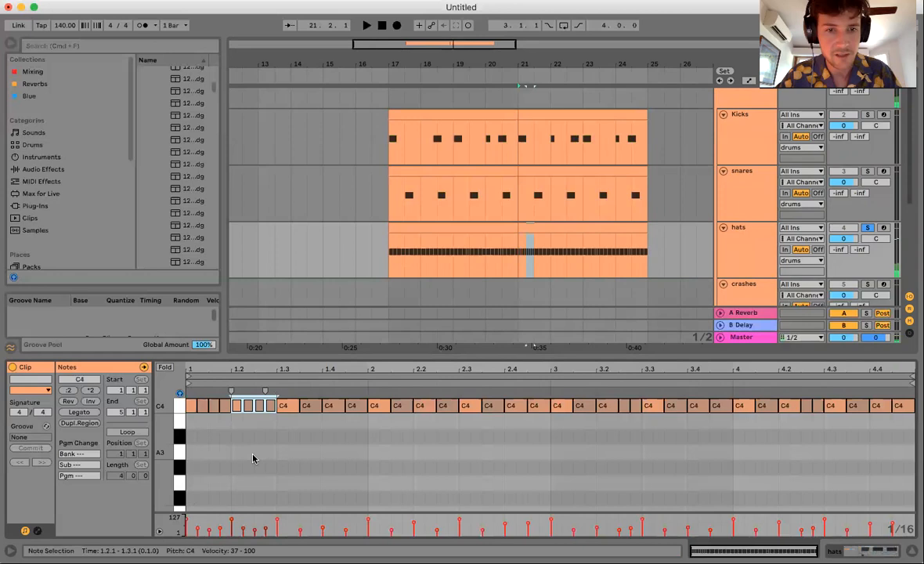
{"action": "key", "text": "super+d"}
{"action": "key", "text": "super+d"}
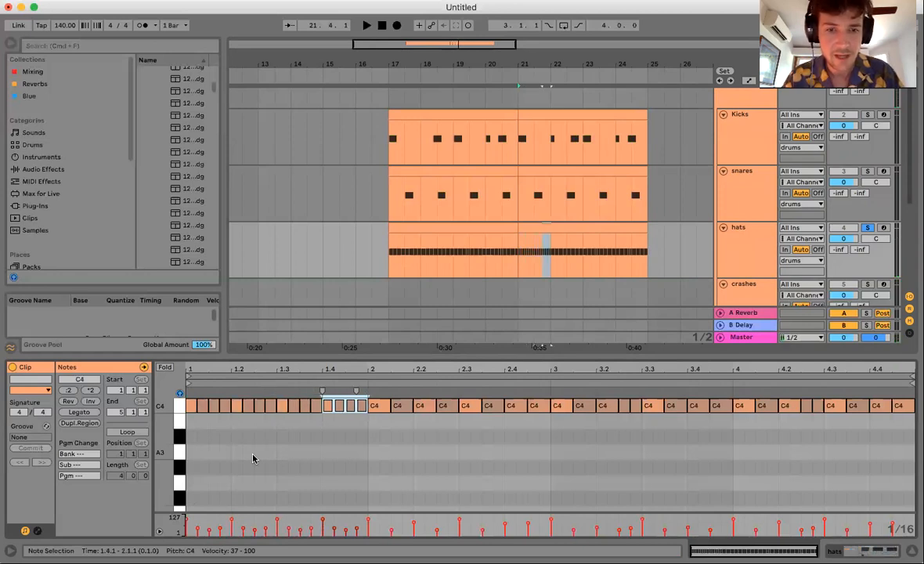
{"action": "key", "text": "super+d"}
{"action": "key", "text": "super+d"}
{"action": "key", "text": "super+d"}
{"action": "key", "text": "super+d"}
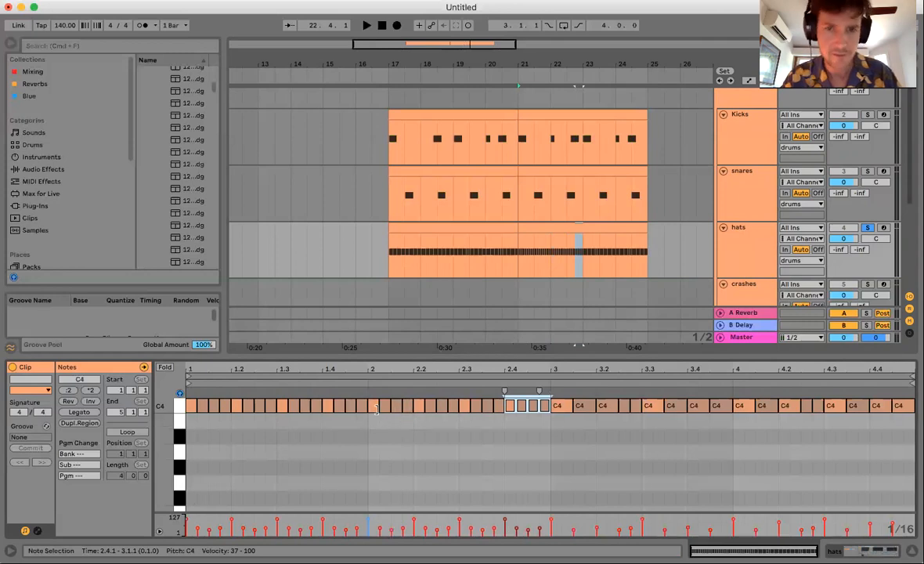
{"action": "left_click_drag", "start_coordinate": [190, 424], "coordinate": [548, 406]}
{"action": "key", "text": "super+d"}
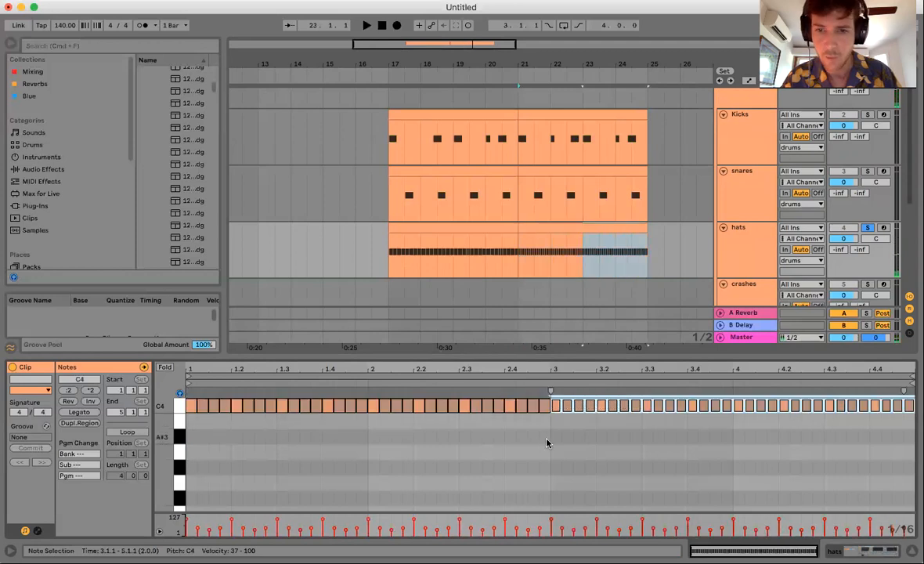
Play the hats back from 21.3.1 and inspect the sixteenth notes in the hats clip at bar 21
{"action": "left_click", "coordinate": [608, 426]}
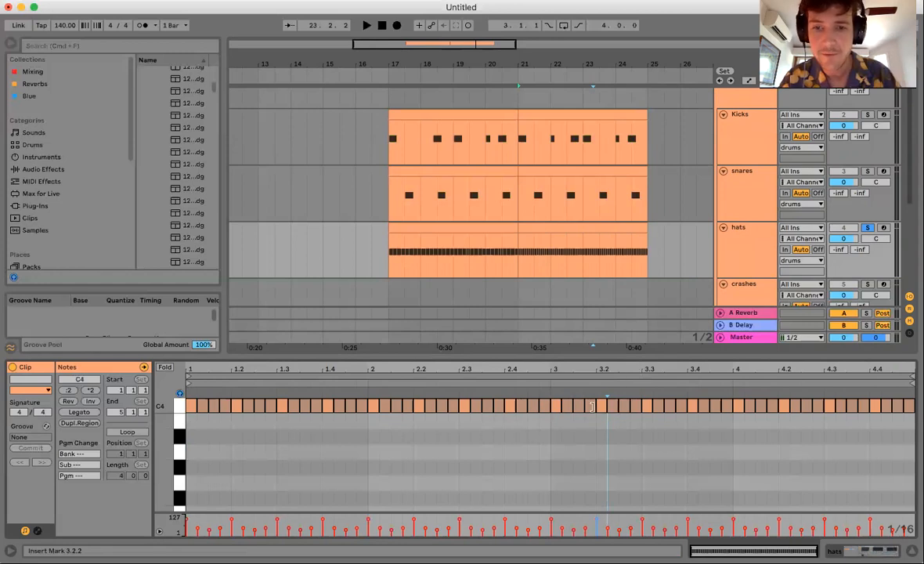
{"action": "left_click_drag", "start_coordinate": [605, 369], "coordinate": [604, 396]}
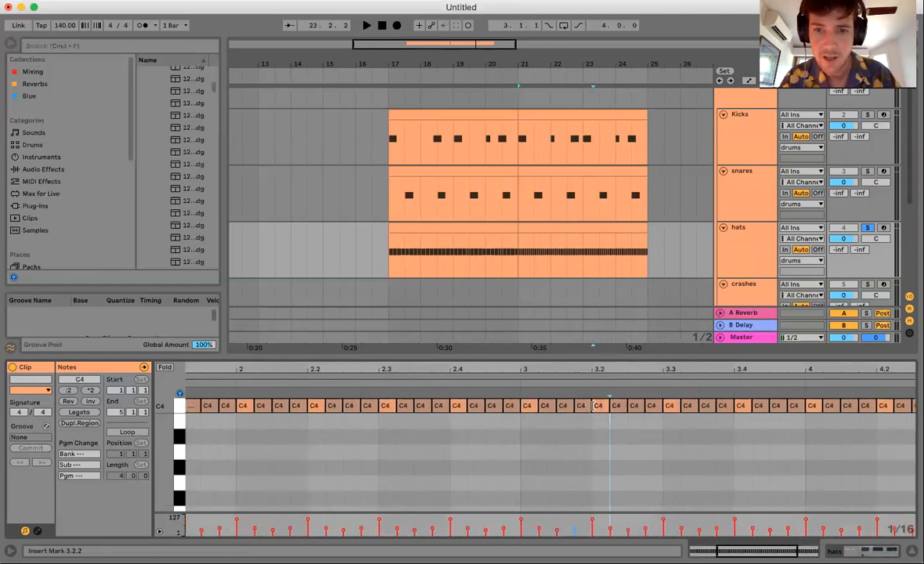
{"action": "left_click", "coordinate": [584, 406]}
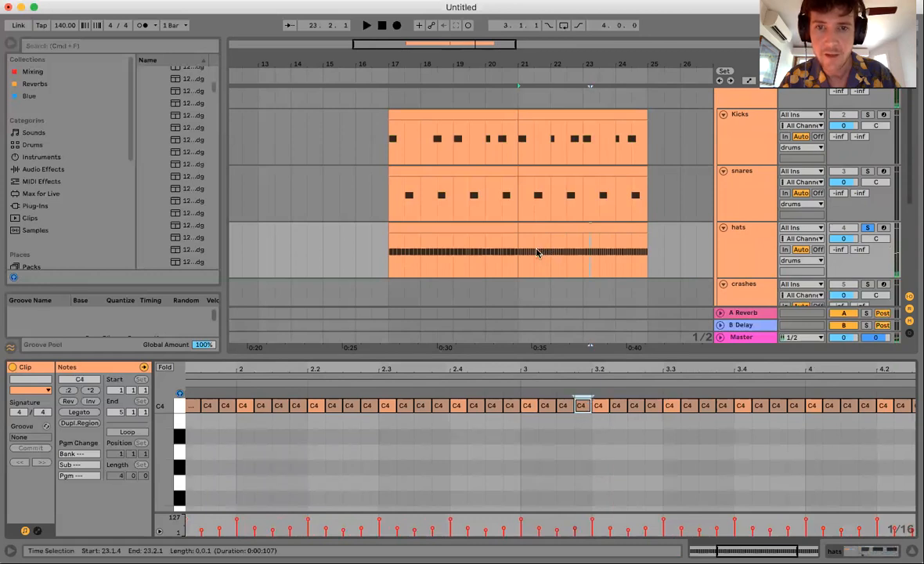
{"action": "left_click", "coordinate": [537, 252]}
{"action": "key", "text": "space"}
{"action": "key", "text": "space"}
{"action": "key", "text": "space"}
{"action": "key", "text": "space"}
{"action": "key", "text": "space"}
{"action": "key", "text": "space"}
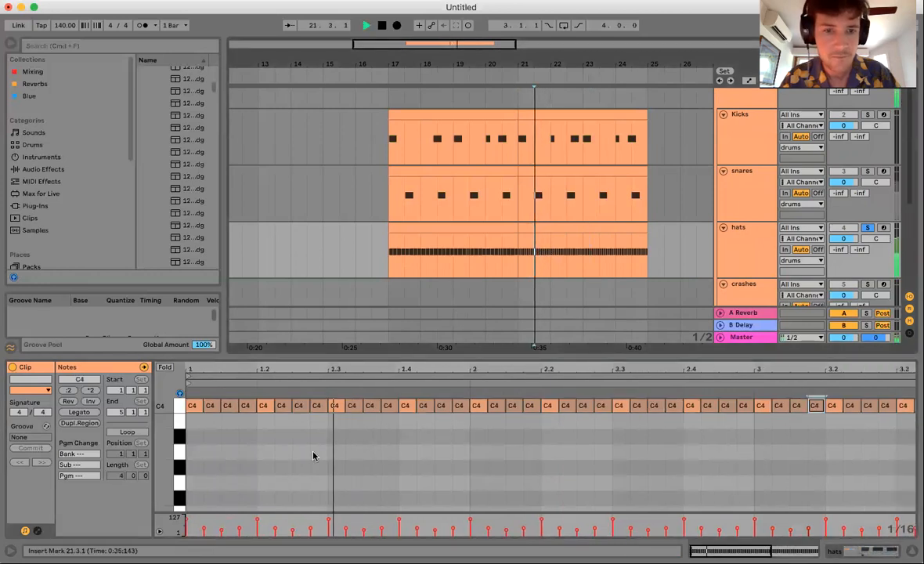
{"action": "left_click", "coordinate": [542, 431]}
{"action": "key", "text": "space"}
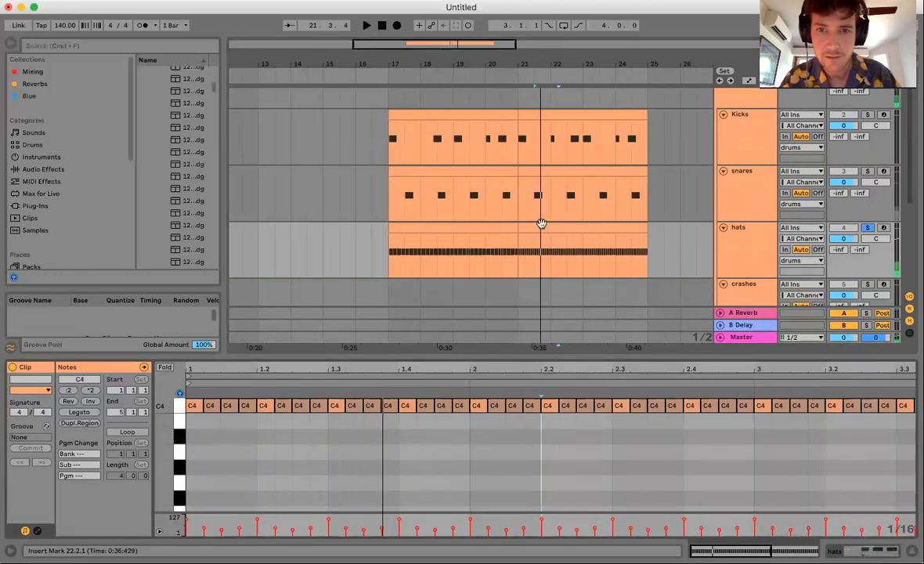
{"action": "left_click", "coordinate": [537, 192]}
{"action": "key", "text": "space"}
{"action": "left_click", "coordinate": [534, 249]}
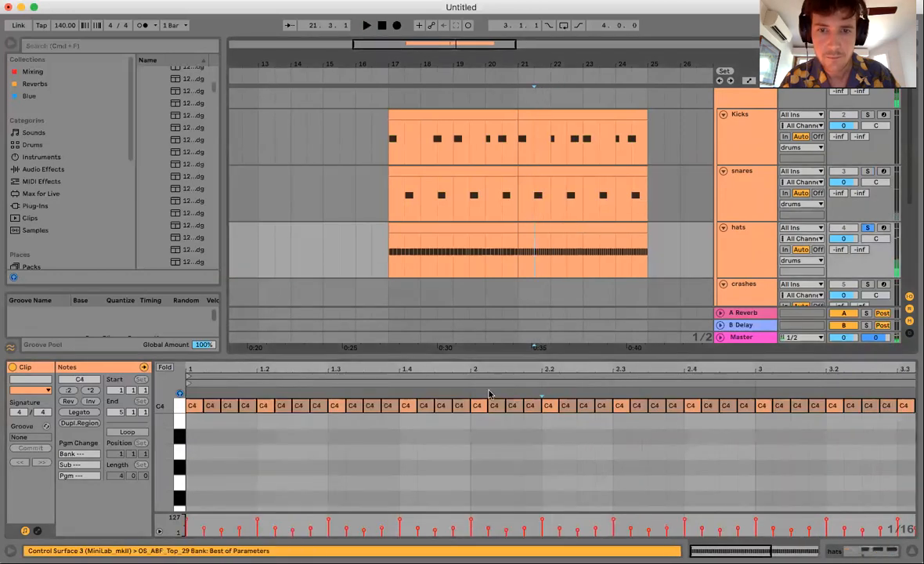
Split the hats sixteenth at 2.1.4 into two thirty-second notes on a 1/32 grid and raise the second note's velocity
{"action": "left_click", "coordinate": [535, 405]}
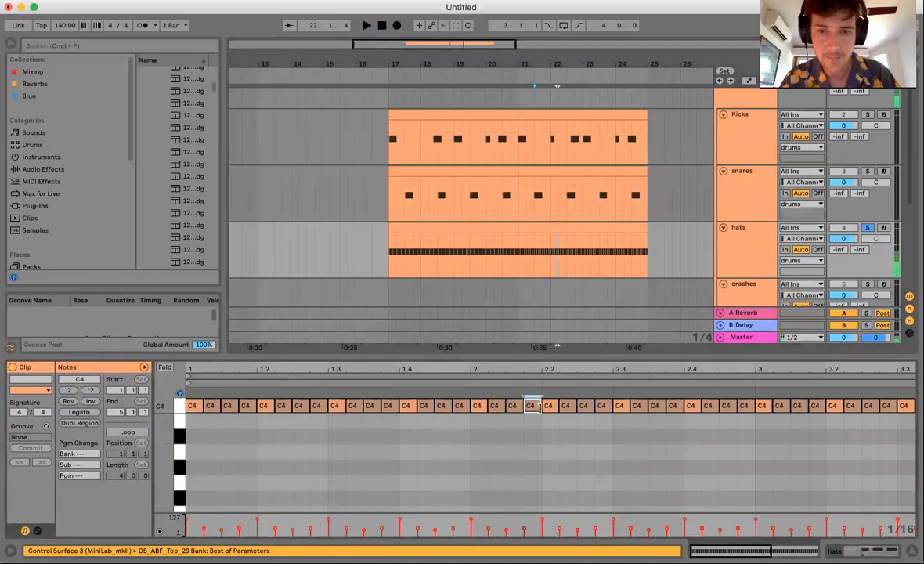
{"action": "scroll", "coordinate": [539, 406], "scroll_direction": "up", "scroll_amount": 3}
{"action": "left_click_drag", "start_coordinate": [539, 406], "coordinate": [528, 406]}
{"action": "key", "text": "super+d"}
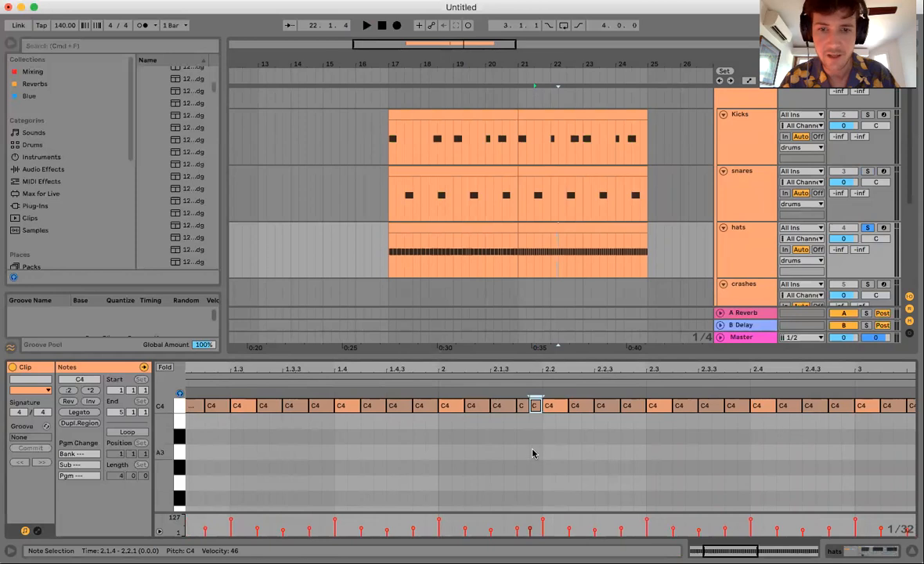
{"action": "left_click", "coordinate": [521, 405], "text": "shift"}
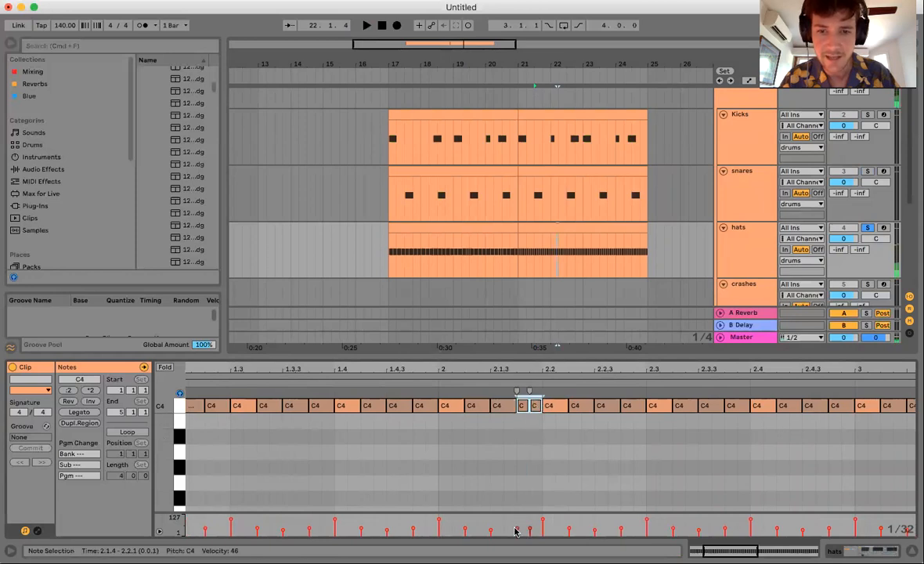
{"action": "left_click_drag", "start_coordinate": [530, 523], "coordinate": [532, 522]}
Copy the two thirty-seconds to 2.1.3 and ramp the four notes' velocities upward from 55 to 88
{"action": "left_click_drag", "start_coordinate": [517, 424], "coordinate": [537, 404]}
{"action": "key", "text": "super+c"}
{"action": "left_click", "coordinate": [495, 424]}
{"action": "key", "text": "super+v"}
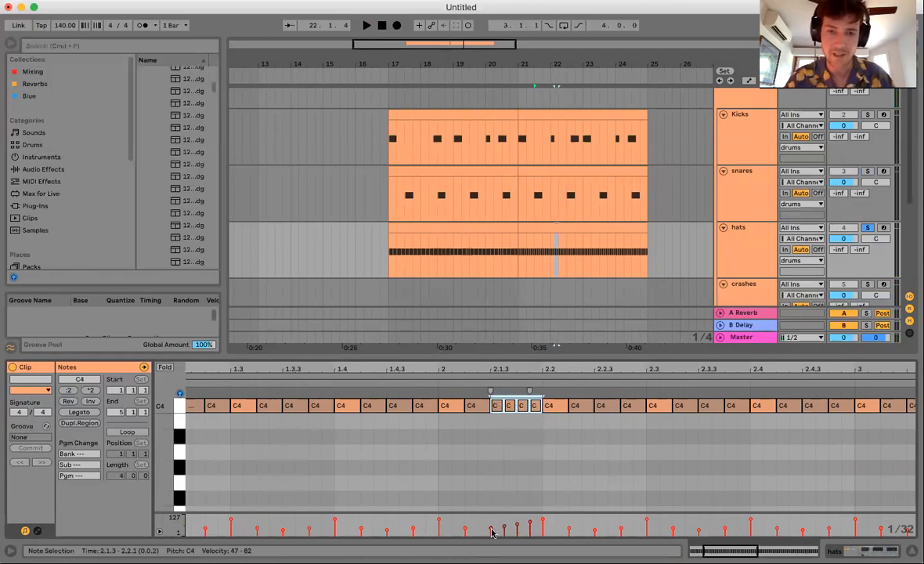
{"action": "left_click_drag", "start_coordinate": [533, 523], "coordinate": [546, 521]}
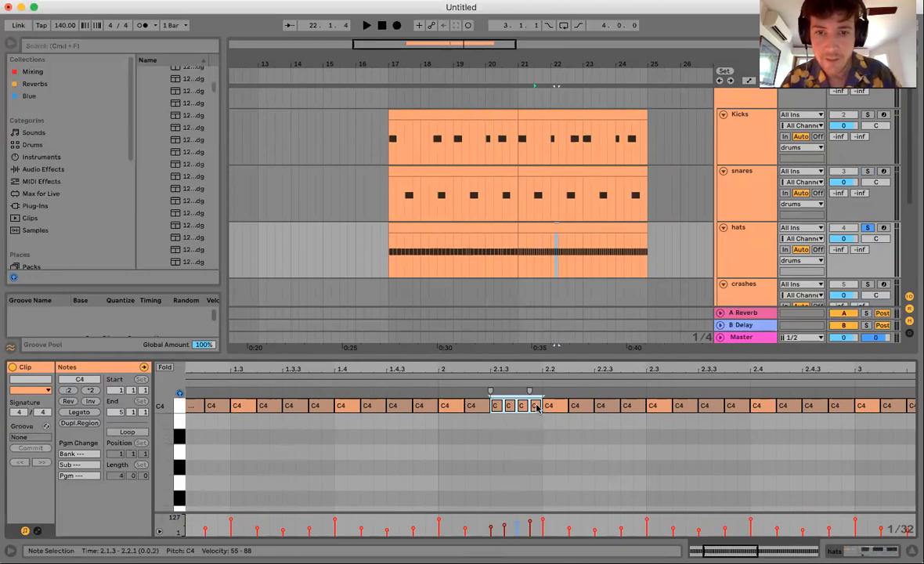
Move the four-note roll to 2.2.3 and rebuild four thirty-seconds with rising velocities in the gap at 2.1.3
{"action": "left_click_drag", "start_coordinate": [537, 407], "coordinate": [639, 419]}
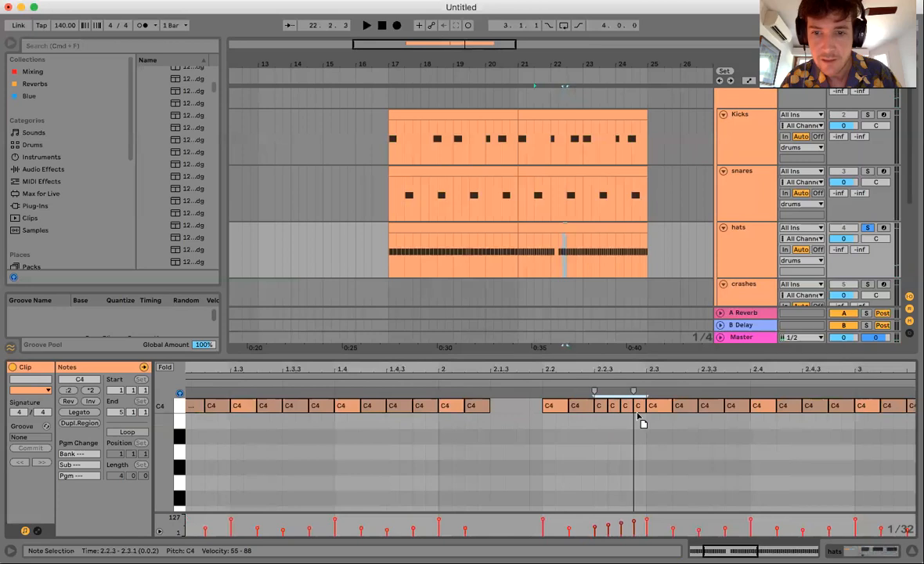
{"action": "double_click", "coordinate": [494, 411]}
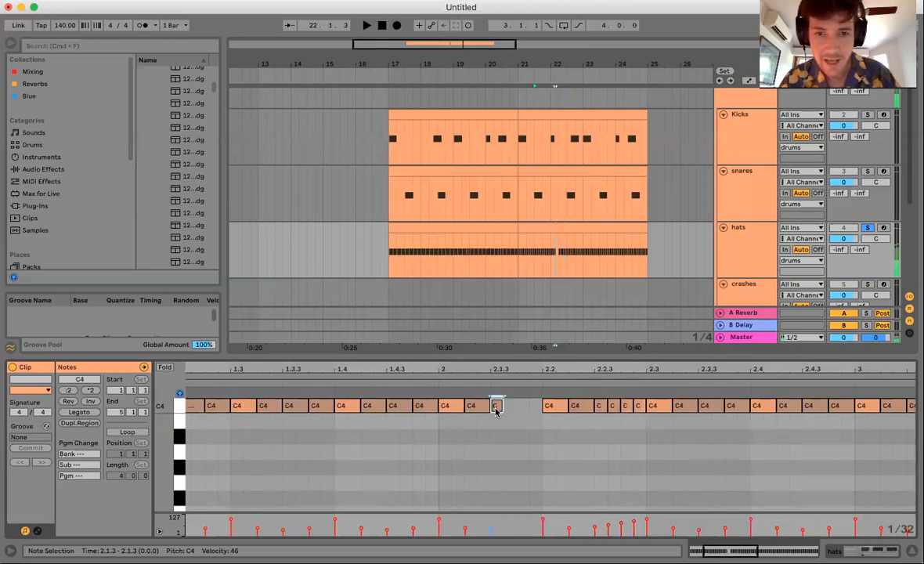
{"action": "key", "text": "super+d"}
{"action": "key", "text": "super+d"}
{"action": "key", "text": "super+d"}
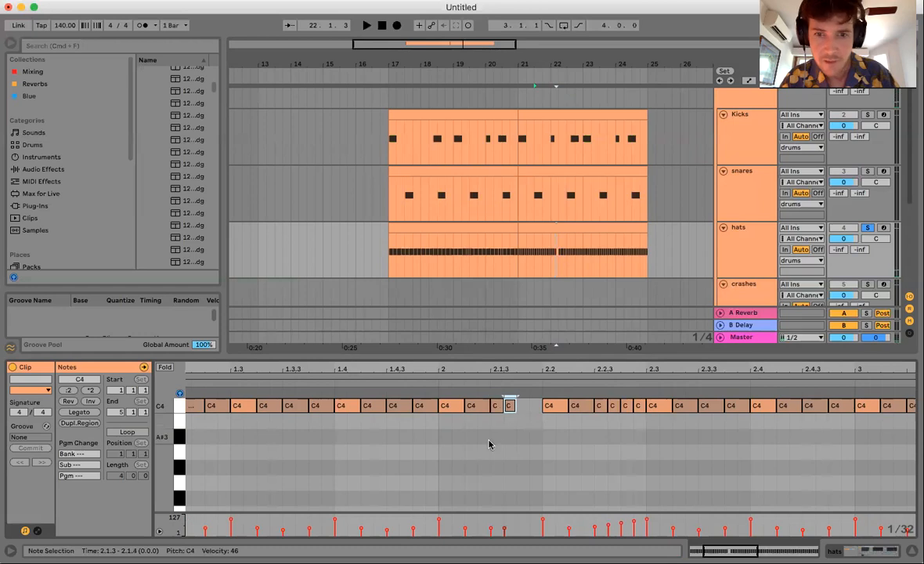
{"action": "left_click_drag", "start_coordinate": [493, 425], "coordinate": [540, 388]}
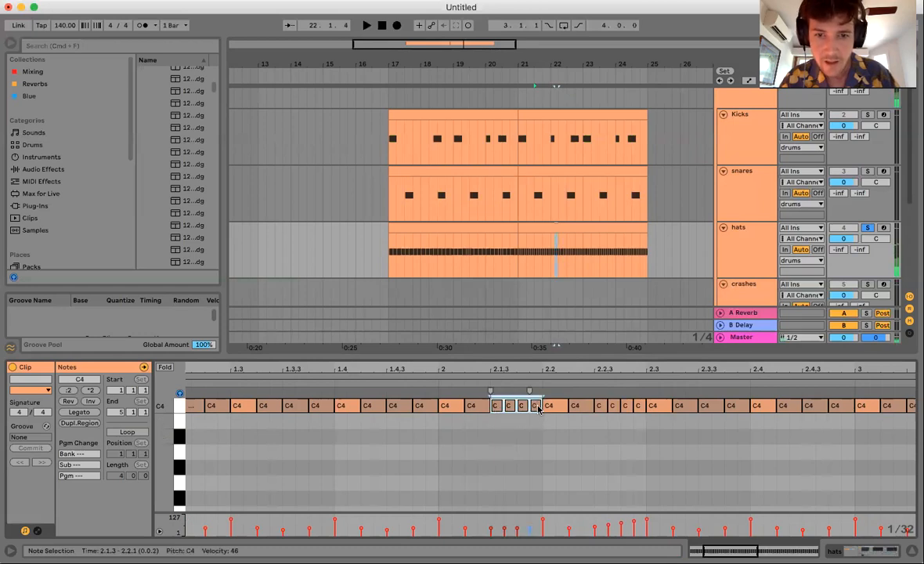
{"action": "left_click_drag", "start_coordinate": [487, 533], "coordinate": [532, 518]}
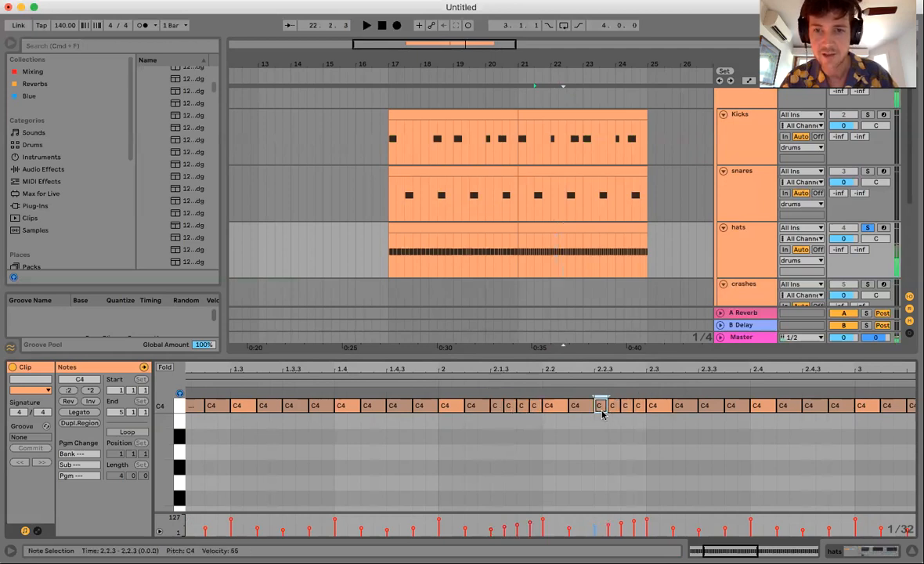
Duplicate the hats of beats 2.1 and 2.2 over the rest of bar 2, and duplicate bar 2 over bar 3
{"action": "left_click_drag", "start_coordinate": [444, 425], "coordinate": [624, 397]}
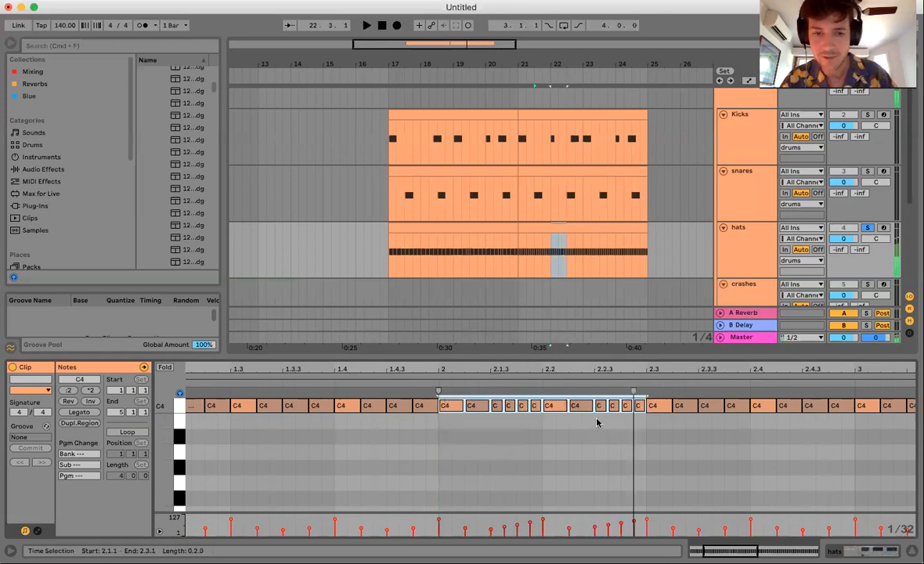
{"action": "key", "text": "ctrl+d"}
{"action": "left_click_drag", "start_coordinate": [446, 370], "coordinate": [446, 330]}
{"action": "left_click_drag", "start_coordinate": [371, 424], "coordinate": [568, 345]}
{"action": "key", "text": "ctrl+d"}
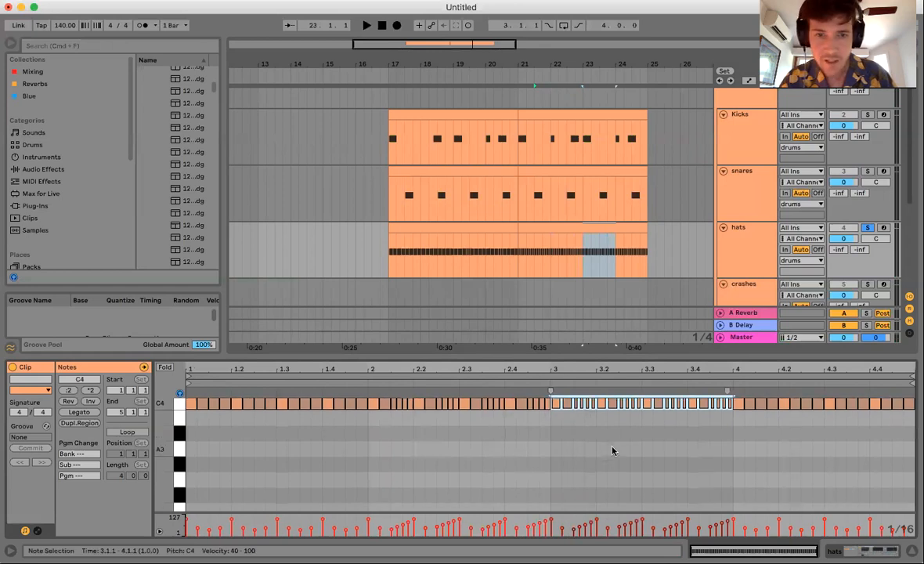
Copy the bar 2 hats to the start of the clip and duplicate them bar by bar through bar 4
{"action": "scroll", "coordinate": [609, 429], "scroll_direction": "up", "scroll_amount": 3}
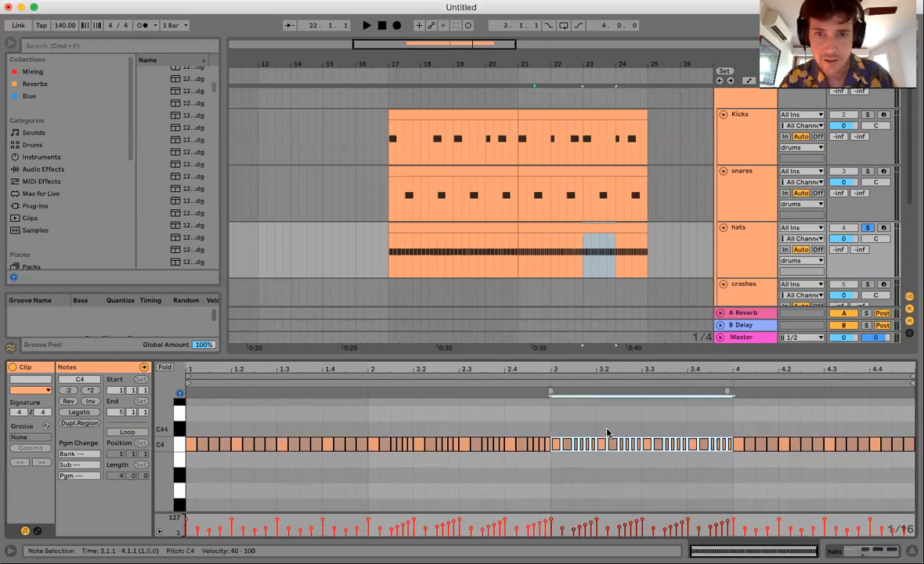
{"action": "left_click_drag", "start_coordinate": [373, 461], "coordinate": [549, 354]}
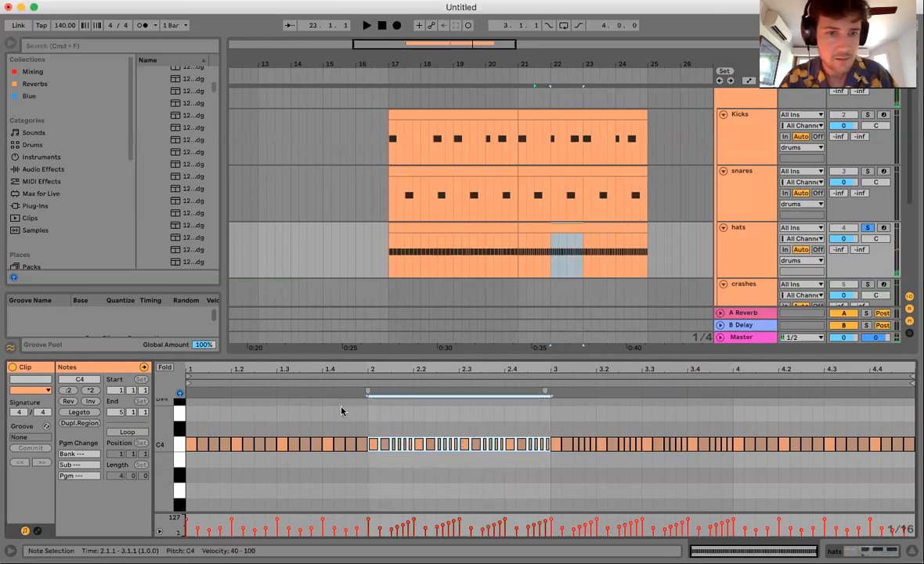
{"action": "left_click", "coordinate": [197, 465]}
{"action": "key", "text": "Left"}
{"action": "key", "text": "super+v"}
{"action": "key", "text": "super+d"}
{"action": "key", "text": "super+d"}
{"action": "key", "text": "super+d"}
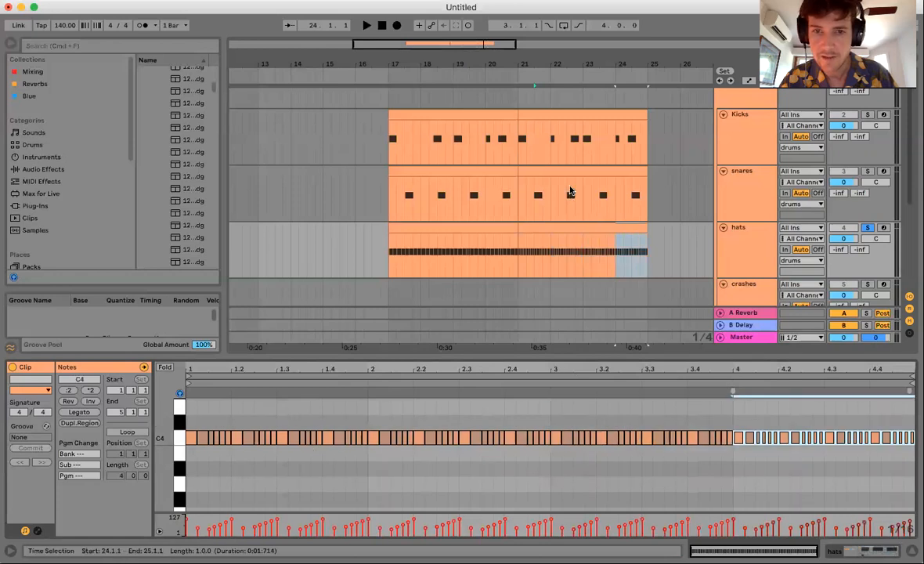
Delete the hats from bar 23 onward and duplicate the two-bar hats clip at bar 21 to bar 23
{"action": "left_click_drag", "start_coordinate": [583, 253], "coordinate": [669, 252]}
{"action": "key", "text": "Delete"}
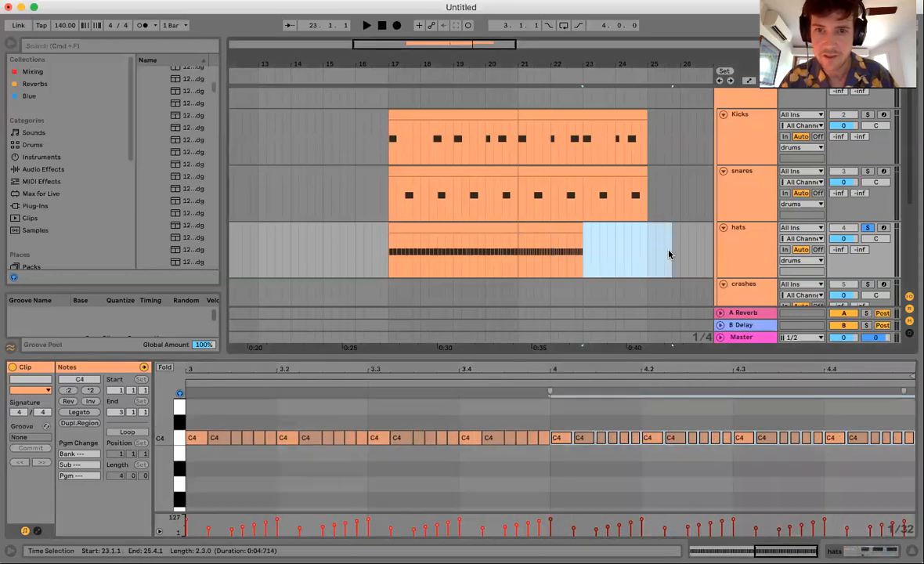
{"action": "left_click", "coordinate": [553, 228]}
{"action": "key", "text": "super+d"}
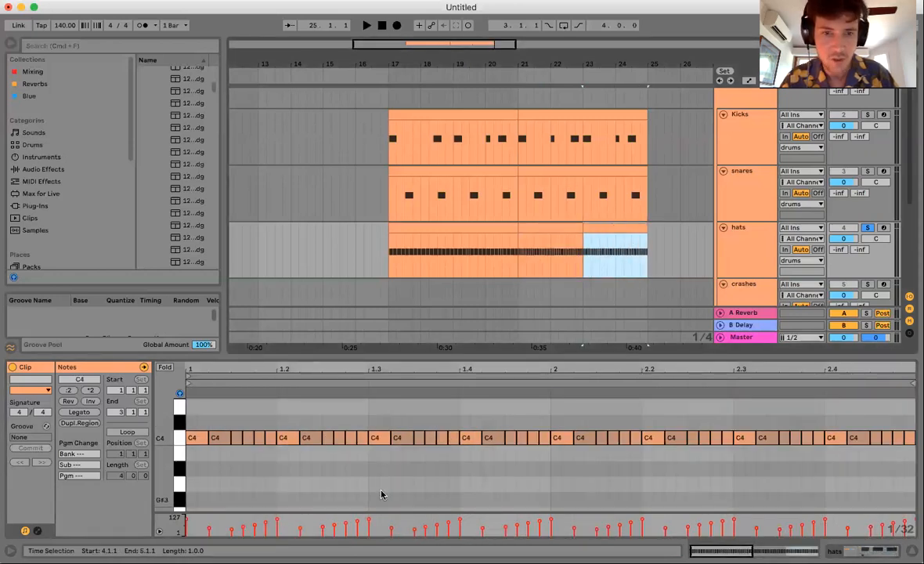
In the hats clip at bar 23, shorten the note at 1.3 to a 1/64 note and duplicate it to fill the beat up to 1.4
{"action": "left_click", "coordinate": [368, 418]}
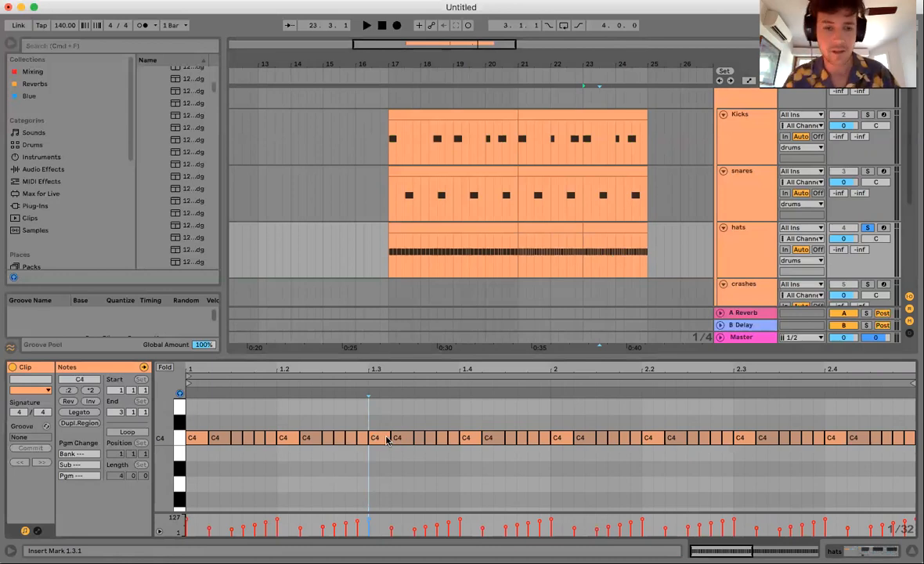
{"action": "key", "text": "super+1"}
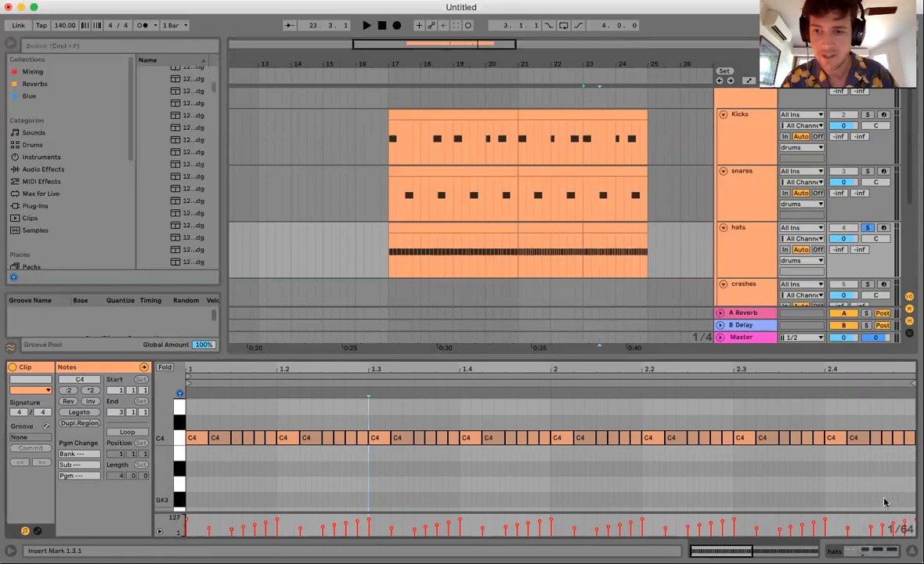
{"action": "left_click_drag", "start_coordinate": [387, 433], "coordinate": [370, 437]}
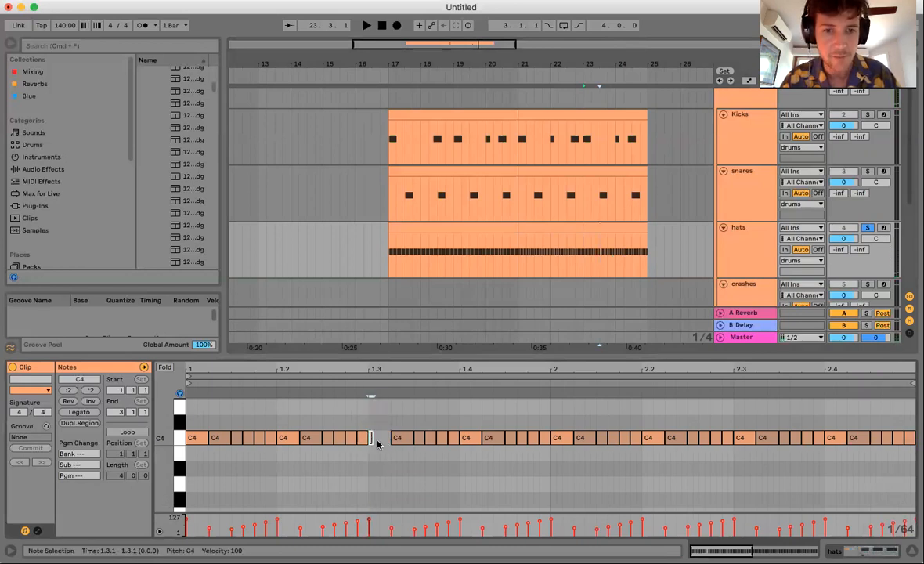
{"action": "key", "text": "super+d"}
{"action": "key", "text": "super+d"}
{"action": "key", "text": "super+d"}
{"action": "key", "text": "super+d"}
{"action": "key", "text": "super+d"}
{"action": "key", "text": "super+d"}
{"action": "key", "text": "super+d"}
{"action": "key", "text": "super+d"}
{"action": "key", "text": "super+d"}
{"action": "key", "text": "super+d"}
{"action": "key", "text": "super+d"}
{"action": "key", "text": "super+d"}
{"action": "key", "text": "super+d"}
{"action": "key", "text": "super+d"}
{"action": "key", "text": "super+d"}
{"action": "key", "text": "super+d"}
{"action": "key", "text": "super+d"}
{"action": "key", "text": "super+d"}
{"action": "key", "text": "super+d"}
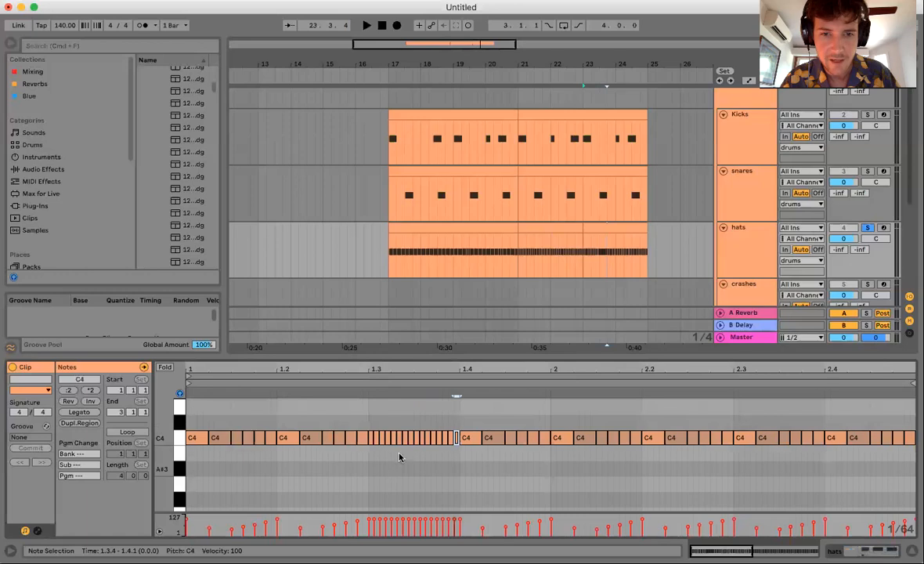
Ramp the 1/64 roll's velocities downward from the accented first note to 25 and select all the roll's notes
{"action": "left_click_drag", "start_coordinate": [374, 448], "coordinate": [459, 390]}
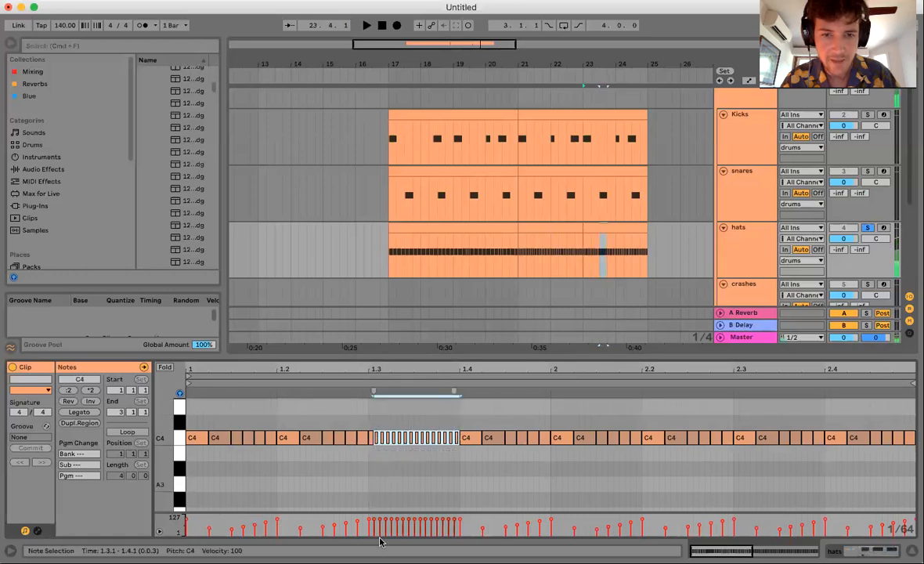
{"action": "mouse_move", "coordinate": [374, 526]}
{"action": "left_mouse_down"}
{"action": "mouse_move", "coordinate": [453, 533]}
{"action": "mouse_move", "coordinate": [458, 523]}
{"action": "left_mouse_up"}
{"action": "left_click_drag", "start_coordinate": [368, 454], "coordinate": [462, 399]}
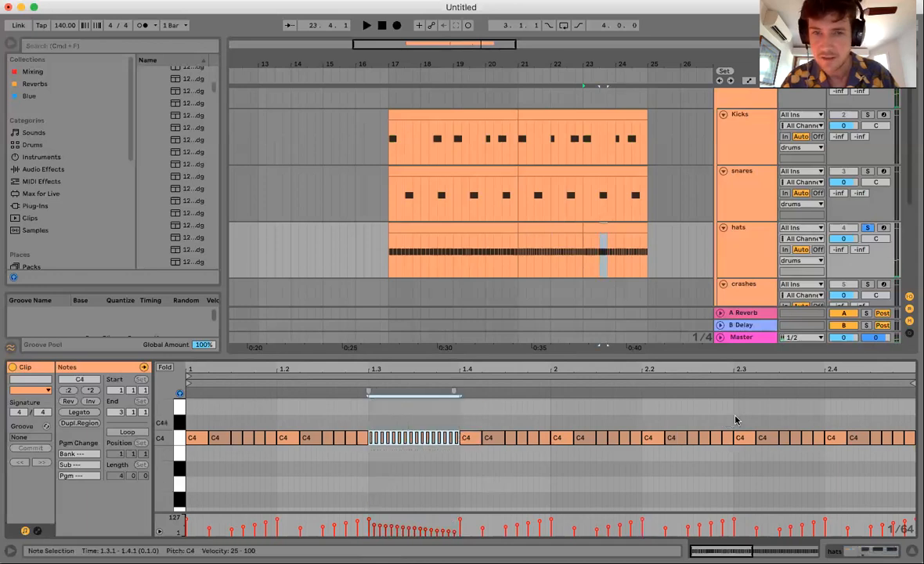
Paste the copied hi-hat roll at 2.3 in the hats clip and turn off the hats track's solo
{"action": "left_click", "coordinate": [735, 420]}
{"action": "key", "text": "ctrl+v"}
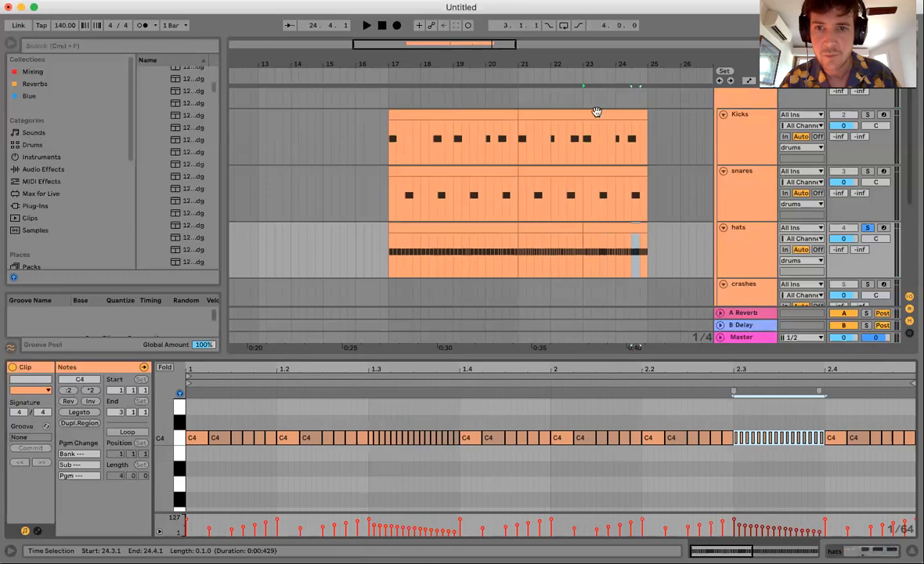
{"action": "left_click_drag", "start_coordinate": [614, 68], "coordinate": [613, 52]}
{"action": "left_click", "coordinate": [868, 227]}
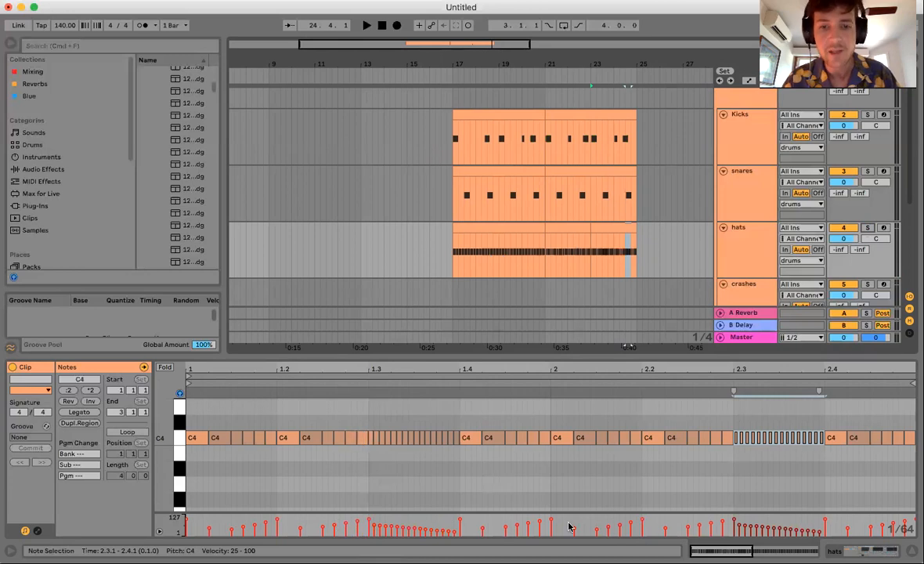
{"action": "left_click_drag", "start_coordinate": [557, 262], "coordinate": [634, 267]}
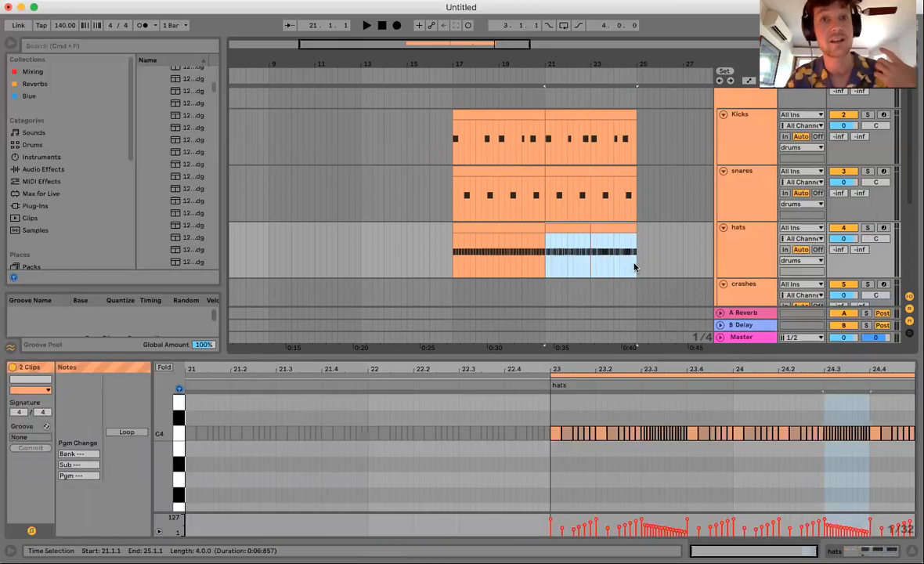
{"action": "left_click_drag", "start_coordinate": [558, 266], "coordinate": [636, 247]}
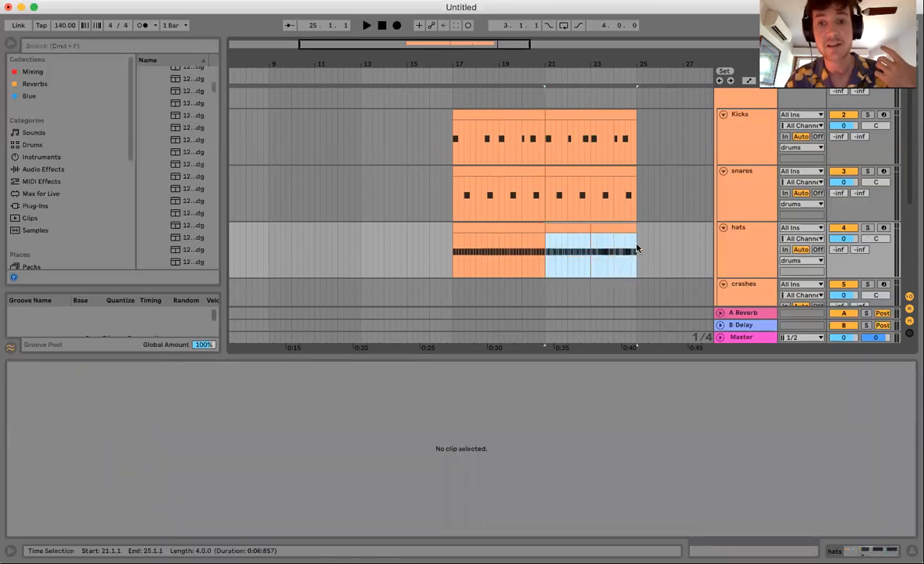
{"action": "left_click_drag", "start_coordinate": [582, 357], "coordinate": [582, 521]}
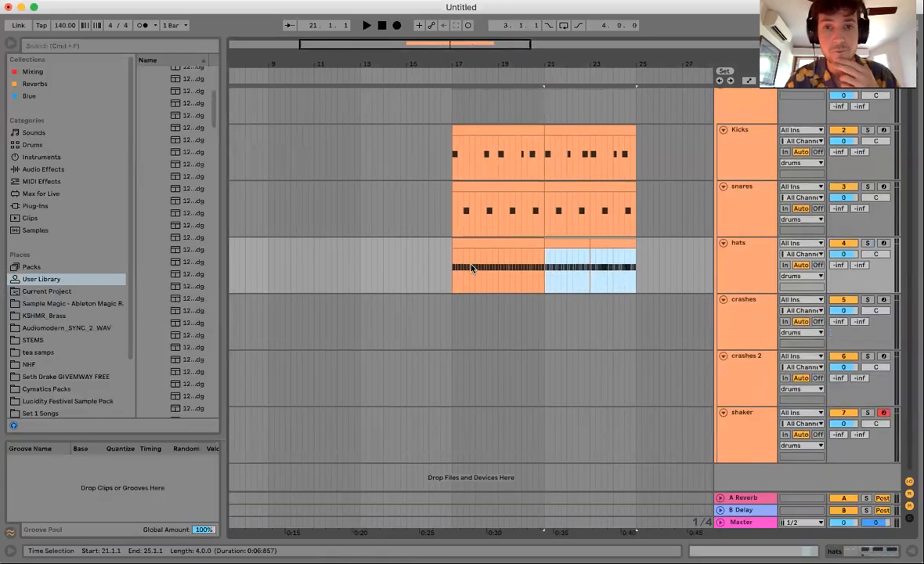
{"action": "left_click_drag", "start_coordinate": [475, 271], "coordinate": [374, 284]}
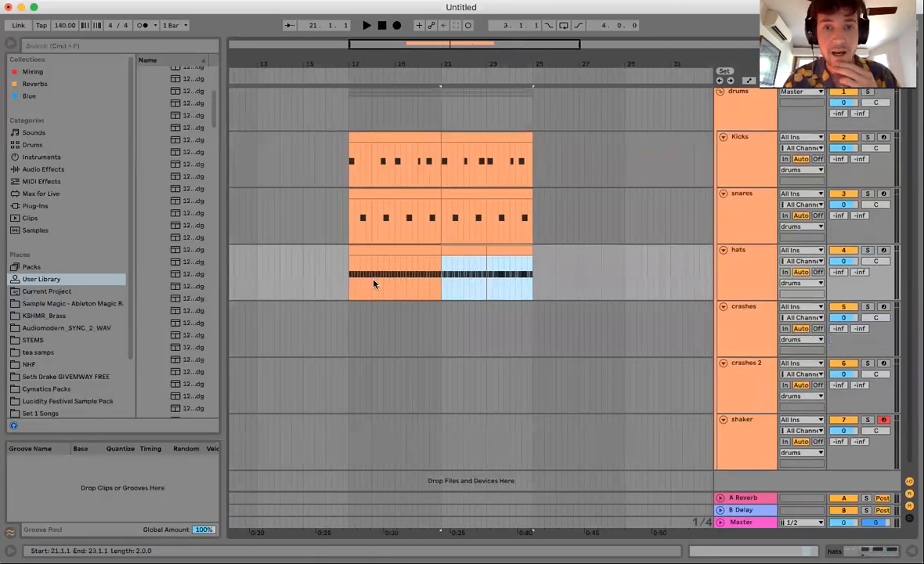
{"action": "left_click", "coordinate": [350, 337]}
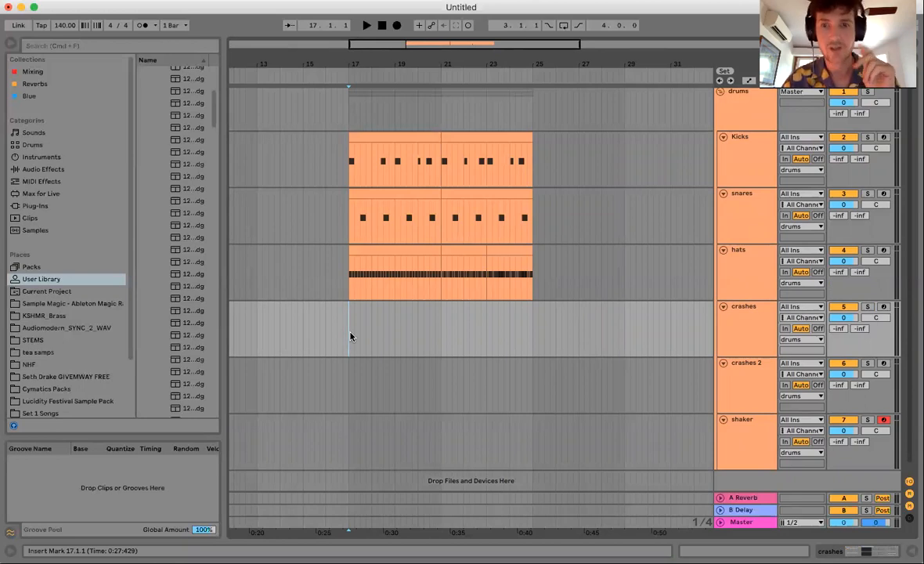
{"action": "left_click", "coordinate": [346, 276]}
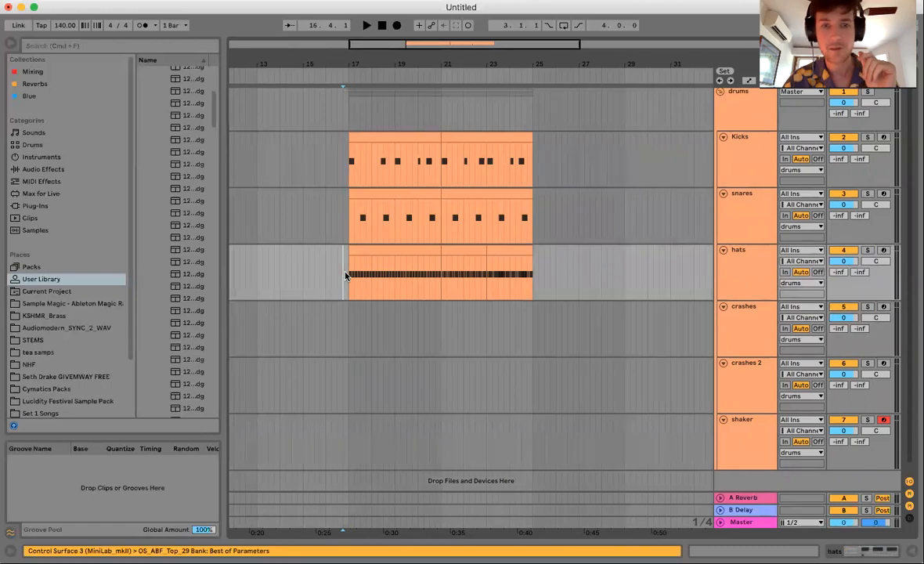
{"action": "left_click_drag", "start_coordinate": [446, 275], "coordinate": [530, 280]}
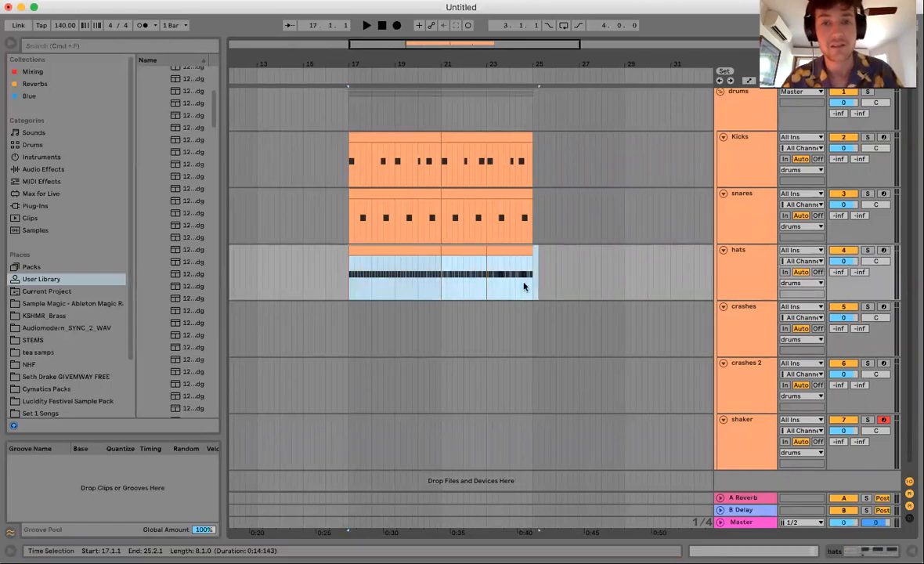
{"action": "left_click", "coordinate": [354, 288]}
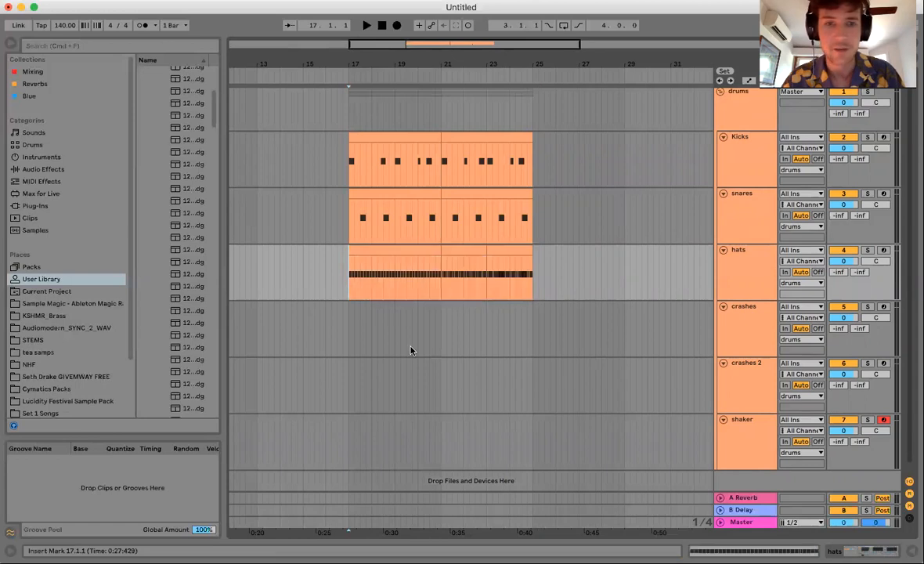
{"action": "left_click_drag", "start_coordinate": [340, 58], "coordinate": [368, 63]}
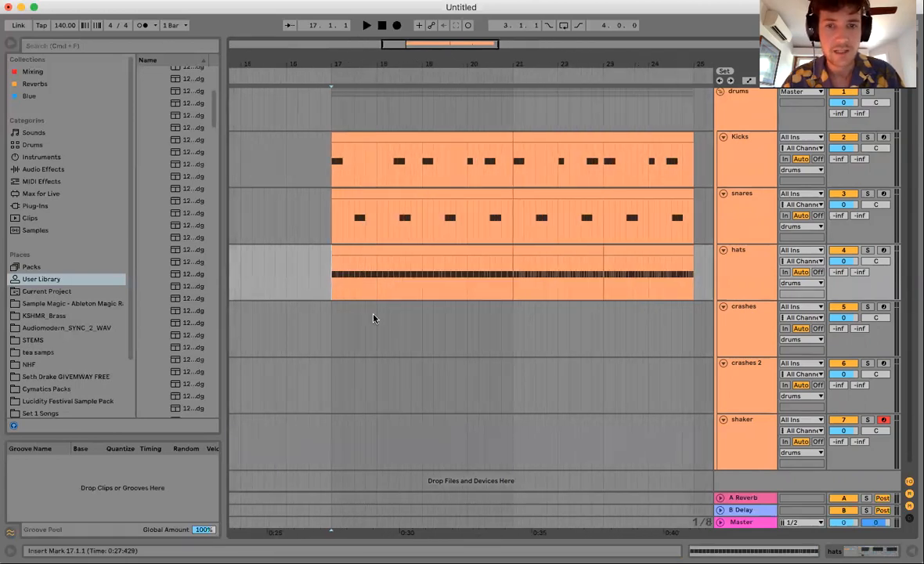
{"action": "left_click", "coordinate": [347, 328]}
{"action": "left_click_drag", "start_coordinate": [347, 329], "coordinate": [514, 329]}
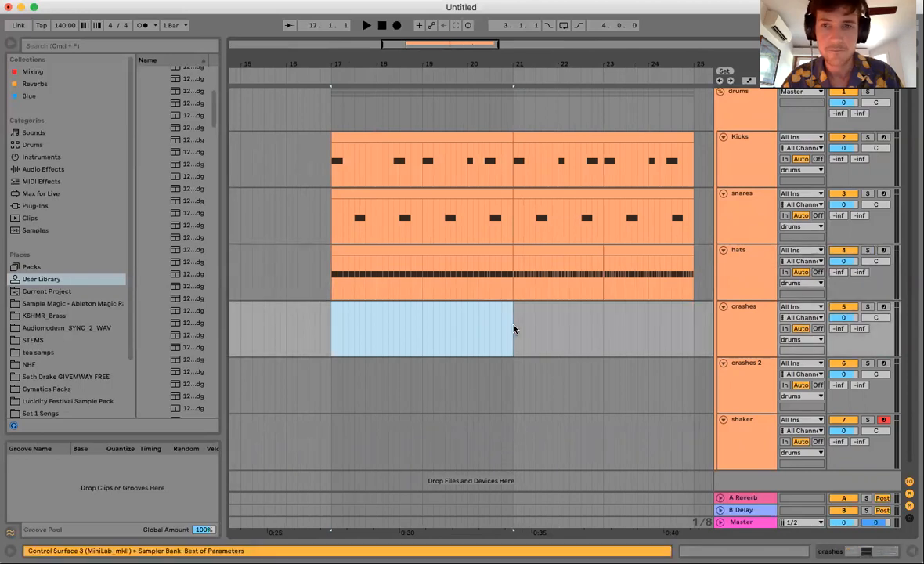
Insert a new MIDI track directly below the hats track and select it
{"action": "left_click", "coordinate": [552, 274]}
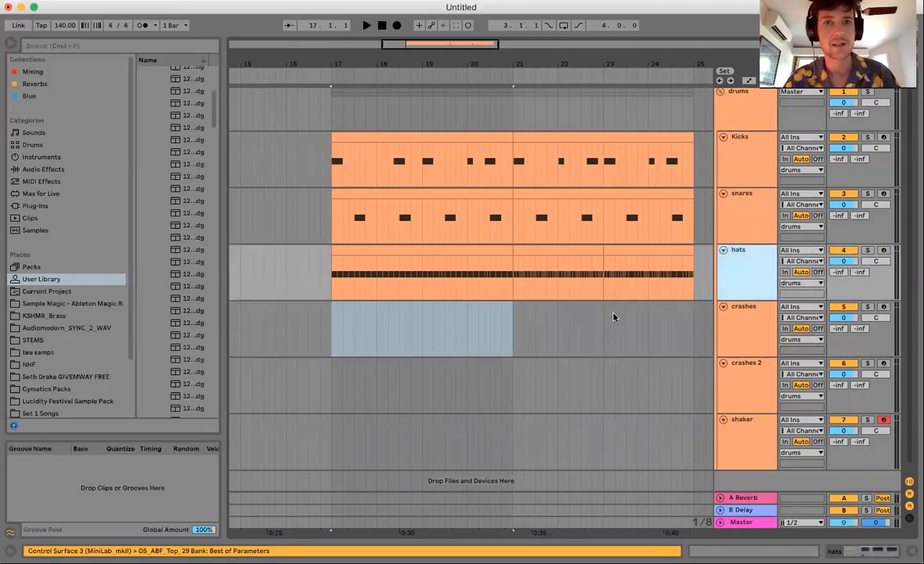
{"action": "key", "text": "super+shift+t"}
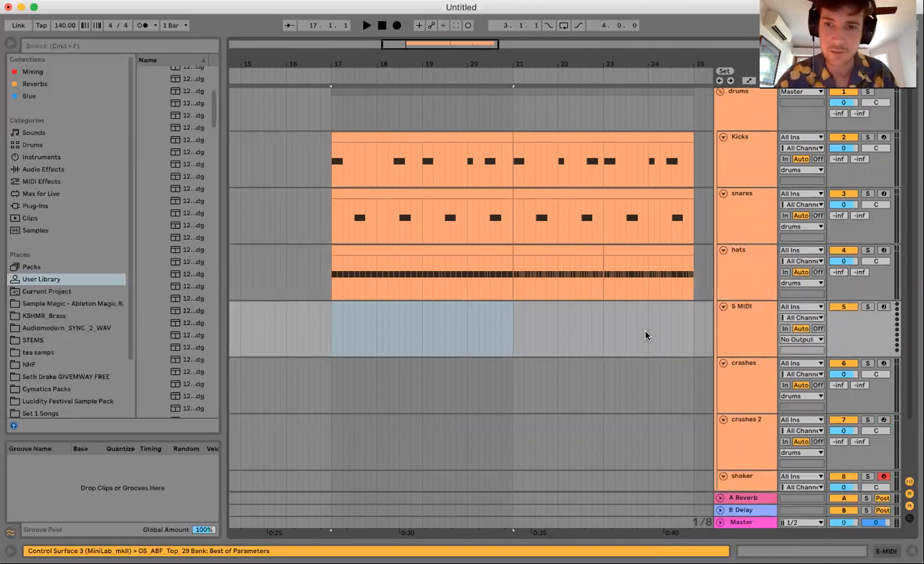
{"action": "left_click", "coordinate": [771, 317]}
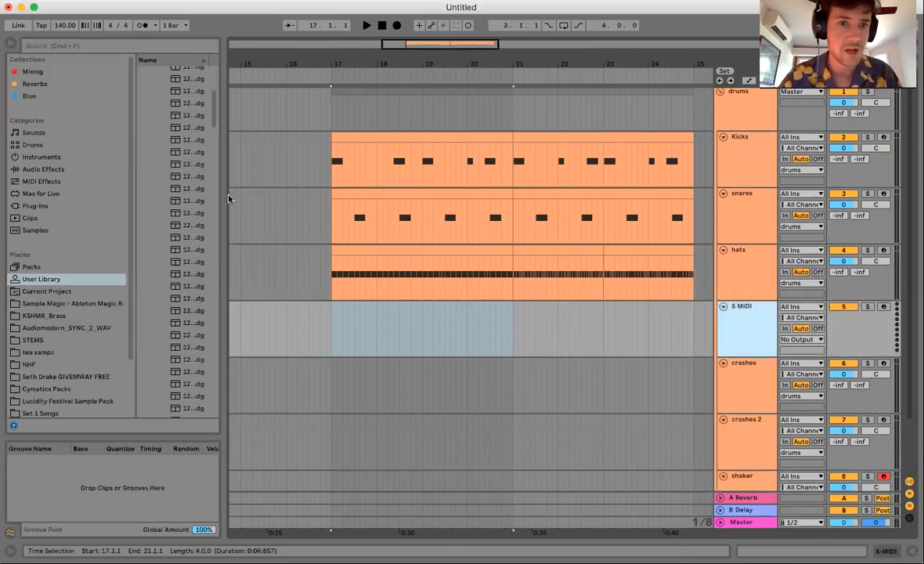
Search the User Library for "open" and load the 128 Drums HAT OPEN Jan 09.adg rack onto the new MIDI track
{"action": "left_click_drag", "start_coordinate": [225, 197], "coordinate": [306, 199]}
{"action": "left_click", "coordinate": [142, 46]}
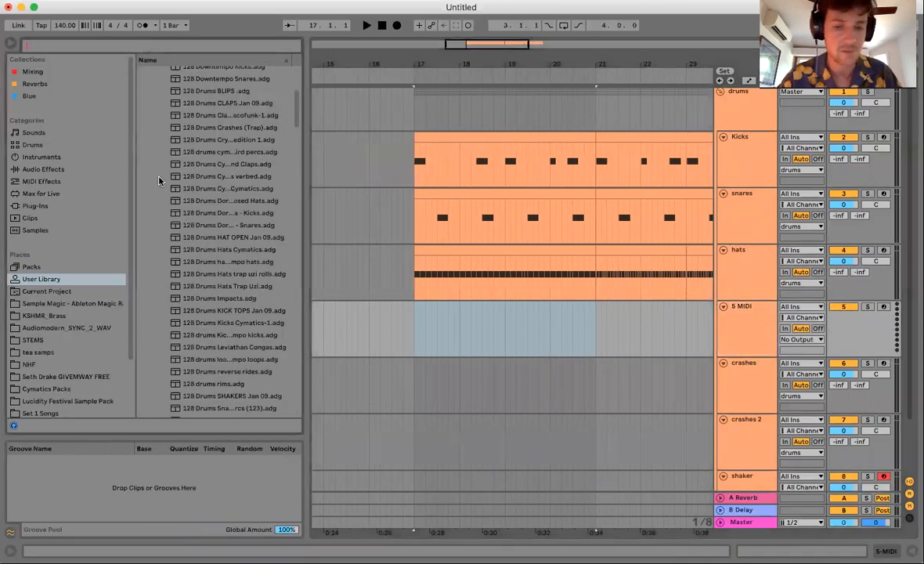
{"action": "type", "text": "open"}
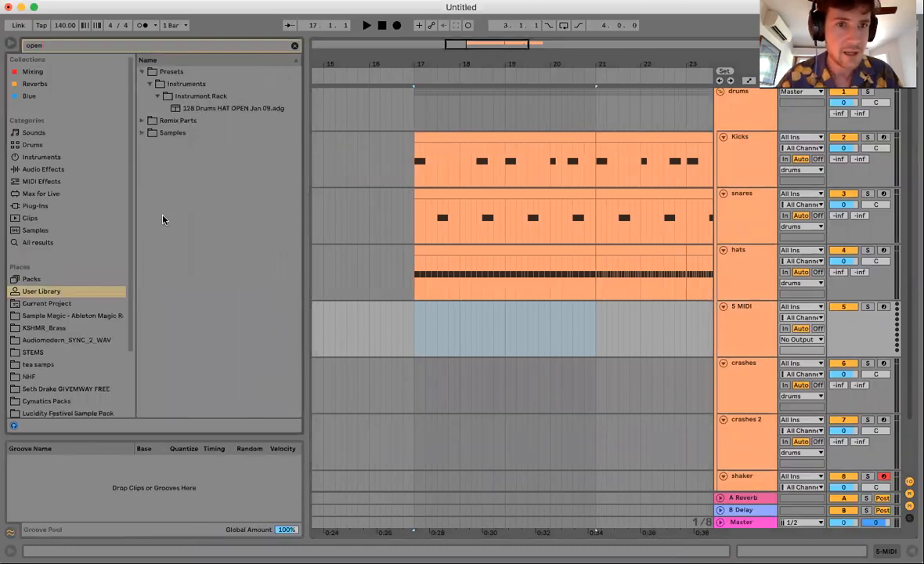
{"action": "left_click_drag", "start_coordinate": [172, 110], "coordinate": [334, 324]}
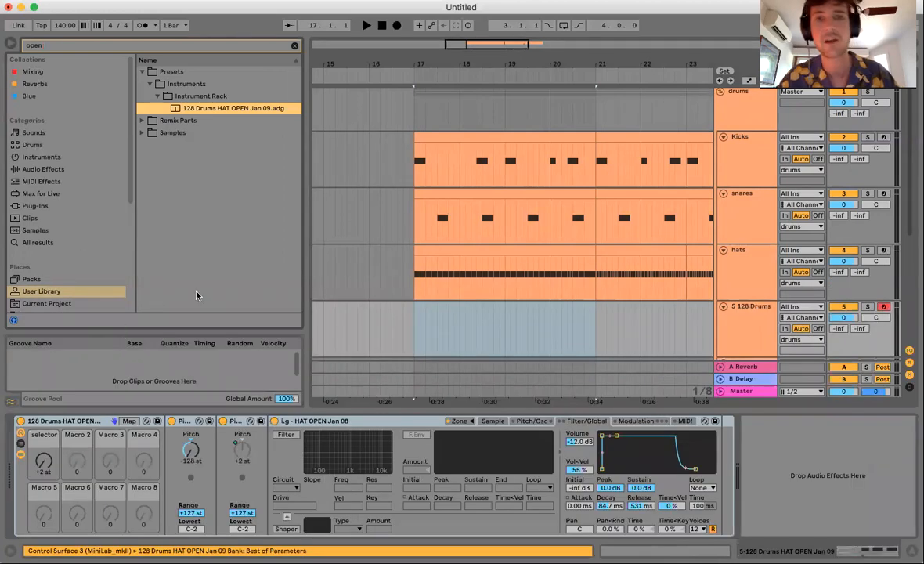
Delete both Pitch devices from the open-hat rack and show the sampler's Pitch/Osc settings
{"action": "left_click", "coordinate": [185, 422]}
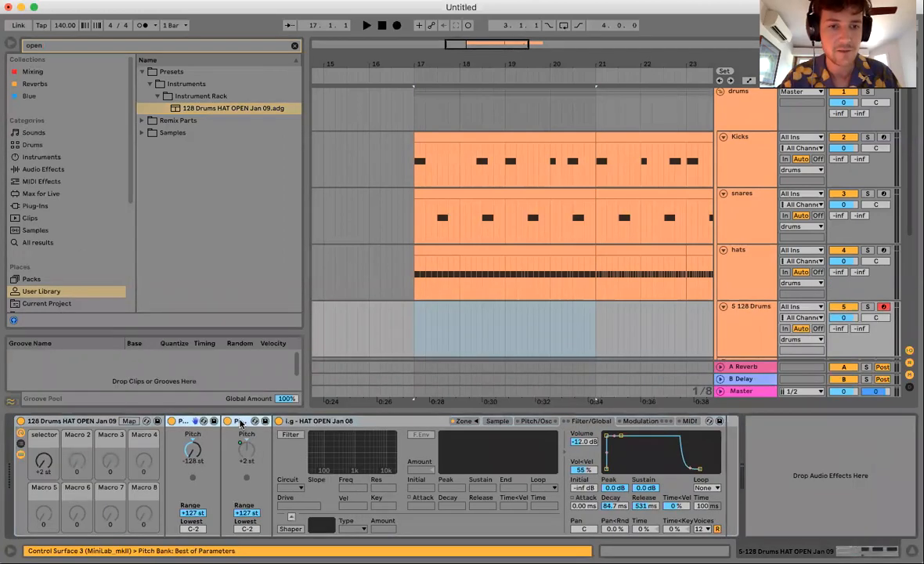
{"action": "left_click", "coordinate": [240, 421], "text": "shift"}
{"action": "key", "text": "Delete"}
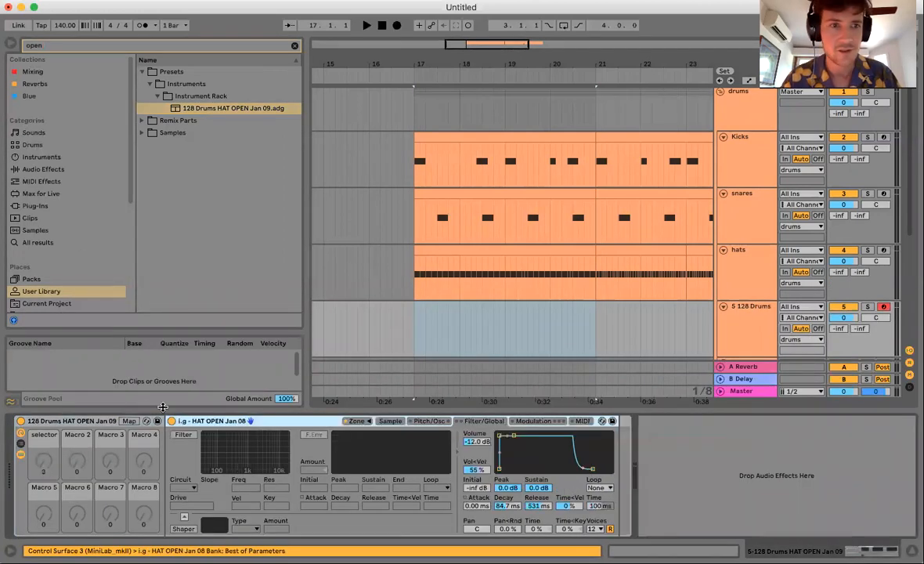
{"action": "left_click", "coordinate": [391, 422]}
{"action": "left_click", "coordinate": [427, 421]}
Create an empty one-bar MIDI clip on the open-hat track from bar 17 to bar 18
{"action": "scroll", "coordinate": [426, 303], "scroll_direction": "down", "scroll_amount": 2}
{"action": "left_click", "coordinate": [408, 281]}
{"action": "left_click_drag", "start_coordinate": [427, 64], "coordinate": [426, 100]}
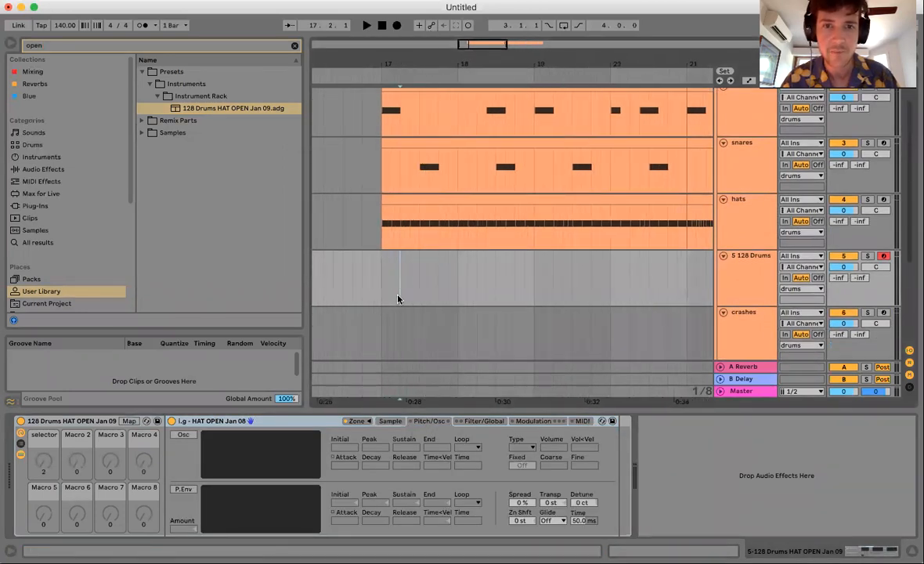
{"action": "left_click_drag", "start_coordinate": [380, 291], "coordinate": [534, 291]}
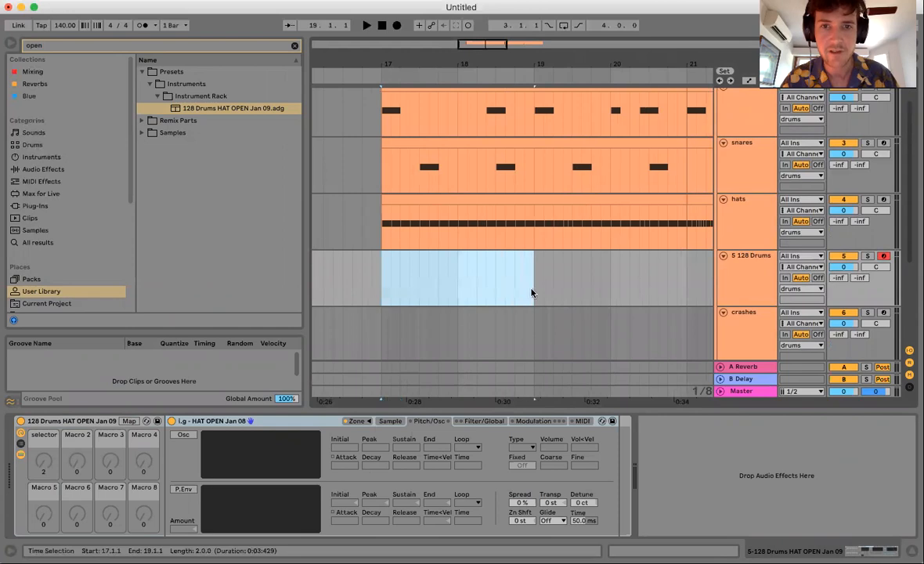
{"action": "scroll", "coordinate": [461, 301], "scroll_direction": "up", "scroll_amount": 2}
{"action": "left_click_drag", "start_coordinate": [384, 313], "coordinate": [465, 317]}
{"action": "key", "text": "super+shift+m"}
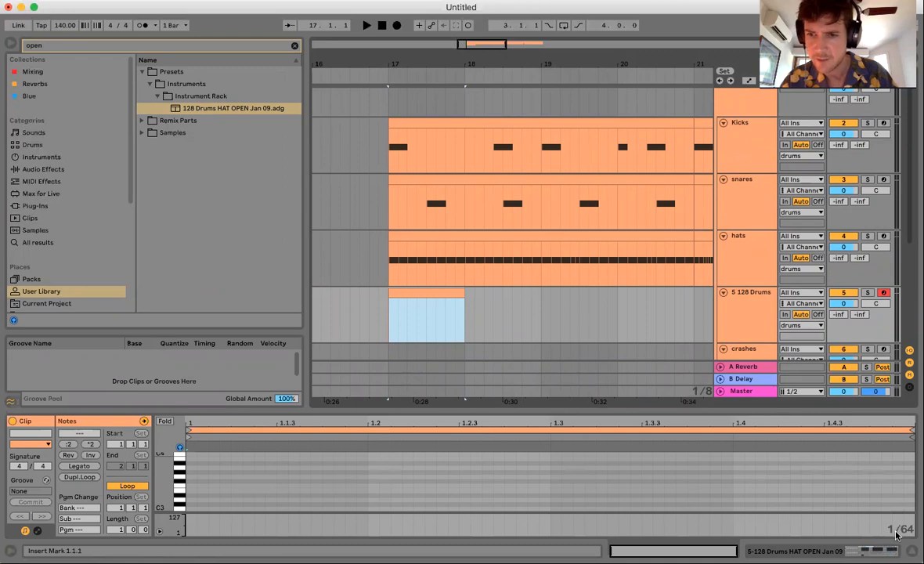
Set the note grid to 1/8 and add an eighth-note open-hat hit on A#3 at 1.4.3
{"action": "left_click", "coordinate": [878, 504]}
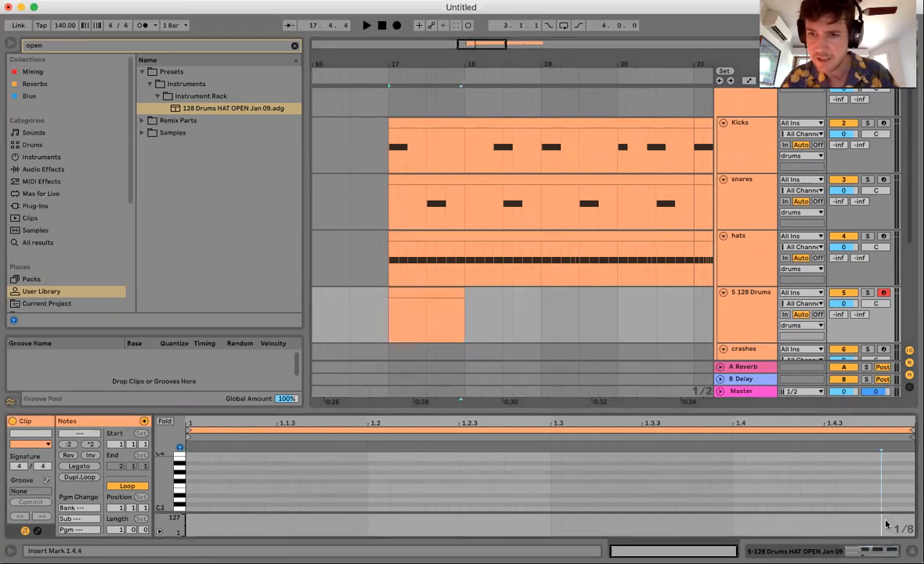
{"action": "left_click", "coordinate": [843, 462]}
{"action": "double_click", "coordinate": [843, 463]}
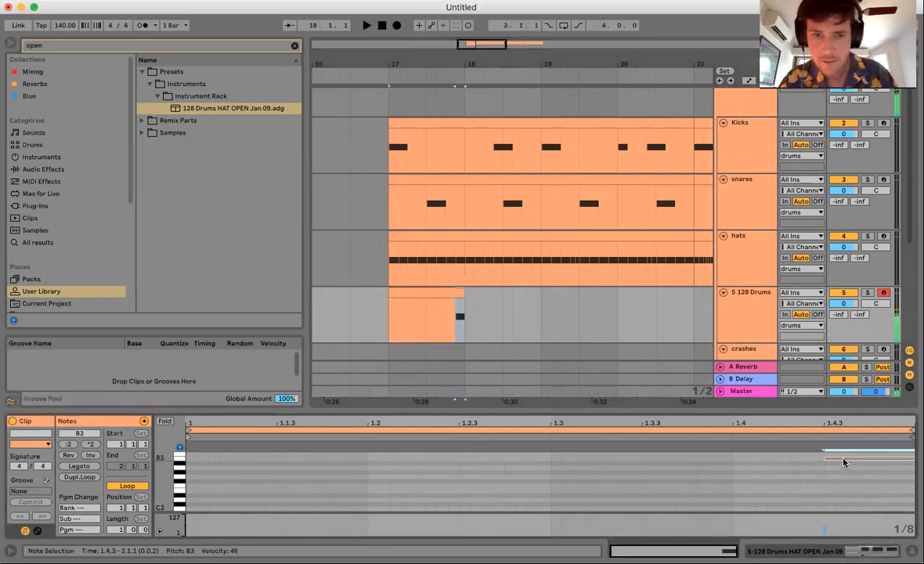
{"action": "key", "text": "Down"}
{"action": "key", "text": "Down"}
{"action": "key", "text": "Up"}
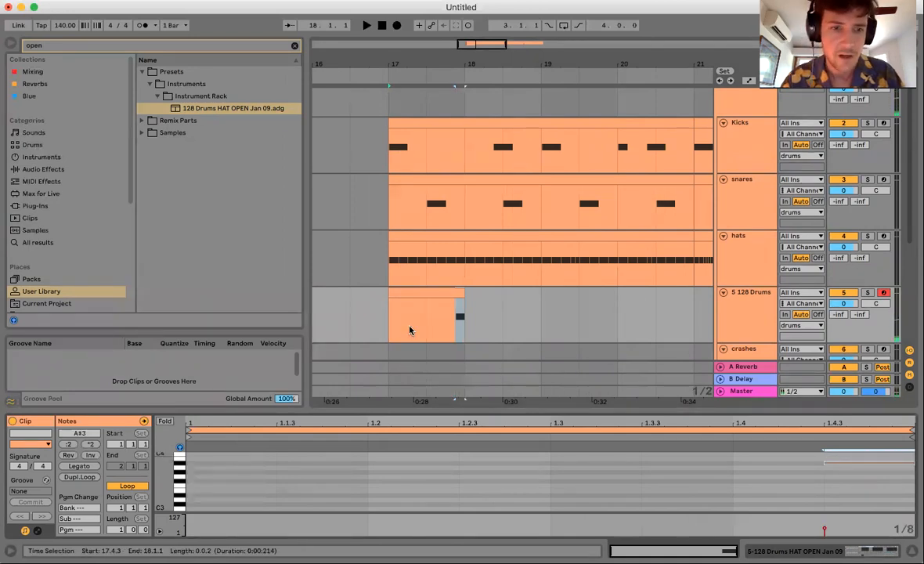
Extend the open-hat pattern into a two-bar clip from bar 17 to 19 with a single hit at 1.4.3
{"action": "left_click_drag", "start_coordinate": [388, 322], "coordinate": [526, 307]}
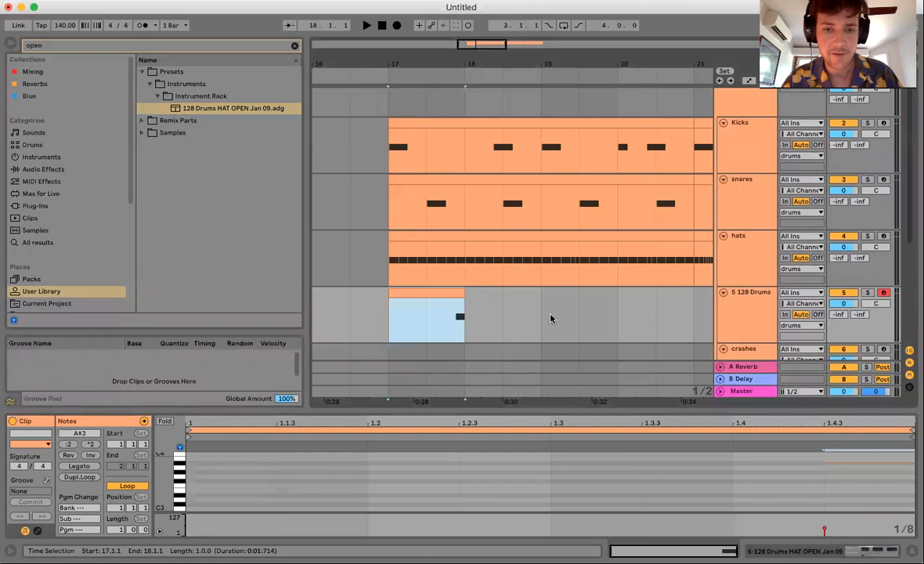
{"action": "key", "text": "super+d"}
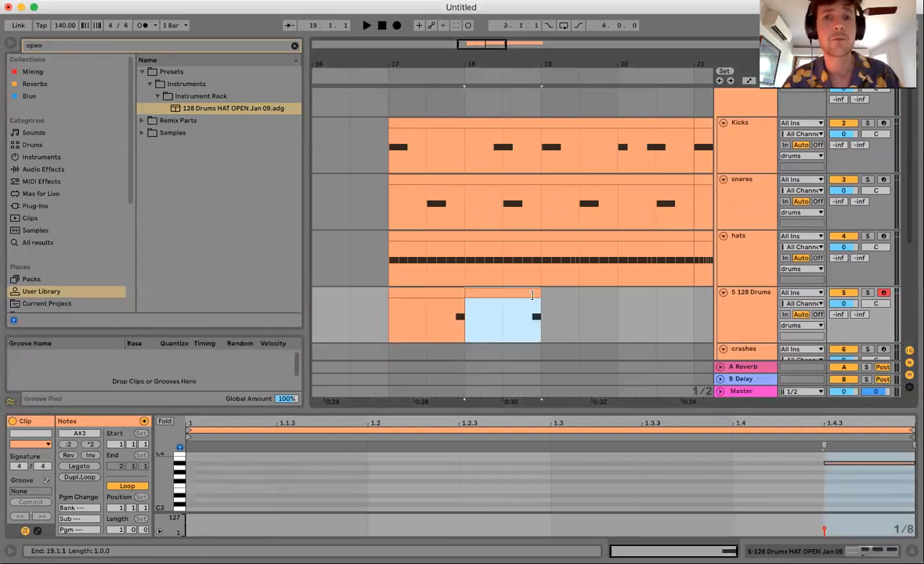
{"action": "left_click_drag", "start_coordinate": [535, 295], "coordinate": [503, 295]}
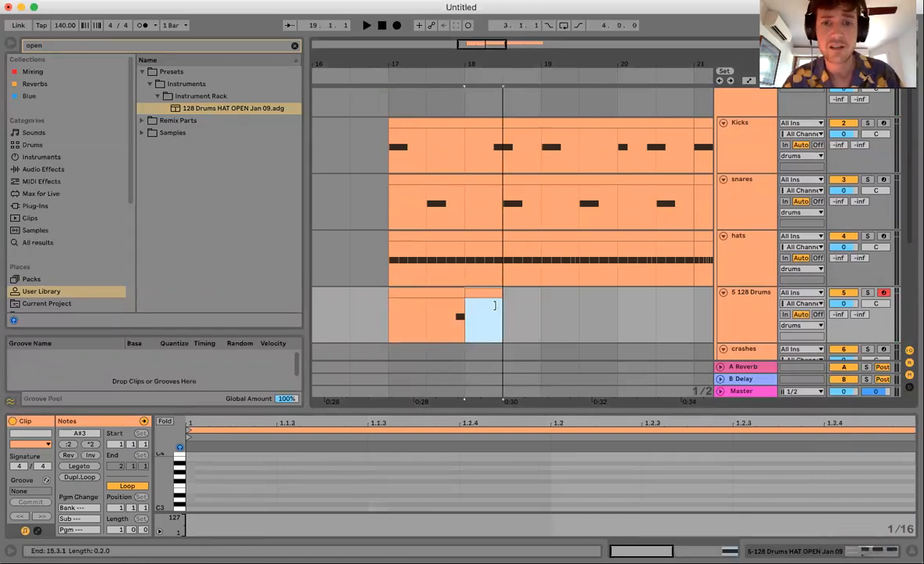
{"action": "key", "text": "Delete"}
{"action": "left_click_drag", "start_coordinate": [465, 316], "coordinate": [553, 314]}
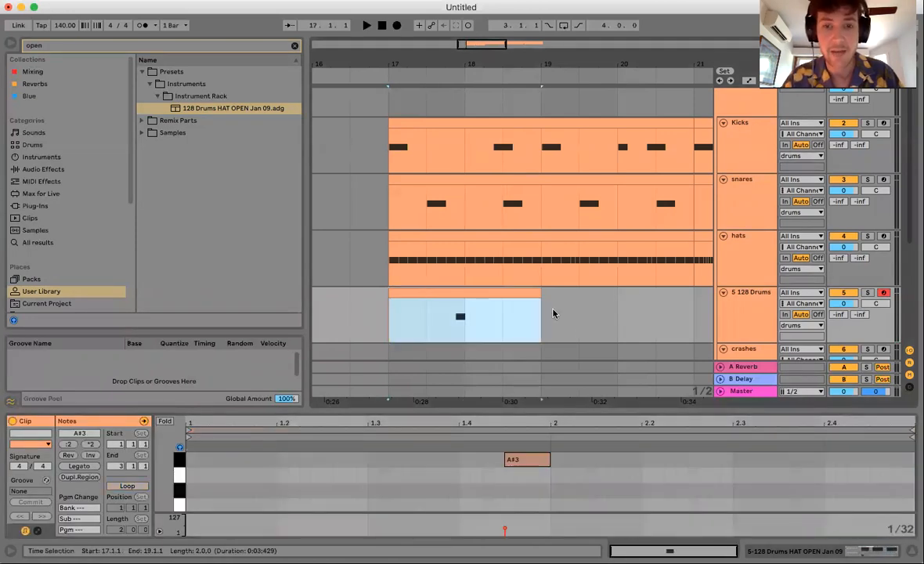
Duplicate the two-bar open-hat clip so the copy fills bar 19 to bar 21
{"action": "left_click_drag", "start_coordinate": [470, 325], "coordinate": [553, 325]}
{"action": "scroll", "coordinate": [553, 325], "scroll_direction": "right", "scroll_amount": 2}
{"action": "scroll", "coordinate": [553, 325], "scroll_direction": "down", "scroll_amount": 1}
{"action": "left_click", "coordinate": [398, 258]}
{"action": "key", "text": "ctrl+d"}
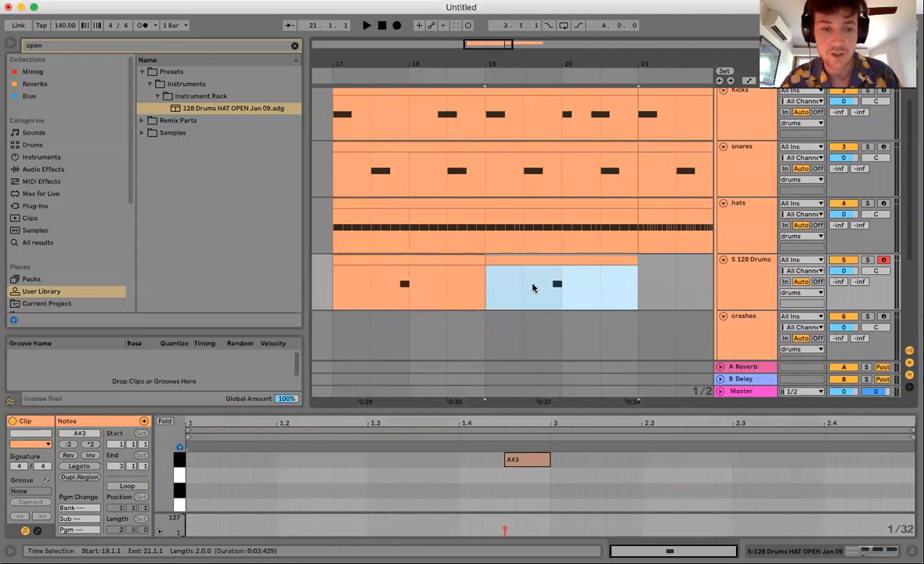
Shift the copied clip half a bar later, ending it at bar 21, and consolidate bars 17 to 21 into one four-bar clip
{"action": "left_click", "coordinate": [564, 259]}
{"action": "left_click_drag", "start_coordinate": [563, 259], "coordinate": [330, 295]}
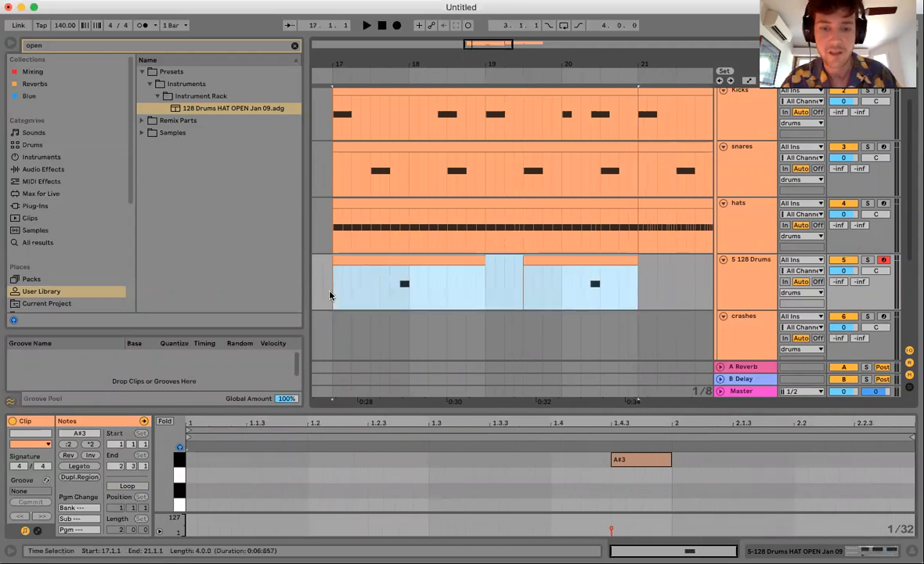
{"action": "key", "text": "super+j"}
{"action": "key", "text": "minus"}
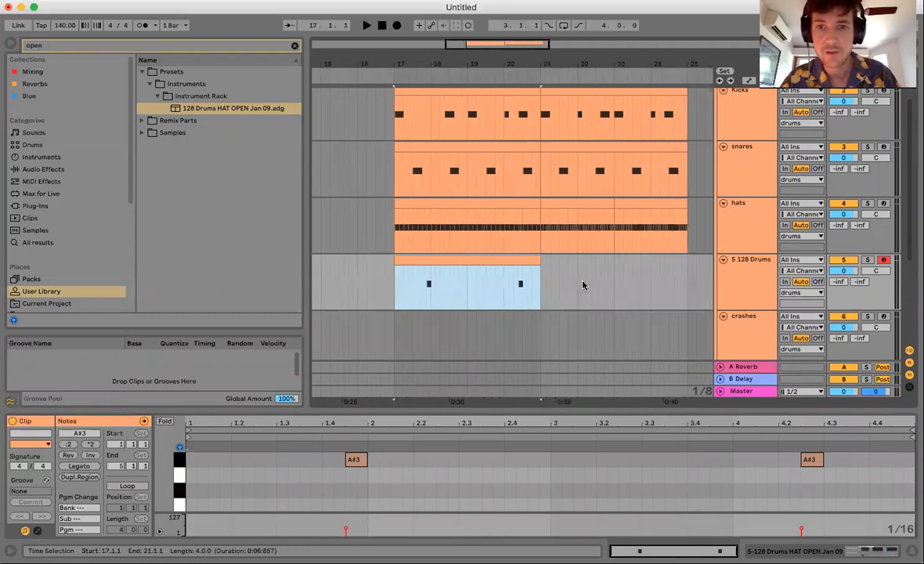
Duplicate the four-bar open-hat clip to bar 21
{"action": "key", "text": "super+d"}
{"action": "left_click_drag", "start_coordinate": [532, 59], "coordinate": [529, 102]}
{"action": "left_click_drag", "start_coordinate": [536, 284], "coordinate": [547, 286]}
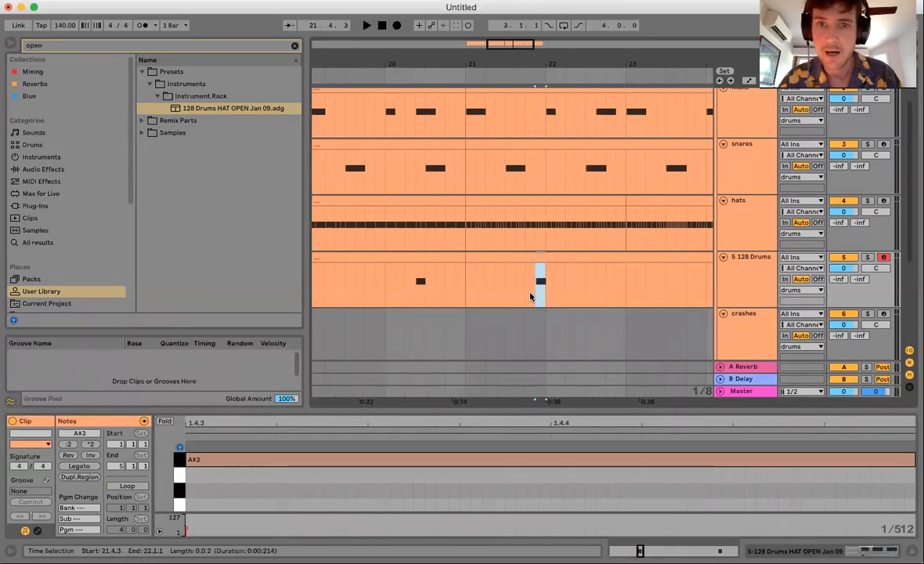
{"action": "left_click", "coordinate": [465, 281]}
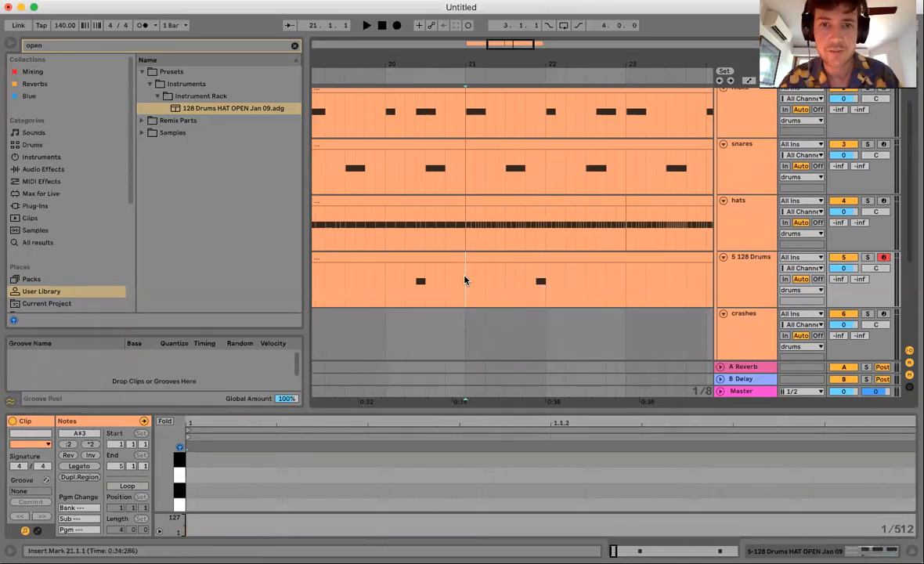
Add extra eighth-note open-hat hits at 21.2.3 and 24.4.3 by copying an existing hit from the same track
{"action": "left_click", "coordinate": [540, 296]}
{"action": "left_click", "coordinate": [498, 296]}
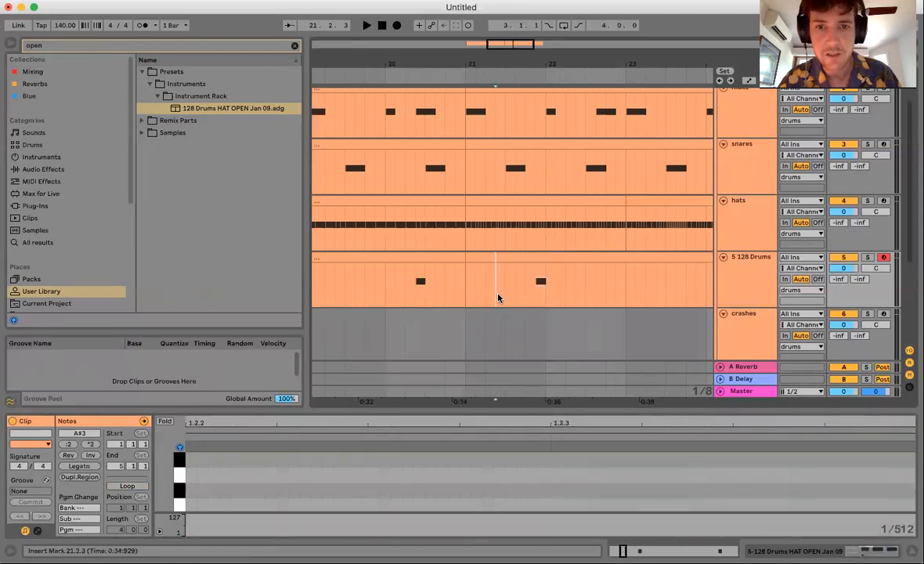
{"action": "key", "text": "super+v"}
{"action": "scroll", "coordinate": [499, 297], "scroll_direction": "right", "scroll_amount": 4}
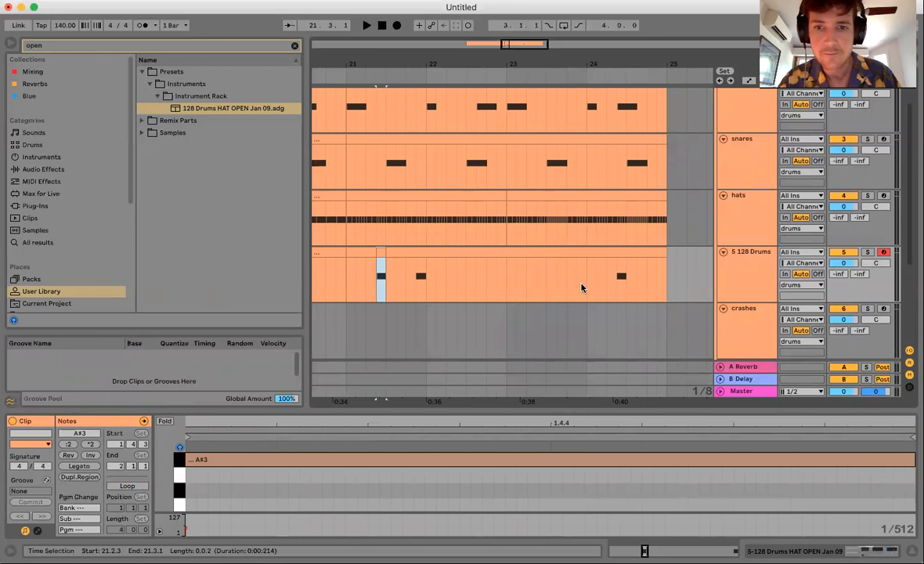
{"action": "left_click", "coordinate": [656, 279]}
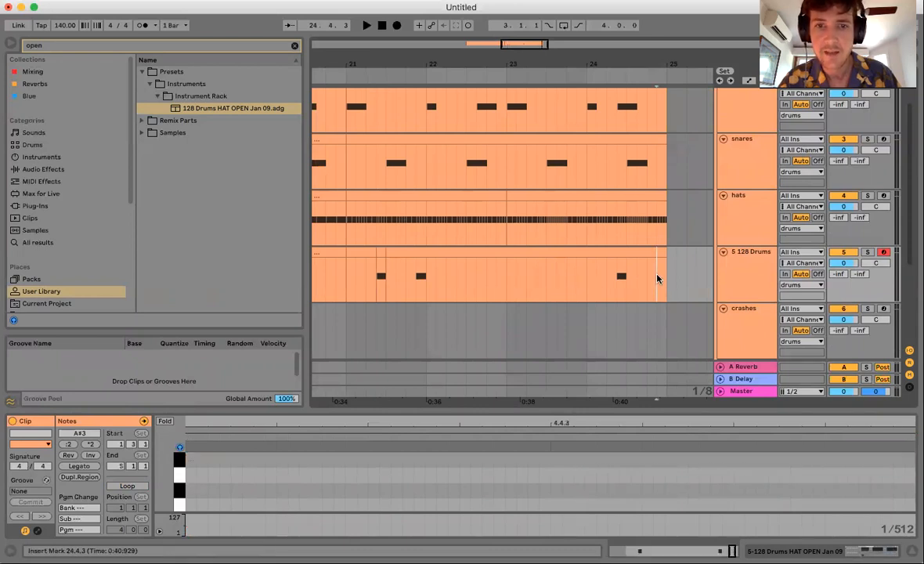
{"action": "key", "text": "super+v"}
{"action": "left_click_drag", "start_coordinate": [625, 62], "coordinate": [524, 60]}
{"action": "scroll", "coordinate": [443, 256], "scroll_direction": "left", "scroll_amount": 5}
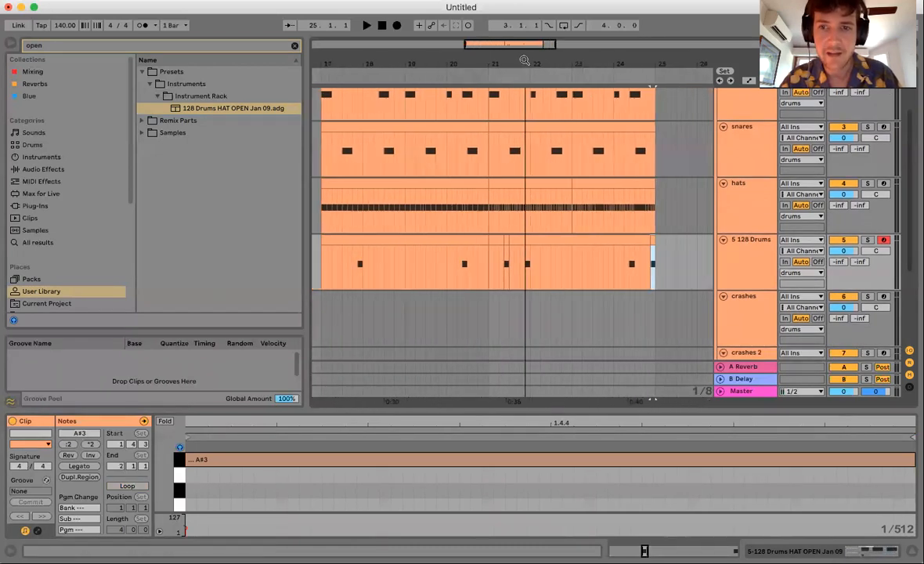
Rename the 5 128 Drums track as Open Hats
{"action": "left_click", "coordinate": [744, 264]}
{"action": "key", "text": "super+r"}
{"action": "type", "text": "Ope"}
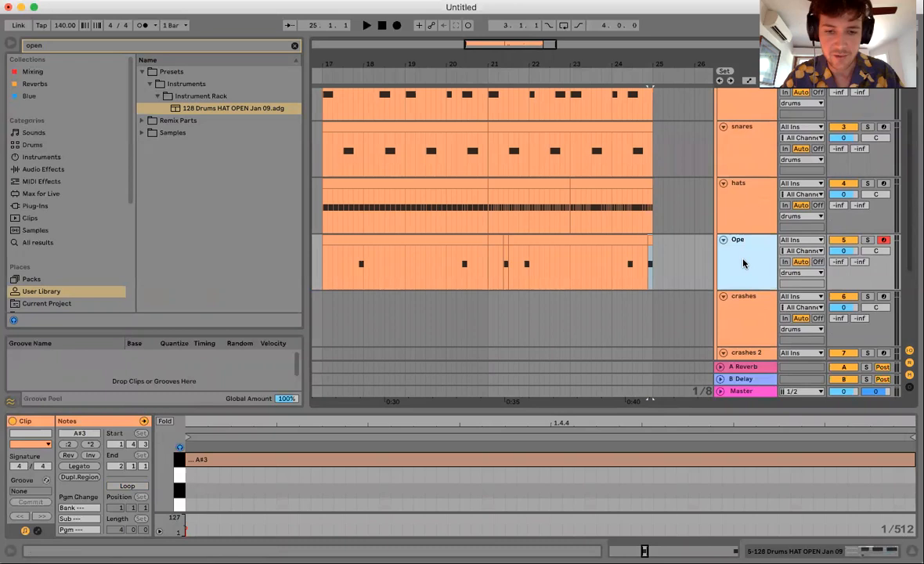
{"action": "type", "text": "n Hats"}
{"action": "left_click", "coordinate": [593, 259]}
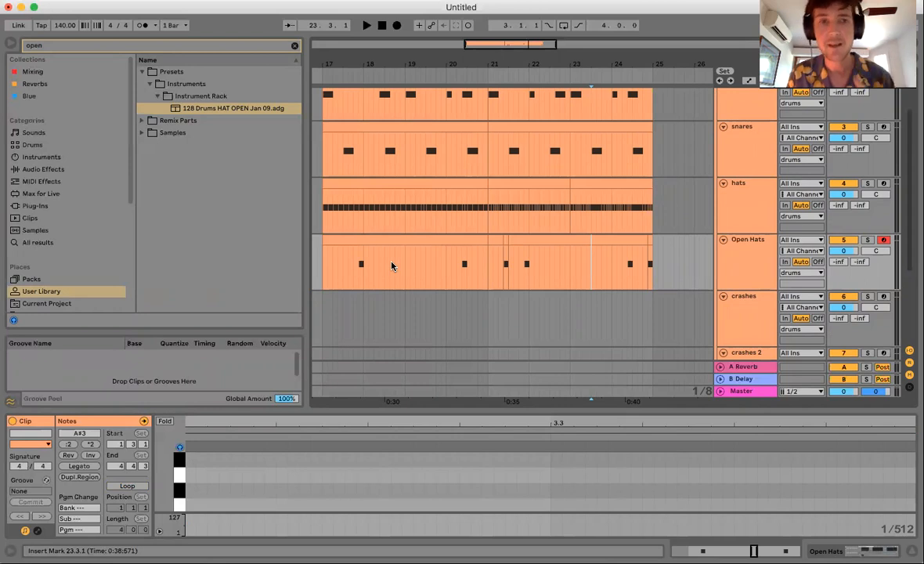
Narrow the browser to widen the arrangement and clear the browser's search for open
{"action": "left_click_drag", "start_coordinate": [305, 249], "coordinate": [253, 249]}
{"action": "left_click", "coordinate": [740, 262]}
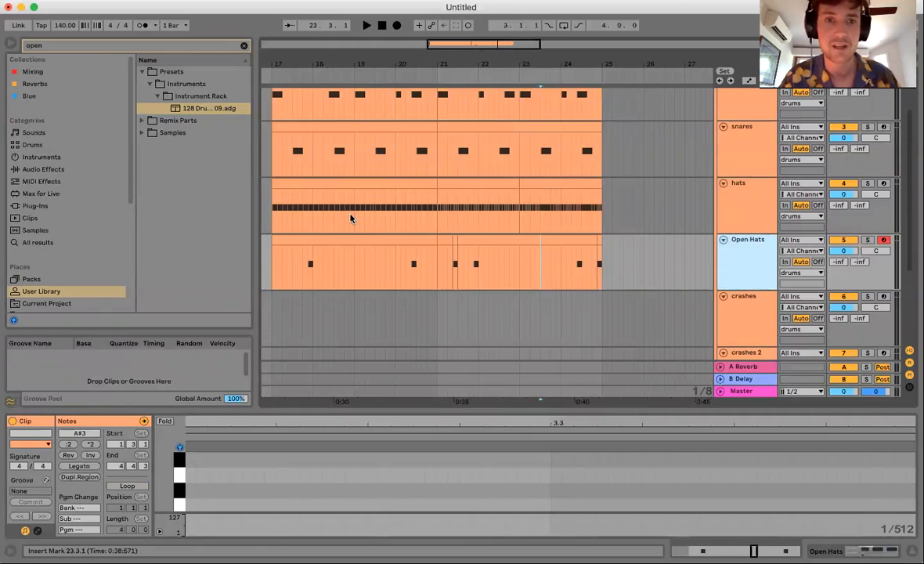
{"action": "left_click", "coordinate": [272, 267]}
{"action": "scroll", "coordinate": [429, 256], "scroll_direction": "down", "scroll_amount": 2}
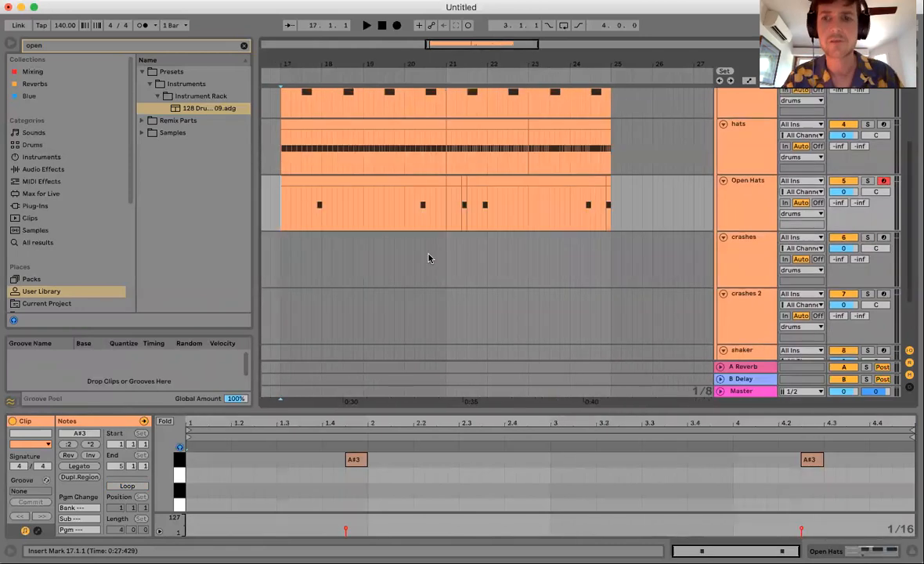
{"action": "left_click", "coordinate": [244, 46]}
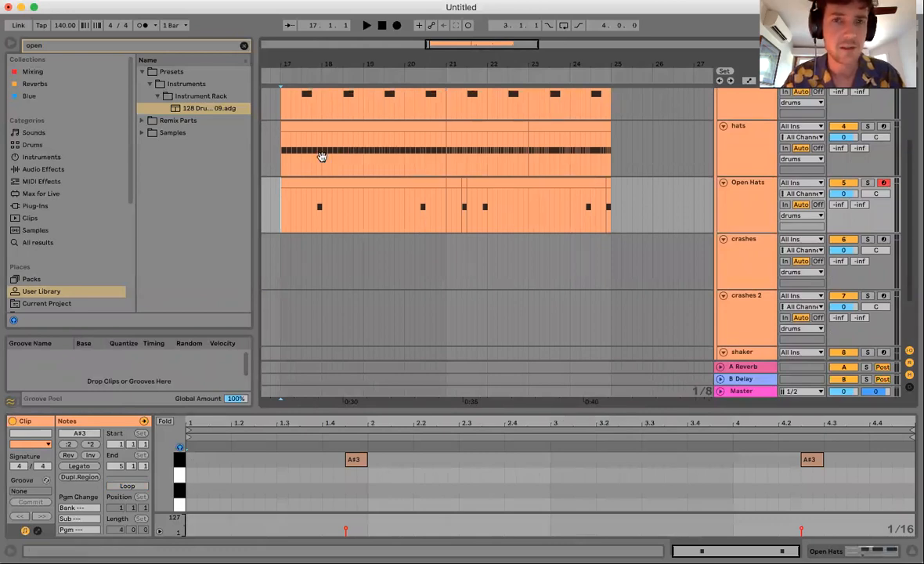
{"action": "scroll", "coordinate": [358, 225], "scroll_direction": "up", "scroll_amount": 2}
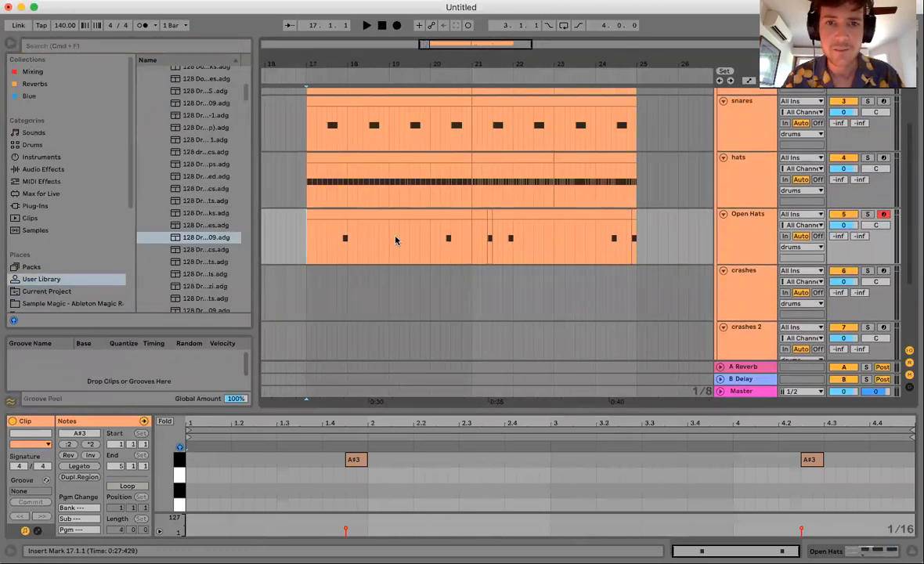
Solo the Kicks track and play it from bar 21 to check its peak level in the mixer
{"action": "scroll", "coordinate": [423, 227], "scroll_direction": "up", "scroll_amount": 2}
{"action": "left_click", "coordinate": [461, 216]}
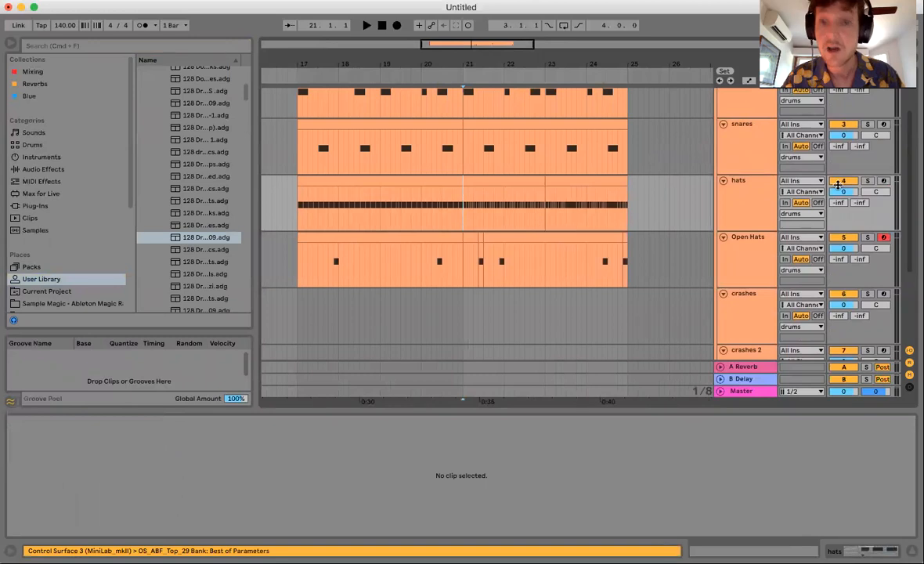
{"action": "left_click", "coordinate": [869, 181]}
{"action": "scroll", "coordinate": [588, 180], "scroll_direction": "up", "scroll_amount": 2}
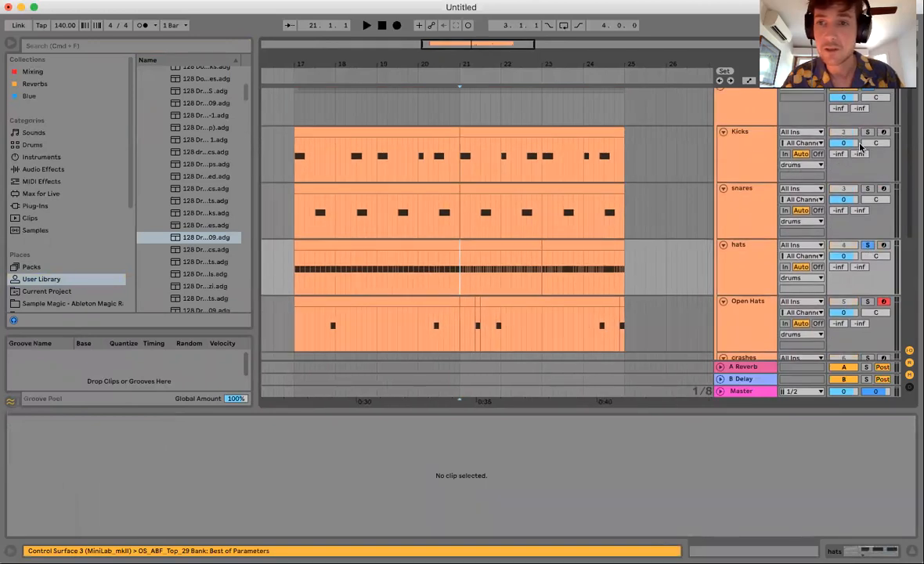
{"action": "left_click", "coordinate": [467, 167]}
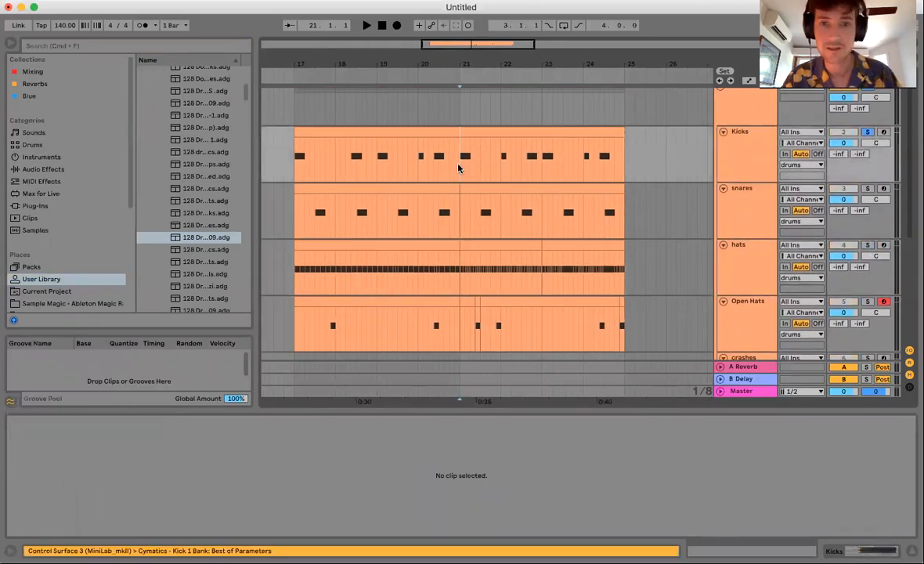
{"action": "key", "text": "Tab"}
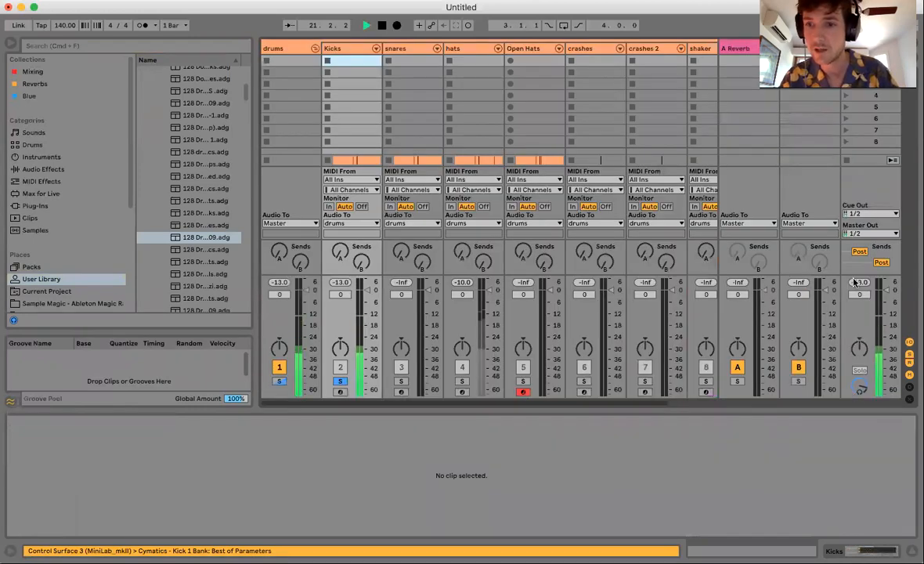
{"action": "key", "text": "Tab"}
Examine the kick sampler's pitch, modulation and filter/global settings and inspect its sample waveform up close
{"action": "double_click", "coordinate": [764, 150]}
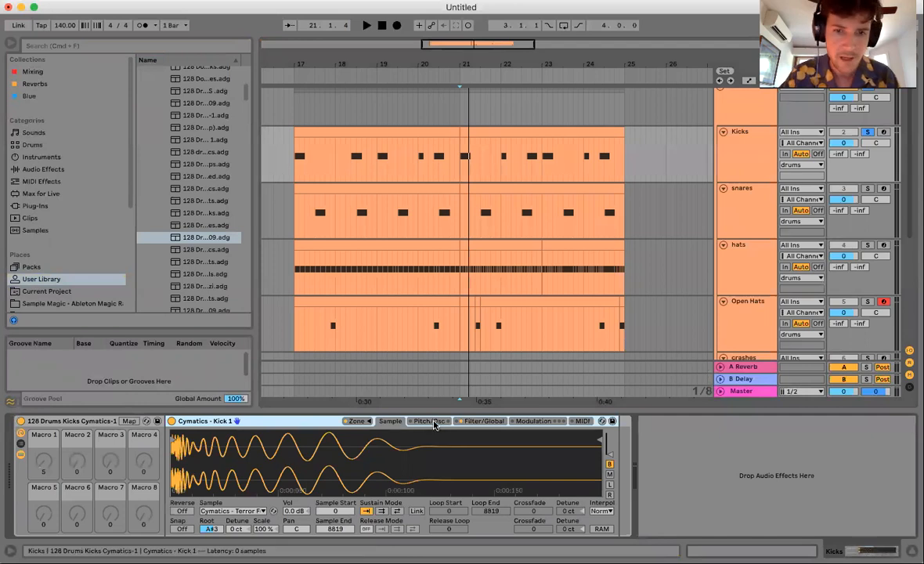
{"action": "left_click", "coordinate": [429, 420]}
{"action": "left_click", "coordinate": [525, 421]}
{"action": "left_click", "coordinate": [485, 420]}
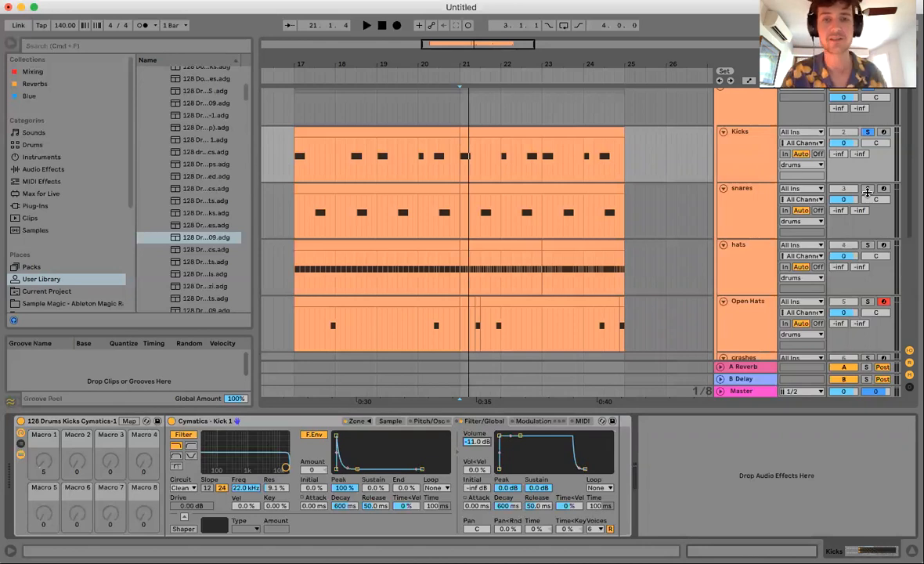
{"action": "left_click", "coordinate": [390, 421]}
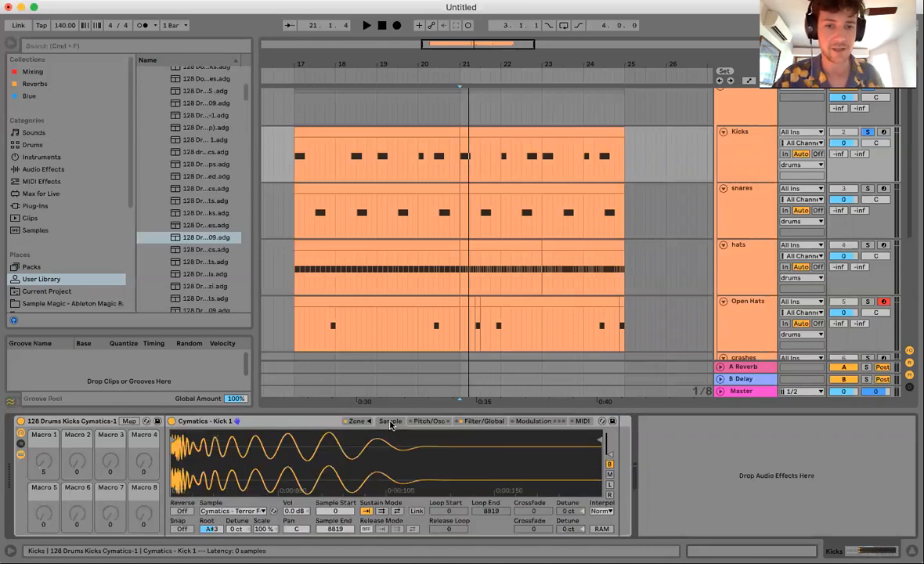
{"action": "left_click_drag", "start_coordinate": [262, 437], "coordinate": [330, 436]}
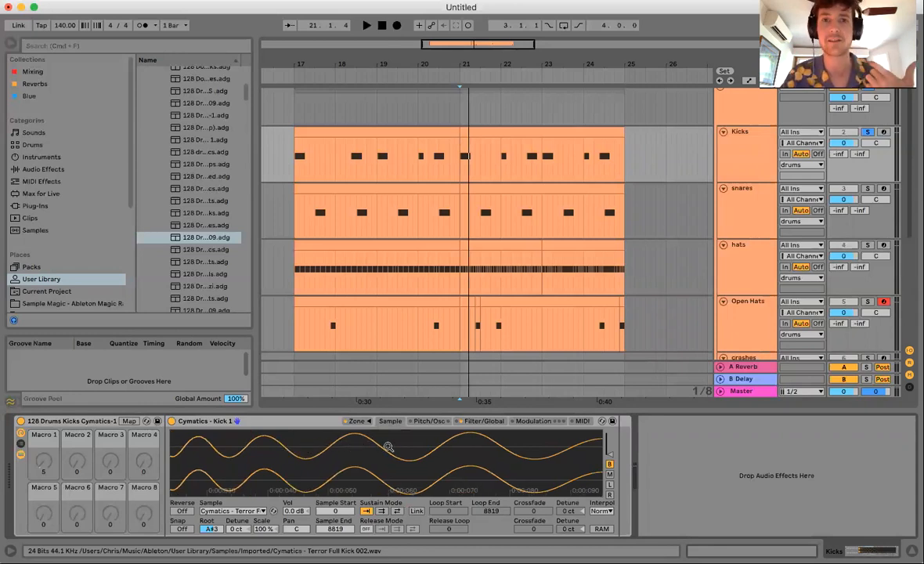
{"action": "left_click_drag", "start_coordinate": [345, 450], "coordinate": [188, 454]}
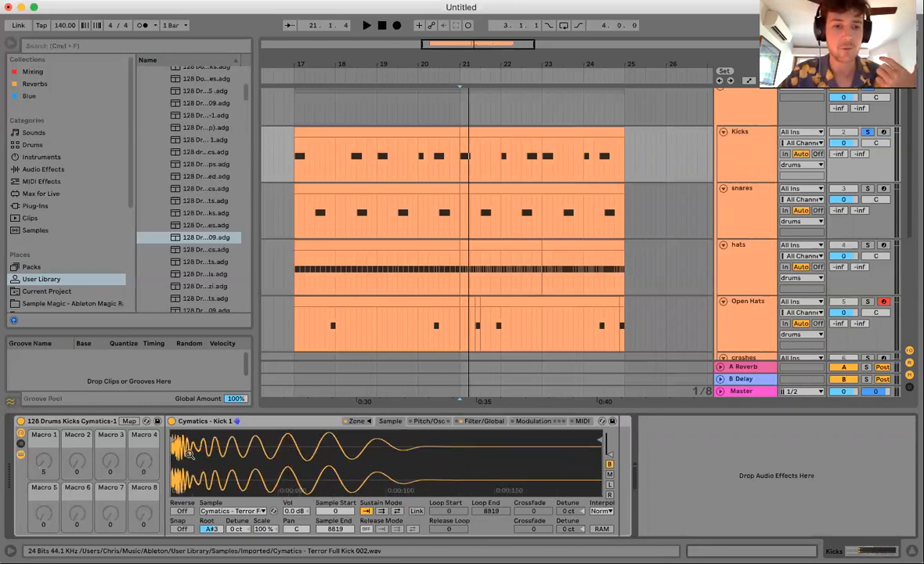
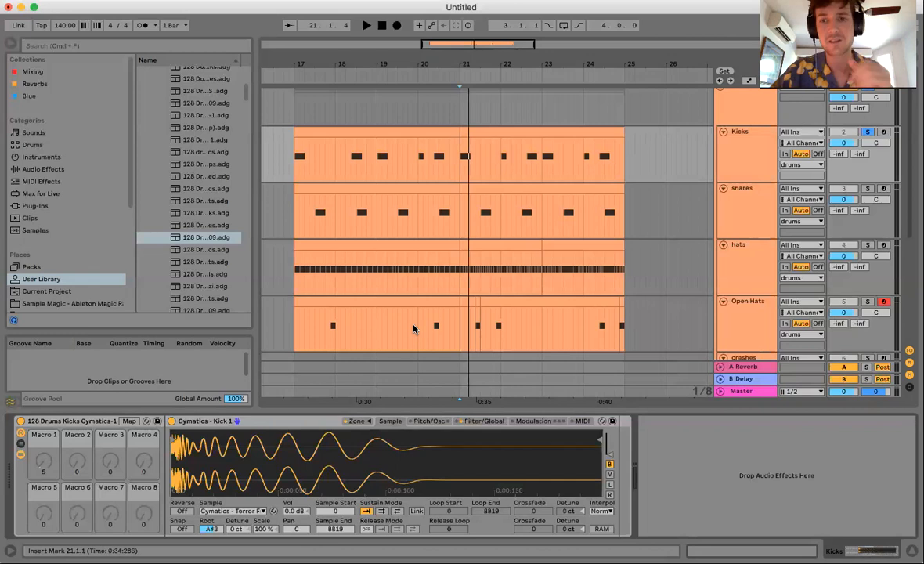
Return to 21.1.1 on the Kicks track and review its peak level in the mixer again
{"action": "left_click", "coordinate": [459, 175]}
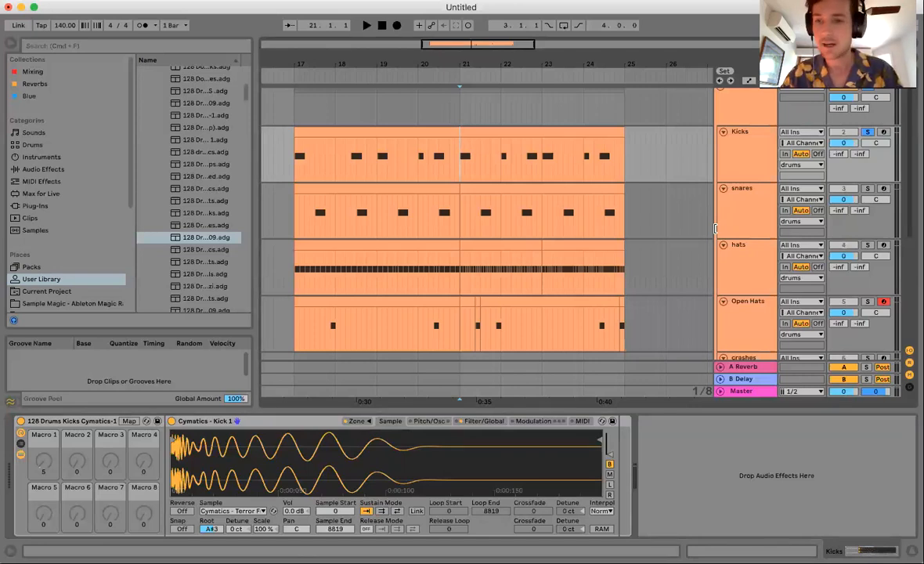
{"action": "key", "text": "Tab"}
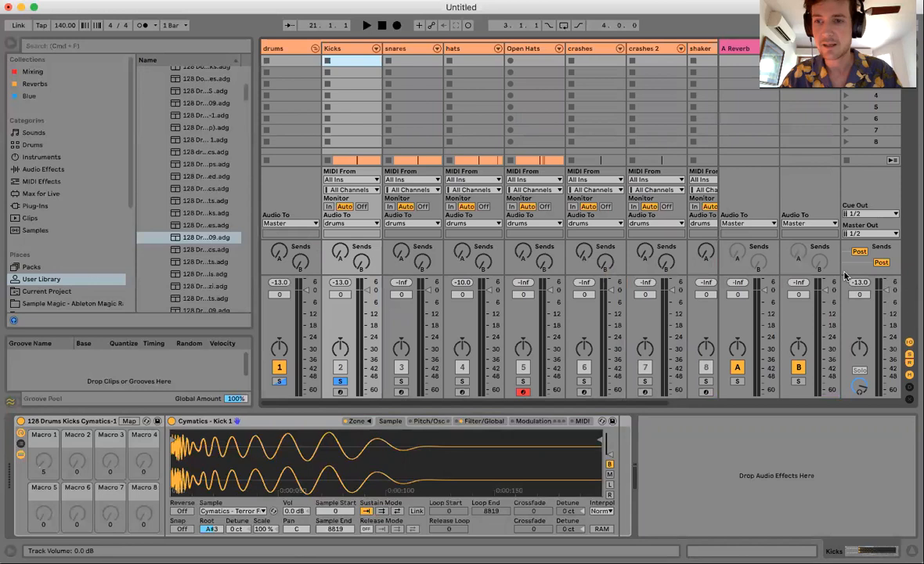
{"action": "key", "text": "Tab"}
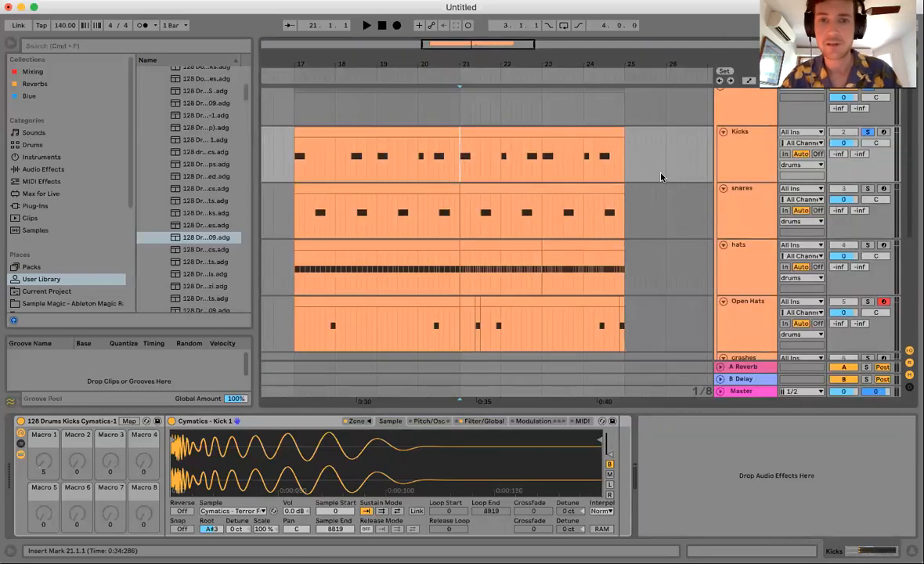
Solo the snares track and play it from 21.3.1 to check its peak level in the mixer
{"action": "left_click", "coordinate": [867, 188]}
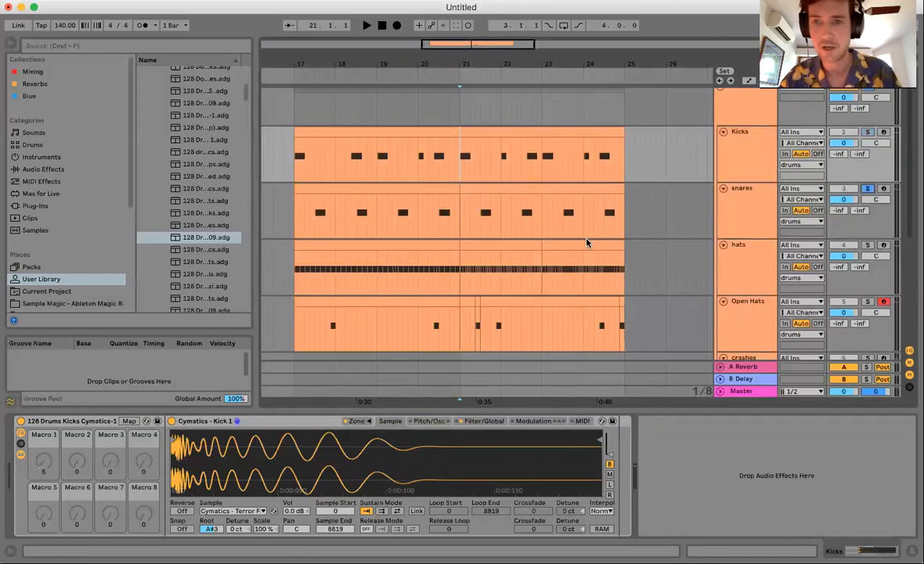
{"action": "left_click", "coordinate": [480, 224]}
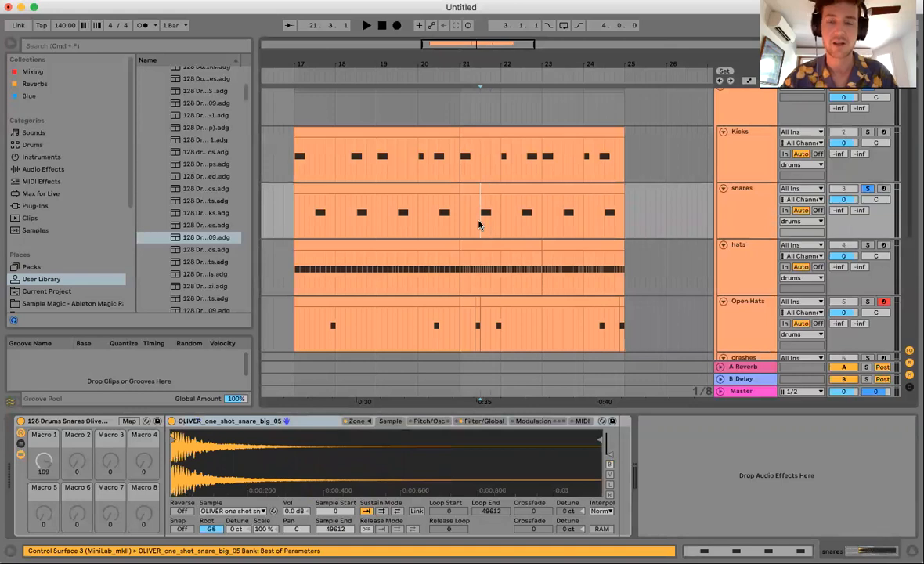
{"action": "key", "text": "Tab"}
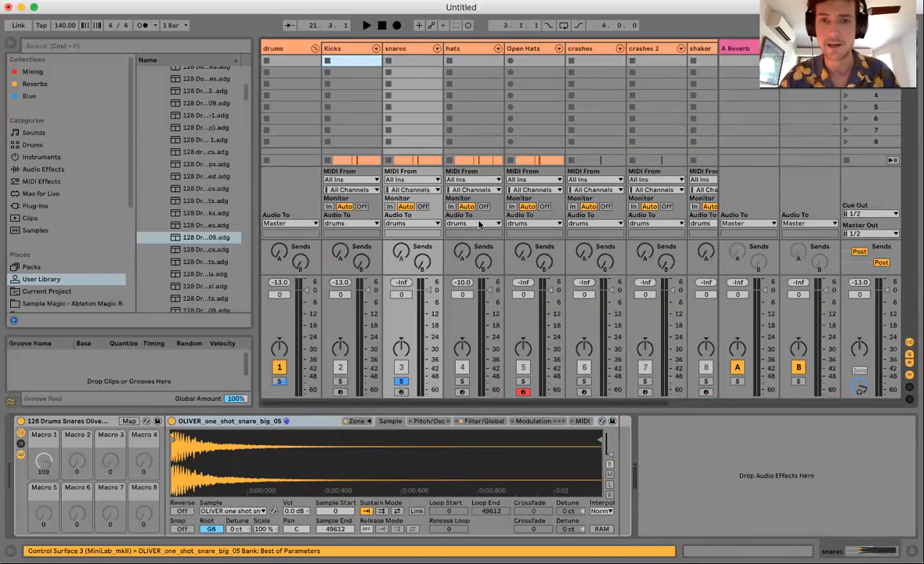
{"action": "key", "text": "Tab"}
{"action": "key", "text": "space"}
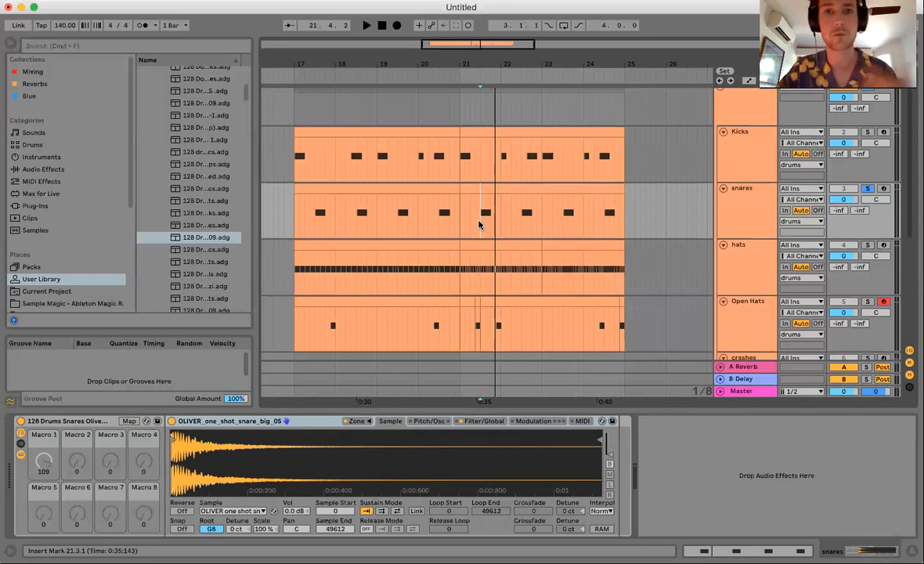
{"action": "left_click", "coordinate": [733, 207]}
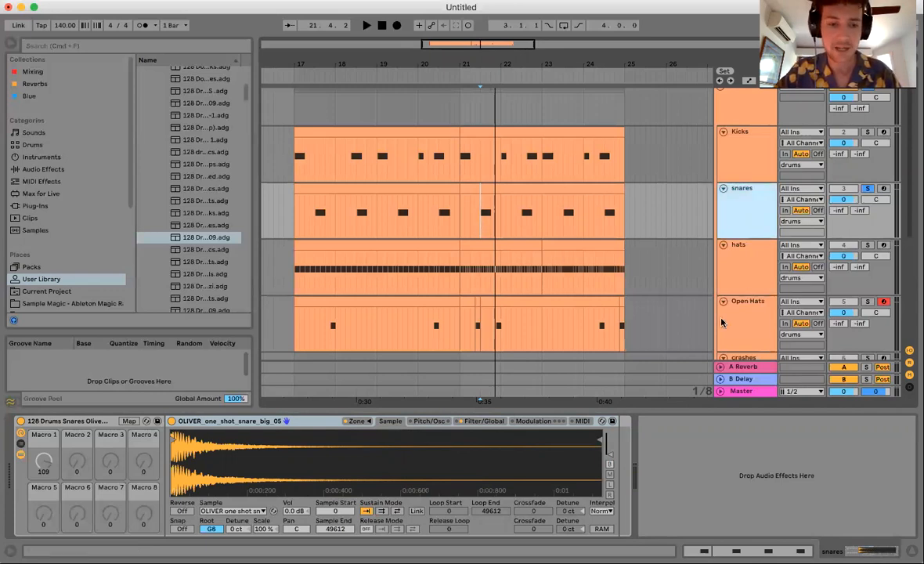
{"action": "key", "text": "Tab"}
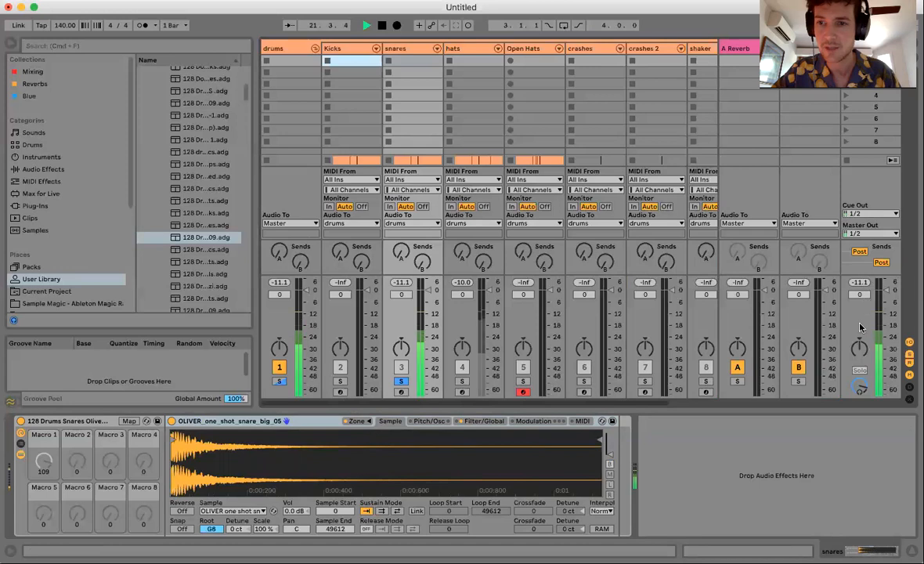
{"action": "key", "text": "Tab"}
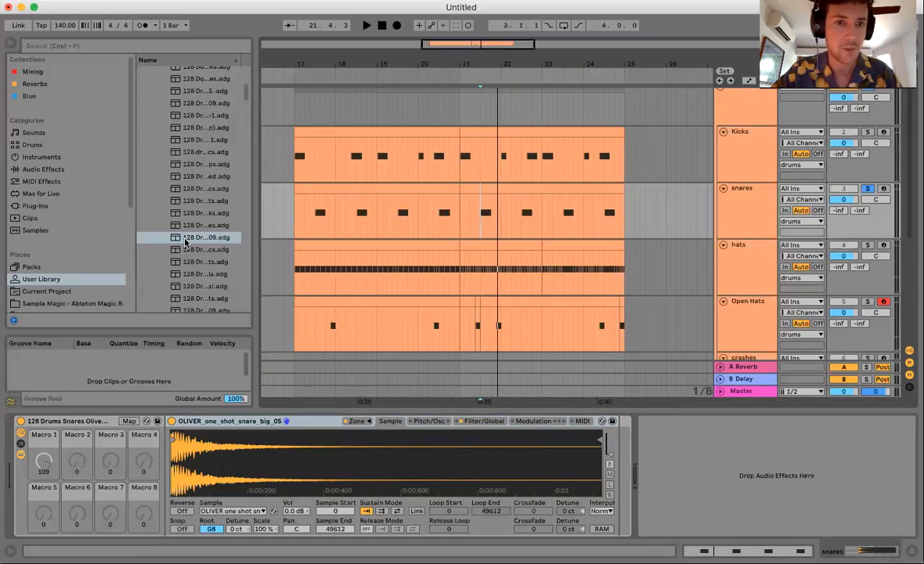
Show the audio effects in the browser and set the snare sampler's volume to -13 dB
{"action": "scroll", "coordinate": [185, 243], "scroll_direction": "down", "scroll_amount": 5}
{"action": "left_click", "coordinate": [35, 169]}
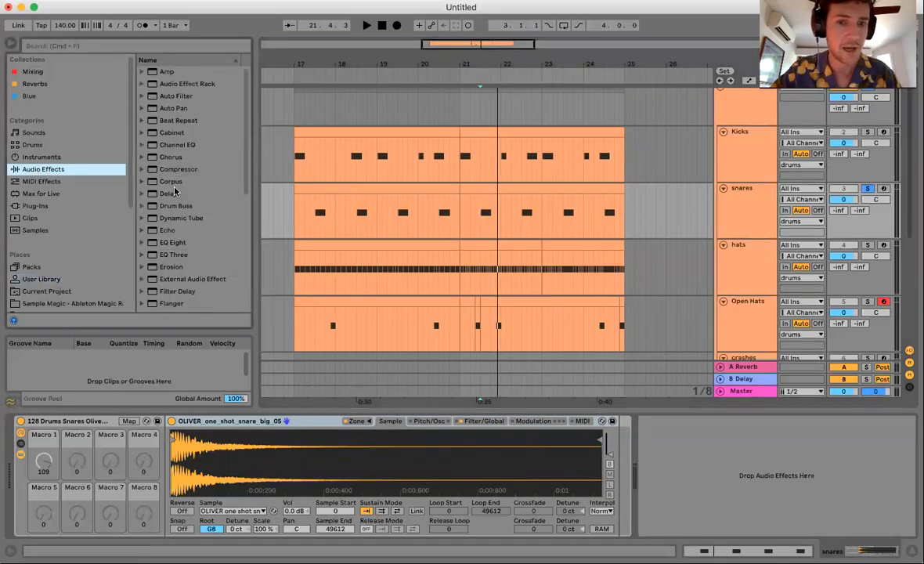
{"action": "left_click", "coordinate": [484, 421]}
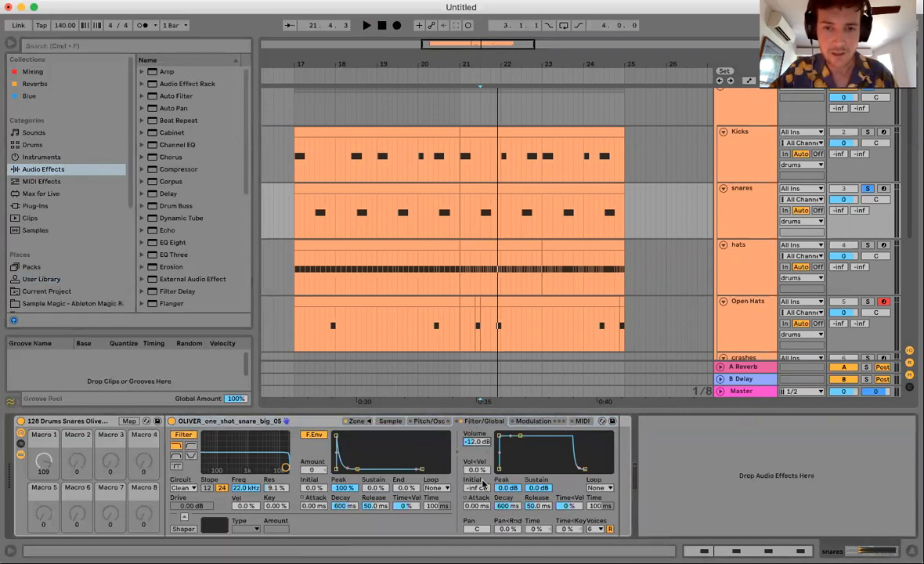
{"action": "type", "text": "-13"}
{"action": "key", "text": "Return"}
Replay the soloed snare from 21.3.1 and check its adjusted level in the mixer
{"action": "key", "text": "Tab"}
{"action": "key", "text": "space"}
{"action": "key", "text": "Tab"}
{"action": "key", "text": "space"}
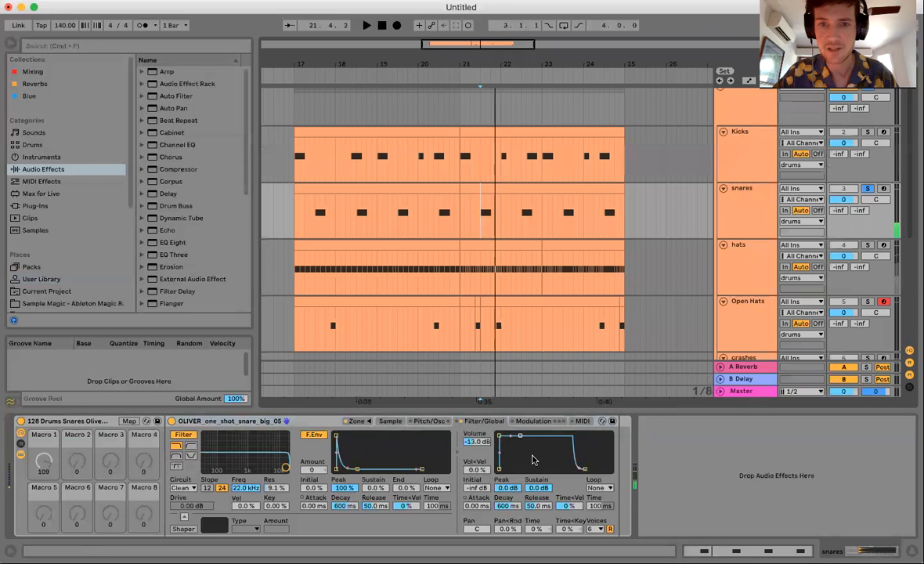
Solo the hats track and play it from 21.1.1 to check its peak level in the mixer
{"action": "scroll", "coordinate": [688, 192], "scroll_direction": "down", "scroll_amount": 3}
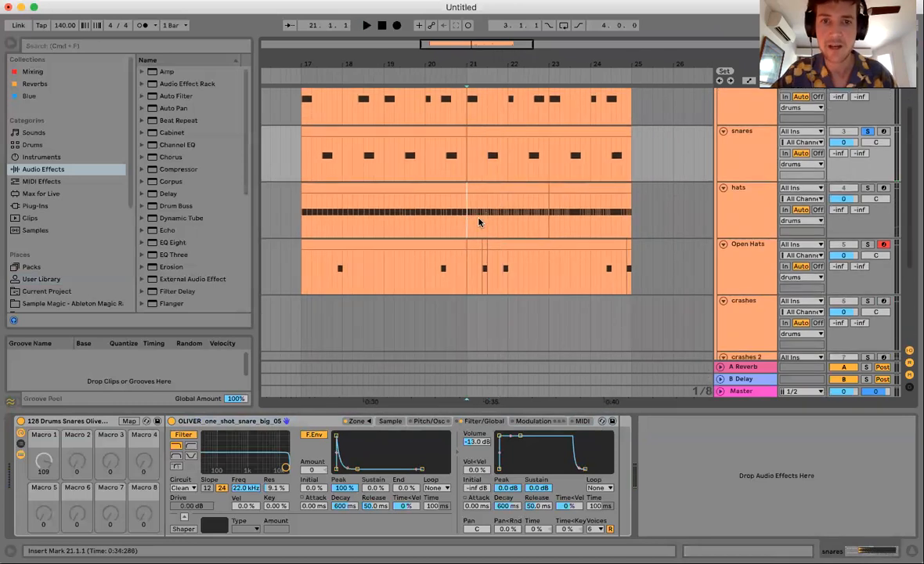
{"action": "left_click", "coordinate": [476, 217]}
{"action": "left_click", "coordinate": [719, 234]}
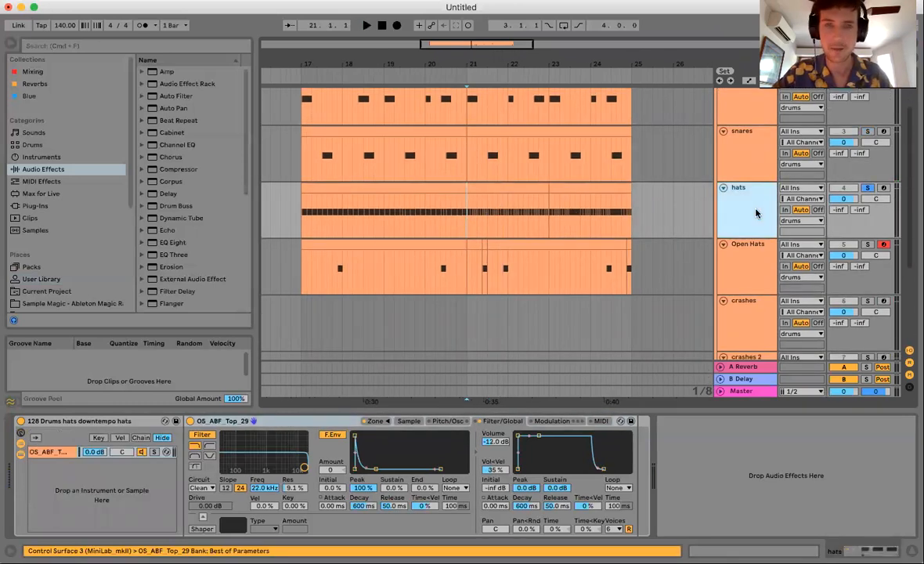
{"action": "left_click", "coordinate": [497, 442]}
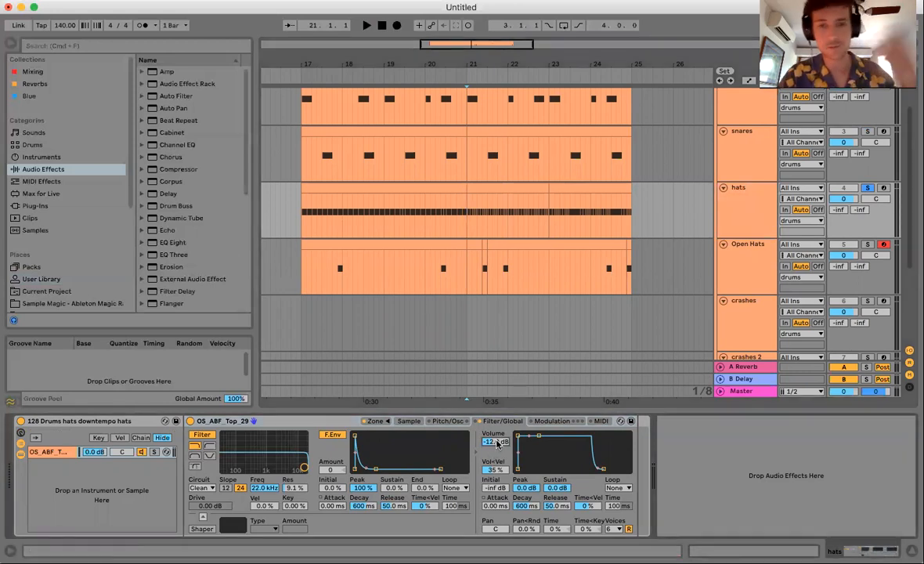
{"action": "key", "text": "Tab"}
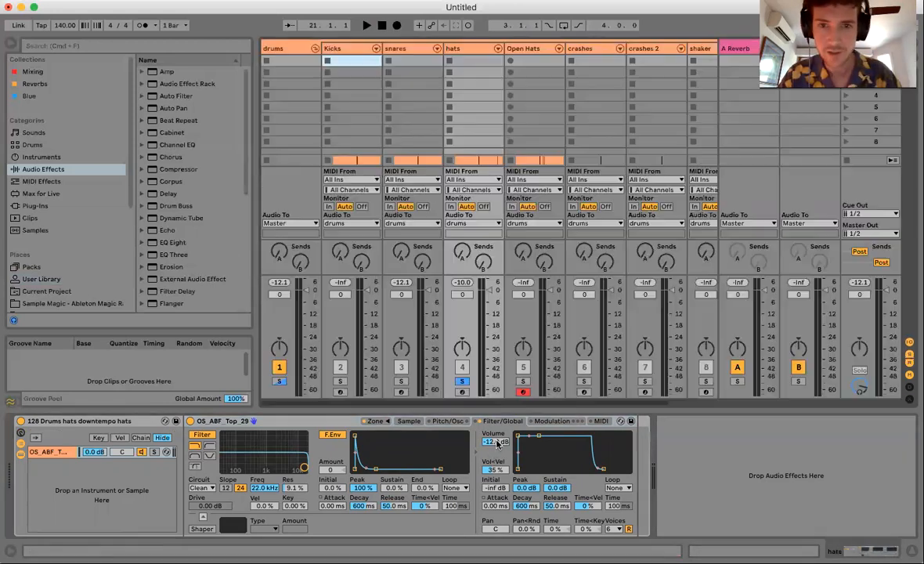
Set the hats sampler's volume to -26 dB, replaying the track and checking its peak level in the mixer
{"action": "key", "text": "Tab"}
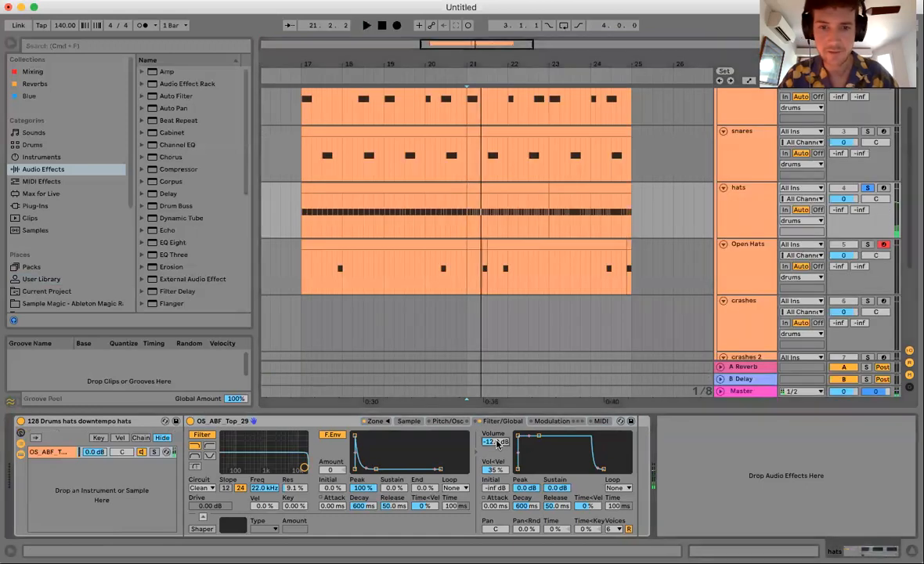
{"action": "key", "text": "Tab"}
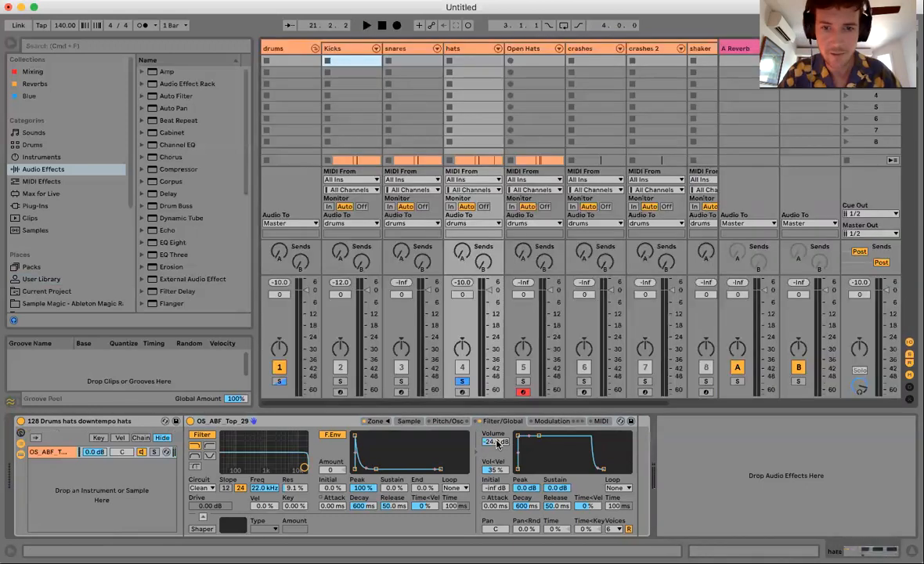
{"action": "key", "text": "Tab"}
{"action": "key", "text": "space"}
{"action": "key", "text": "space"}
{"action": "type", "text": "-26"}
{"action": "key", "text": "Return"}
{"action": "key", "text": "Tab"}
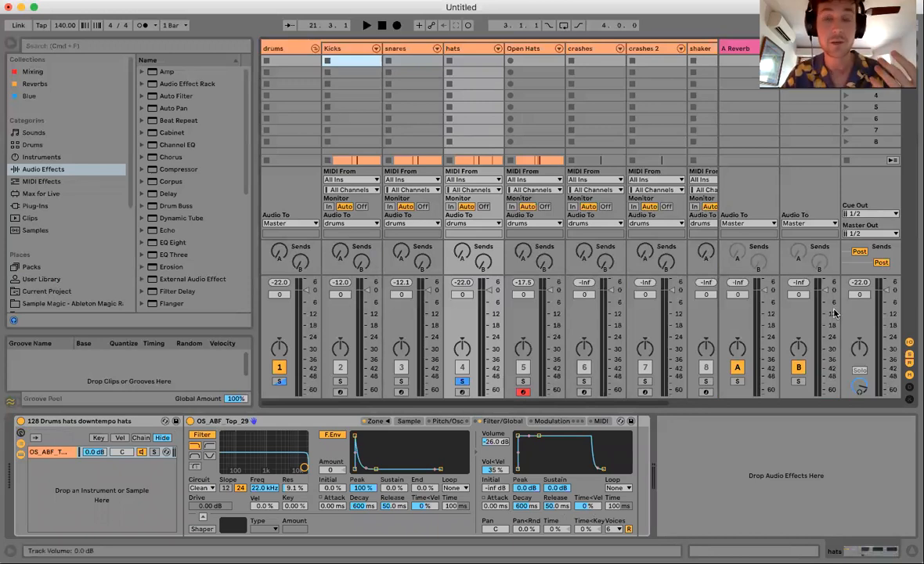
{"action": "key", "text": "Tab"}
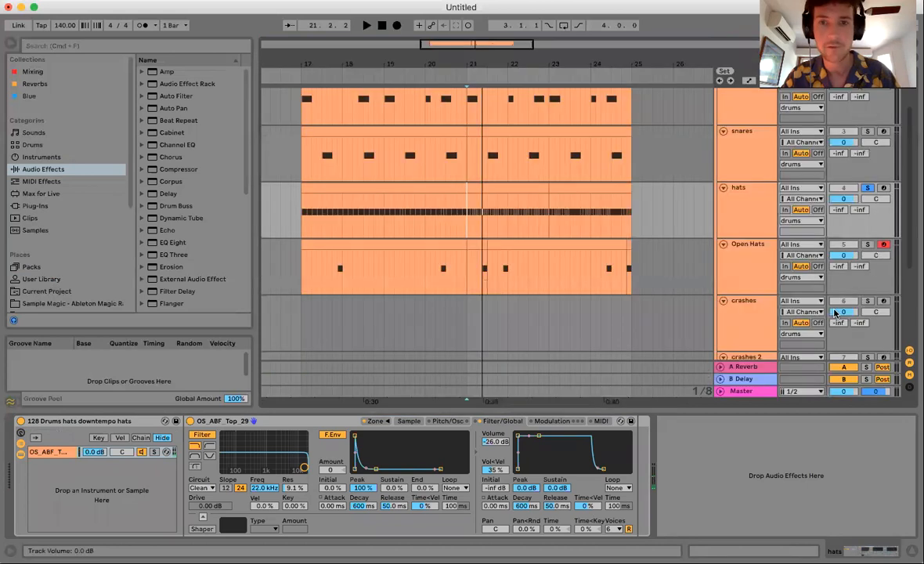
Solo the Open Hats track and play it from 21.2.3 to check its peak level in the mixer
{"action": "left_click", "coordinate": [484, 270]}
{"action": "left_click", "coordinate": [867, 246]}
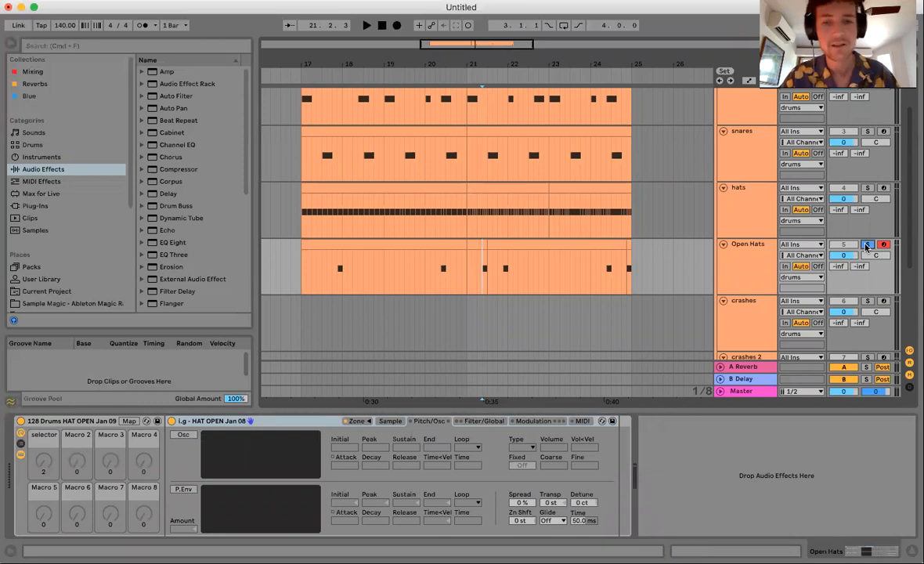
{"action": "key", "text": "Tab"}
{"action": "key", "text": "Tab"}
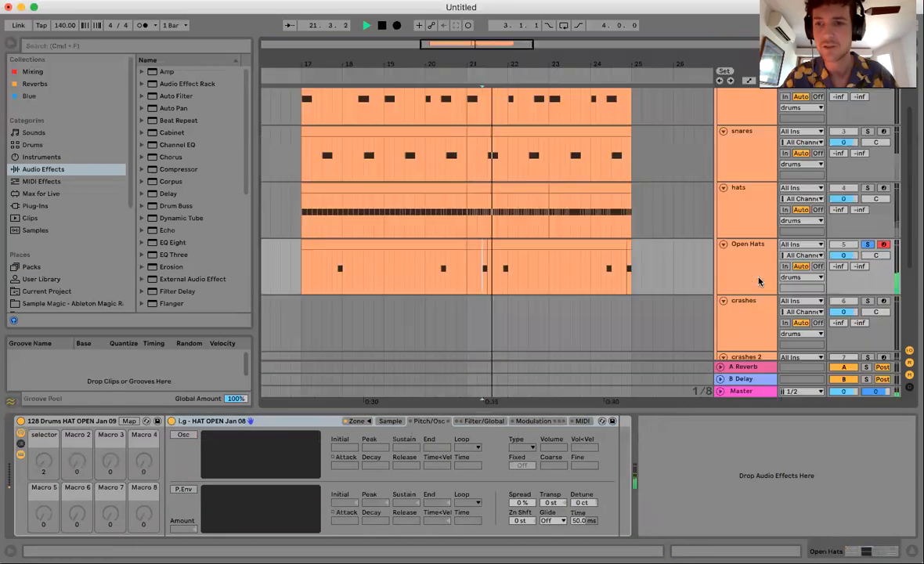
Set the open hat sampler's volume to -17 dB and recheck the track's level in the mixer
{"action": "left_click", "coordinate": [758, 281]}
{"action": "left_click", "coordinate": [491, 421]}
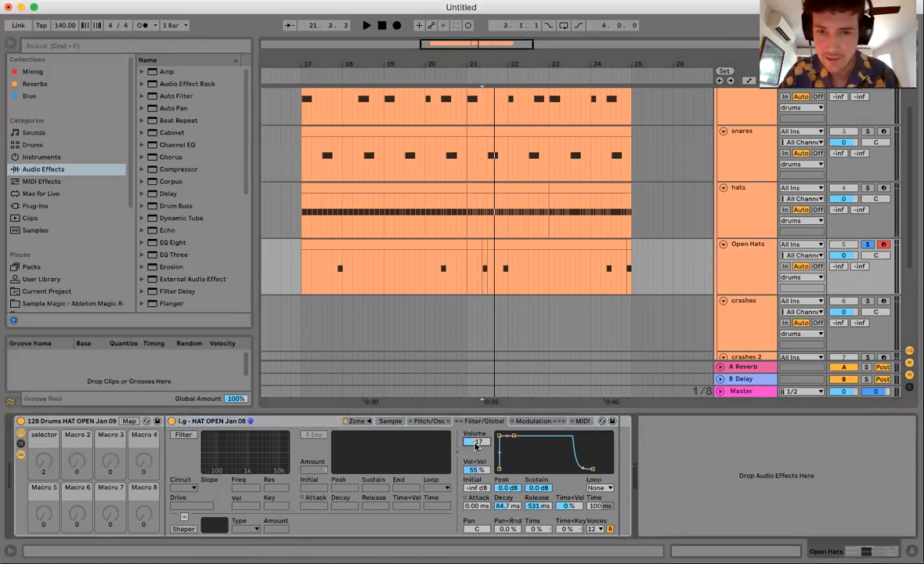
{"action": "key", "text": "Tab"}
{"action": "key", "text": "Tab"}
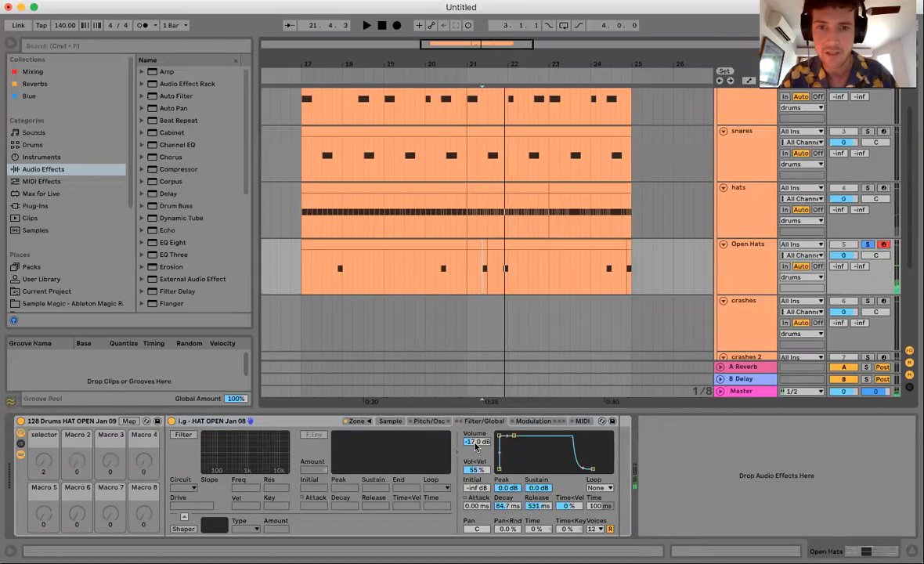
Unsolo the Open Hats track, hide the device view and place the insert marker at 21.1.1
{"action": "scroll", "coordinate": [486, 196], "scroll_direction": "down", "scroll_amount": 2}
{"action": "scroll", "coordinate": [486, 196], "scroll_direction": "up", "scroll_amount": 4}
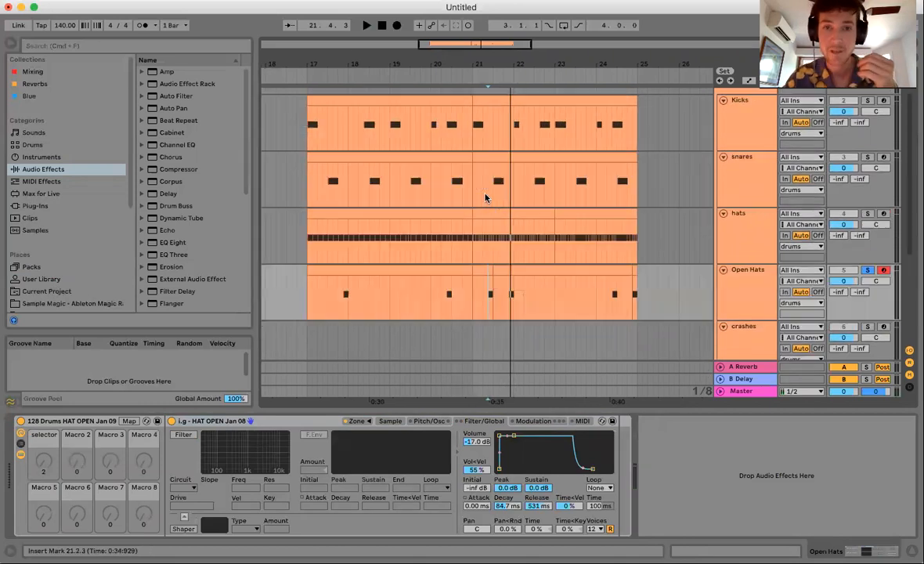
{"action": "key", "text": "minus"}
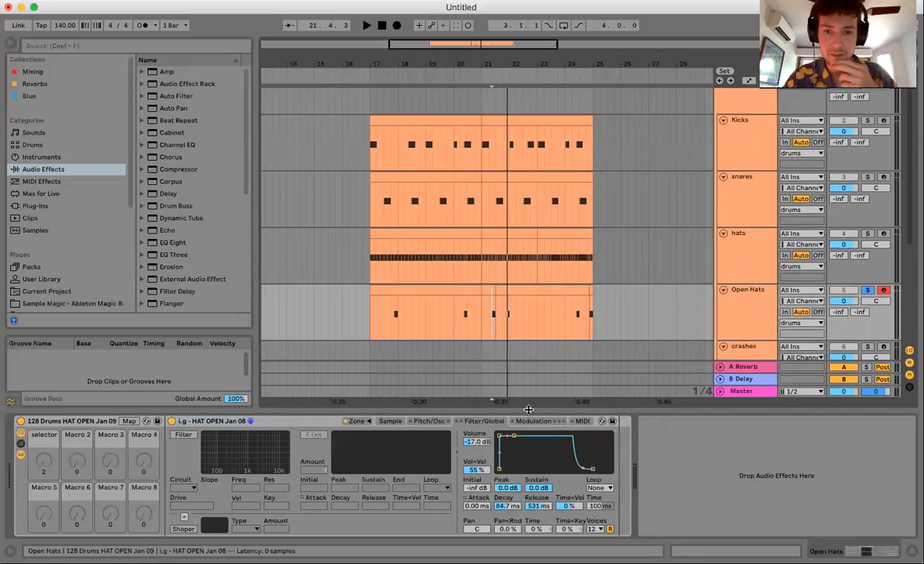
{"action": "key", "text": "super+alt+l"}
{"action": "left_click", "coordinate": [868, 290]}
{"action": "left_click", "coordinate": [481, 330]}
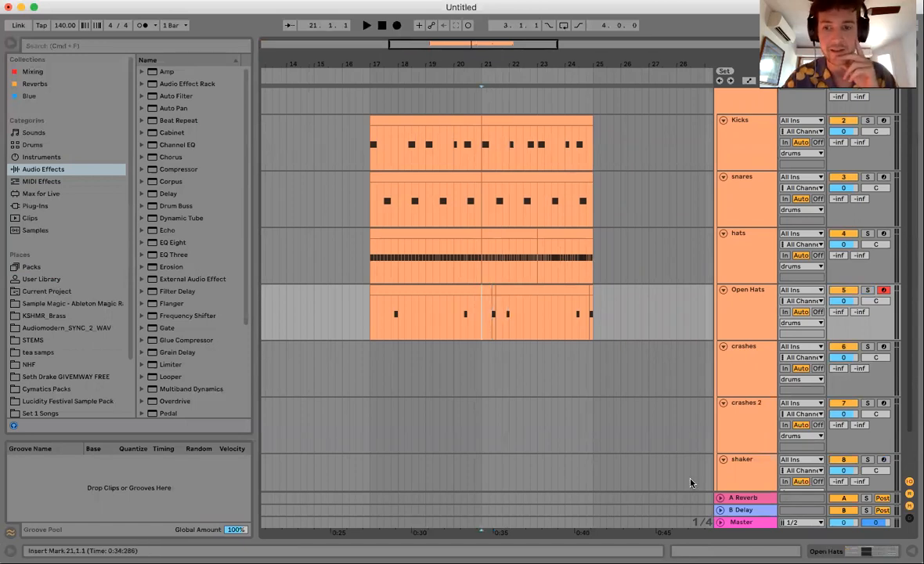
Add a Limiter to the Master track and set its gain to 12 dB
{"action": "double_click", "coordinate": [746, 522]}
{"action": "scroll", "coordinate": [190, 170], "scroll_direction": "down", "scroll_amount": 8}
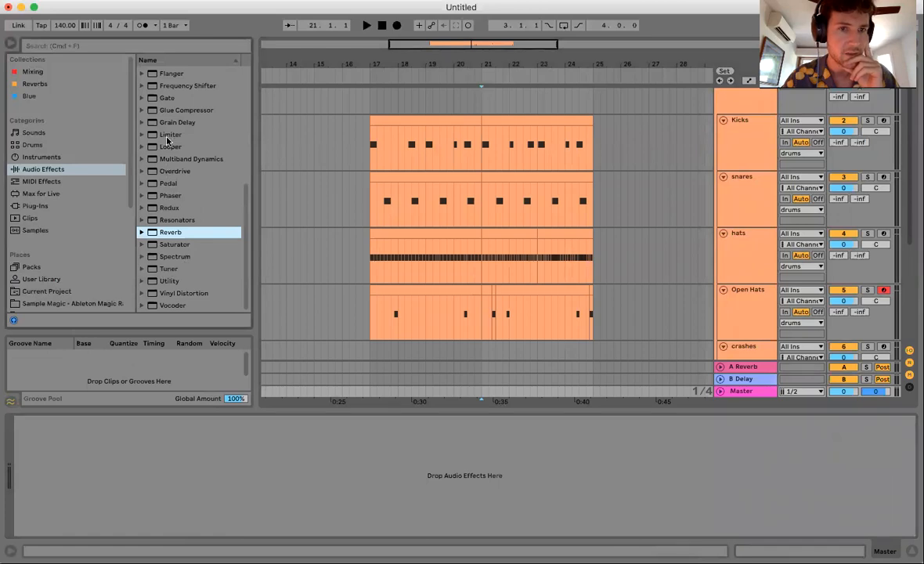
{"action": "double_click", "coordinate": [155, 130]}
{"action": "left_click", "coordinate": [33, 448]}
{"action": "type", "text": "12"}
{"action": "key", "text": "Return"}
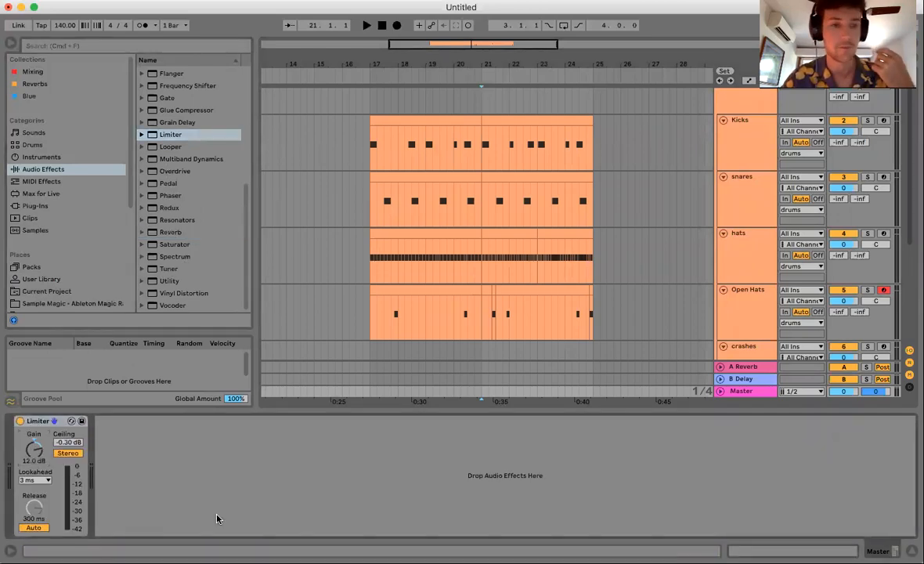
Map the master limiter's on/off switch to the computer keyboard's 1 key
{"action": "left_click", "coordinate": [21, 422]}
{"action": "left_click", "coordinate": [21, 422]}
{"action": "key", "text": "super+k"}
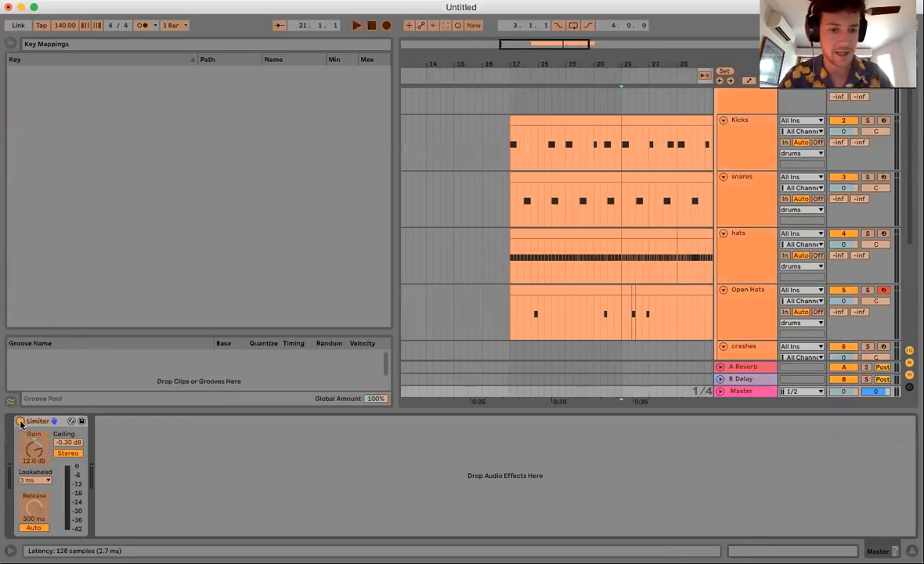
{"action": "left_click", "coordinate": [21, 422]}
{"action": "key", "text": "1"}
{"action": "key", "text": "super+k"}
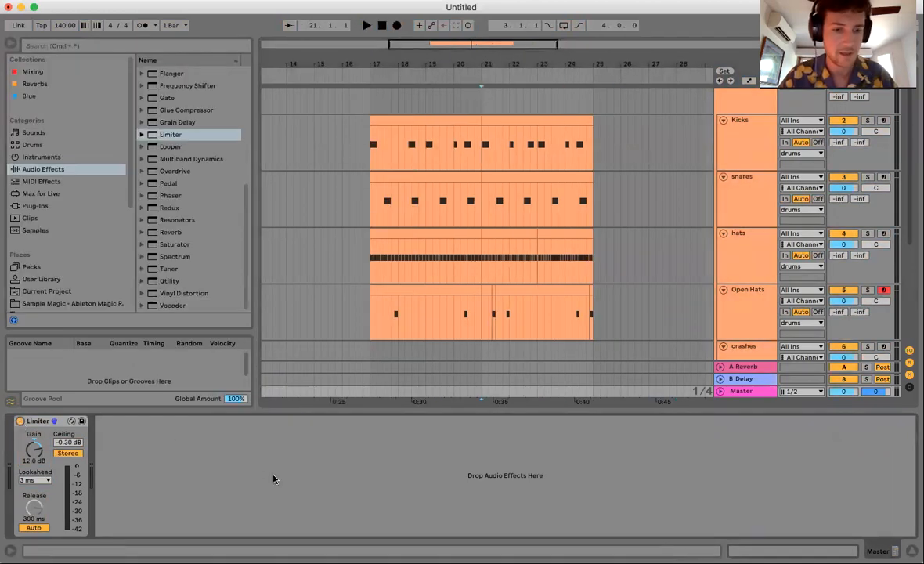
Toggle the master limiter off and on repeatedly to test its key mapping, leaving it on
{"action": "key", "text": "1"}
{"action": "key", "text": "1"}
{"action": "key", "text": "1"}
{"action": "key", "text": "1"}
{"action": "key", "text": "1"}
{"action": "key", "text": "1"}
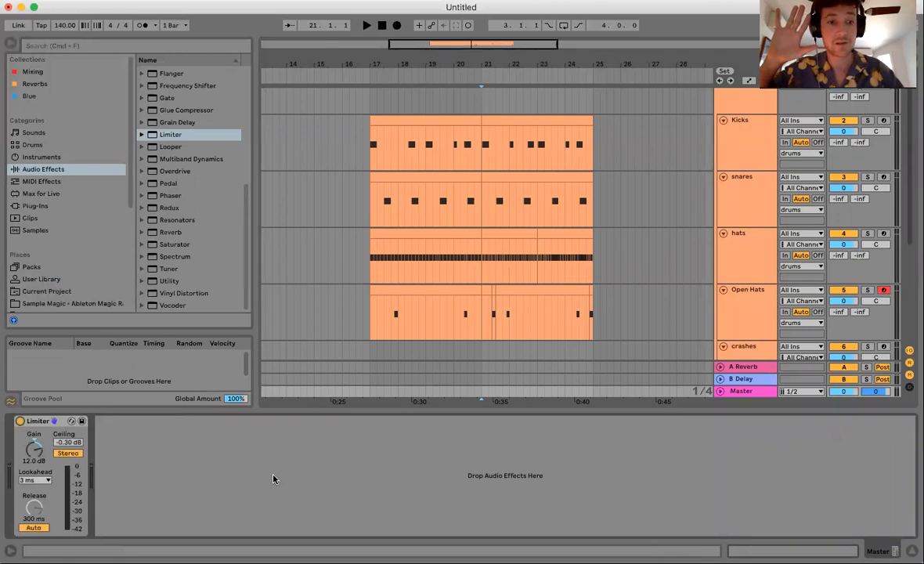
{"action": "key", "text": "1"}
{"action": "key", "text": "1"}
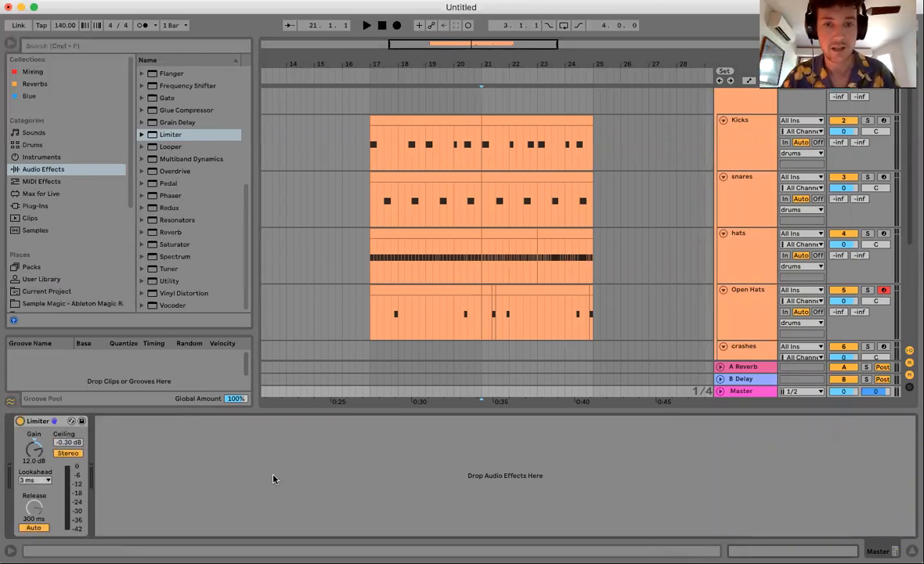
Play the full drum pattern from 21.1.1 to the end of the clips to judge the balance
{"action": "left_click", "coordinate": [481, 270]}
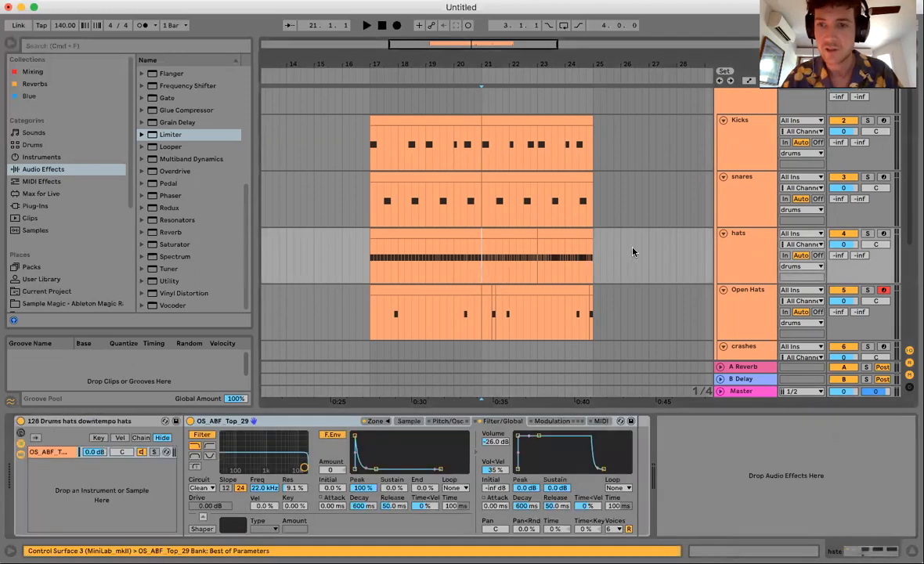
{"action": "key", "text": "space"}
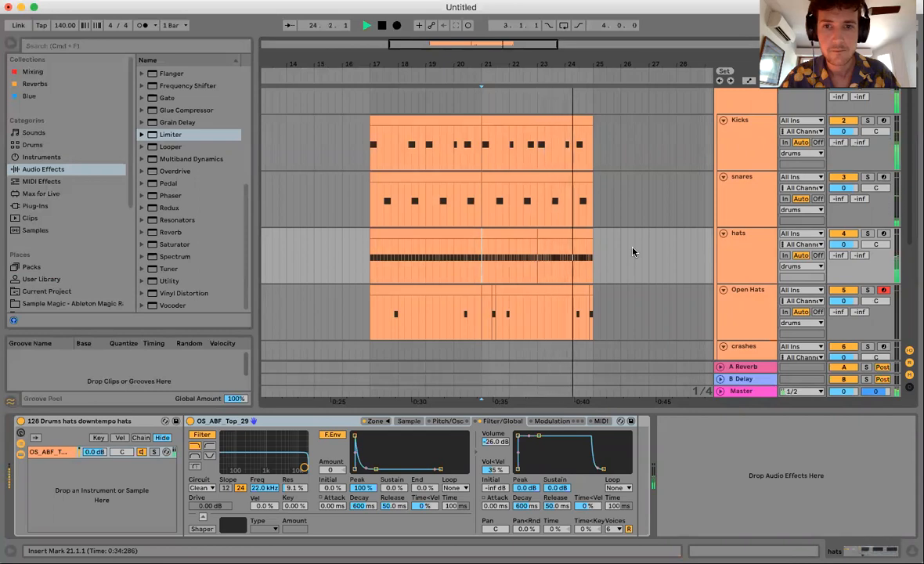
{"action": "key", "text": "space"}
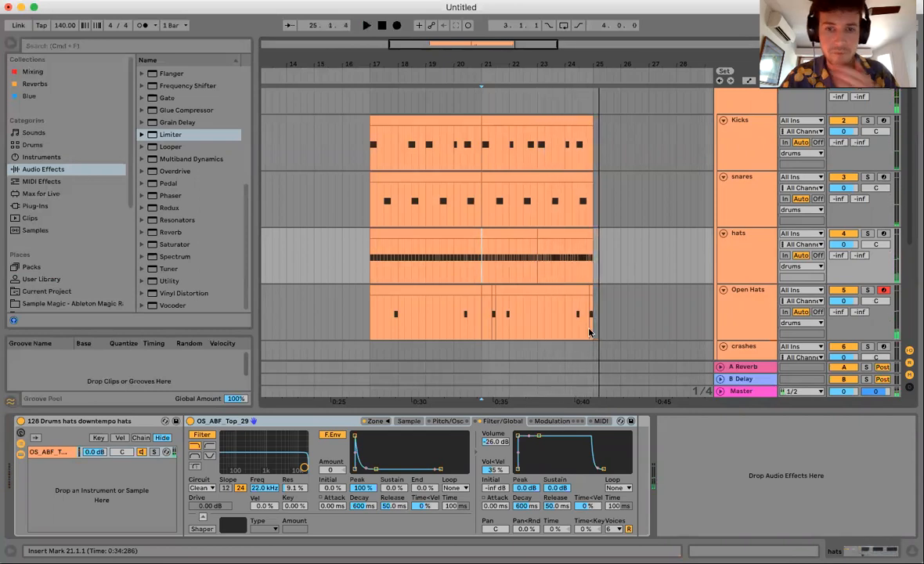
Create an empty half-bar MIDI clip on the crashes track from 17.1.1 to 17.3.1
{"action": "left_click", "coordinate": [556, 408]}
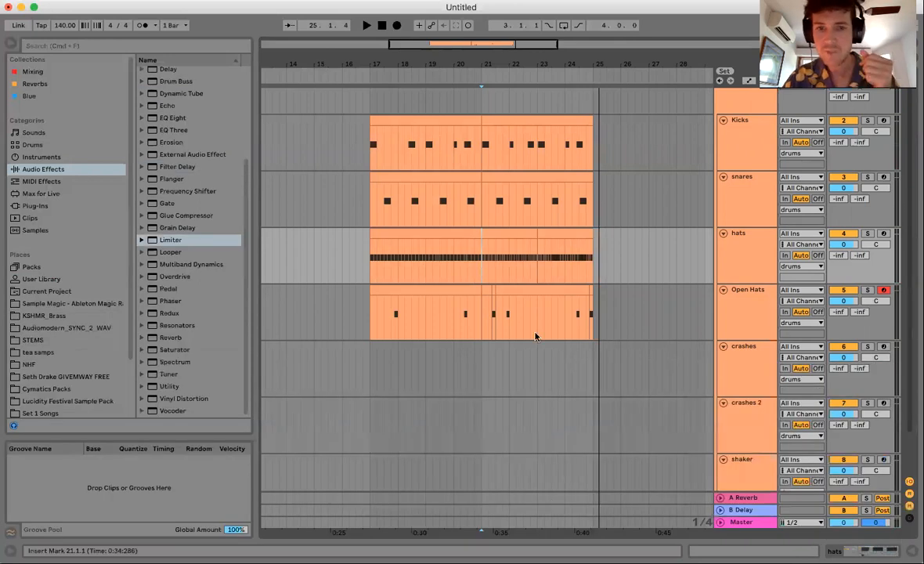
{"action": "scroll", "coordinate": [487, 345], "scroll_direction": "down", "scroll_amount": 2}
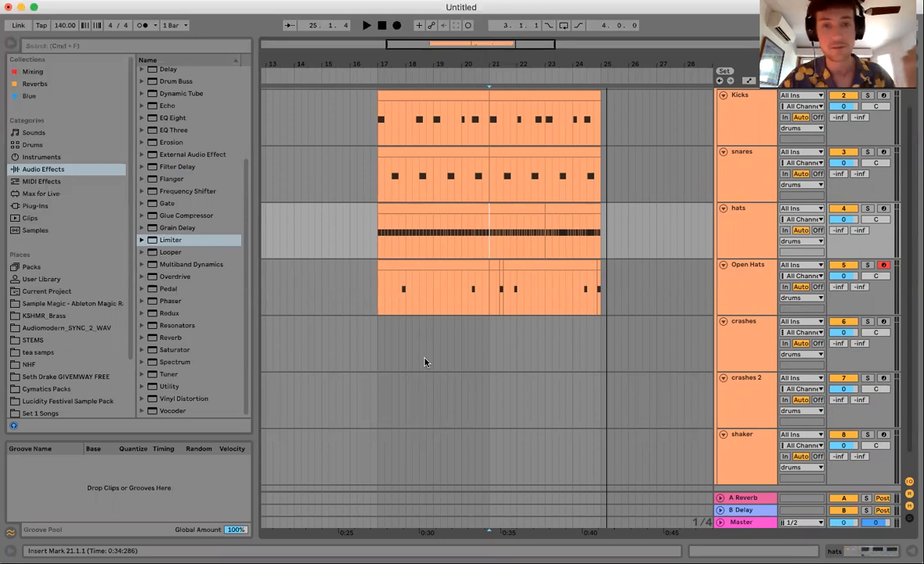
{"action": "left_click_drag", "start_coordinate": [377, 350], "coordinate": [405, 346]}
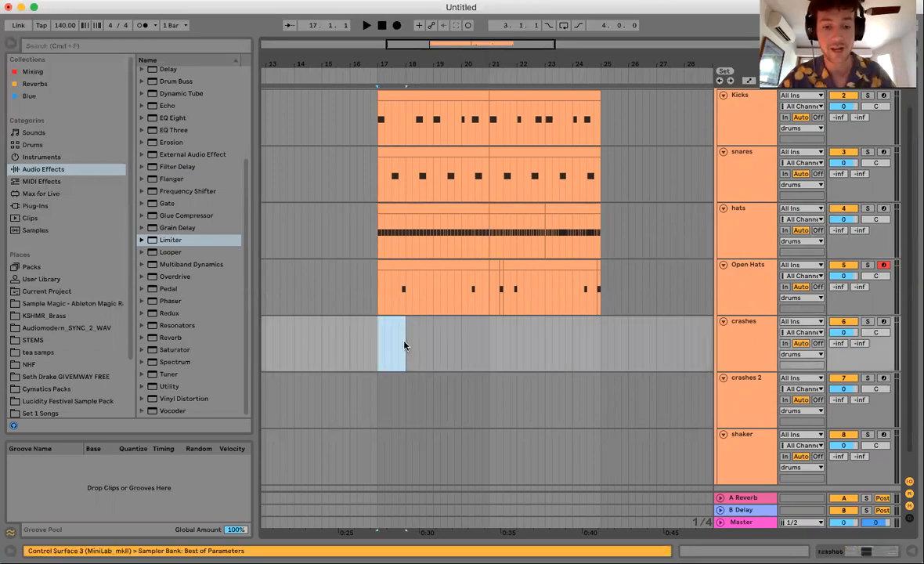
{"action": "left_click", "coordinate": [379, 346]}
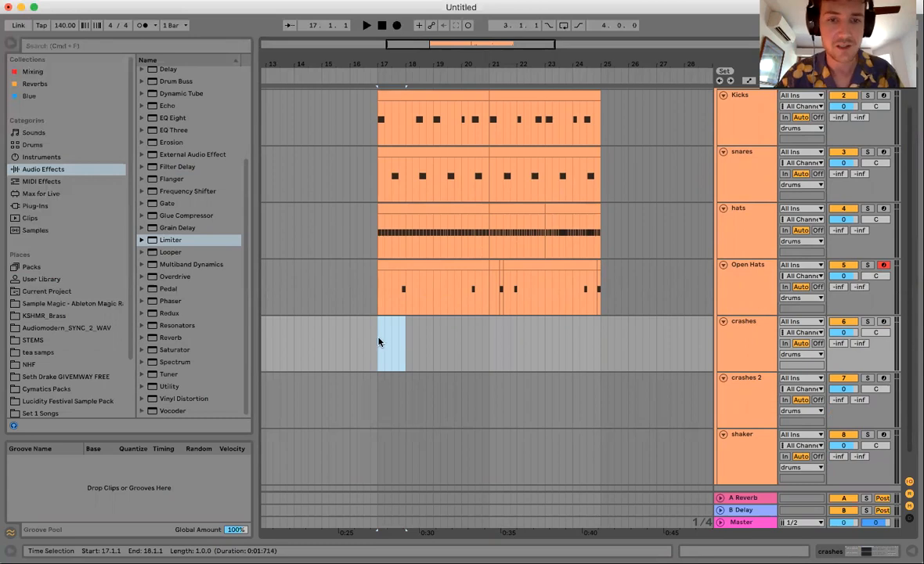
{"action": "left_click_drag", "start_coordinate": [378, 342], "coordinate": [390, 342]}
{"action": "key", "text": "super+shift+m"}
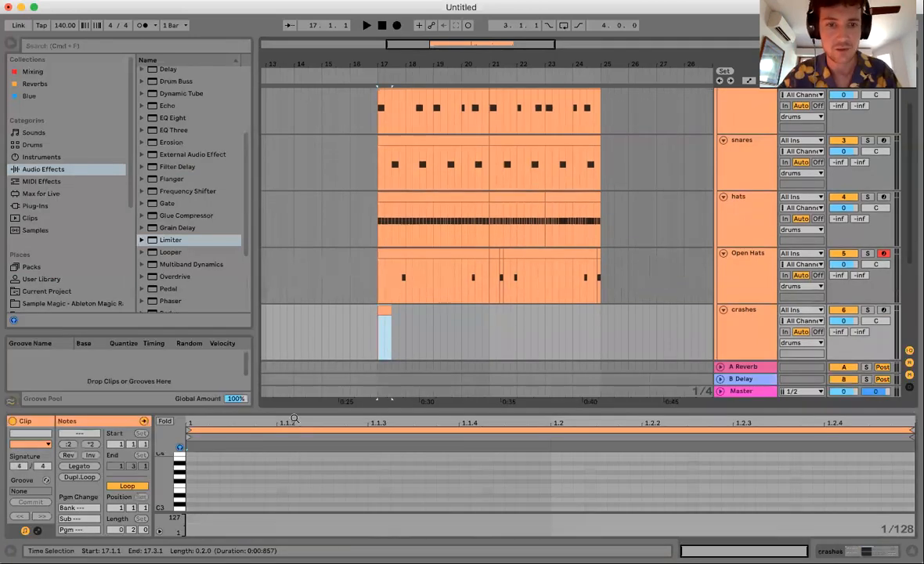
Fill the crash clip with one D3 note using Legato and lower the crashes track's volume to -8.1 dB
{"action": "double_click", "coordinate": [190, 500]}
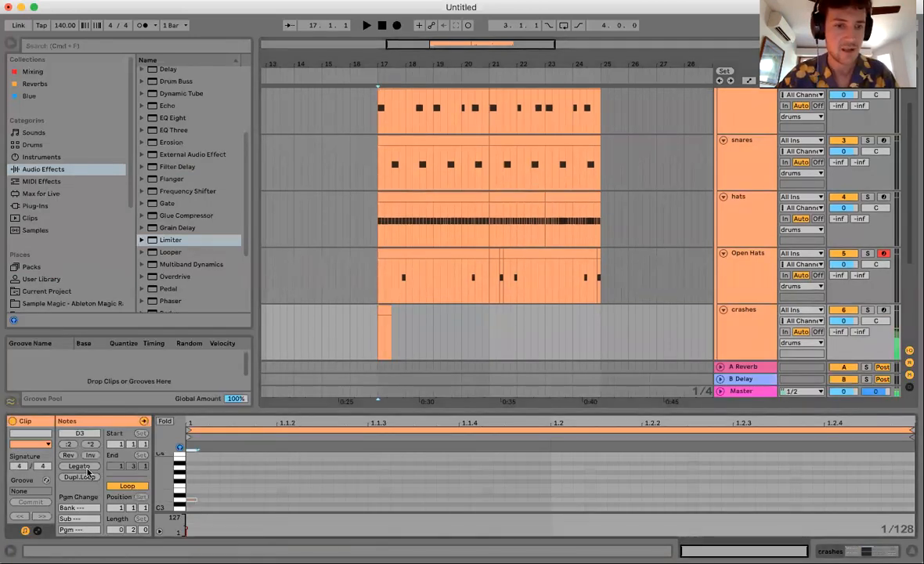
{"action": "left_click", "coordinate": [84, 466]}
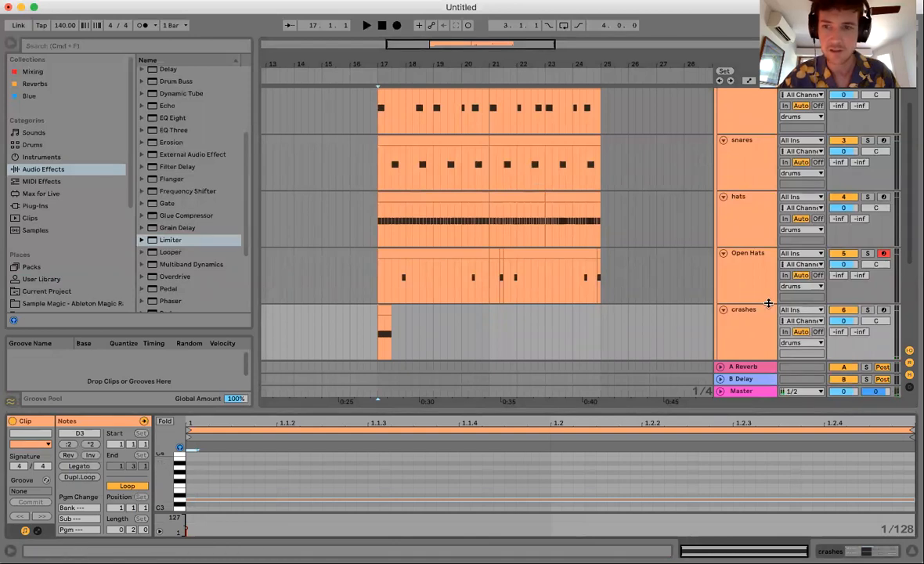
{"action": "left_click_drag", "start_coordinate": [845, 321], "coordinate": [844, 353]}
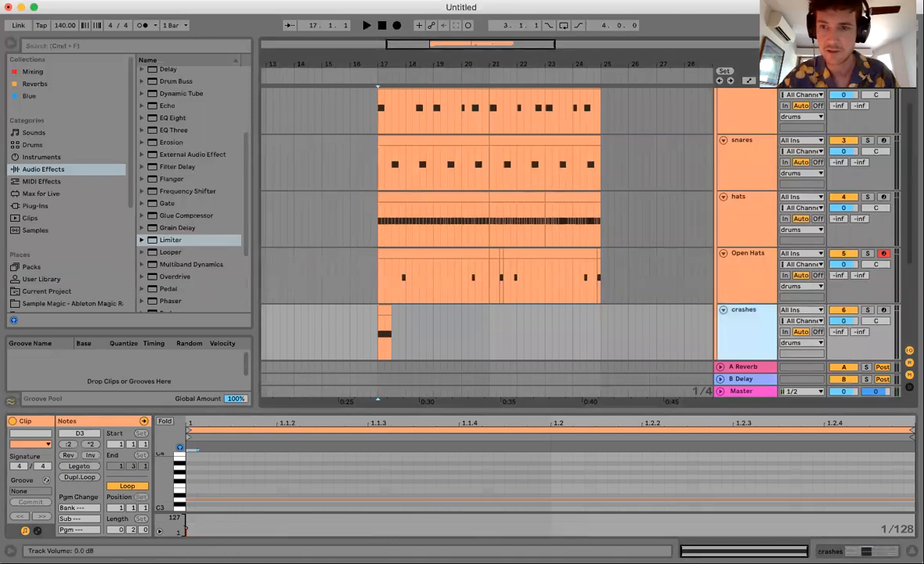
Audition crash sounds by transposing the crash note up in semitones to C#4
{"action": "left_click", "coordinate": [626, 498]}
{"action": "key", "text": "Up"}
{"action": "key", "text": "Up"}
{"action": "key", "text": "Up"}
{"action": "key", "text": "Up"}
{"action": "key", "text": "Up"}
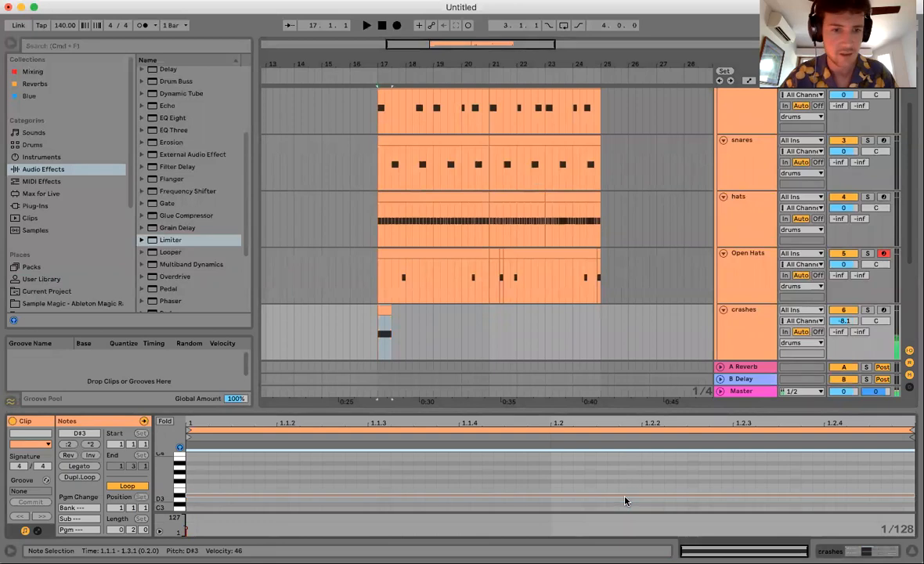
{"action": "key", "text": "Up"}
{"action": "key", "text": "Up"}
{"action": "key", "text": "Up"}
{"action": "key", "text": "Up"}
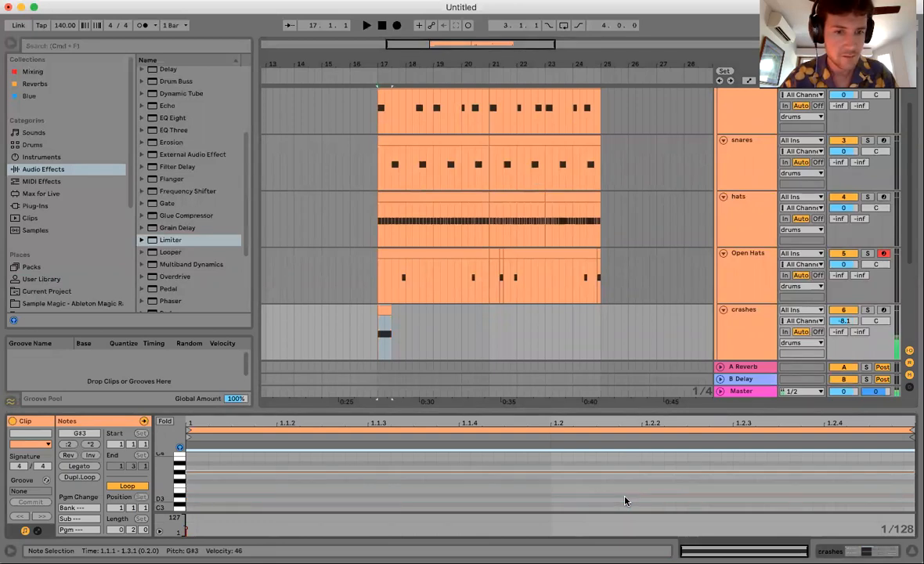
{"action": "key", "text": "Up"}
{"action": "key", "text": "Up"}
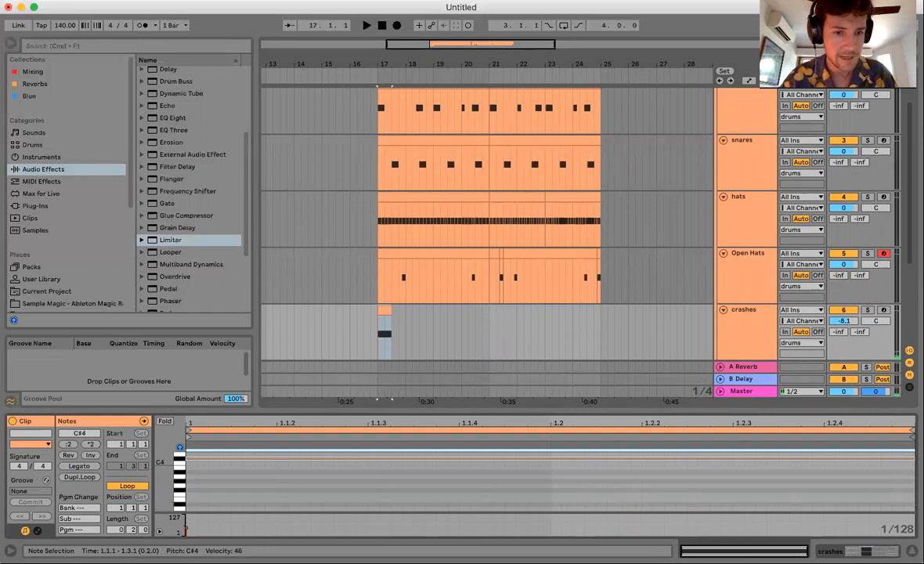
Raise the C#4 crash note's velocity to 78 and open the Filter/Global settings of the crashes track's Sampler
{"action": "left_click_drag", "start_coordinate": [186, 529], "coordinate": [186, 521]}
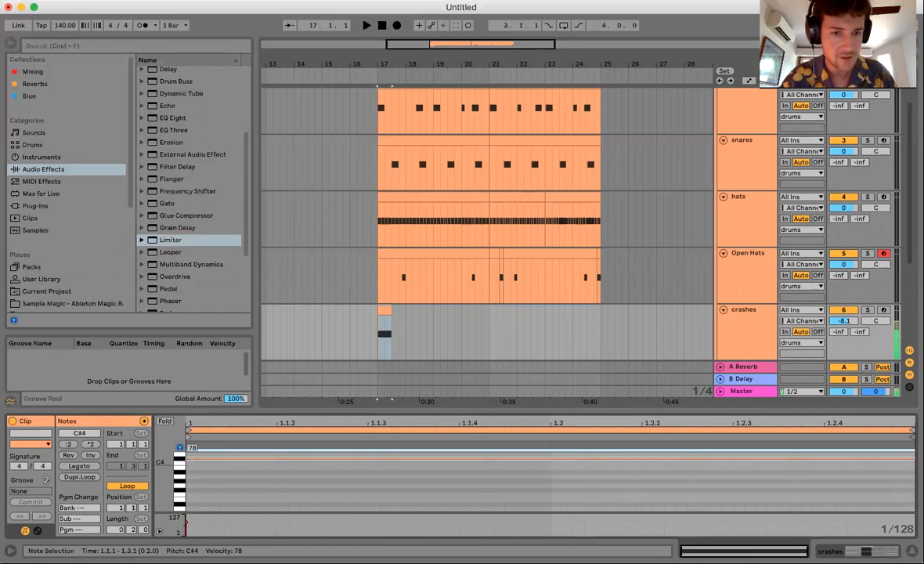
{"action": "left_click", "coordinate": [745, 334]}
{"action": "double_click", "coordinate": [745, 335]}
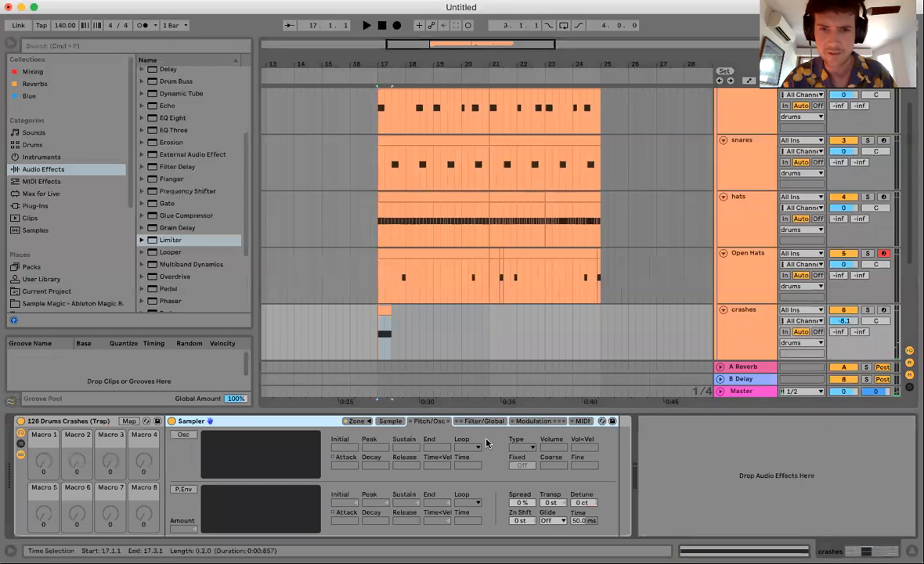
{"action": "left_click", "coordinate": [487, 423]}
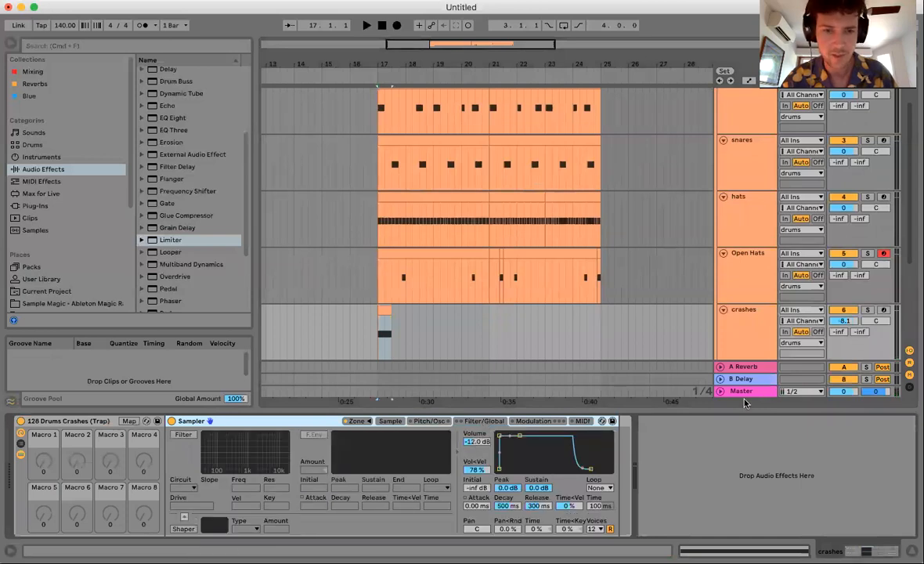
Check the crash level in the mixer during playback, solo the crashes track and reset its volume to 0 dB
{"action": "key", "text": "Tab"}
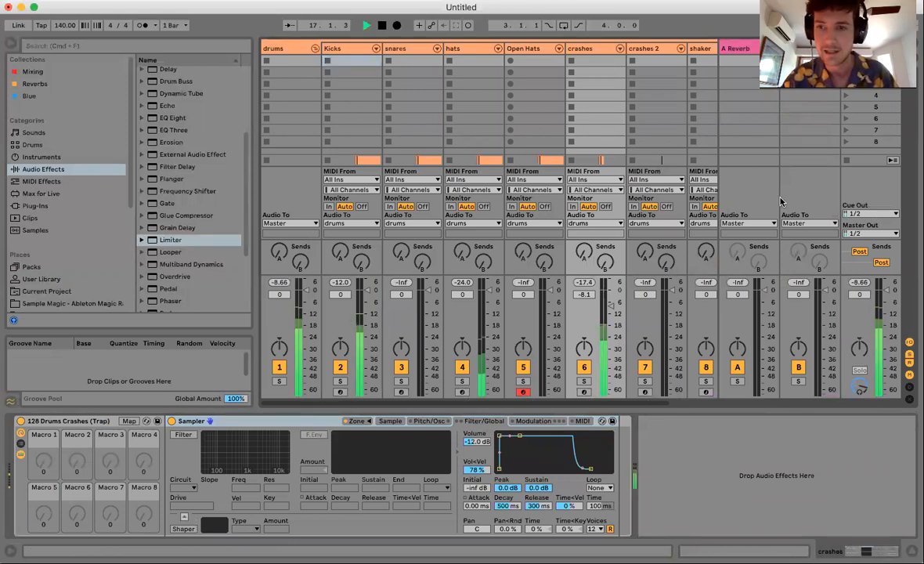
{"action": "key", "text": "Tab"}
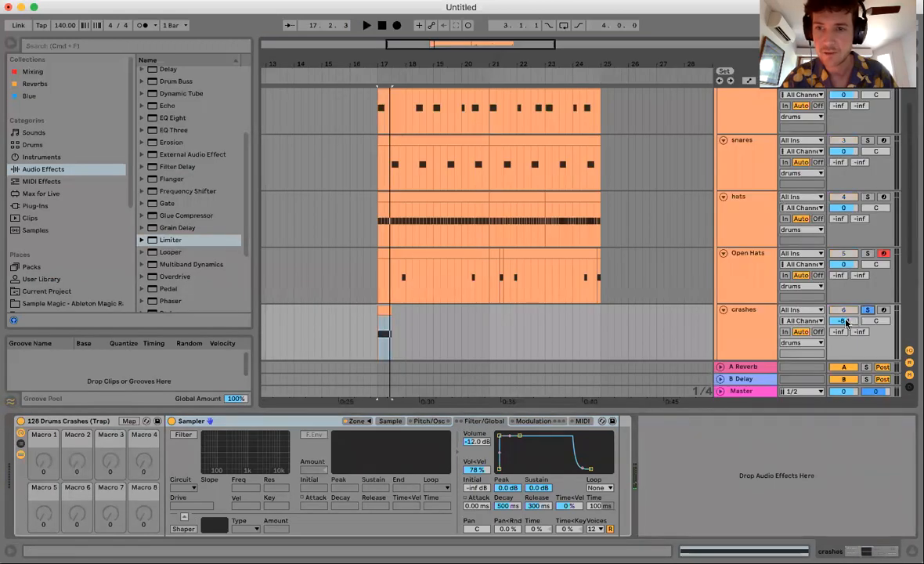
{"action": "left_click", "coordinate": [868, 310]}
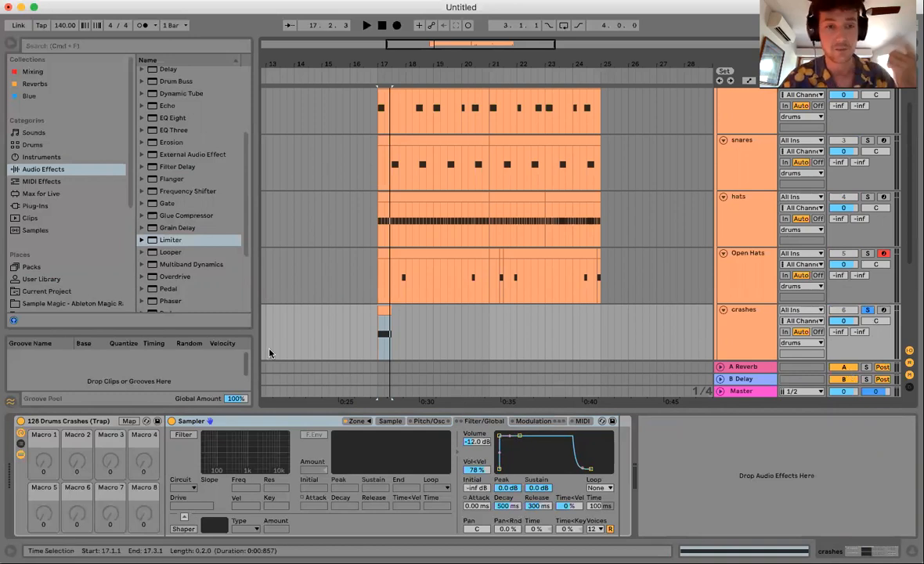
Add a Utility effect after the Sampler on the crashes track and reset the track's pan to centre
{"action": "scroll", "coordinate": [224, 242], "scroll_direction": "down", "scroll_amount": 3}
{"action": "double_click", "coordinate": [188, 281]}
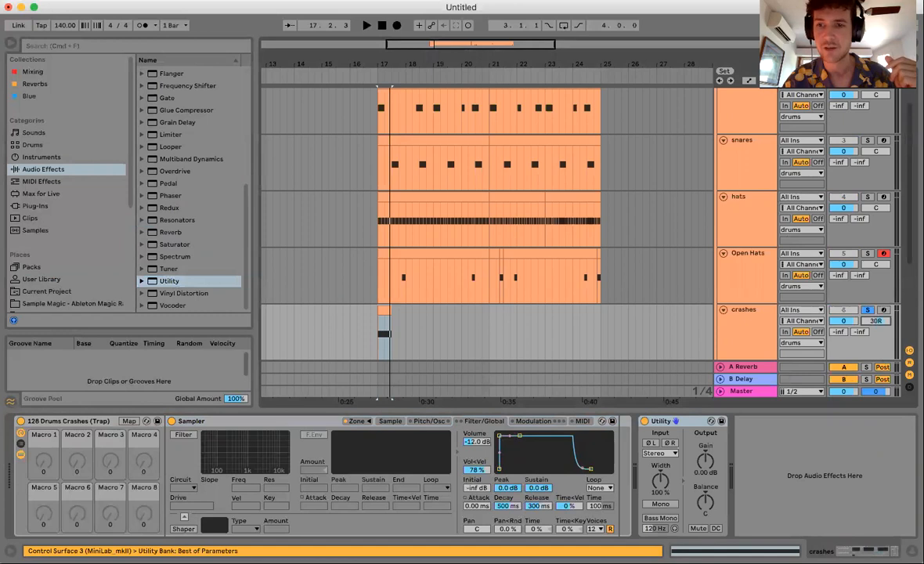
{"action": "left_click_drag", "start_coordinate": [875, 321], "coordinate": [876, 323]}
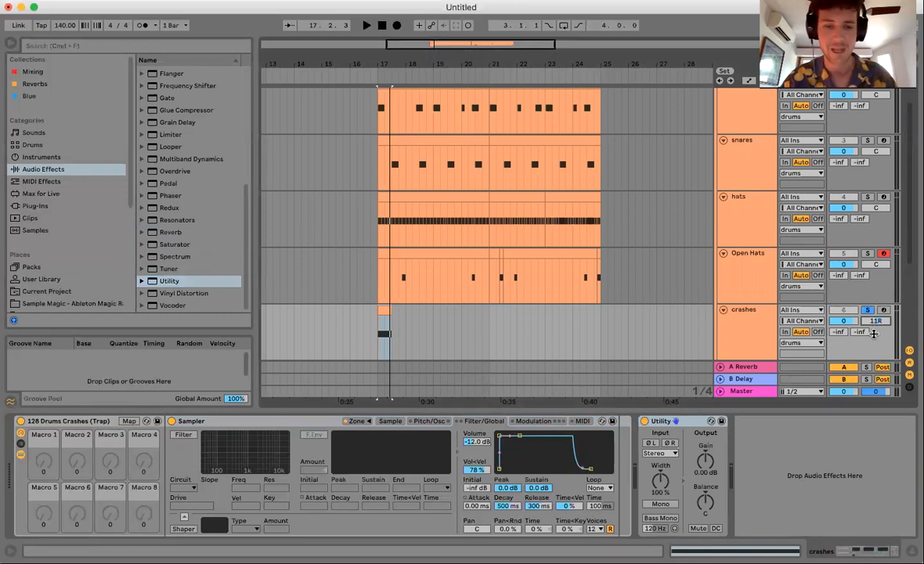
{"action": "key", "text": "Delete"}
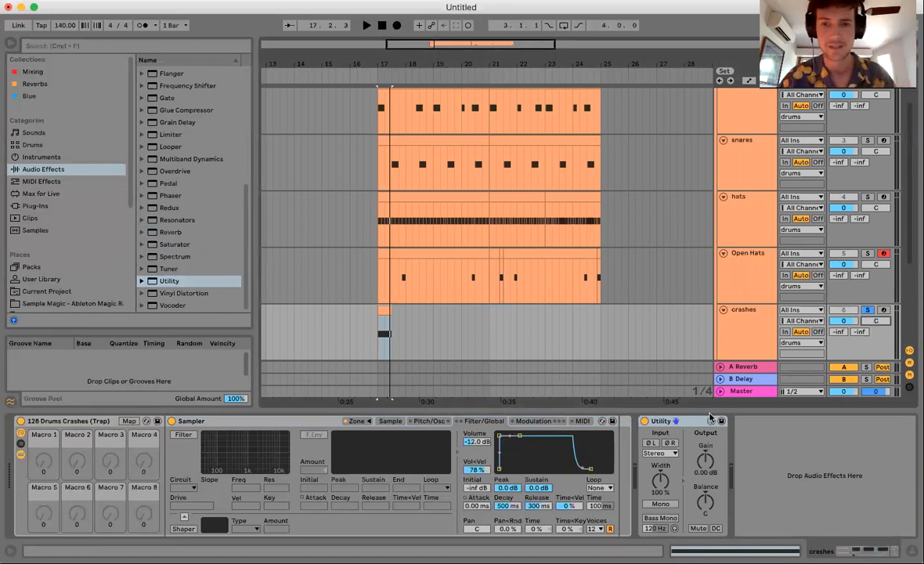
Set the crash Sampler's volume to -24 dB and play the soloed crash to check its level in the mixer
{"action": "key", "text": "Tab"}
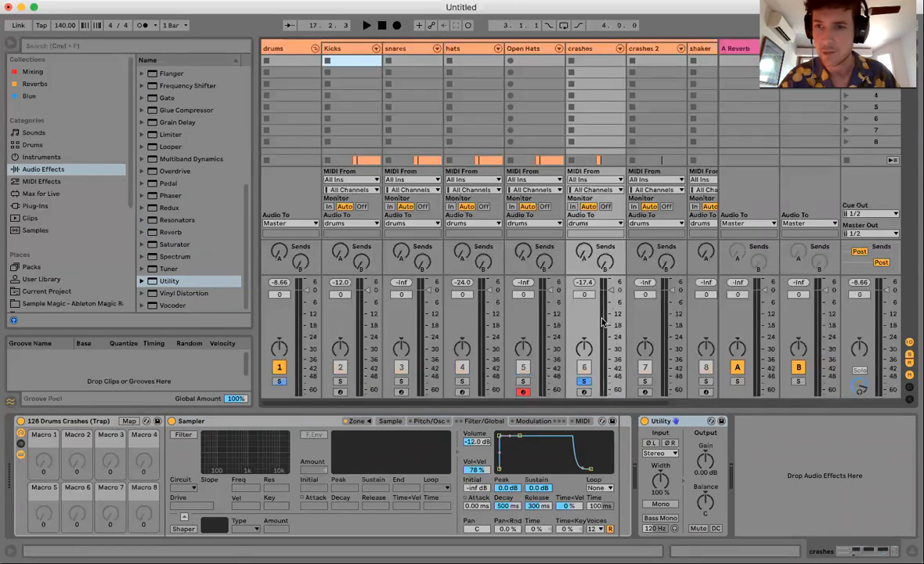
{"action": "key", "text": "Tab"}
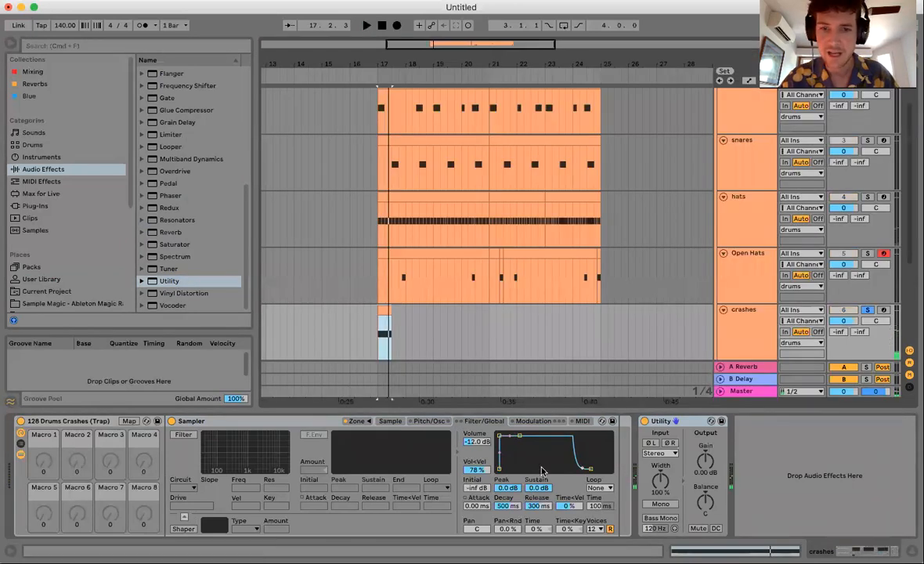
{"action": "type", "text": "-24"}
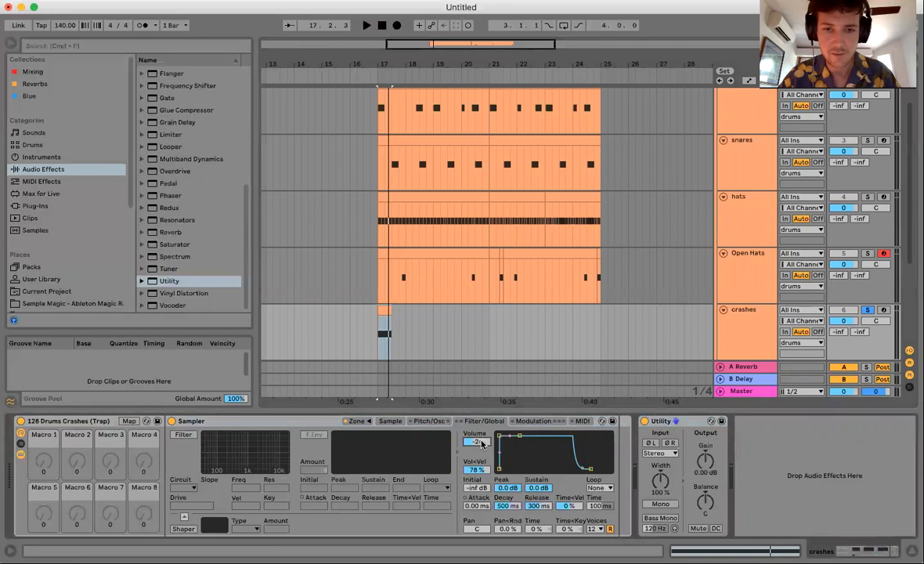
{"action": "key", "text": "Return"}
{"action": "key", "text": "space"}
{"action": "key", "text": "Tab"}
{"action": "key", "text": "Tab"}
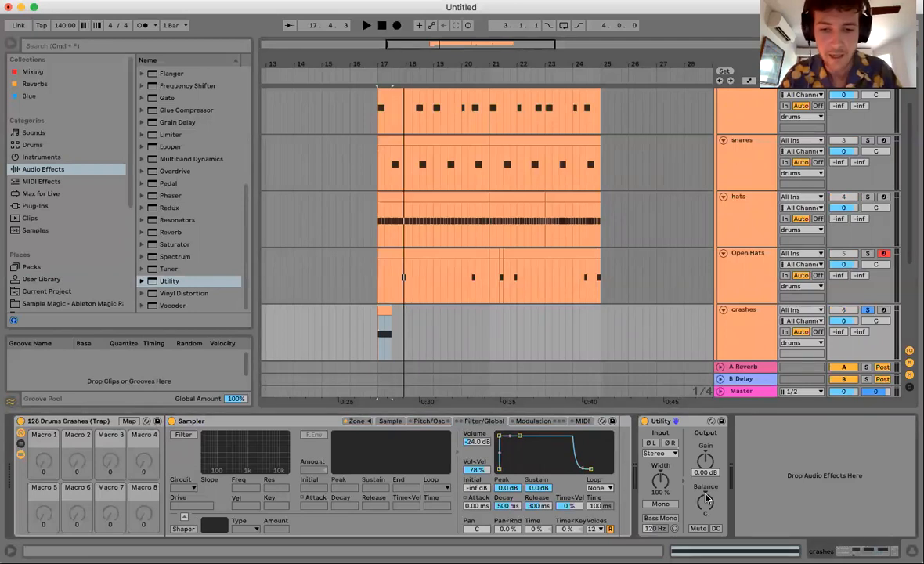
Lower the crash track's Utility gain to -9 dB and replay the crash to check its level
{"action": "key", "text": "space"}
{"action": "key", "text": "Tab"}
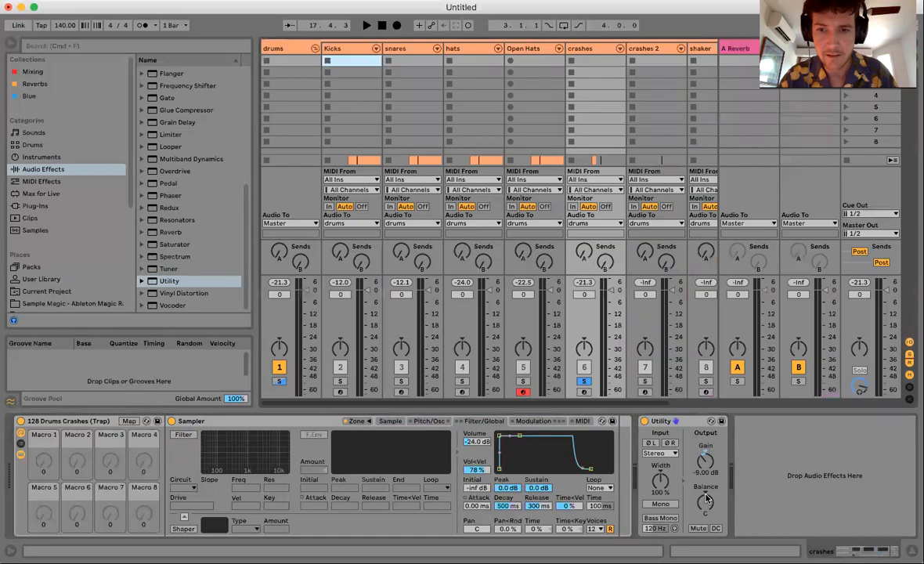
{"action": "key", "text": "Tab"}
{"action": "key", "text": "space"}
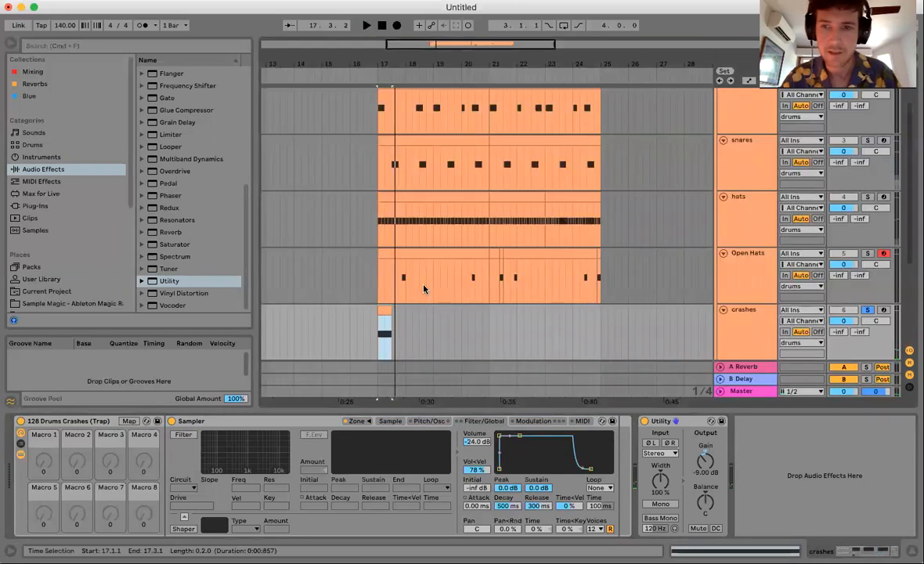
Extend the crash clip to four bars, from 17.1.1 to 21.1.1, and duplicate it to fill bars 21 to 25
{"action": "scroll", "coordinate": [390, 262], "scroll_direction": "down", "scroll_amount": 2}
{"action": "left_click", "coordinate": [386, 281]}
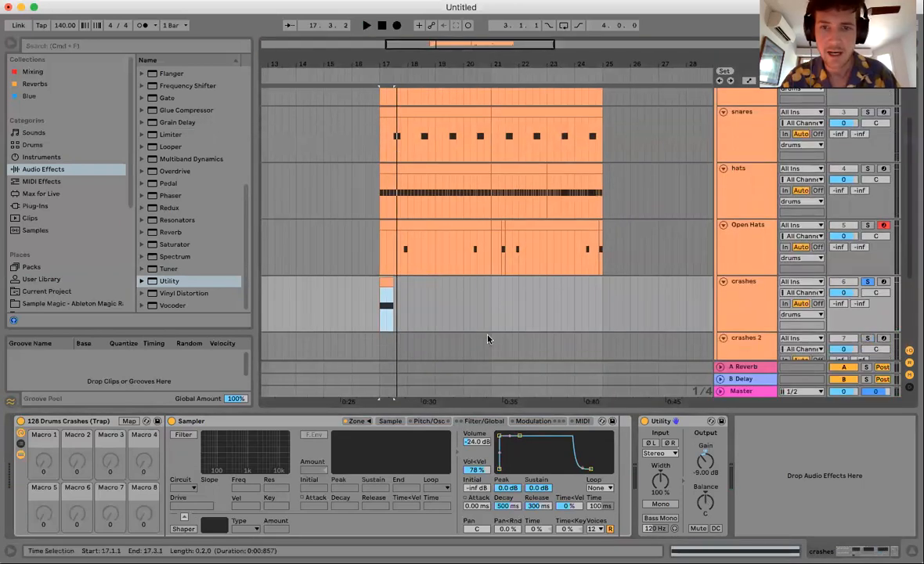
{"action": "left_click_drag", "start_coordinate": [382, 312], "coordinate": [490, 316]}
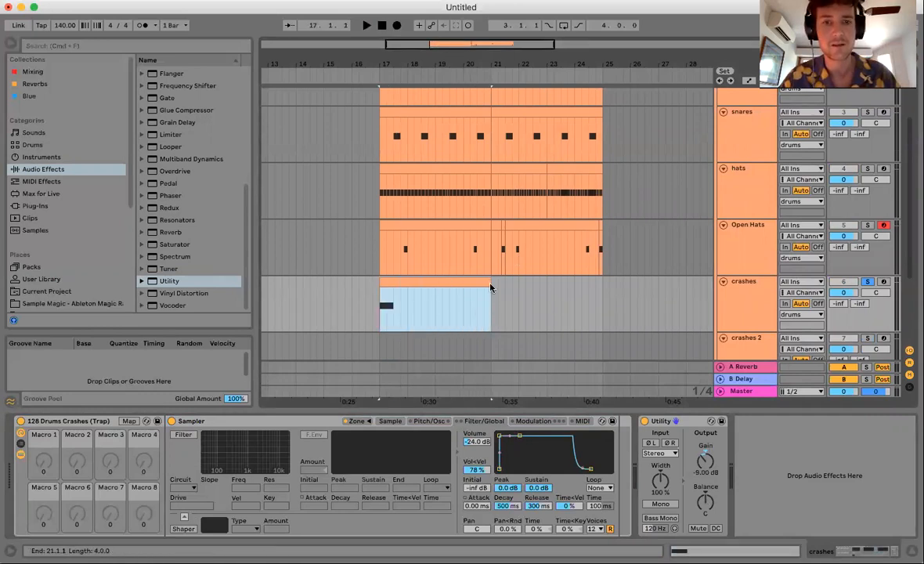
{"action": "key", "text": "super+d"}
Transpose the crash note in the second clip at 21.1.1 up one semitone to D4
{"action": "left_click", "coordinate": [489, 311]}
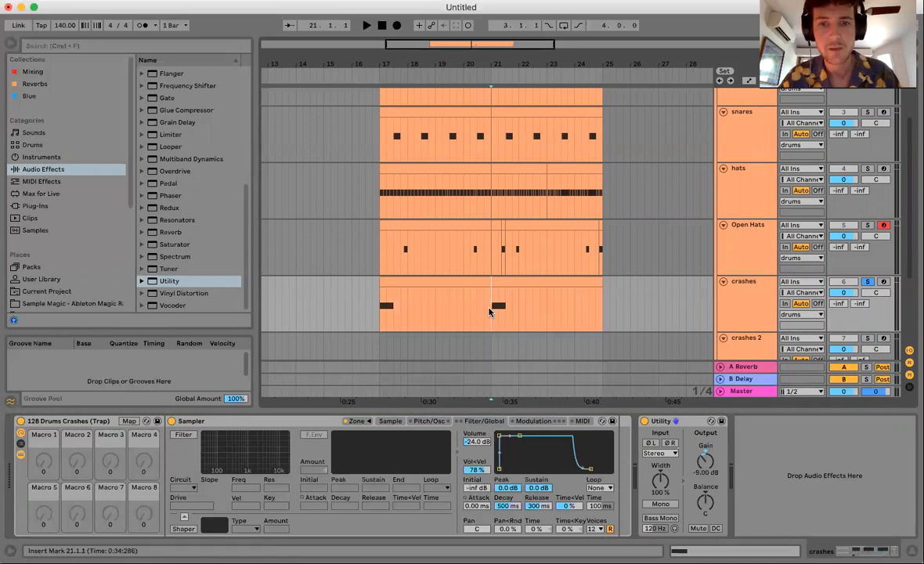
{"action": "left_click", "coordinate": [514, 313], "text": "shift"}
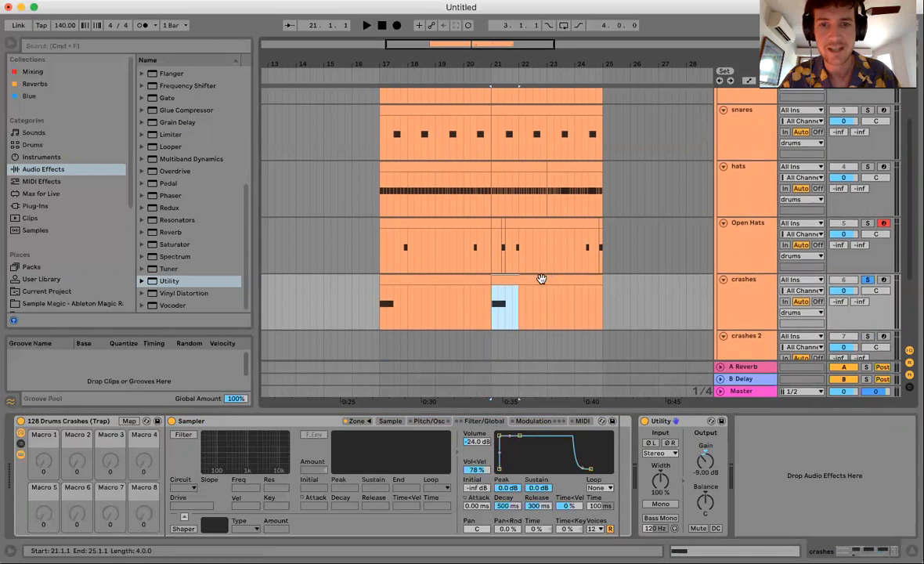
{"action": "double_click", "coordinate": [539, 279]}
{"action": "left_click", "coordinate": [202, 463]}
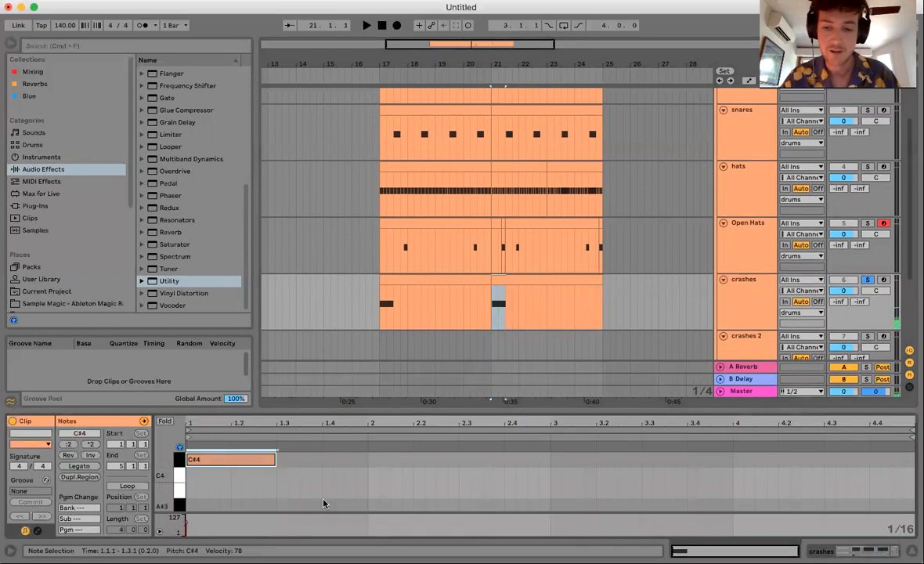
{"action": "key", "text": "Up"}
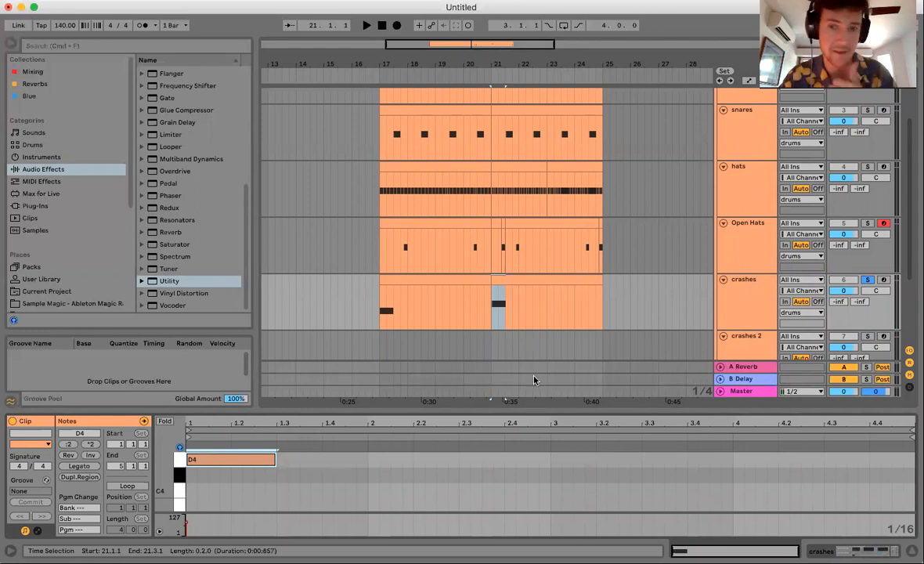
Hide the clip detail view and move the shaker track between the Open Hats and crashes tracks
{"action": "left_click_drag", "start_coordinate": [533, 410], "coordinate": [533, 486]}
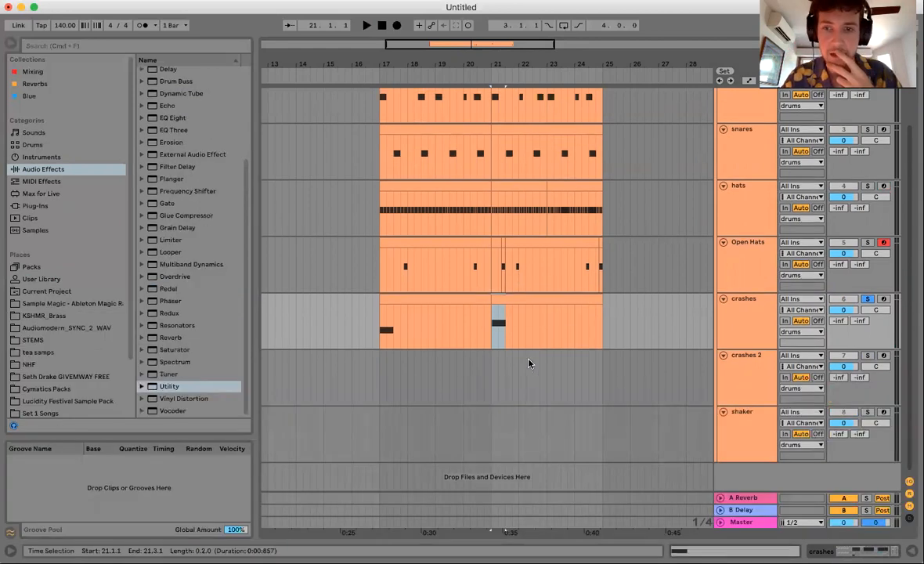
{"action": "left_click", "coordinate": [499, 336]}
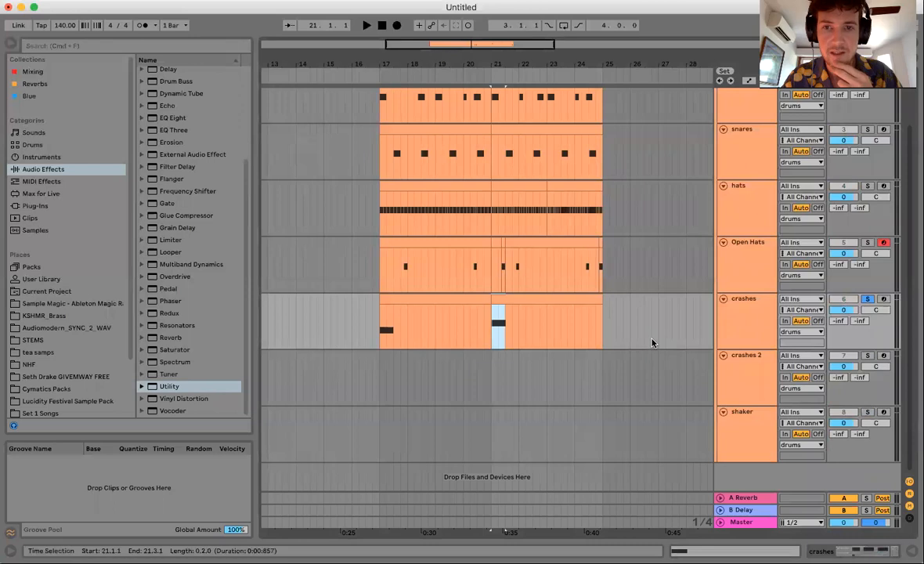
{"action": "scroll", "coordinate": [652, 342], "scroll_direction": "up", "scroll_amount": 1}
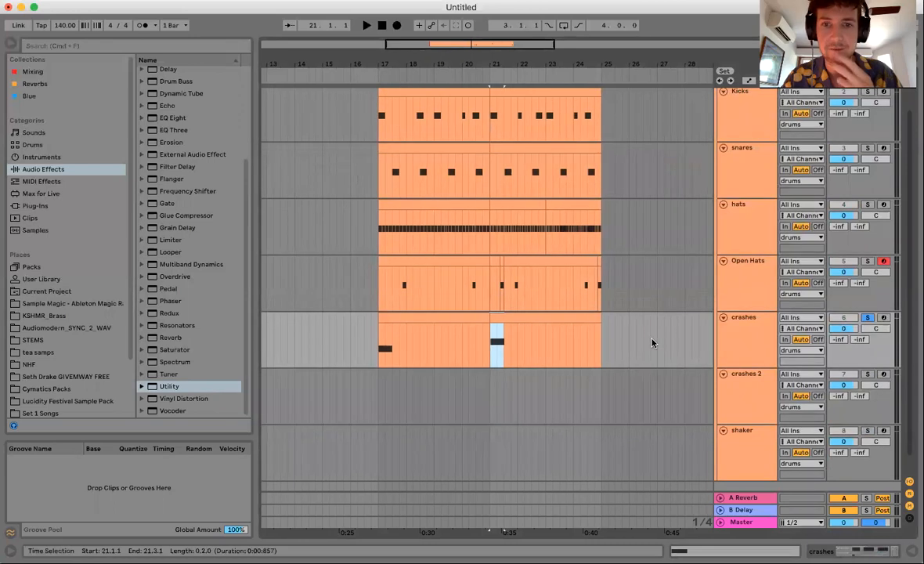
{"action": "scroll", "coordinate": [653, 342], "scroll_direction": "down", "scroll_amount": 1}
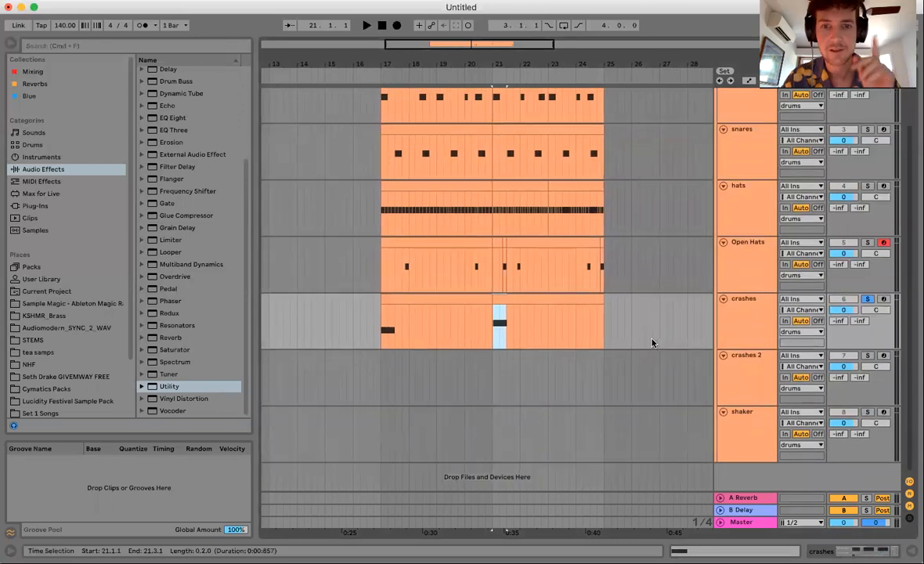
{"action": "left_click", "coordinate": [508, 300]}
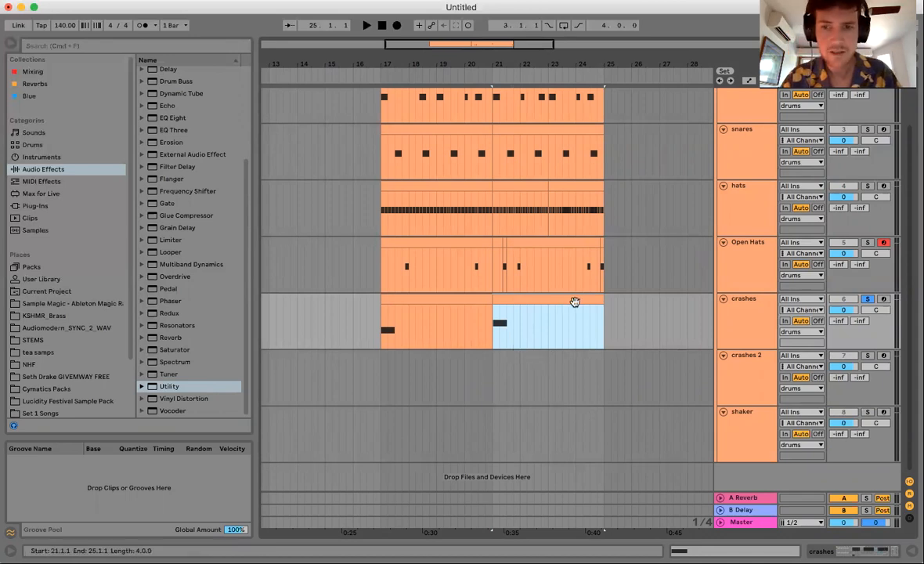
{"action": "left_click_drag", "start_coordinate": [756, 423], "coordinate": [745, 301]}
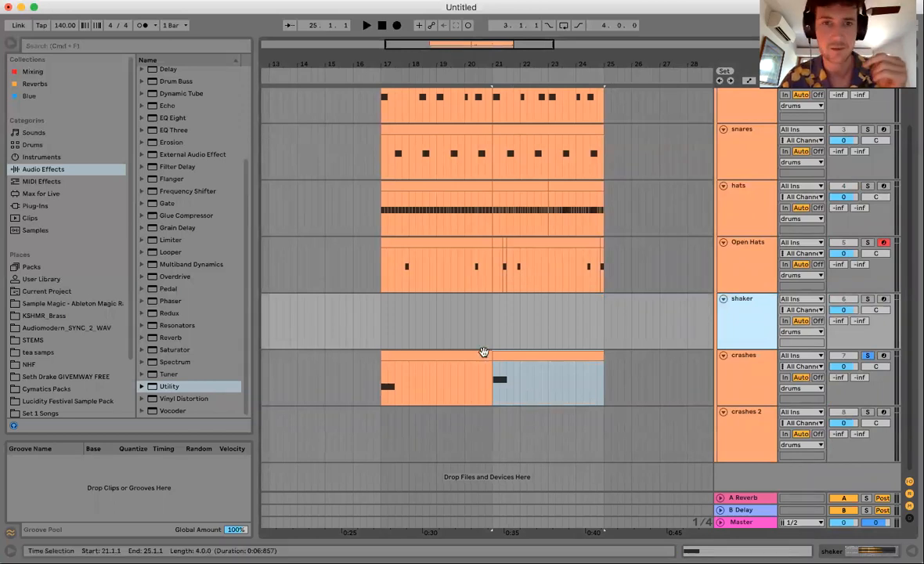
Open the 128 Shakers II instrument rack on the shaker track
{"action": "scroll", "coordinate": [423, 285], "scroll_direction": "up", "scroll_amount": 2}
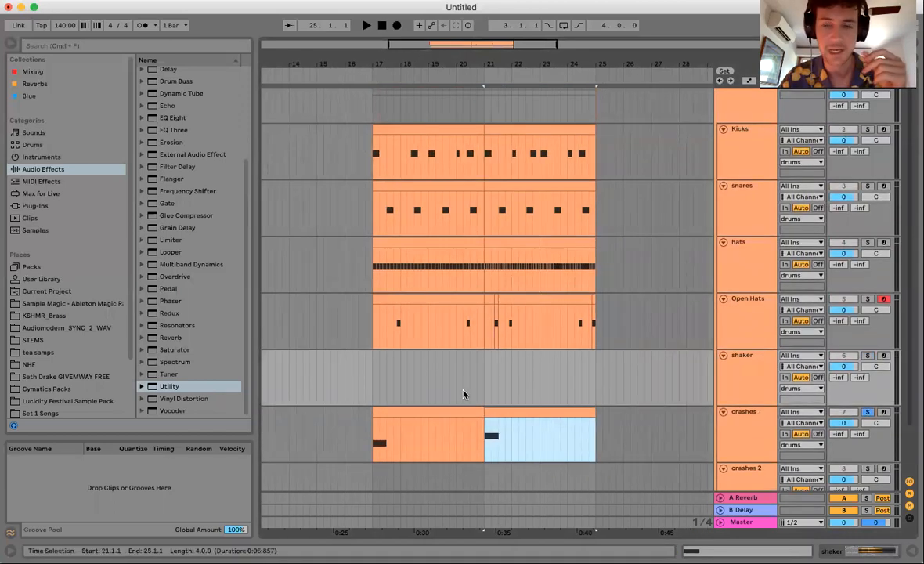
{"action": "double_click", "coordinate": [745, 399]}
{"action": "scroll", "coordinate": [440, 320], "scroll_direction": "down", "scroll_amount": 2}
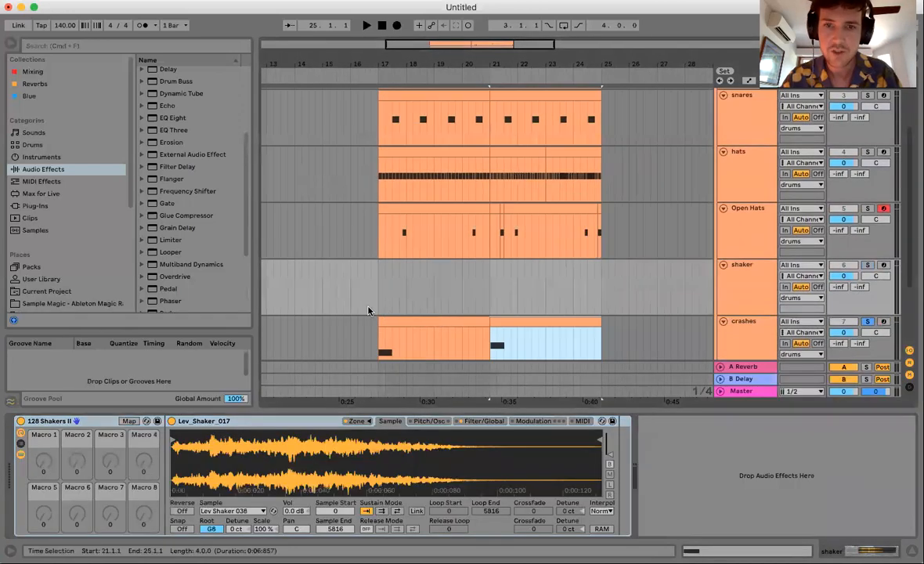
Create an empty one-bar MIDI clip on the shaker track from 19.1.1 to 20.1.1
{"action": "left_click", "coordinate": [375, 306]}
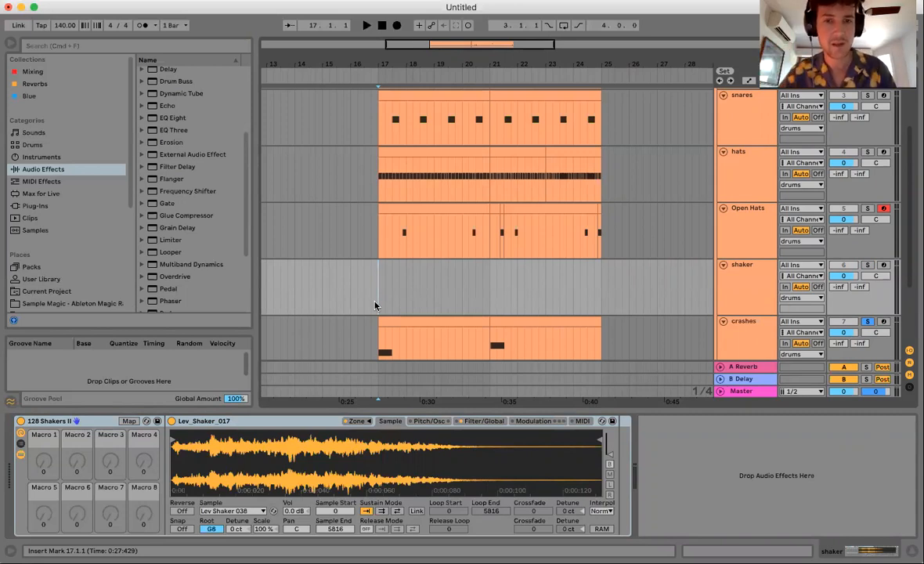
{"action": "left_click_drag", "start_coordinate": [435, 293], "coordinate": [491, 296]}
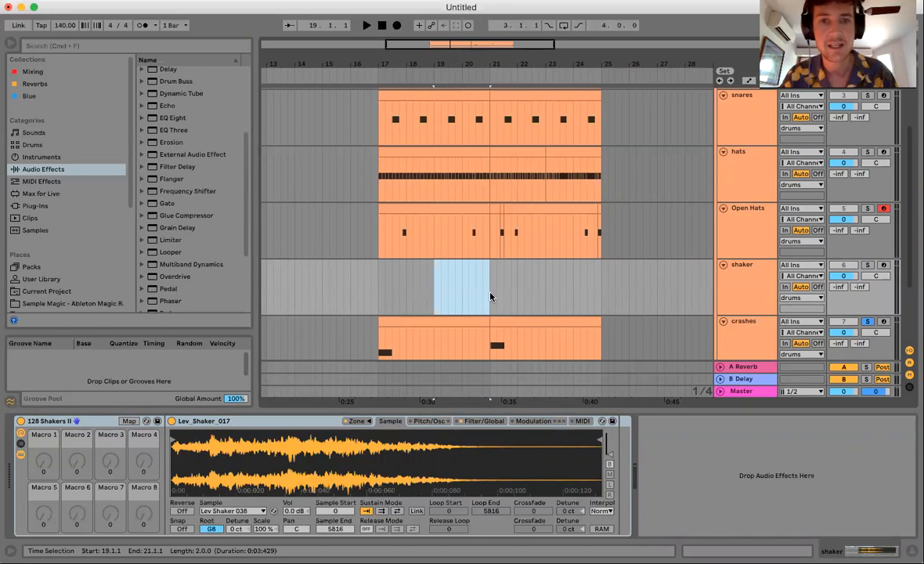
{"action": "left_click_drag", "start_coordinate": [437, 304], "coordinate": [460, 305]}
{"action": "key", "text": "super+shift+m"}
Unsolo the crashes track and play the full drum pattern from 17.1.1 up to the shaker clip
{"action": "left_click_drag", "start_coordinate": [400, 287], "coordinate": [432, 286]}
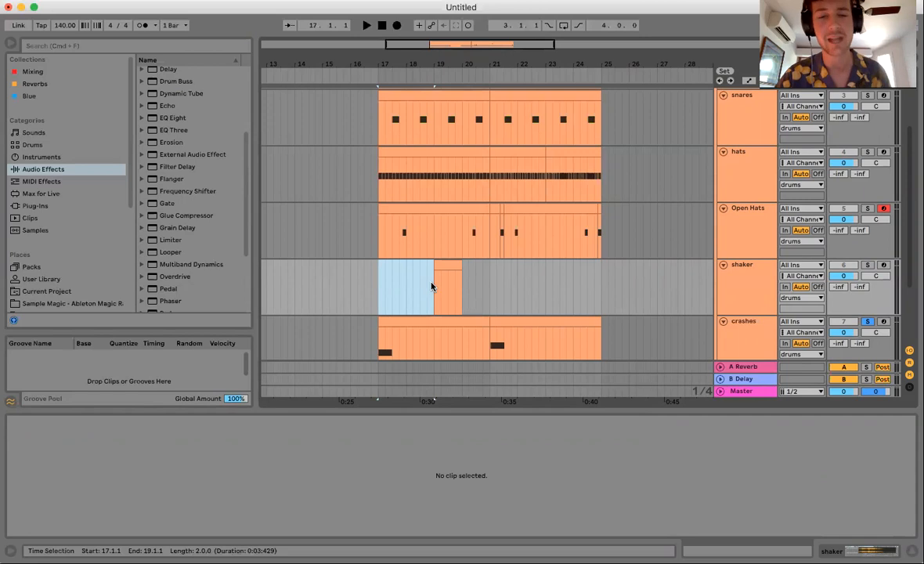
{"action": "left_click", "coordinate": [378, 288]}
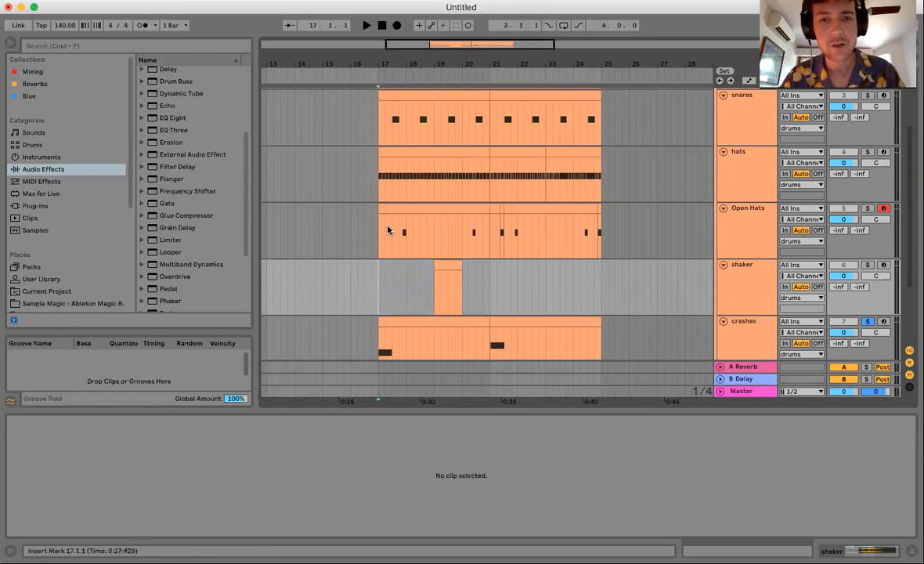
{"action": "left_click", "coordinate": [867, 321]}
{"action": "key", "text": "space"}
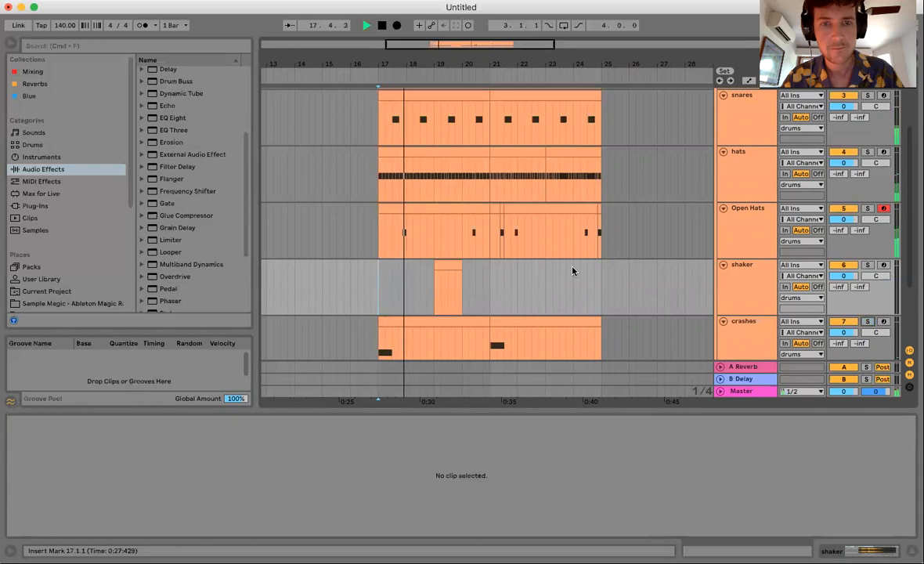
{"action": "key", "text": "space"}
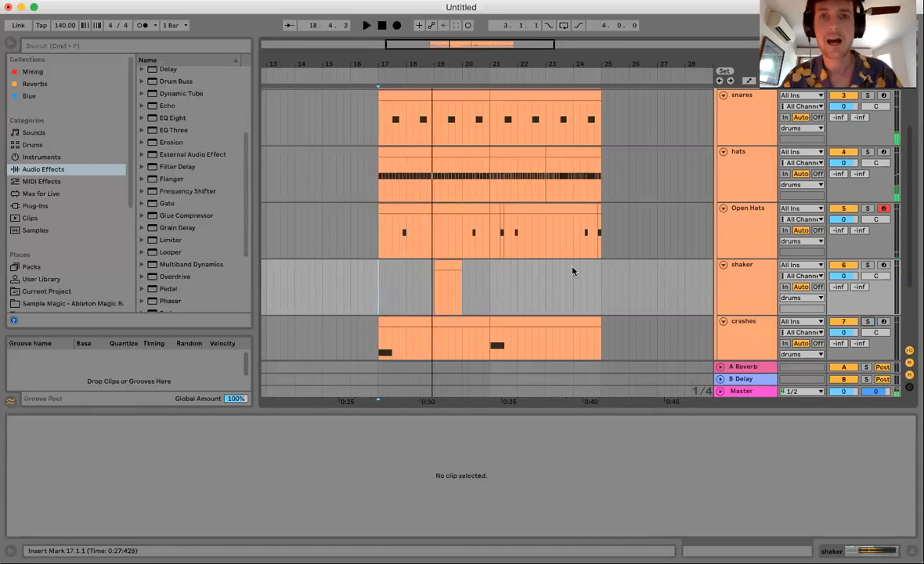
Add a sixteenth note at the start of the one-bar shaker clip with pitch F3 and velocity 104
{"action": "left_click_drag", "start_coordinate": [382, 306], "coordinate": [488, 300]}
{"action": "left_click", "coordinate": [439, 306]}
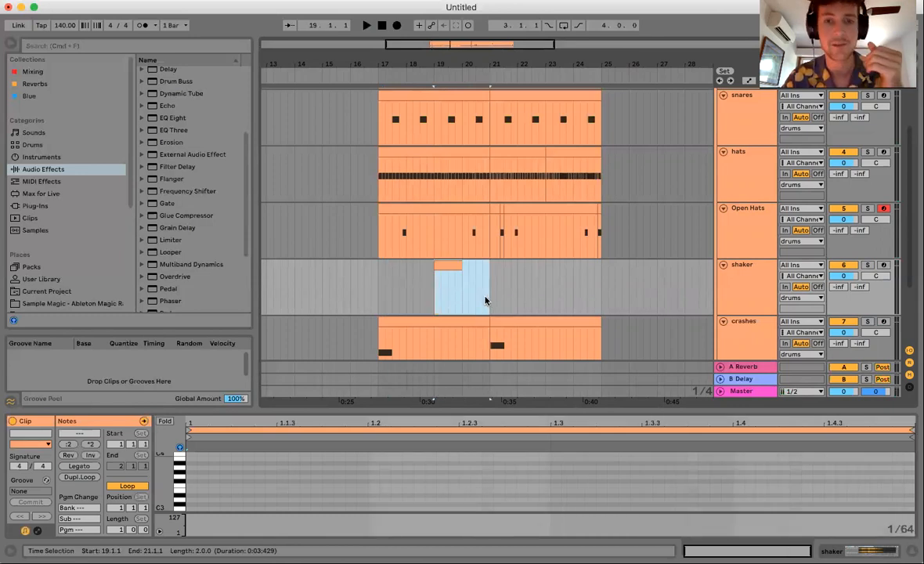
{"action": "left_click_drag", "start_coordinate": [436, 304], "coordinate": [489, 302]}
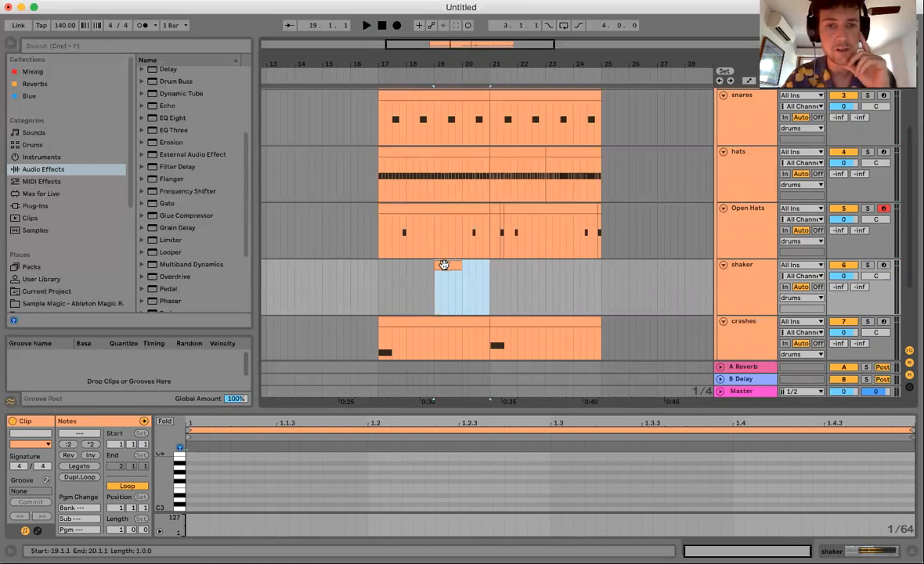
{"action": "left_click", "coordinate": [446, 264]}
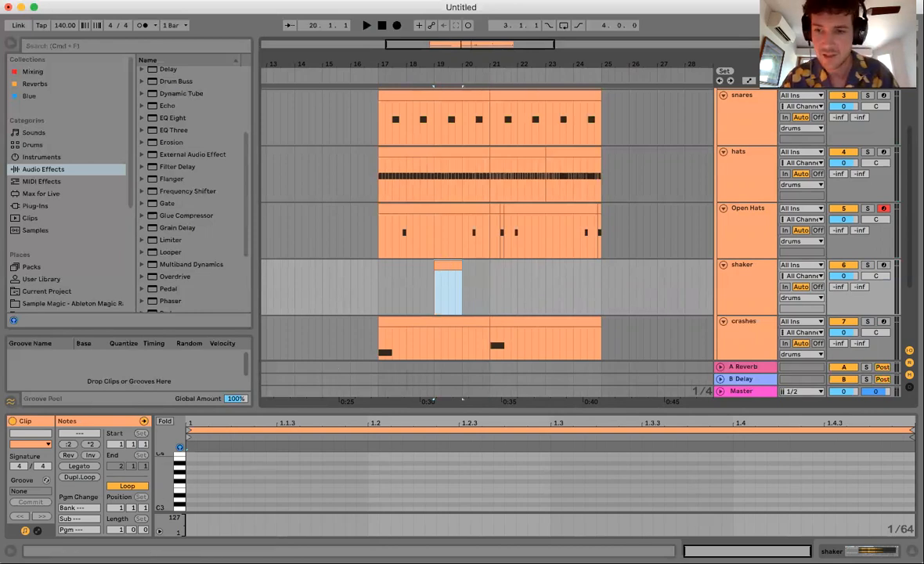
{"action": "left_click", "coordinate": [879, 503]}
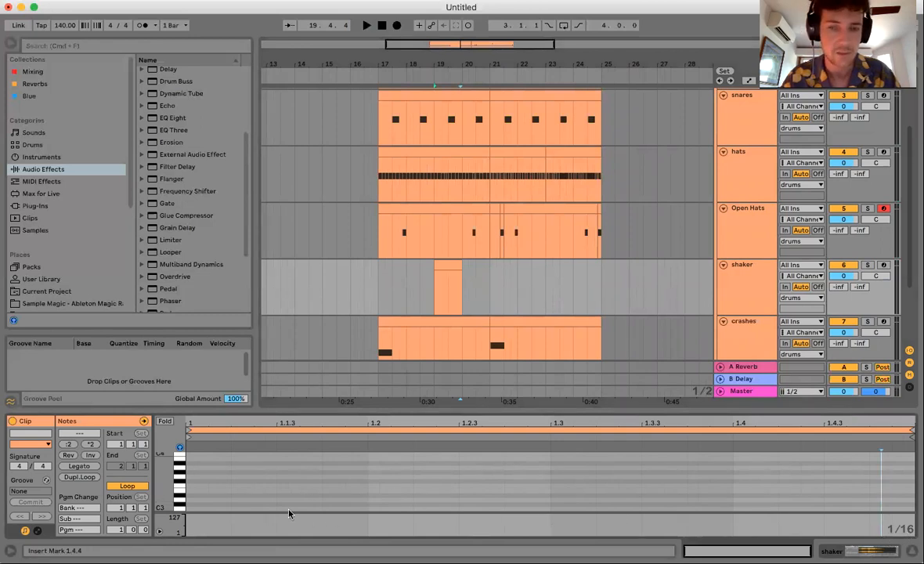
{"action": "double_click", "coordinate": [219, 492]}
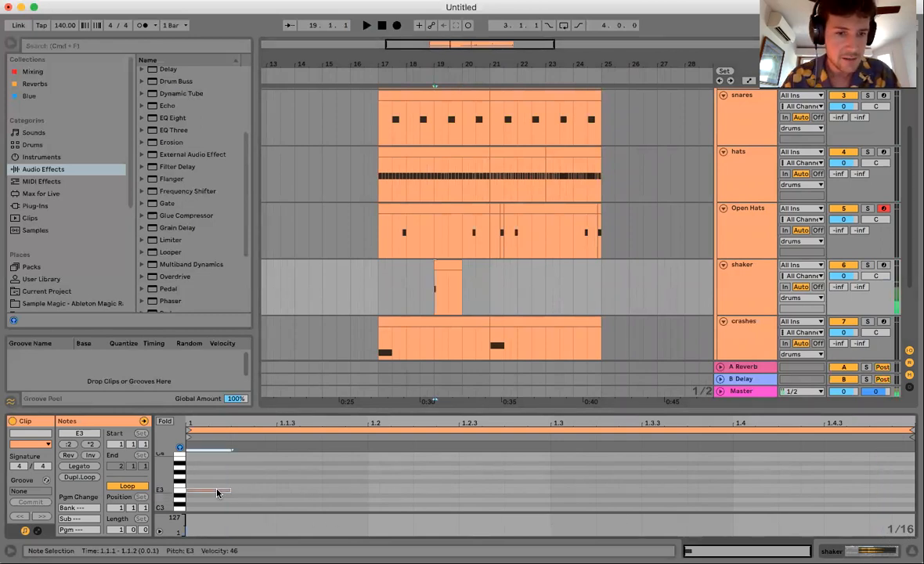
{"action": "left_click_drag", "start_coordinate": [186, 530], "coordinate": [186, 519]}
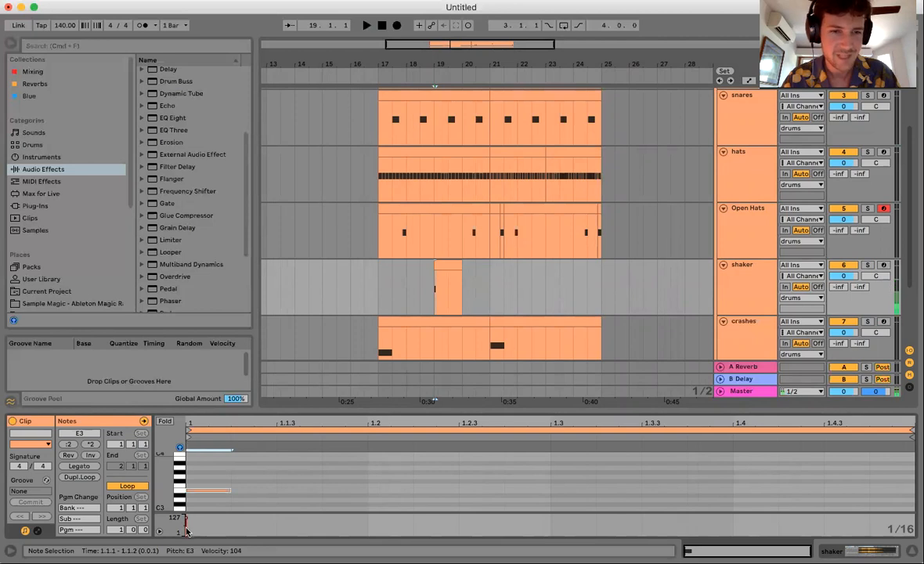
{"action": "key", "text": "Up"}
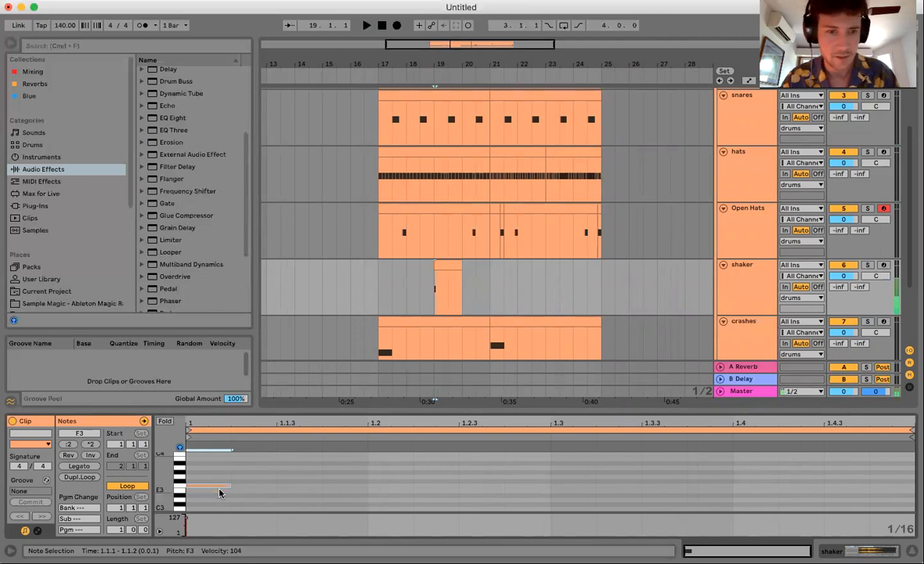
Duplicate the F3 note so four sixteenths fill the first beat of the shaker clip
{"action": "key", "text": "super+d"}
{"action": "key", "text": "super+d"}
{"action": "key", "text": "super+d"}
{"action": "key", "text": "super+d"}
{"action": "key", "text": "BackSpace"}
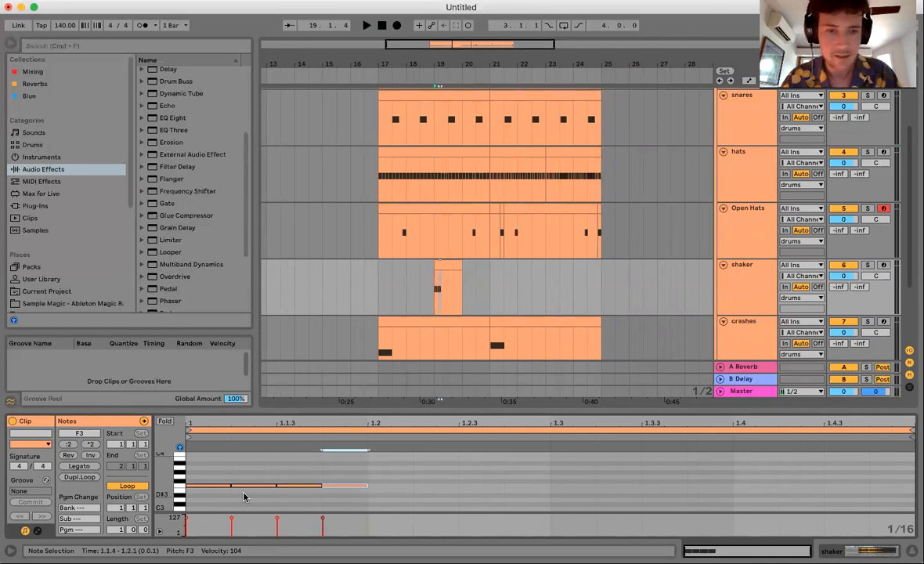
Repeat the four-note F3 group across beats two, three and four of the shaker clip
{"action": "left_click_drag", "start_coordinate": [186, 460], "coordinate": [352, 482]}
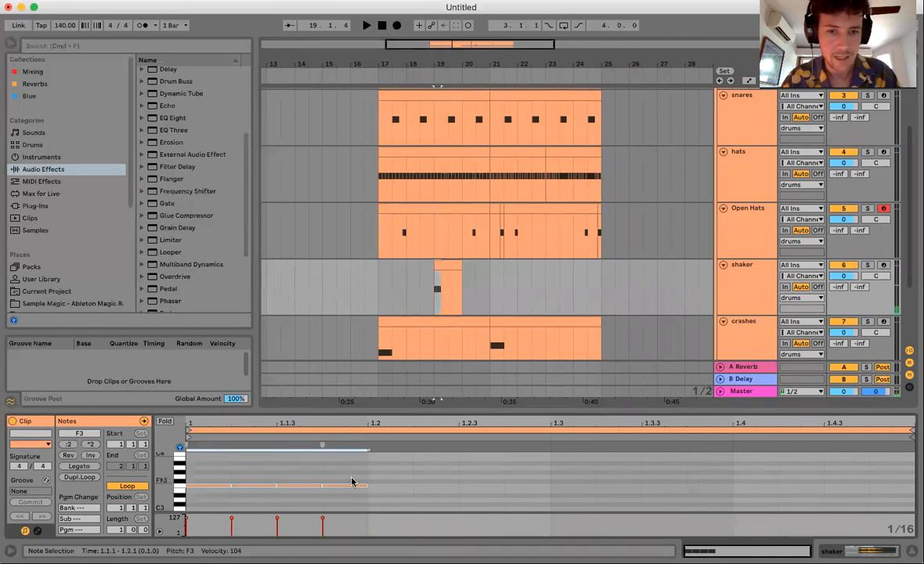
{"action": "key", "text": "super+d"}
{"action": "key", "text": "super+d"}
{"action": "key", "text": "super+d"}
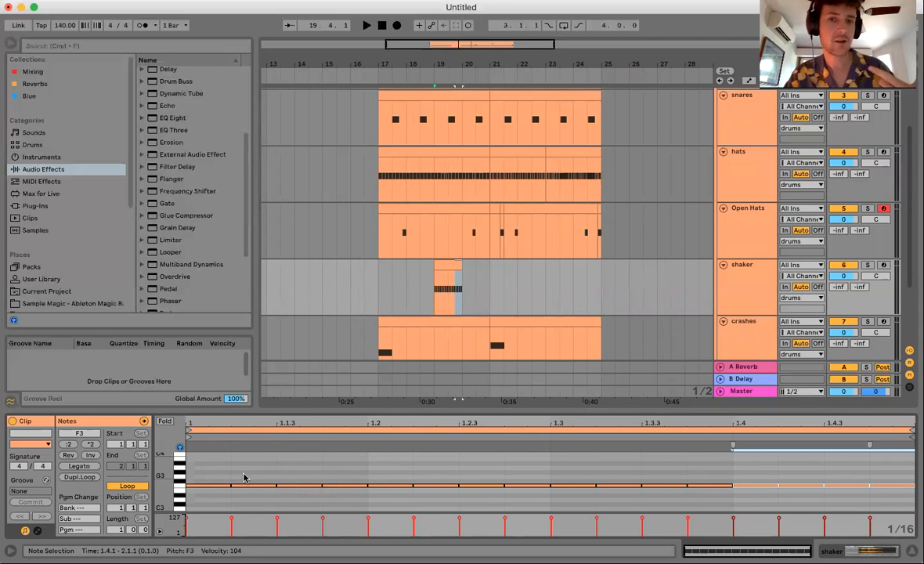
Split the hats clip at 19.1.1 and 19.1.3 and open the short segment between them
{"action": "left_click_drag", "start_coordinate": [402, 66], "coordinate": [435, 62]}
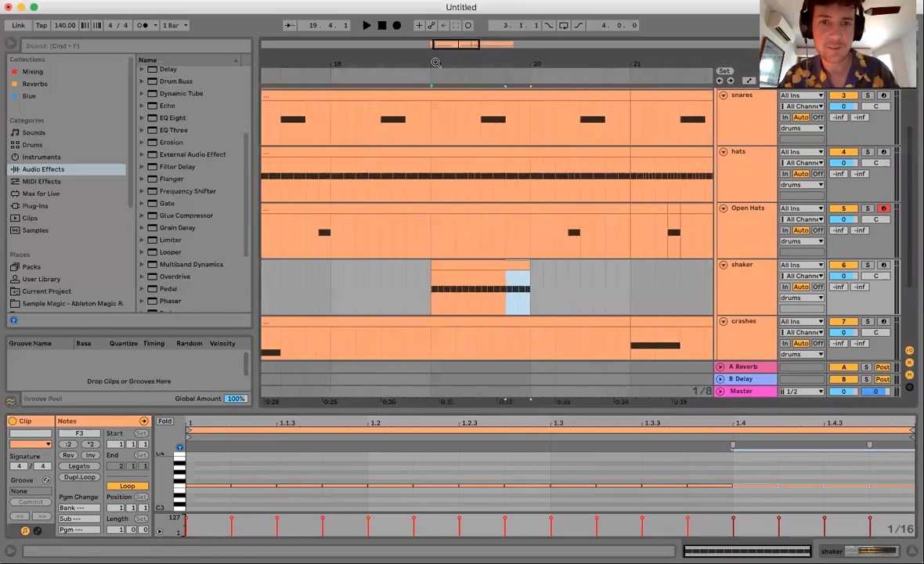
{"action": "left_click_drag", "start_coordinate": [430, 170], "coordinate": [436, 291]}
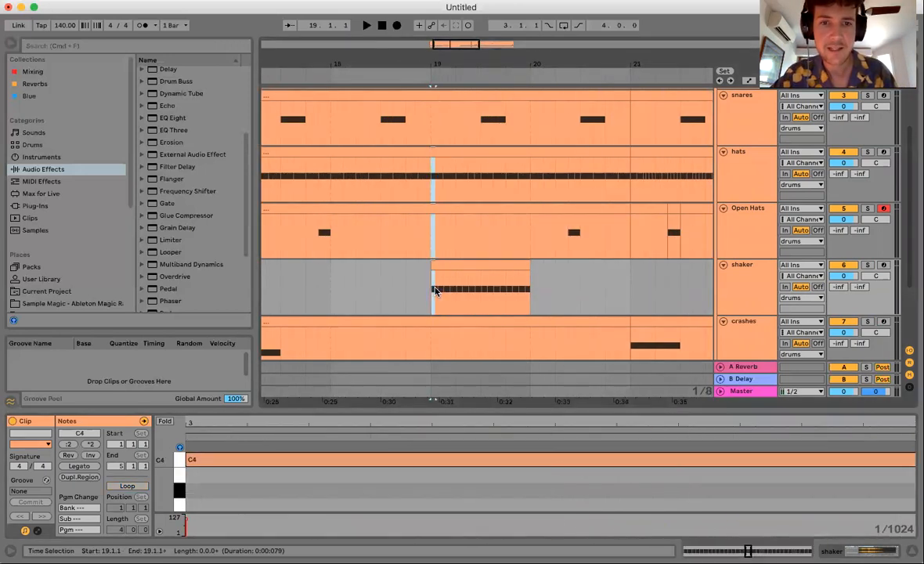
{"action": "left_click_drag", "start_coordinate": [430, 185], "coordinate": [439, 182]}
{"action": "double_click", "coordinate": [449, 153]}
{"action": "left_click", "coordinate": [437, 186]}
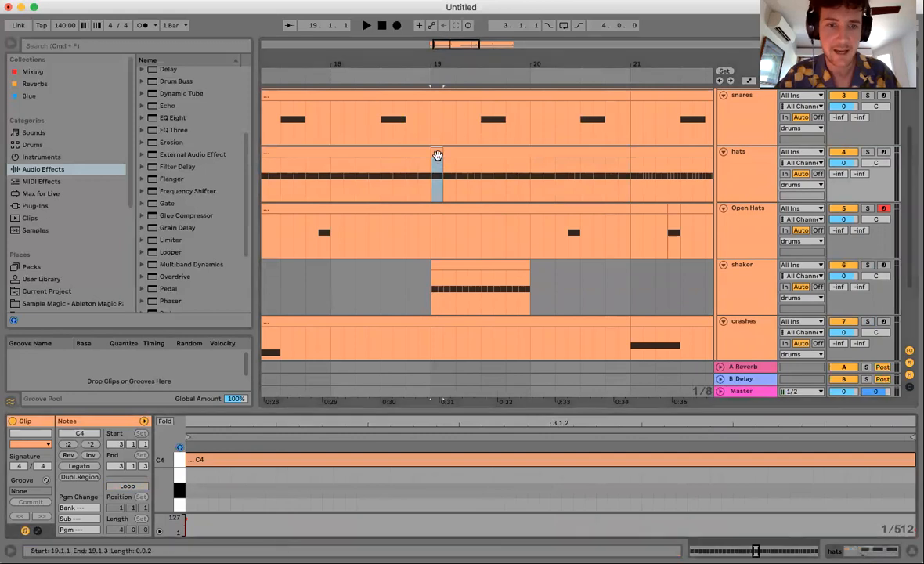
Split the shaker clip at 19.1.3 and 19.1.4 to isolate the third sixteenth
{"action": "left_click", "coordinate": [453, 264]}
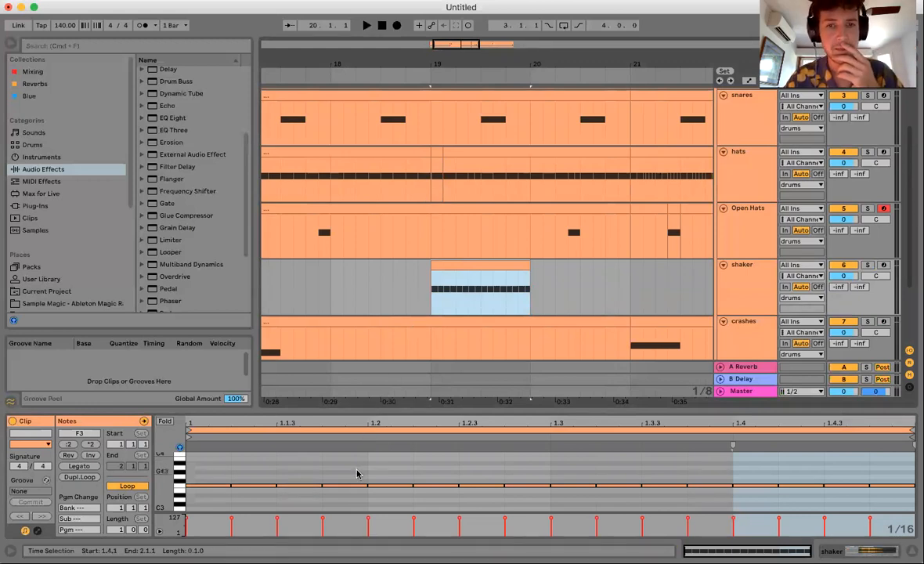
{"action": "left_click", "coordinate": [444, 296]}
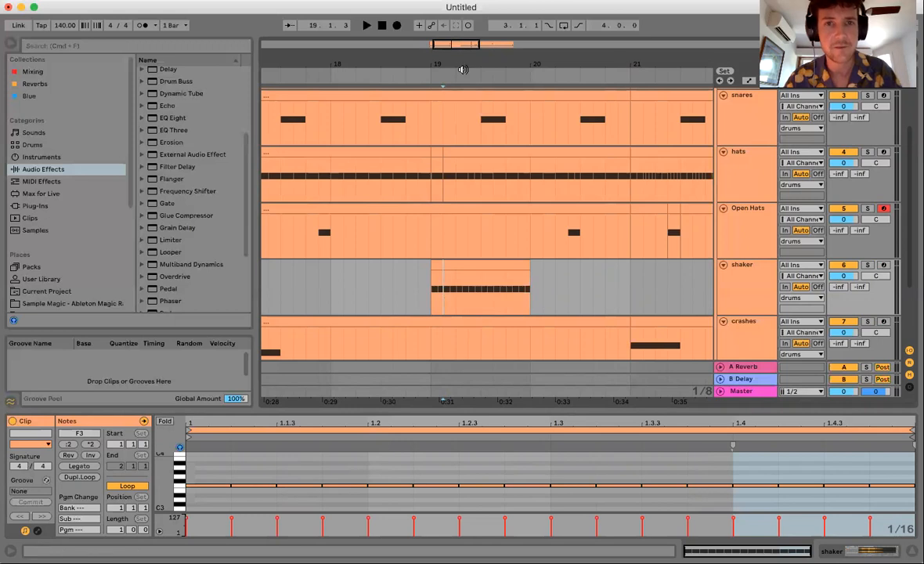
{"action": "left_click_drag", "start_coordinate": [463, 70], "coordinate": [446, 249]}
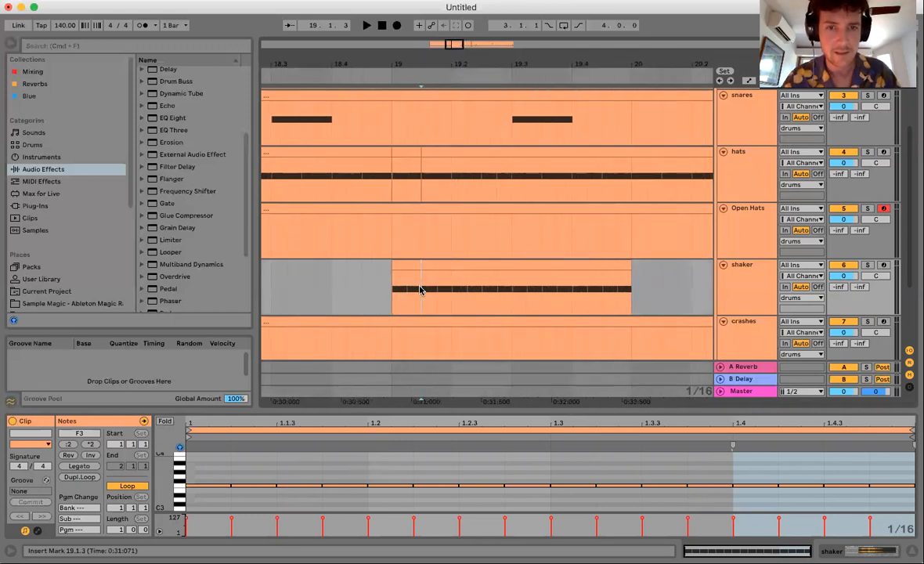
{"action": "left_click_drag", "start_coordinate": [421, 290], "coordinate": [437, 292]}
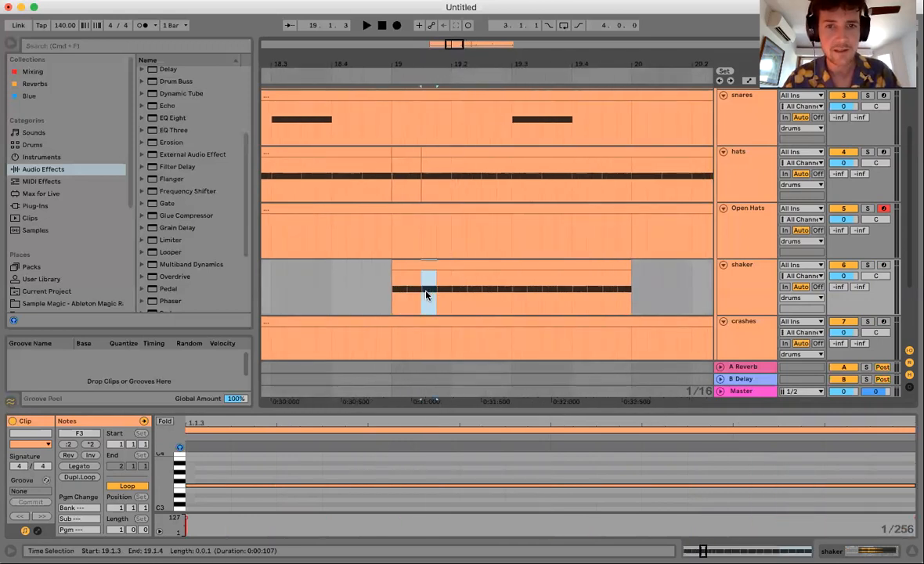
{"action": "key", "text": "super+e"}
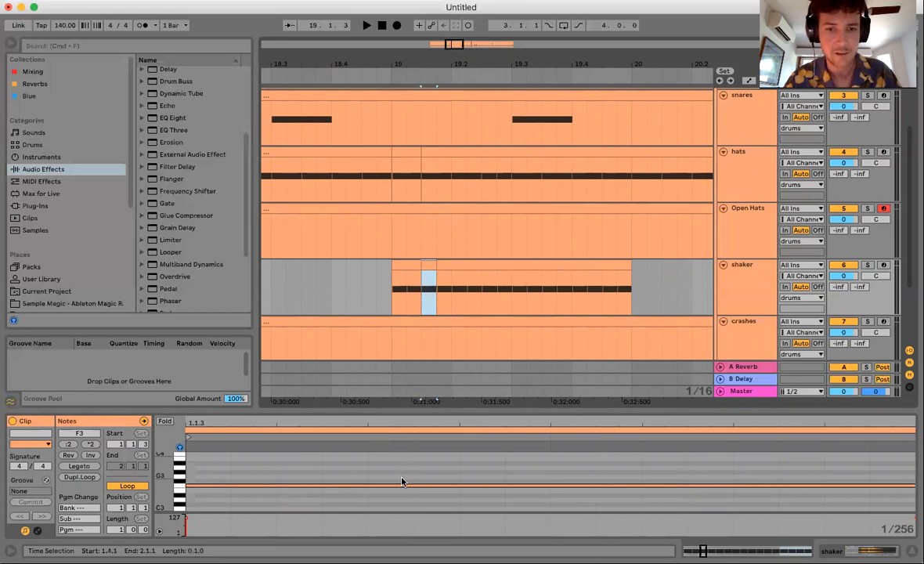
Consolidate the shaker's first beat, 19.1.1 to 19.2.1, and lower the velocities of its first, second and fourth notes, keeping the third accented
{"action": "left_click_drag", "start_coordinate": [400, 303], "coordinate": [443, 301]}
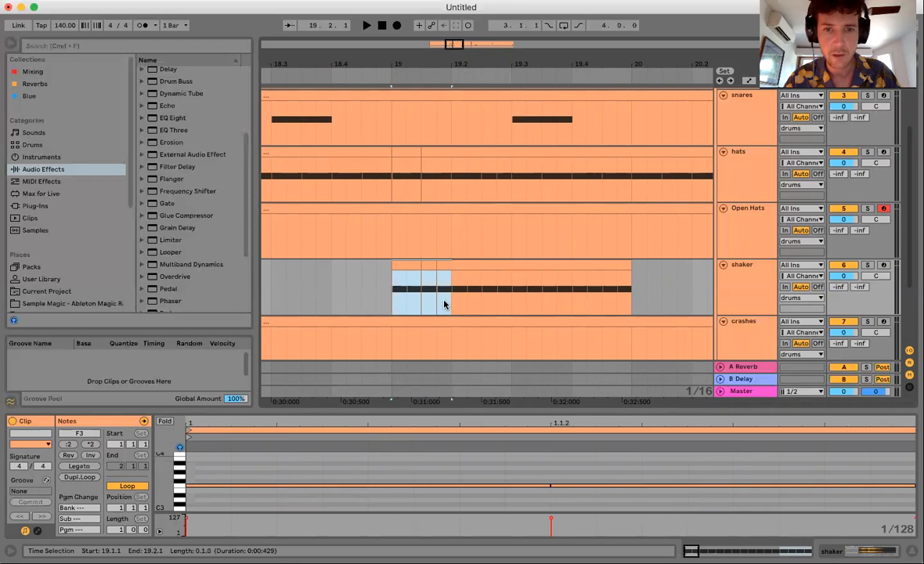
{"action": "key", "text": "super+e"}
{"action": "left_click_drag", "start_coordinate": [325, 481], "coordinate": [462, 501]}
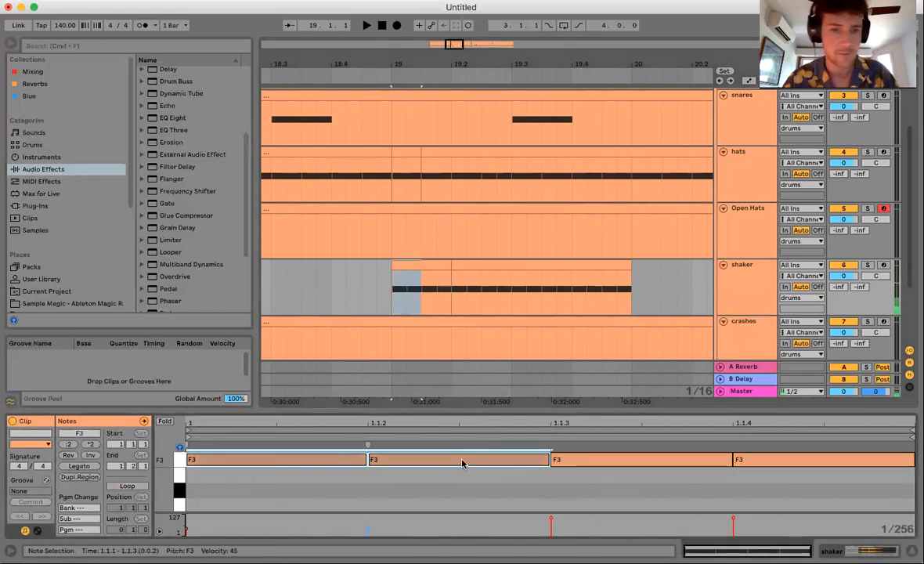
{"action": "left_click", "coordinate": [721, 479]}
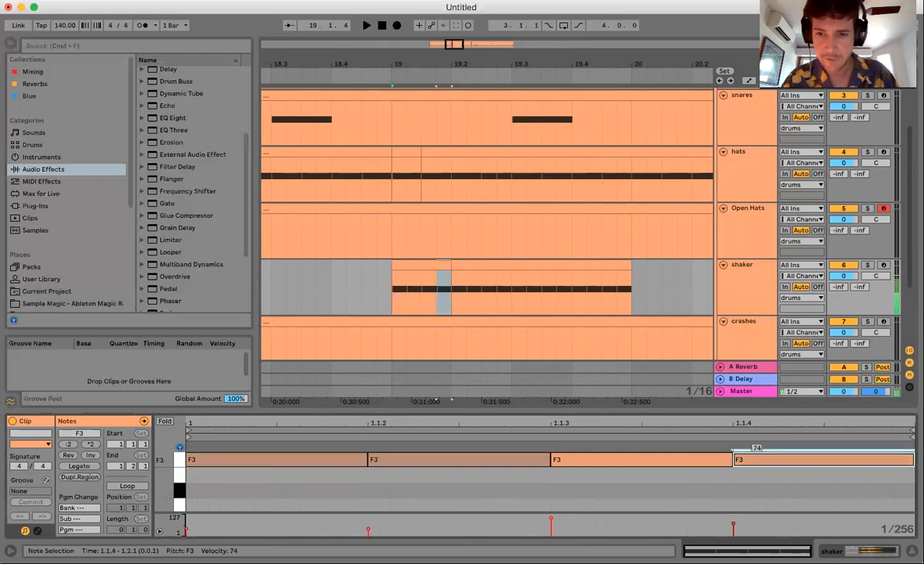
{"action": "left_click", "coordinate": [392, 459]}
Duplicate the accented one-beat shaker clip three times and consolidate 19.1.1 to 20.1.1 into a single bar
{"action": "left_click", "coordinate": [419, 264]}
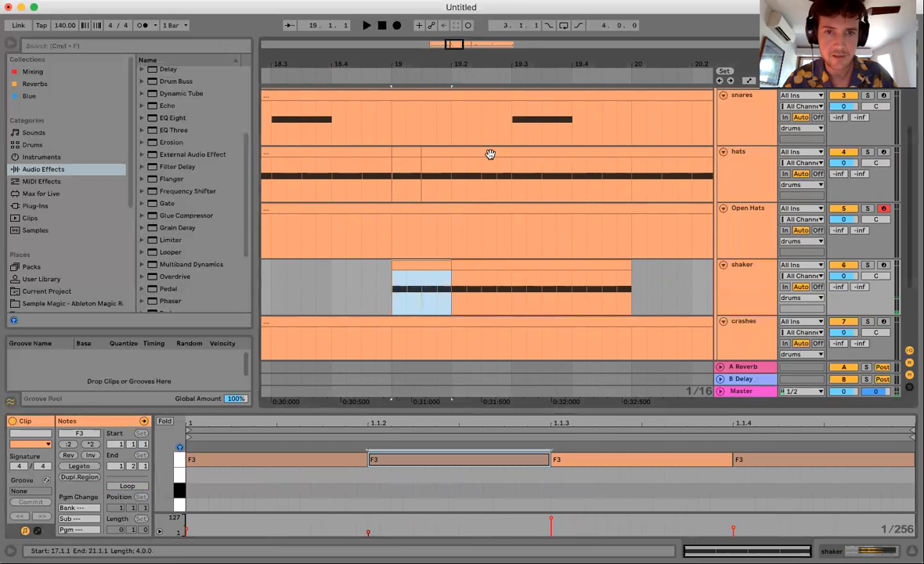
{"action": "left_click_drag", "start_coordinate": [475, 63], "coordinate": [476, 58]}
{"action": "key", "text": "super+d"}
{"action": "key", "text": "super+d"}
{"action": "key", "text": "super+d"}
{"action": "left_click_drag", "start_coordinate": [403, 302], "coordinate": [606, 287]}
{"action": "key", "text": "super+j"}
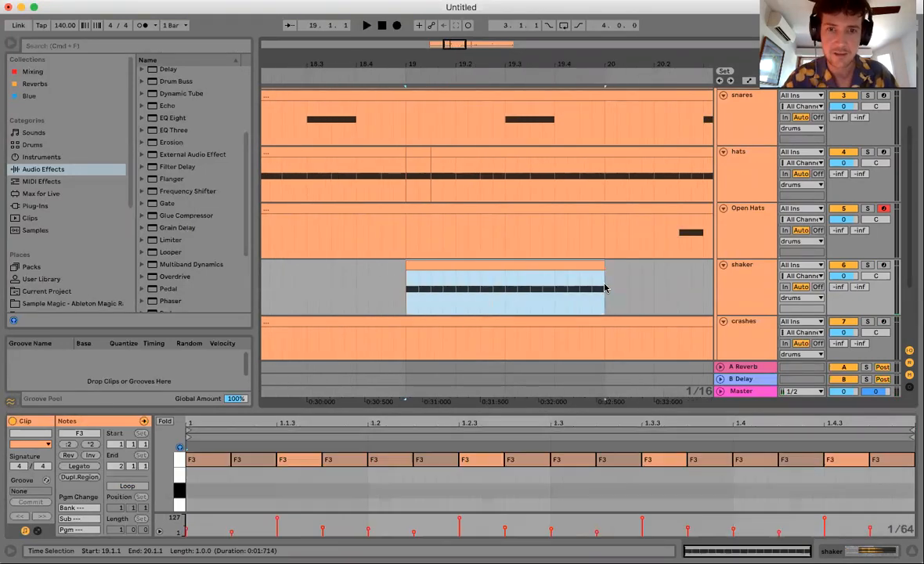
Duplicate the shaker bar to 20.1.1 and shape the copy's last four notes into a rising velocity ramp
{"action": "left_click_drag", "start_coordinate": [578, 63], "coordinate": [578, 58]}
{"action": "key", "text": "super+d"}
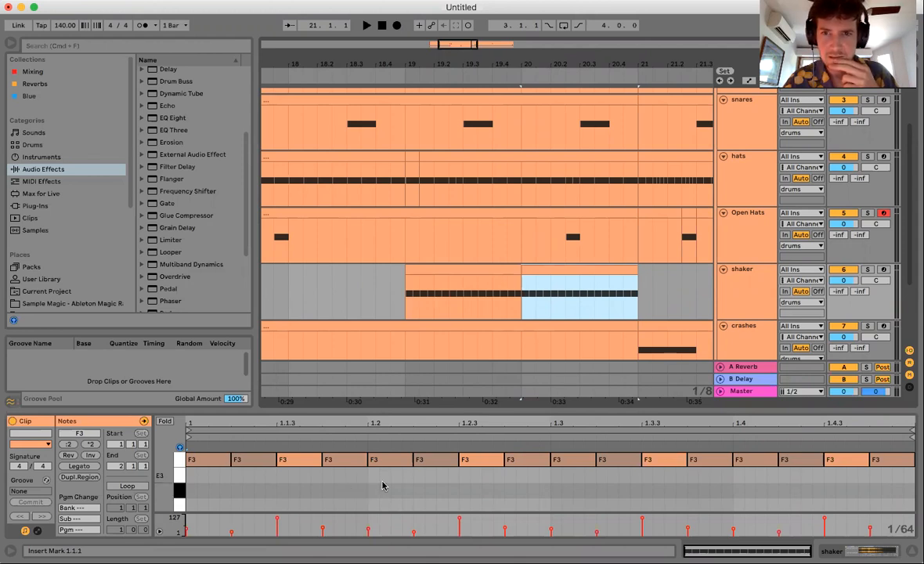
{"action": "left_click_drag", "start_coordinate": [750, 485], "coordinate": [901, 457]}
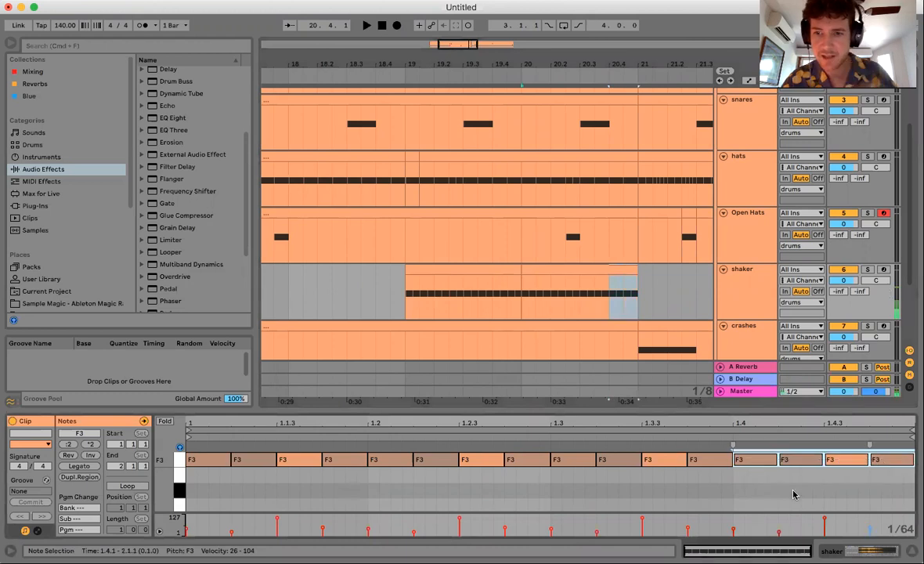
{"action": "left_click_drag", "start_coordinate": [733, 532], "coordinate": [872, 516]}
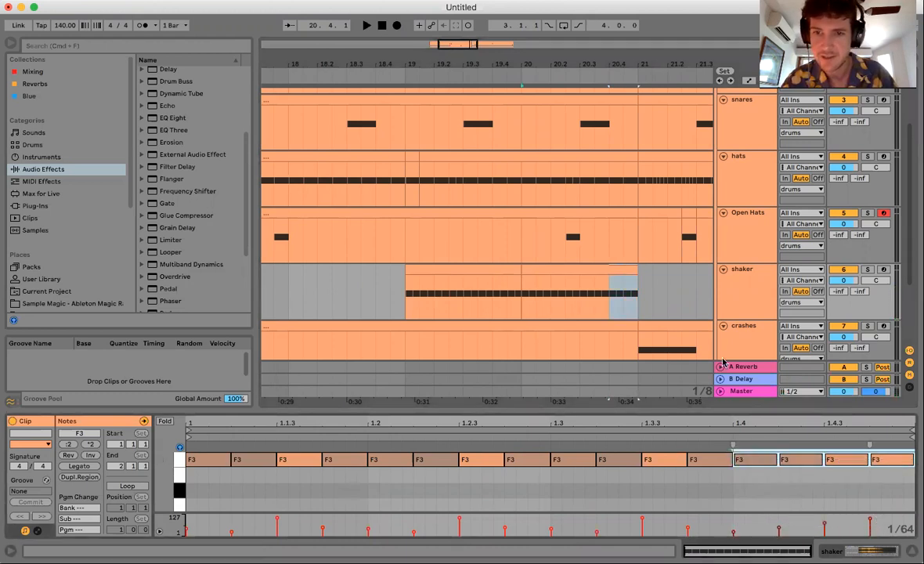
Consolidate the two shaker bars from 19.1.1 to 21.1.1 into one clip
{"action": "left_click_drag", "start_coordinate": [644, 290], "coordinate": [686, 296]}
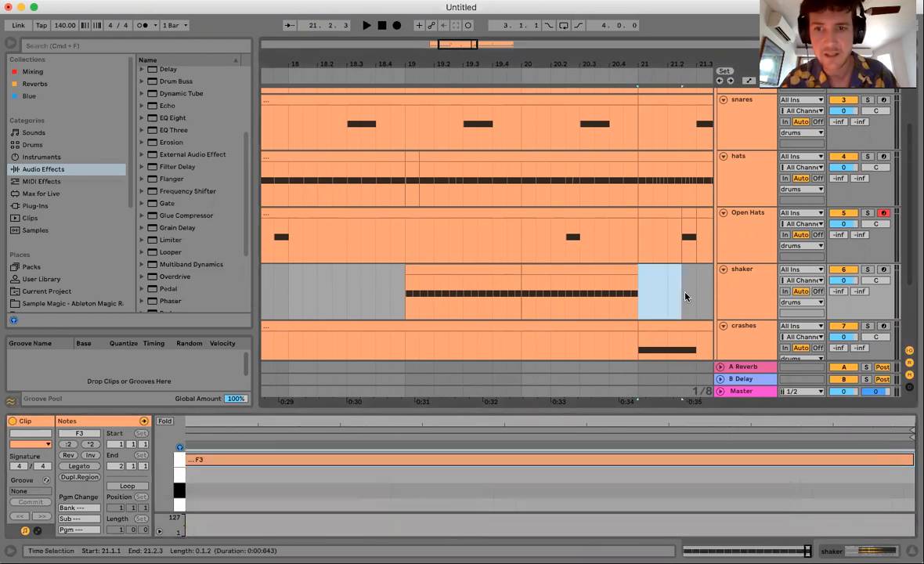
{"action": "left_click", "coordinate": [651, 312]}
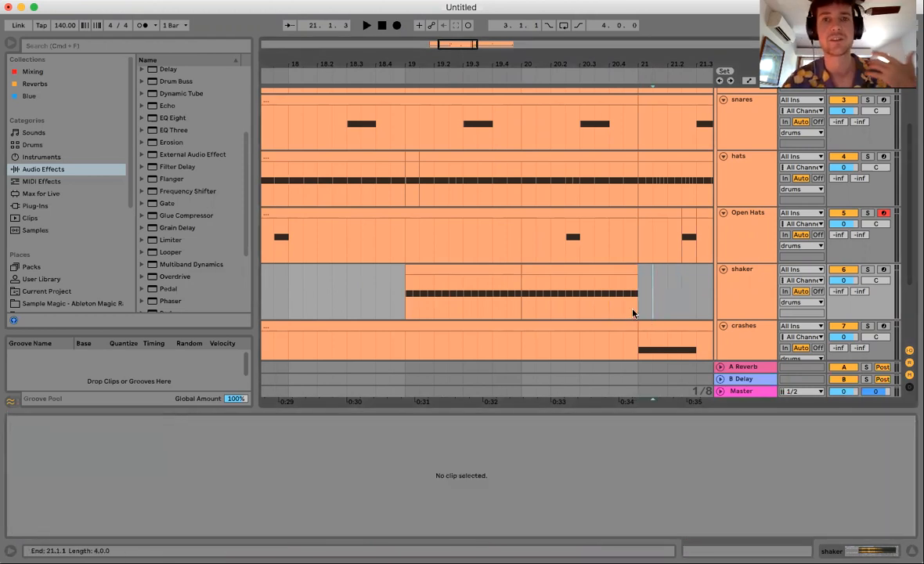
{"action": "left_click_drag", "start_coordinate": [588, 56], "coordinate": [588, 25]}
{"action": "left_click", "coordinate": [525, 300]}
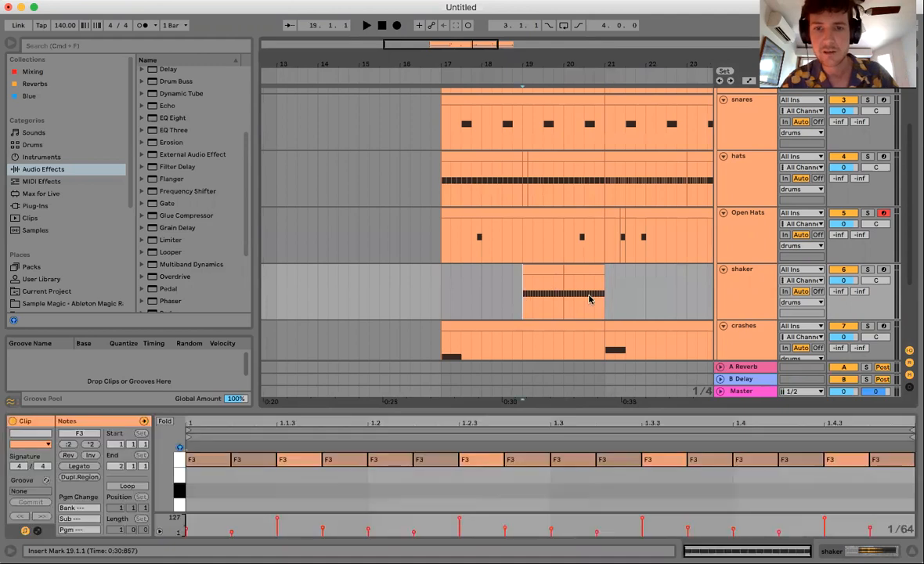
{"action": "left_click_drag", "start_coordinate": [590, 299], "coordinate": [606, 301]}
{"action": "key", "text": "super+j"}
{"action": "scroll", "coordinate": [527, 307], "scroll_direction": "right", "scroll_amount": 3}
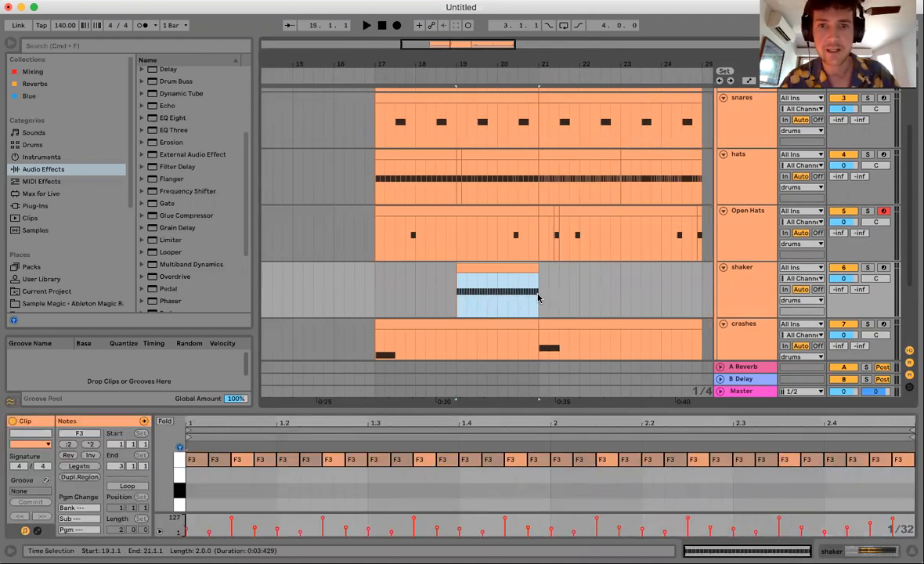
Play the drum pattern from 21.1.1, where the shaker clip ends, and stop playback
{"action": "left_click", "coordinate": [539, 298]}
{"action": "key", "text": "space"}
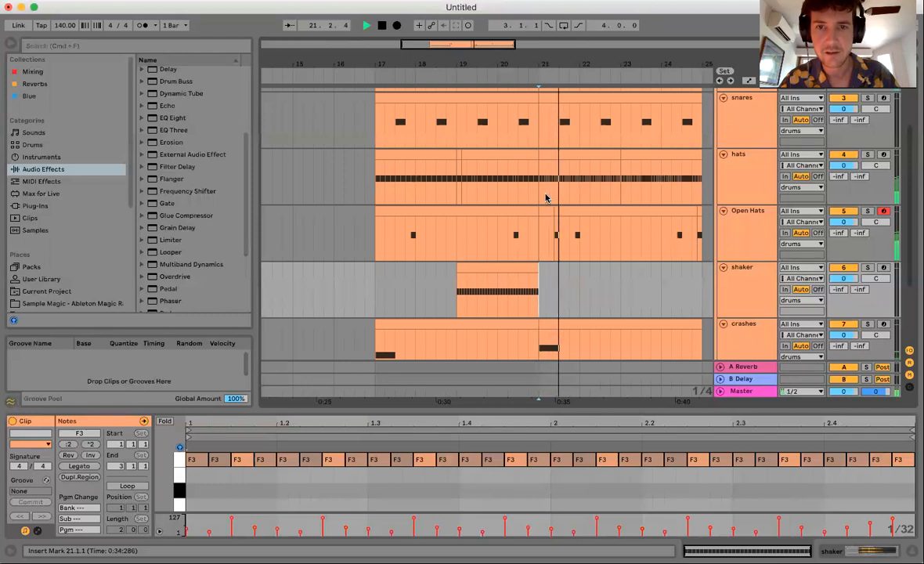
{"action": "left_click", "coordinate": [503, 267]}
{"action": "key", "text": "space"}
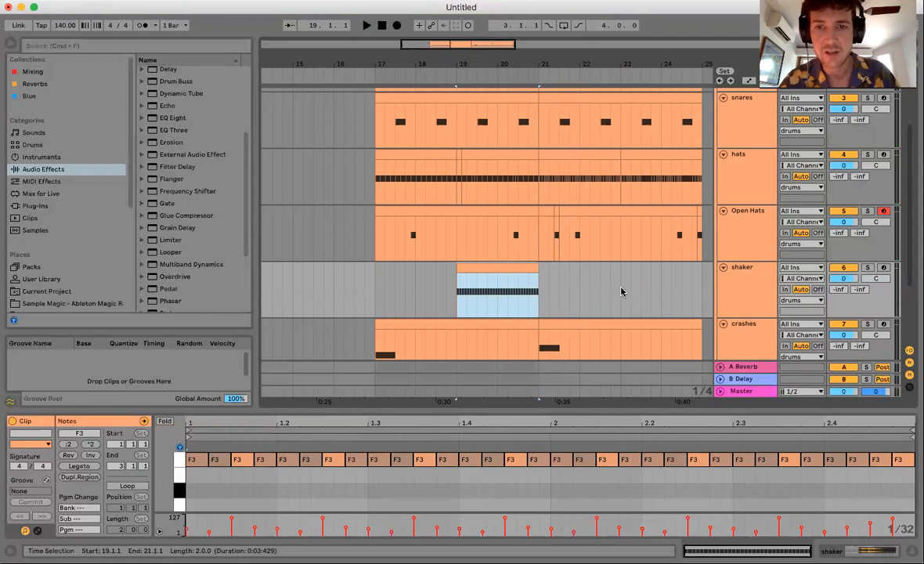
Try repeating the two-bar shaker clip from 21.1.1 to 23.1.1 and delete the copy
{"action": "left_click_drag", "start_coordinate": [460, 291], "coordinate": [541, 291]}
{"action": "key", "text": "super+d"}
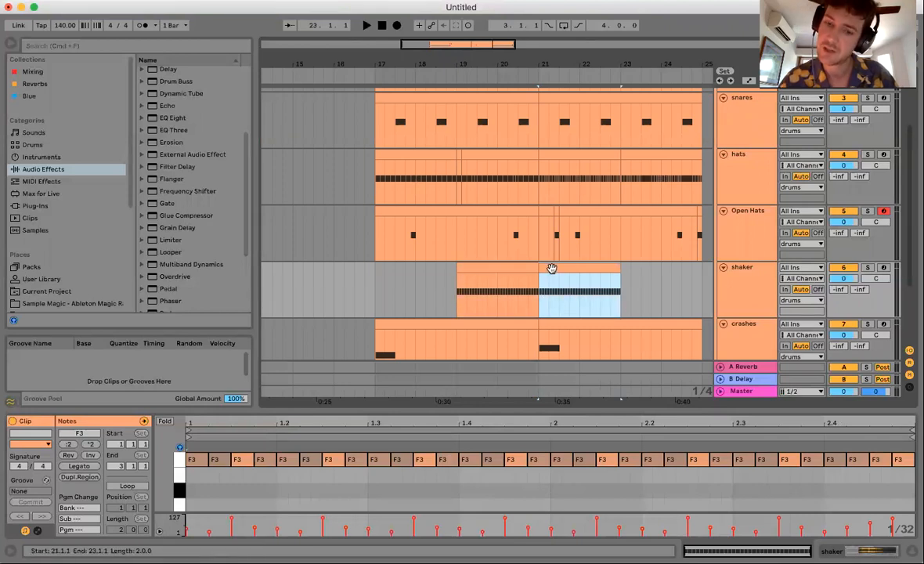
{"action": "key", "text": "Delete"}
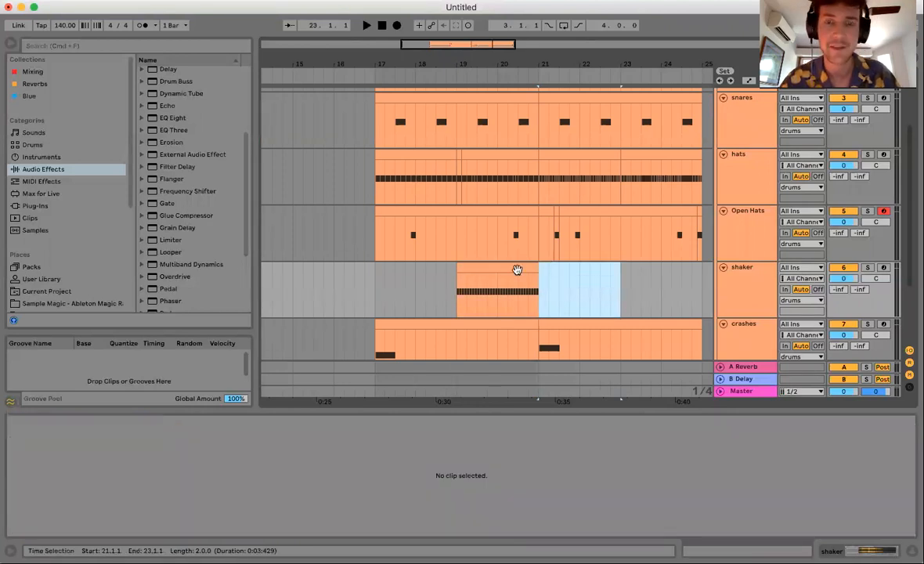
Duplicate the two-bar shaker clip to 21.1.1 and 23.1.1, with the 21.1.1 copy deactivated and the 23.1.1 copy active
{"action": "mouse_move", "coordinate": [540, 190]}
{"action": "left_mouse_down"}
{"action": "mouse_move", "coordinate": [617, 202]}
{"action": "mouse_move", "coordinate": [537, 197]}
{"action": "left_mouse_up"}
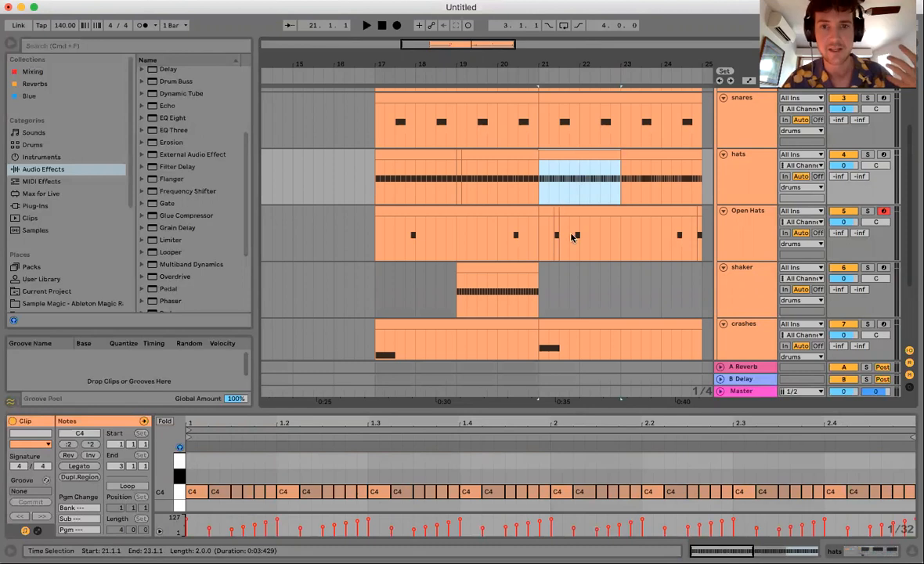
{"action": "left_click_drag", "start_coordinate": [540, 249], "coordinate": [575, 250]}
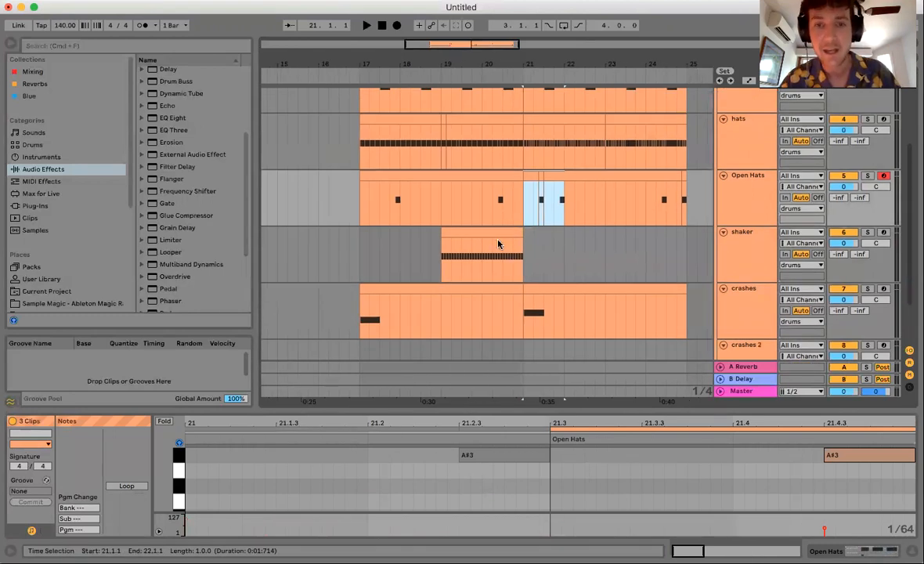
{"action": "left_click", "coordinate": [500, 232]}
{"action": "key", "text": "super+d"}
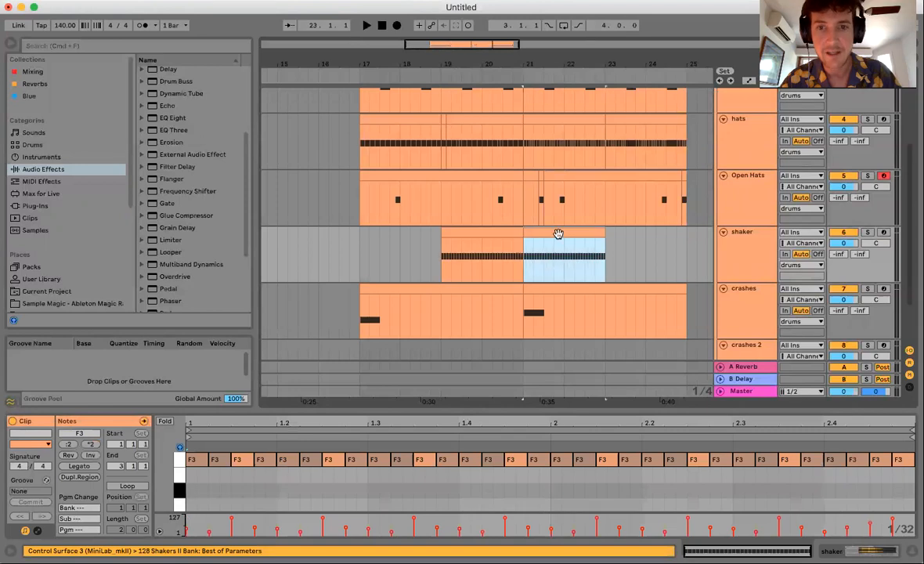
{"action": "key", "text": "0"}
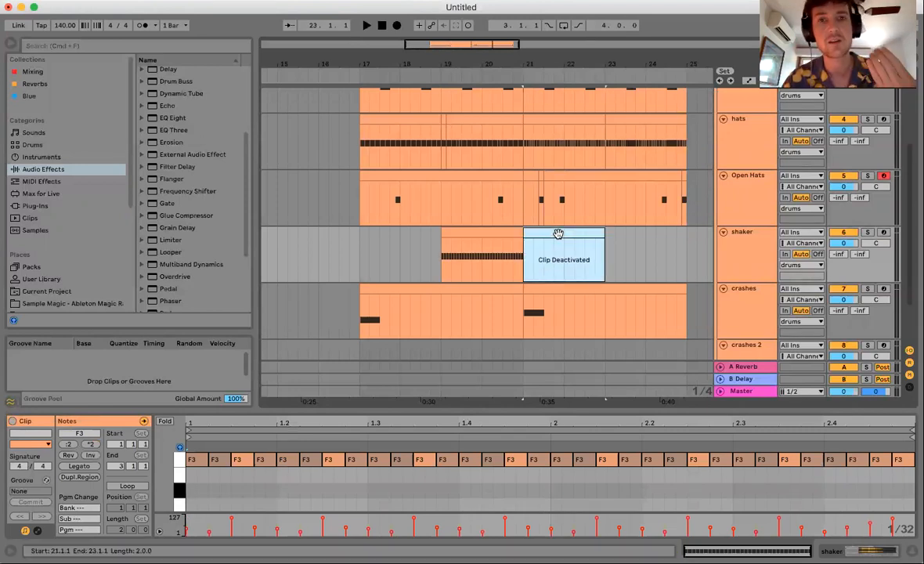
{"action": "key", "text": "super+d"}
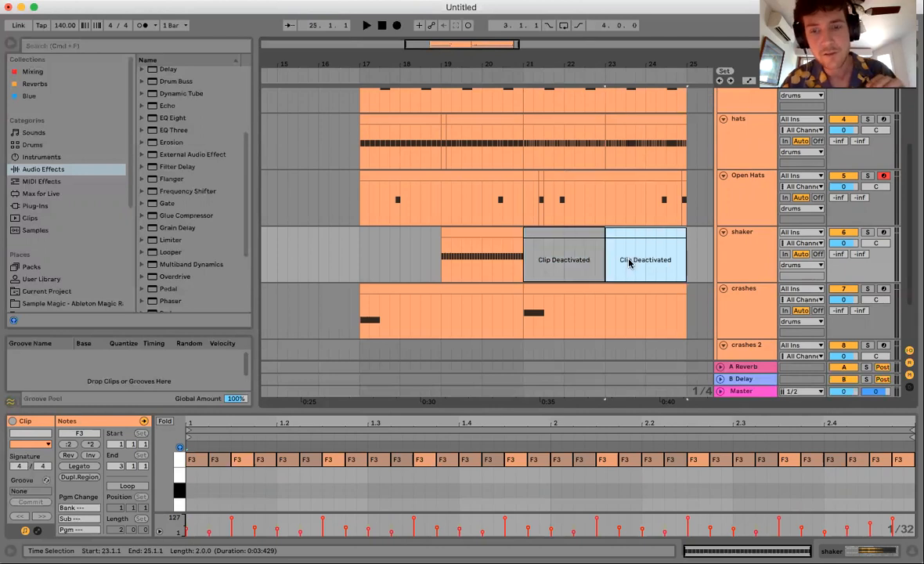
{"action": "key", "text": "0"}
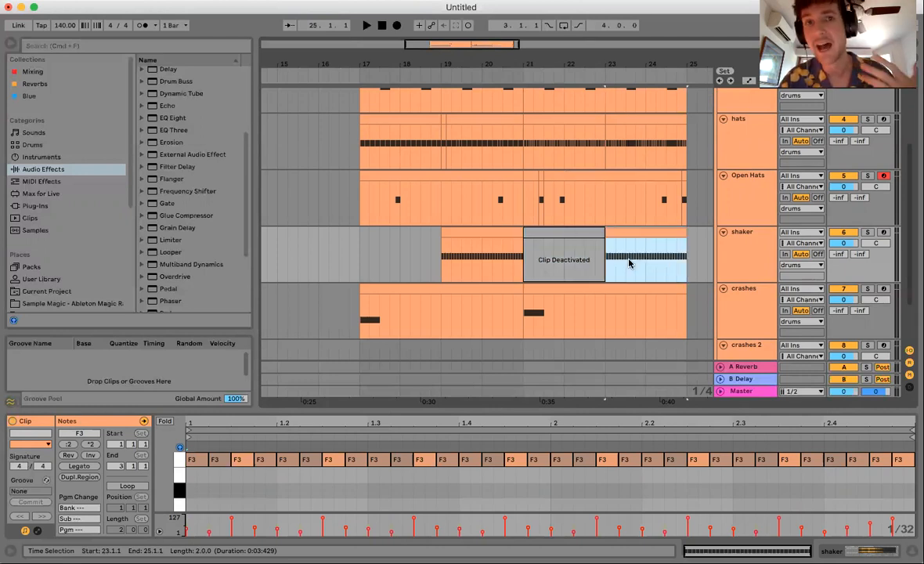
Examine the hats and shaker clips from 21.1.1 to 25.1.1 to compare how busy each two-bar section is
{"action": "left_click", "coordinate": [541, 258], "text": "shift"}
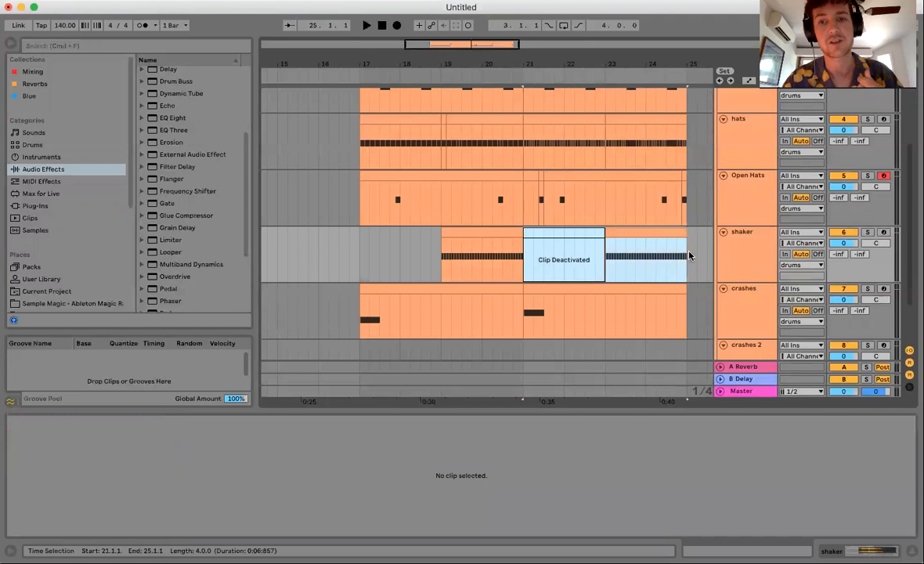
{"action": "left_click", "coordinate": [642, 255]}
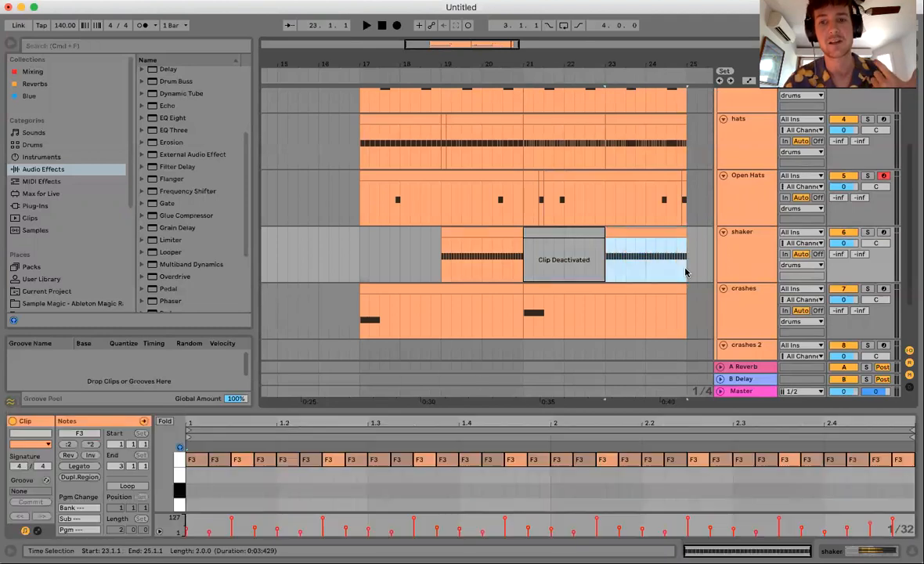
{"action": "left_click", "coordinate": [653, 241]}
{"action": "left_click", "coordinate": [563, 230]}
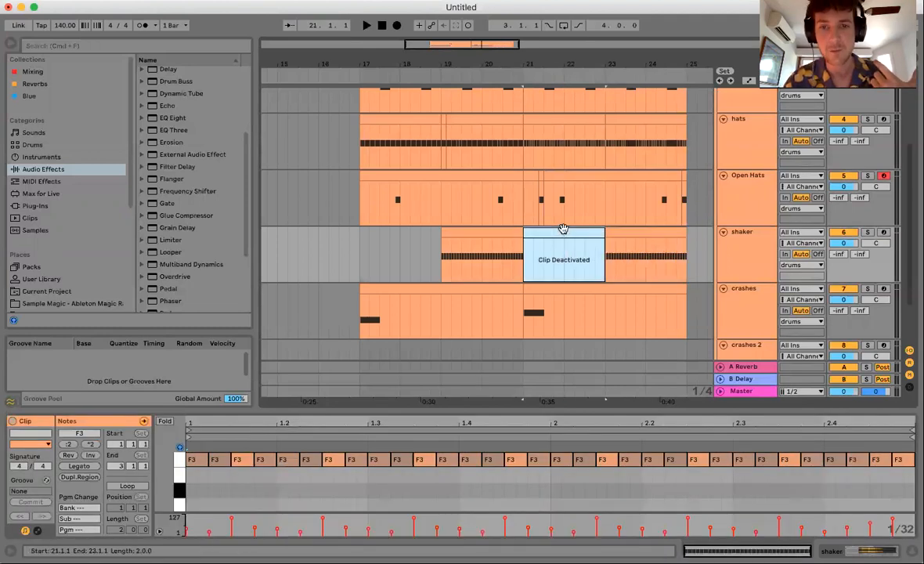
{"action": "mouse_move", "coordinate": [536, 153]}
{"action": "left_mouse_down"}
{"action": "mouse_move", "coordinate": [605, 154]}
{"action": "mouse_move", "coordinate": [520, 159]}
{"action": "left_mouse_up"}
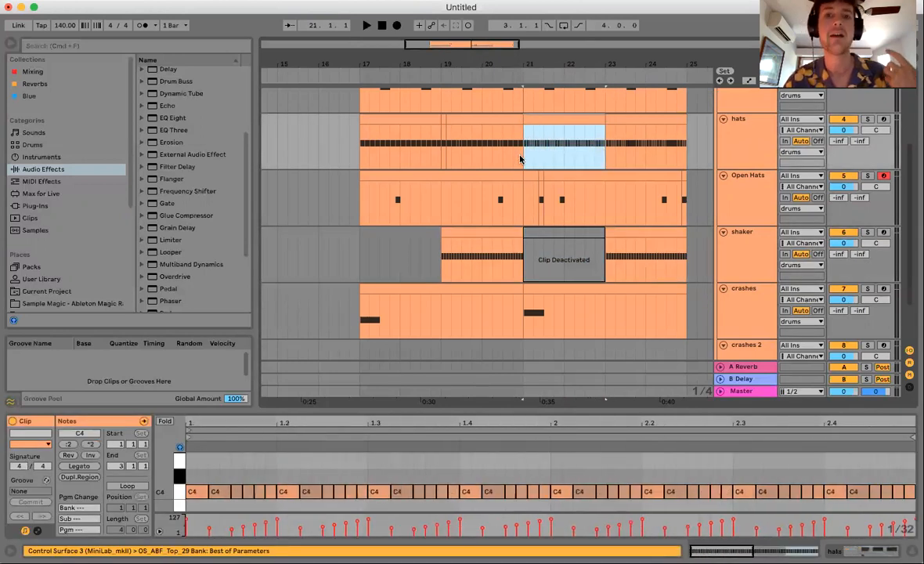
{"action": "scroll", "coordinate": [557, 233], "scroll_direction": "right", "scroll_amount": 3}
{"action": "left_click", "coordinate": [556, 202]}
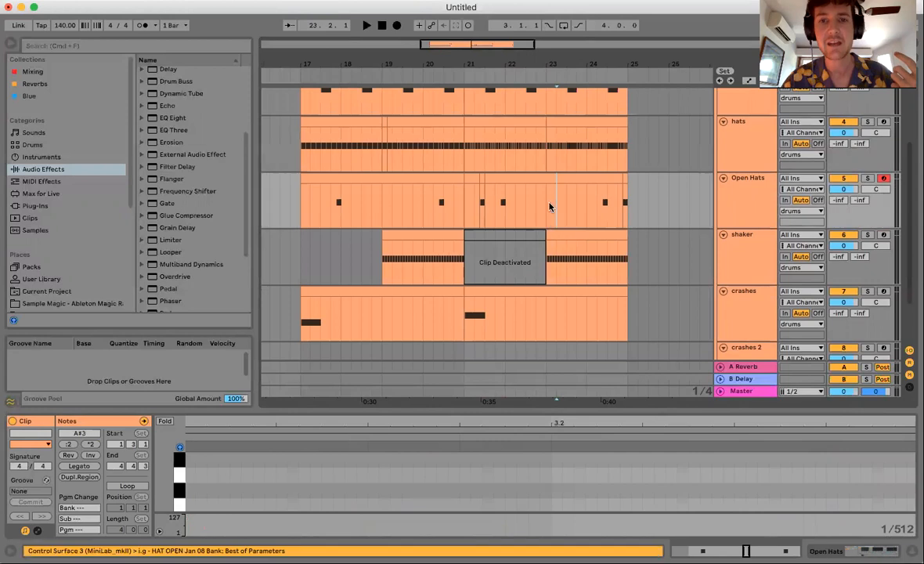
{"action": "left_click_drag", "start_coordinate": [547, 157], "coordinate": [629, 157]}
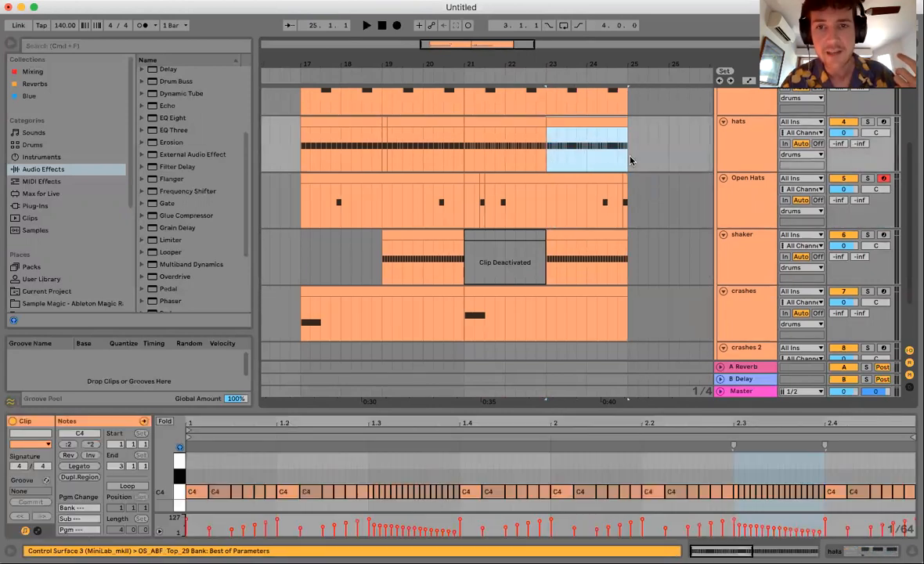
{"action": "left_click_drag", "start_coordinate": [524, 159], "coordinate": [544, 162]}
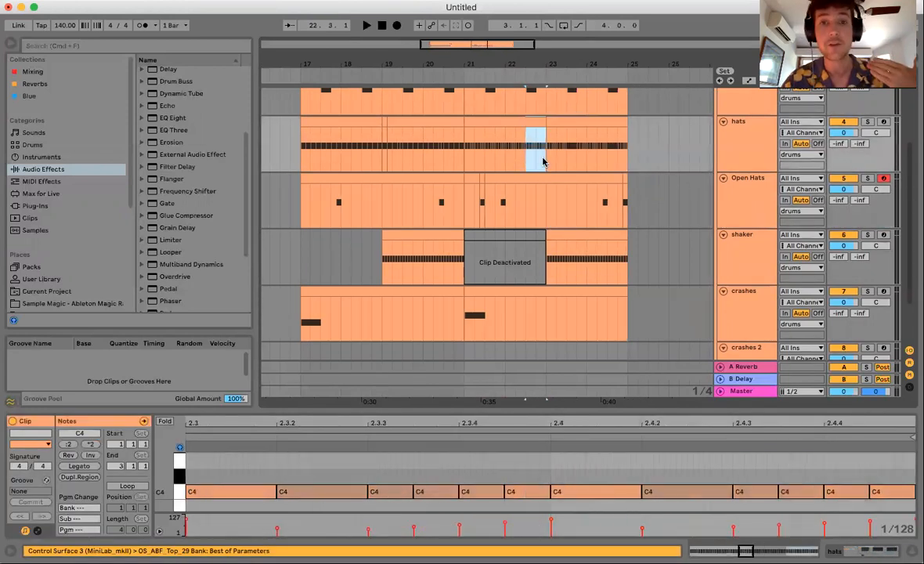
{"action": "left_click", "coordinate": [575, 144]}
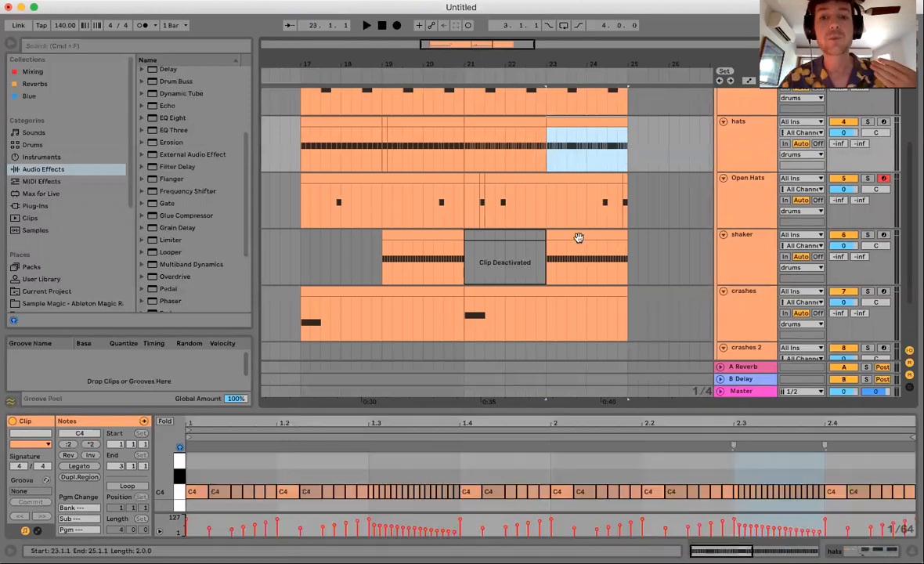
{"action": "left_click", "coordinate": [578, 237]}
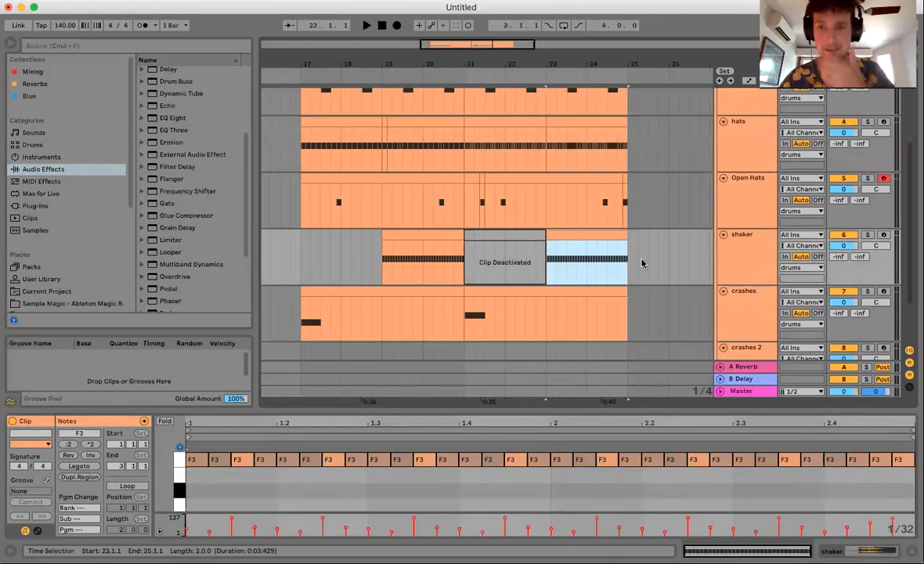
Delete the deactivated shaker clip between 21.1.1 and 23.1.1
{"action": "left_click", "coordinate": [522, 235]}
{"action": "key", "text": "Delete"}
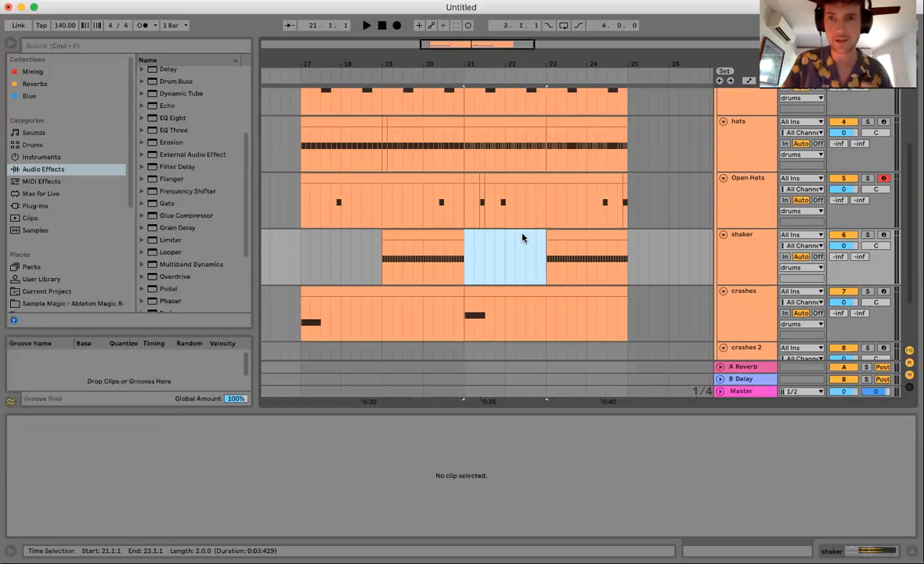
Set the Pan of the shaker track's Lev_Shaker_017 sampler to 30L in its Filter/Global settings
{"action": "left_click", "coordinate": [536, 271]}
{"action": "key", "text": "super+alt+l"}
{"action": "double_click", "coordinate": [724, 323]}
{"action": "left_click", "coordinate": [436, 421]}
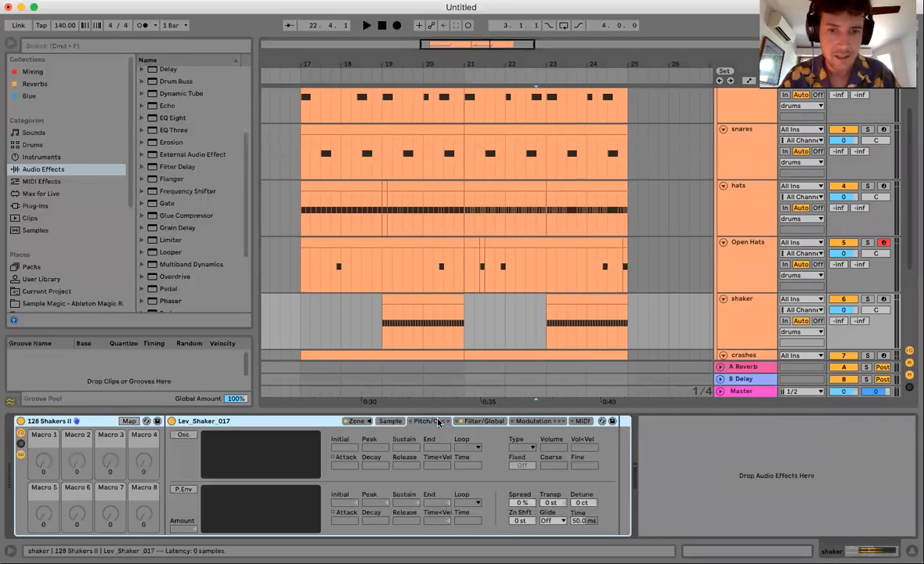
{"action": "left_click", "coordinate": [471, 421]}
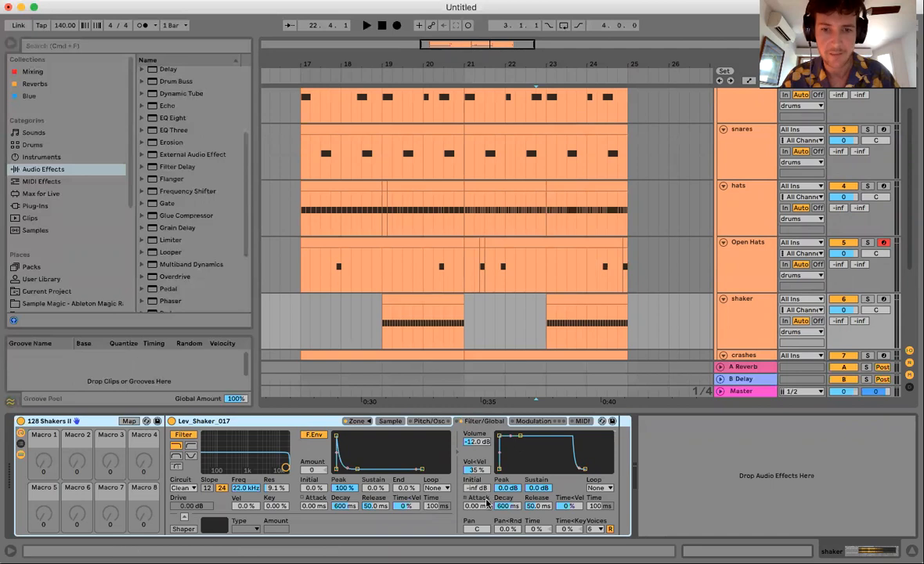
{"action": "mouse_move", "coordinate": [476, 529]}
{"action": "left_mouse_down"}
{"action": "mouse_move", "coordinate": [476, 541]}
{"action": "mouse_move", "coordinate": [476, 531]}
{"action": "left_mouse_up"}
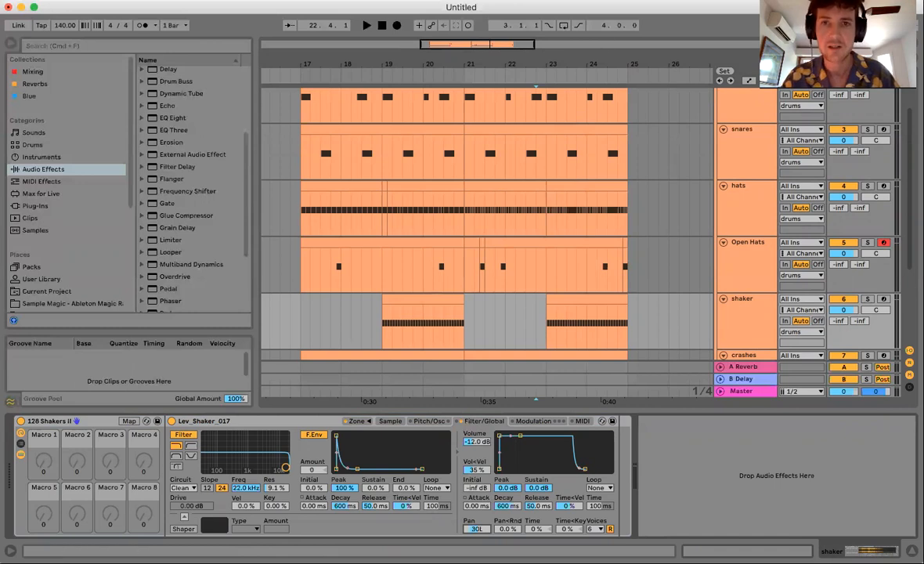
Hide the device view and play the full drum pattern from 17.1.1
{"action": "left_click_drag", "start_coordinate": [594, 65], "coordinate": [594, 47]}
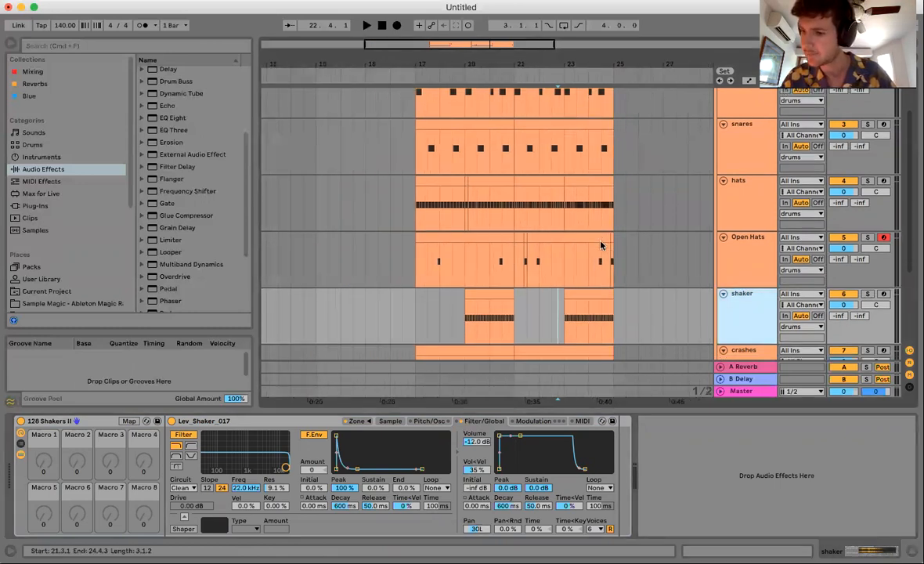
{"action": "scroll", "coordinate": [600, 242], "scroll_direction": "down", "scroll_amount": 3}
{"action": "scroll", "coordinate": [601, 246], "scroll_direction": "down", "scroll_amount": 3}
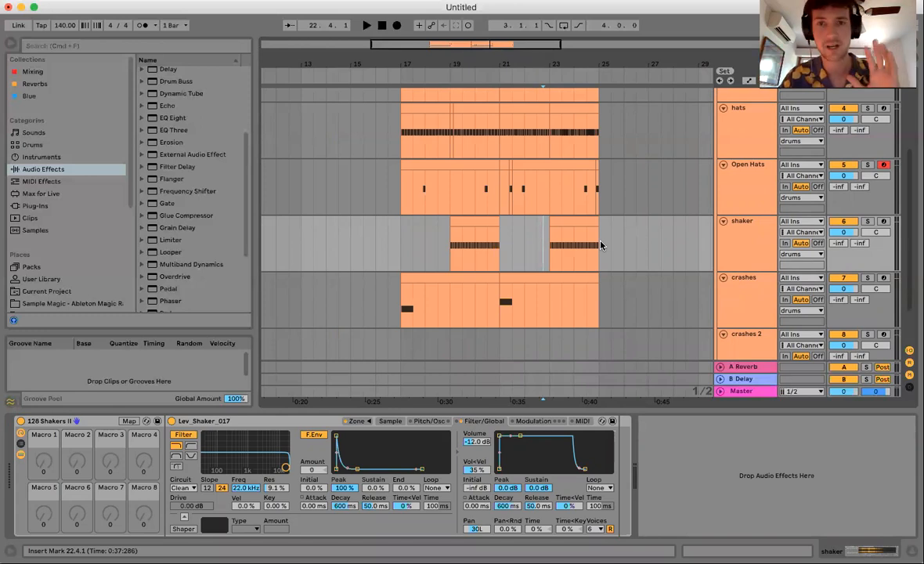
{"action": "left_click_drag", "start_coordinate": [501, 412], "coordinate": [481, 521]}
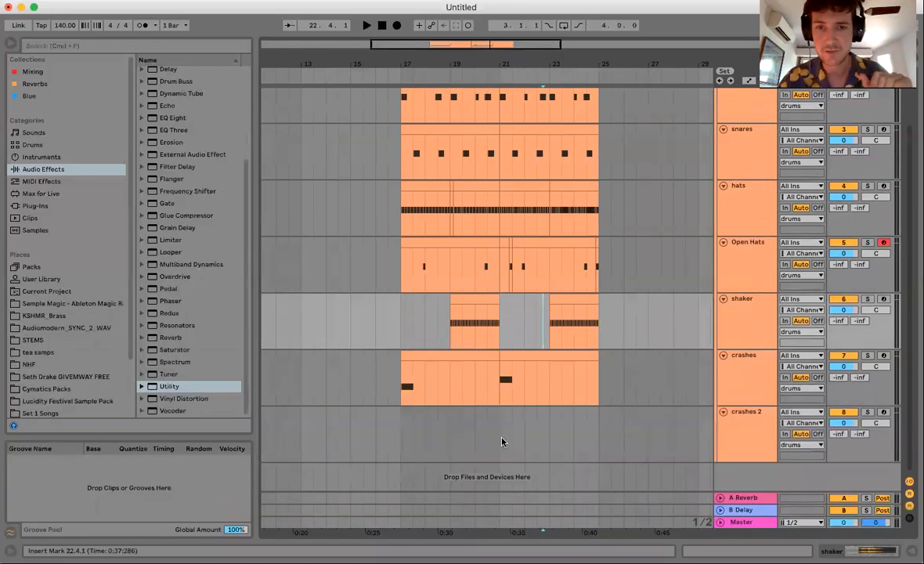
{"action": "left_click", "coordinate": [427, 386]}
{"action": "scroll", "coordinate": [470, 423], "scroll_direction": "up", "scroll_amount": 2}
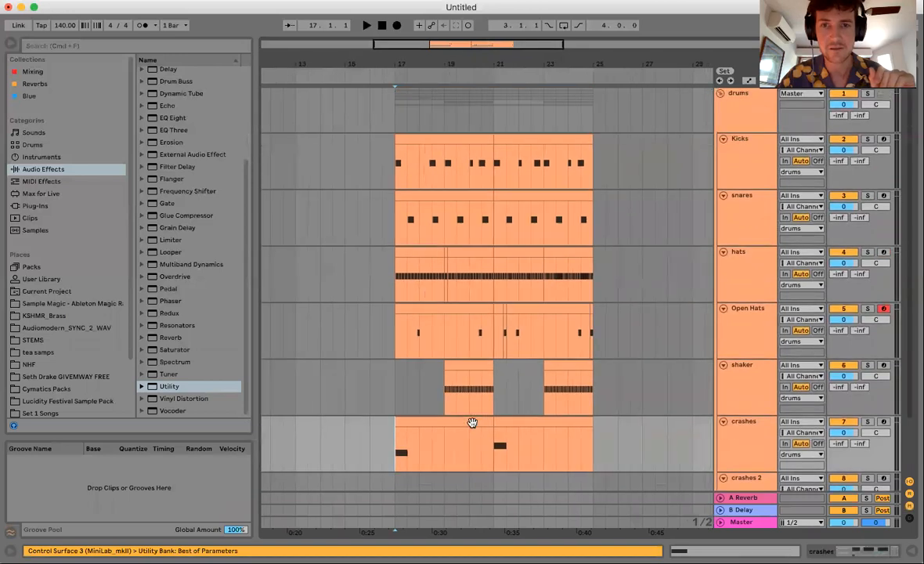
{"action": "left_click", "coordinate": [494, 174]}
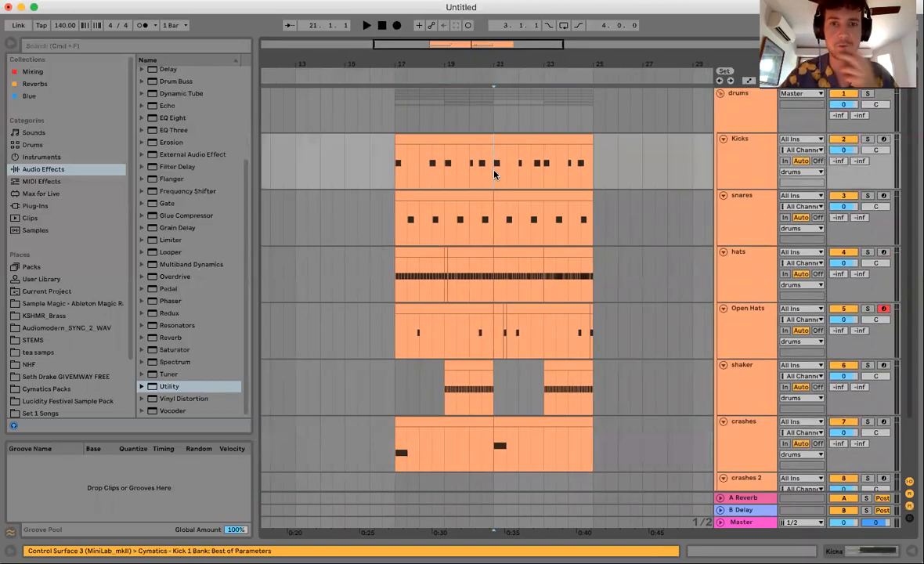
{"action": "left_click", "coordinate": [398, 185]}
{"action": "key", "text": "space"}
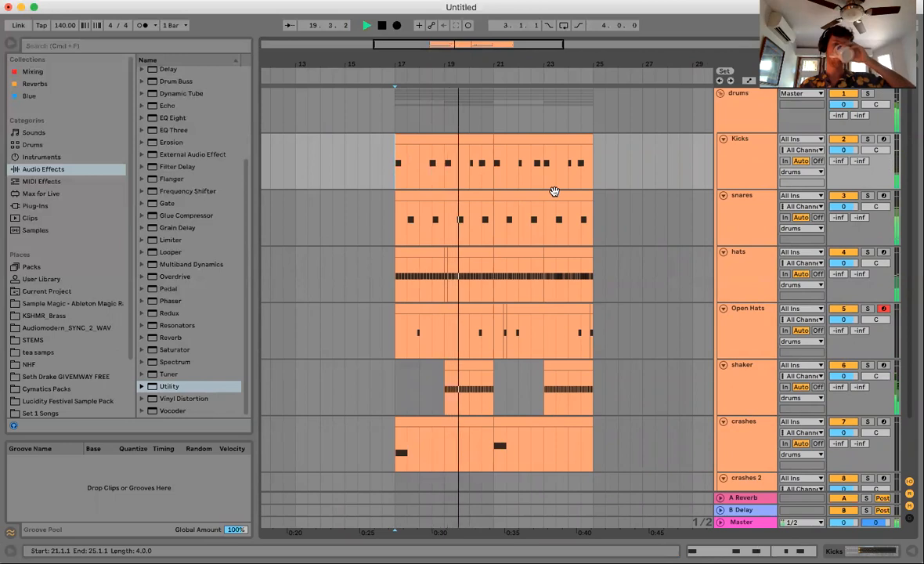
Lower the shaker sampler's volume to -25.0 dB during playback, stop playback and hide the device view
{"action": "double_click", "coordinate": [730, 381]}
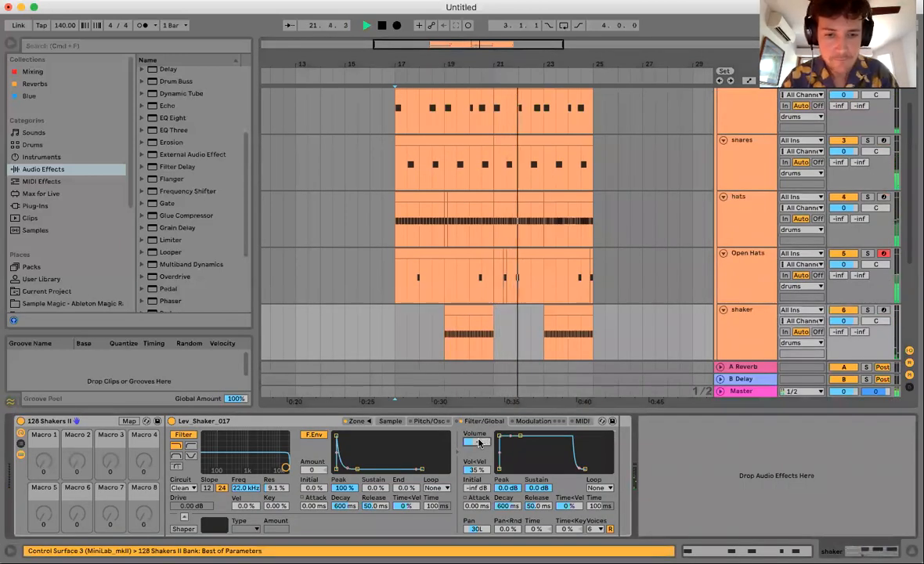
{"action": "left_click_drag", "start_coordinate": [479, 443], "coordinate": [480, 463]}
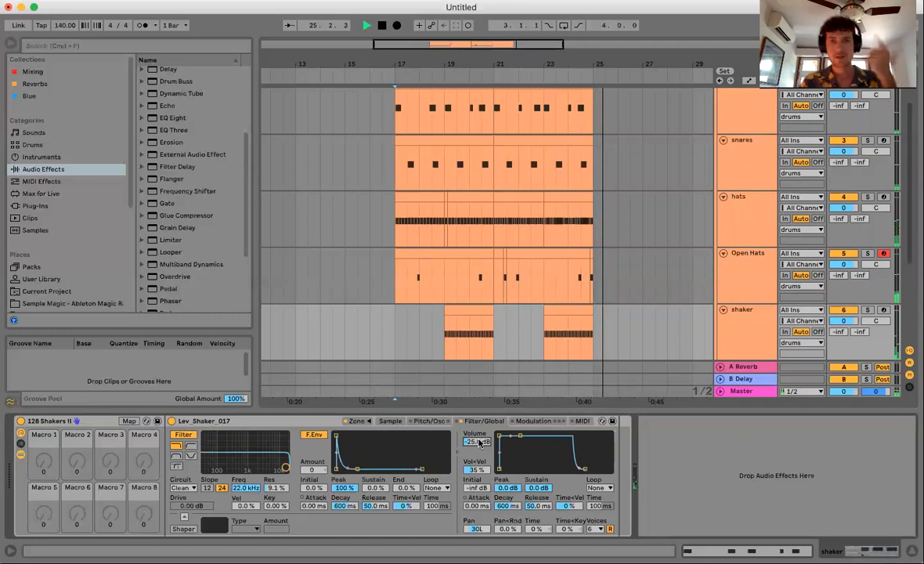
{"action": "key", "text": "space"}
{"action": "left_click", "coordinate": [514, 419]}
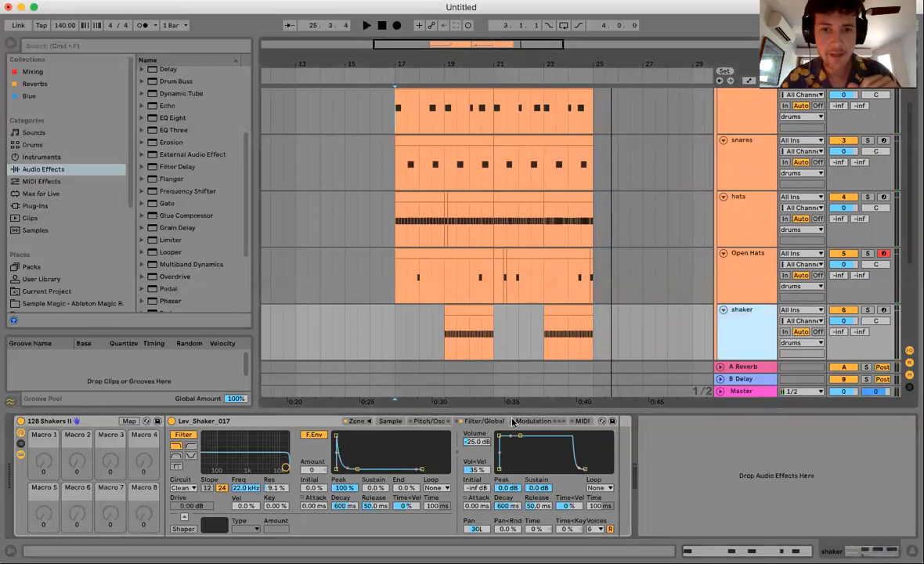
{"action": "key", "text": "super+alt+l"}
{"action": "scroll", "coordinate": [502, 313], "scroll_direction": "up", "scroll_amount": 2}
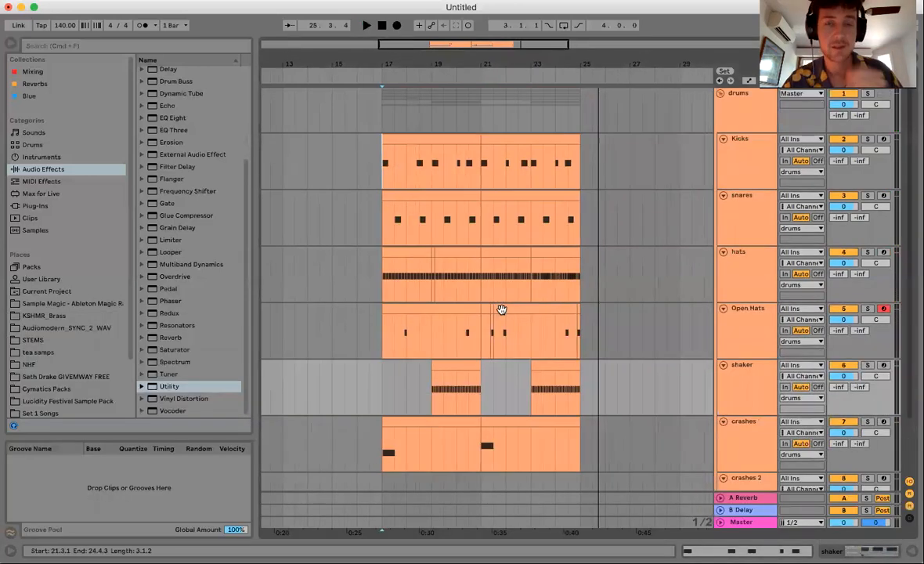